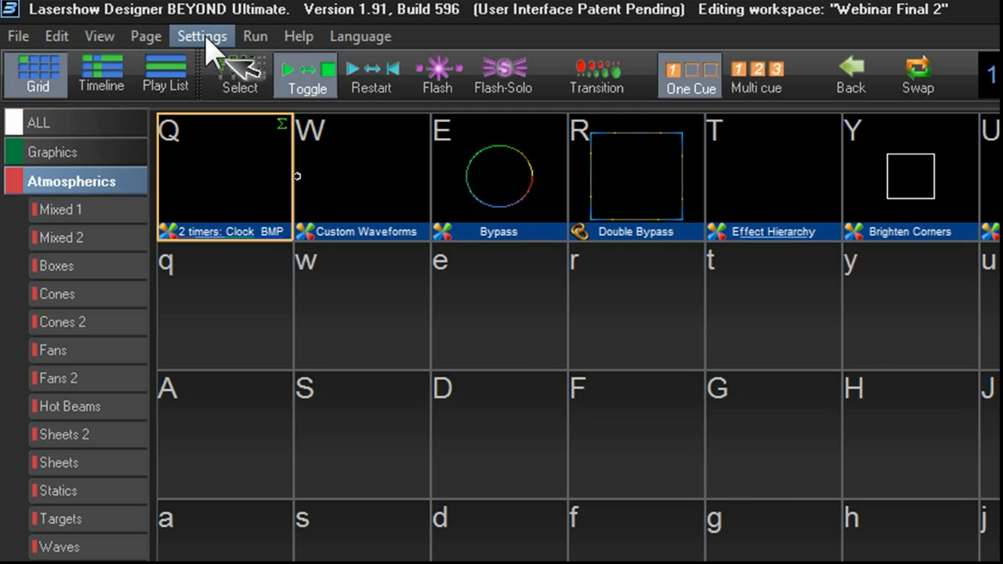
- Open the projector settings and choose the #13. Laser Projector: FB3 50299 hardware
click(206, 38)
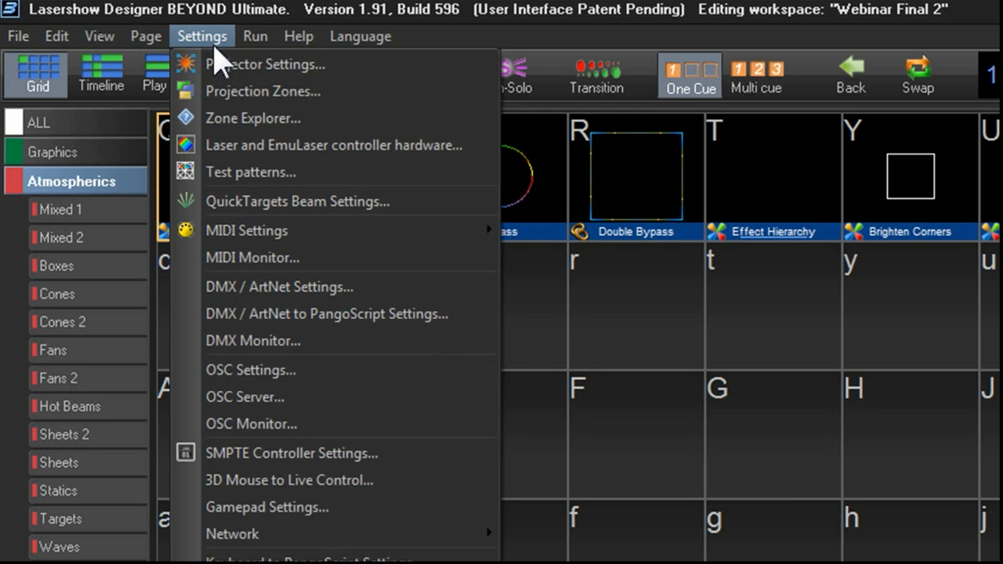
click(253, 68)
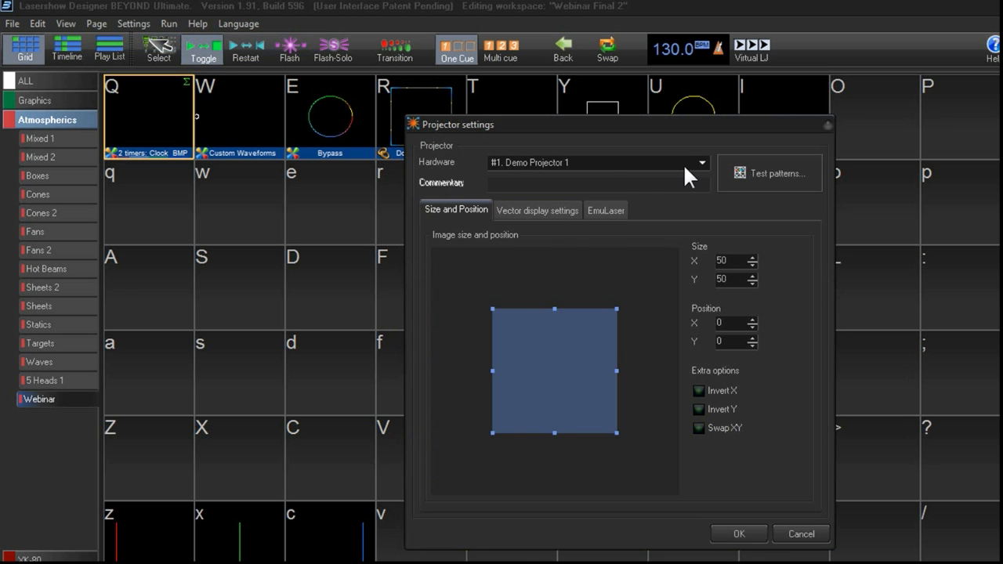
click(702, 159)
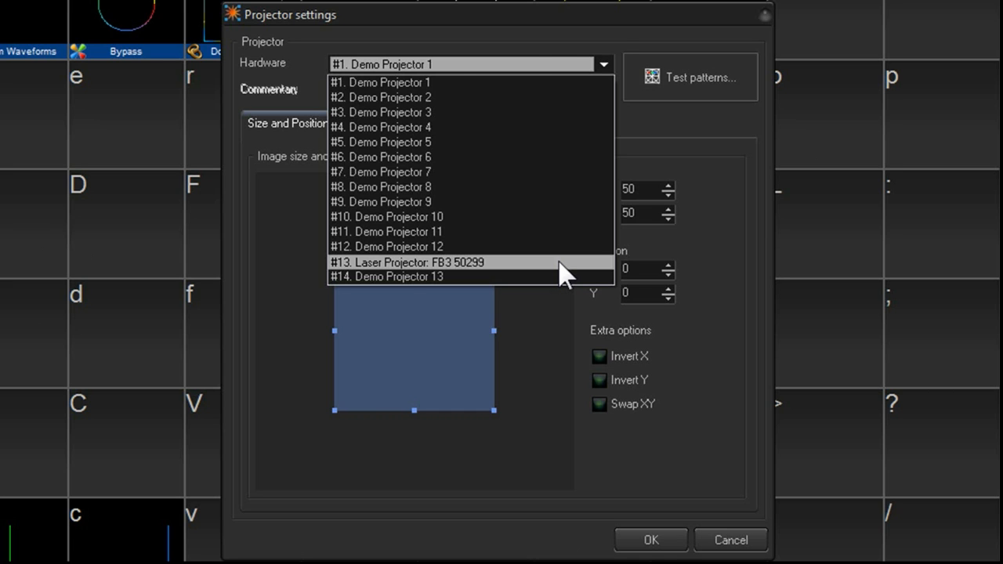
click(559, 262)
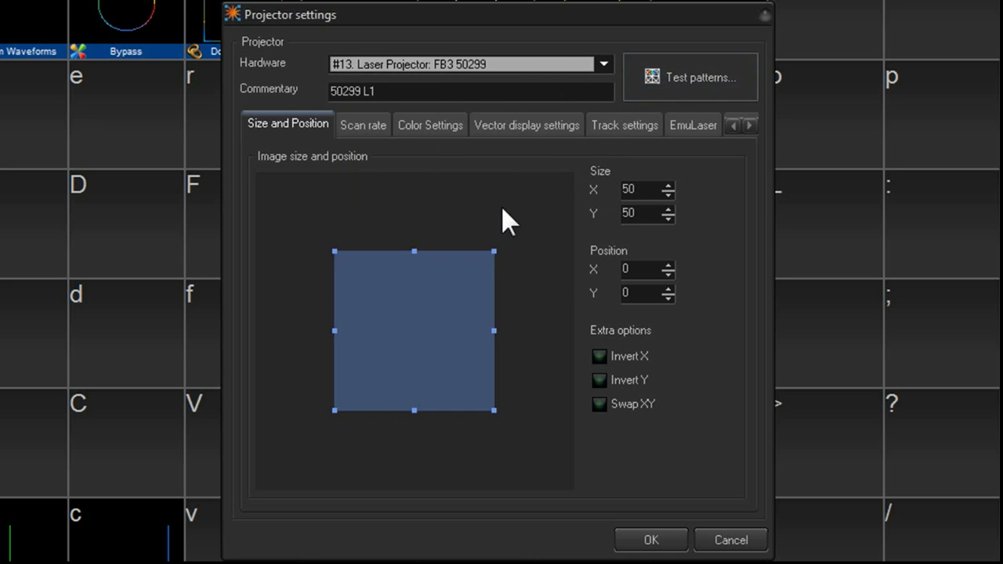
- Set the projector image size to 30 by 30 and move the image up to about Y position 67
double_click(643, 189)
text(30)
double_click(646, 210)
text(30)
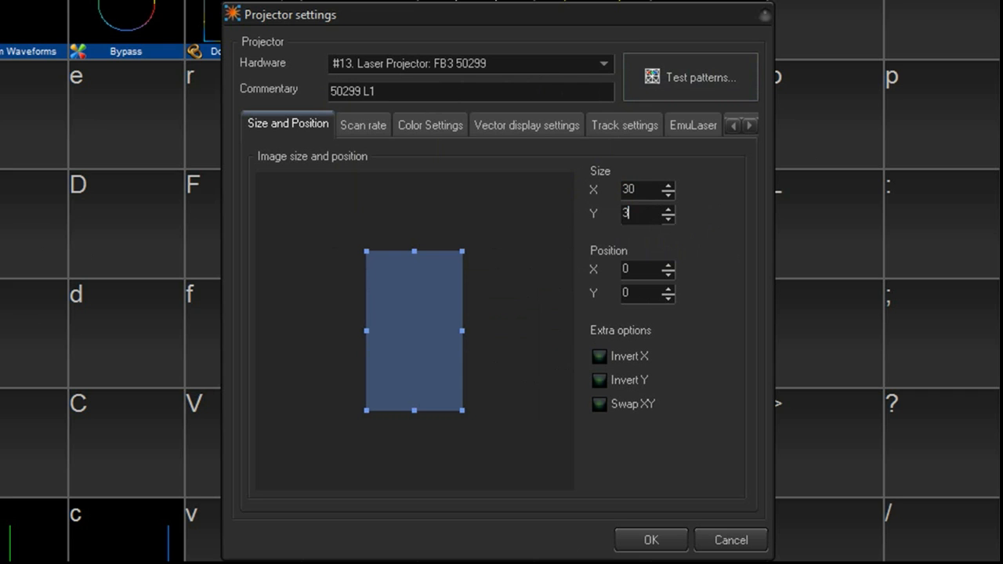
double_click(646, 193)
drag(423, 330, 411, 238)
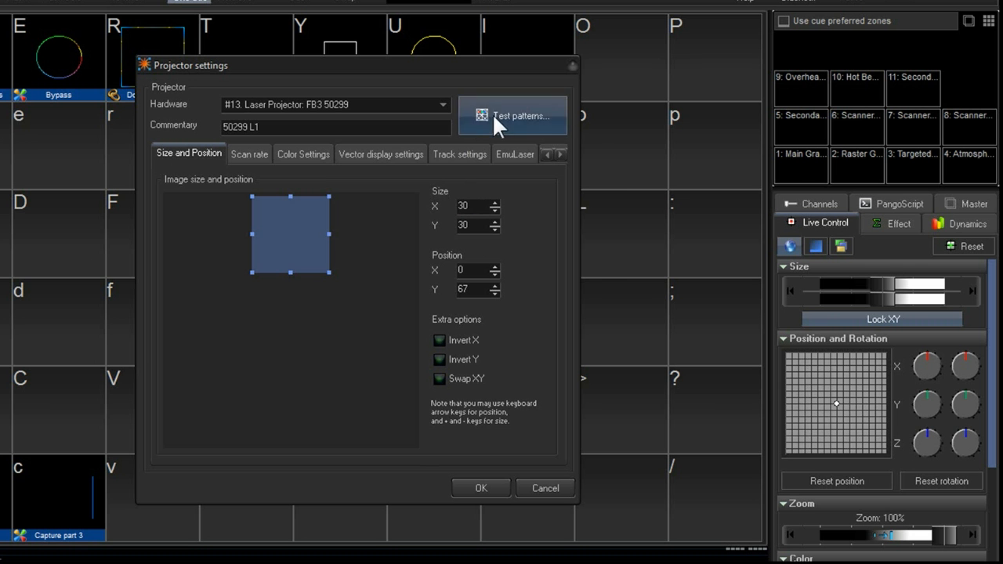
- Open the test patterns window and review the Color Settings and Scan rate tabs of the projector settings
click(494, 113)
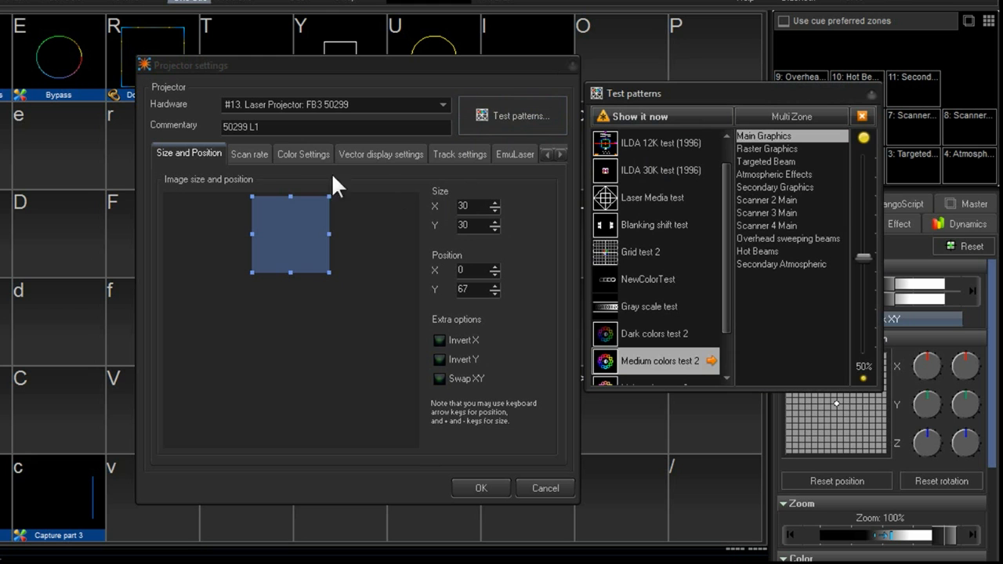
click(291, 154)
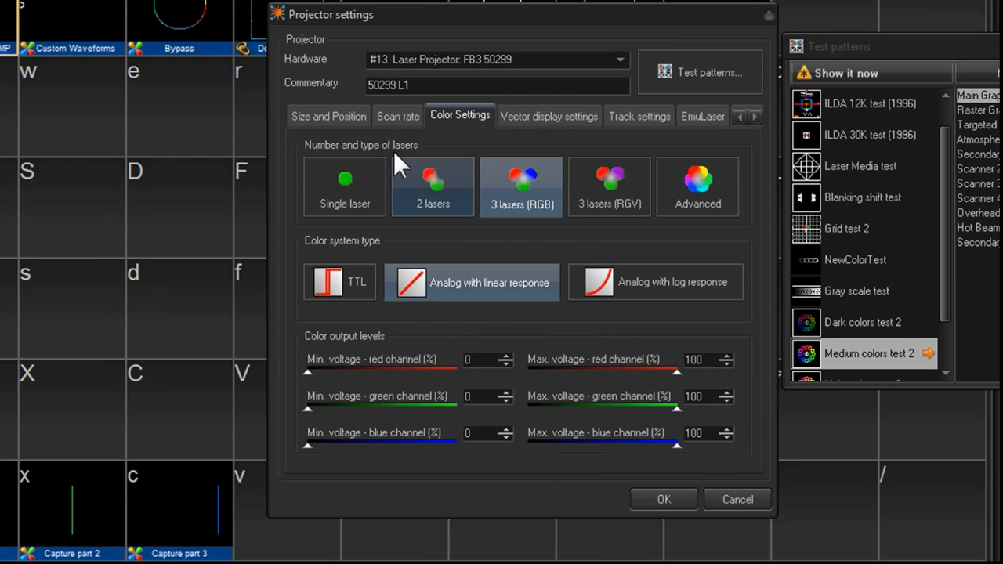
click(395, 116)
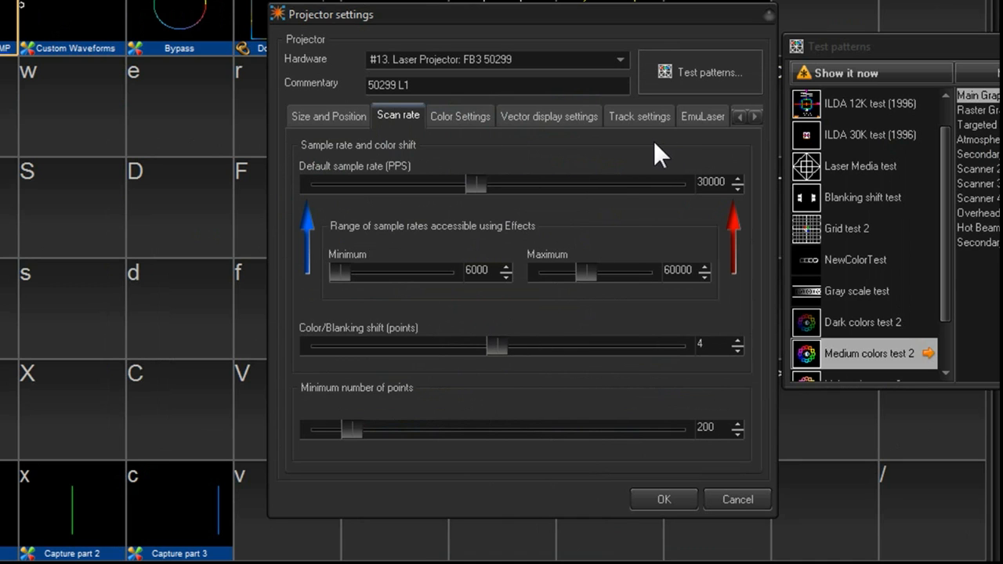
click(320, 115)
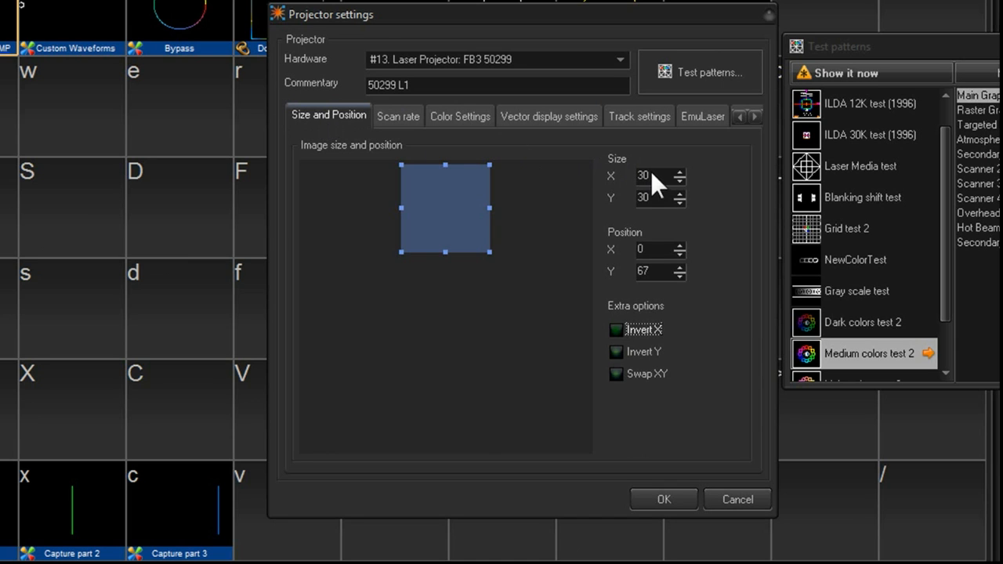
- Reset the image position to 0, 0 and set the image size to 100 by 100
double_click(648, 269)
text(0)
double_click(659, 249)
double_click(657, 202)
text(10)
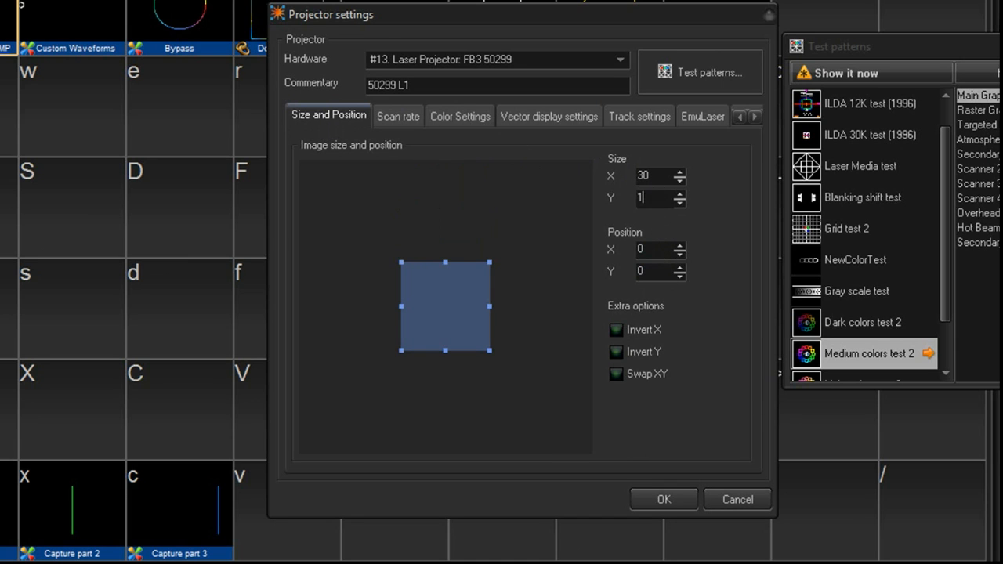
double_click(654, 174)
text(100)
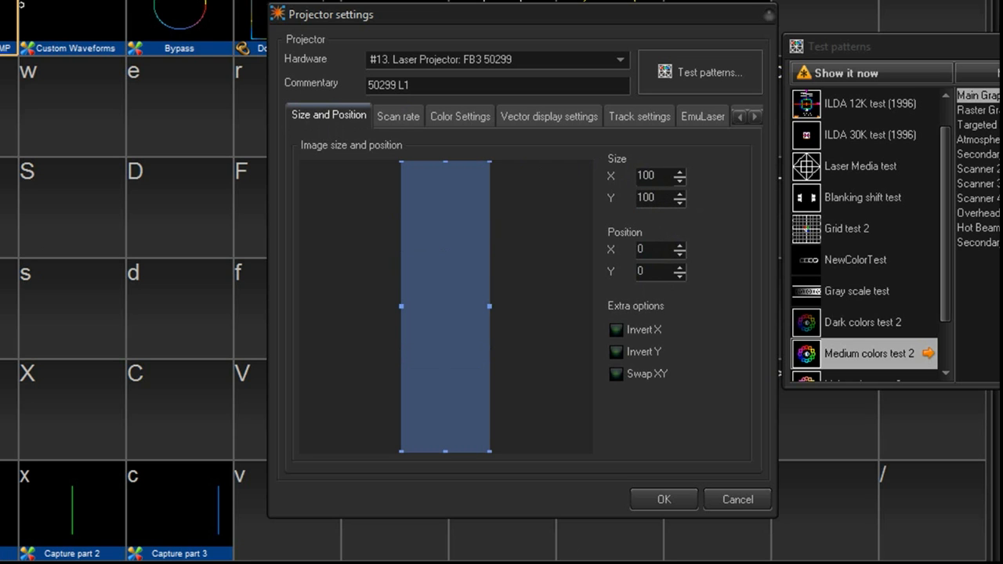
double_click(657, 198)
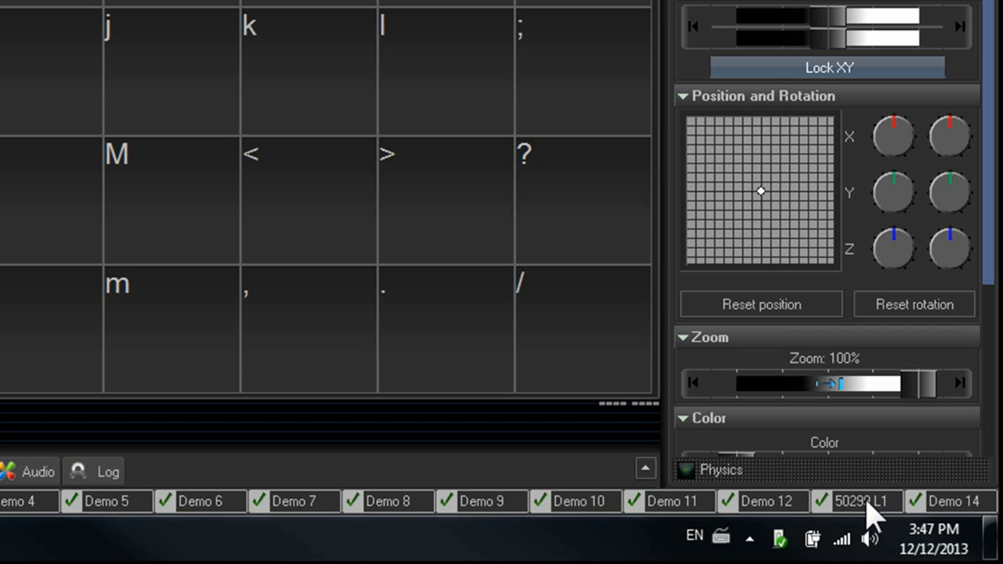
- Rename the 50299 L1 projector to Left 1
right_click(867, 502)
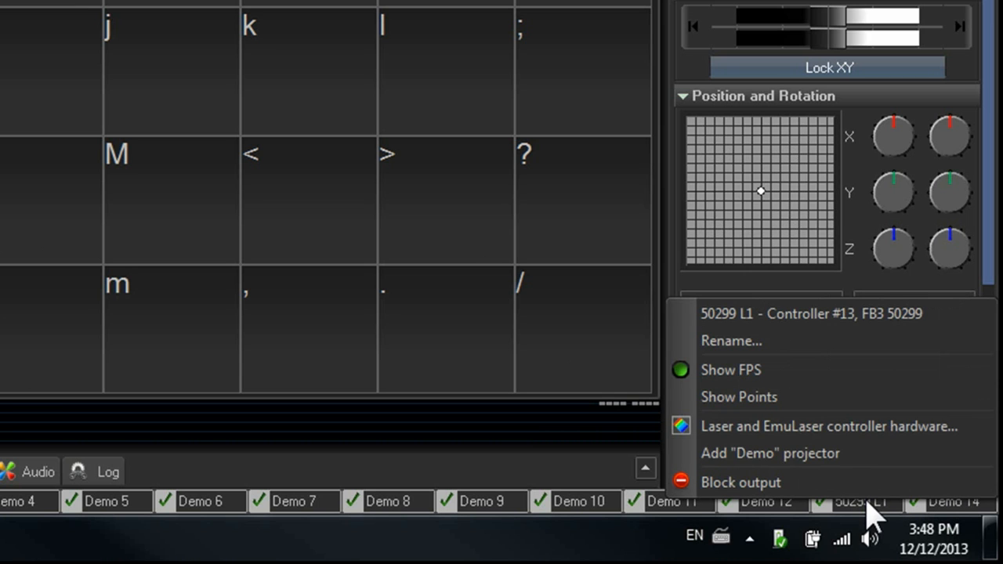
click(853, 342)
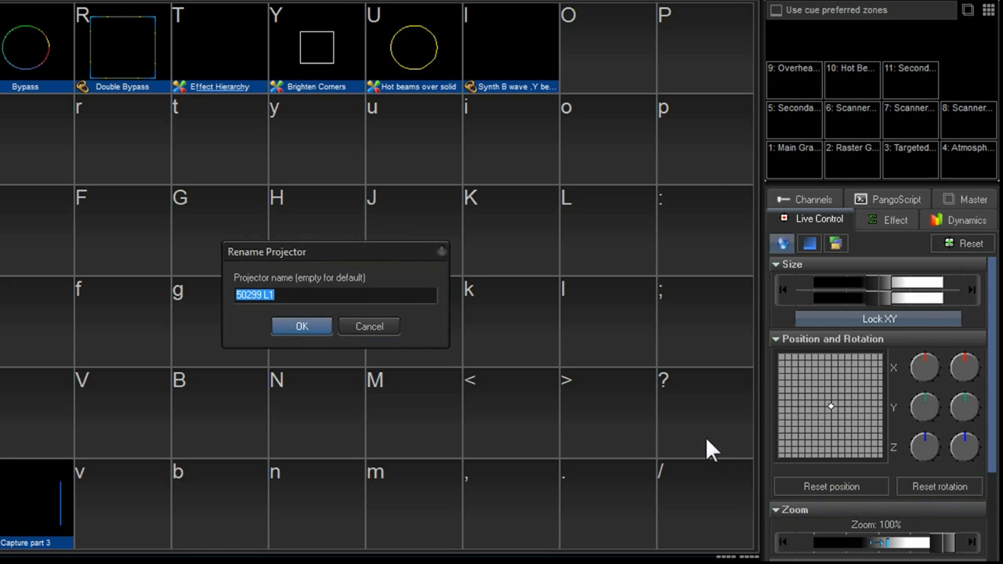
text(Left 1)
click(307, 325)
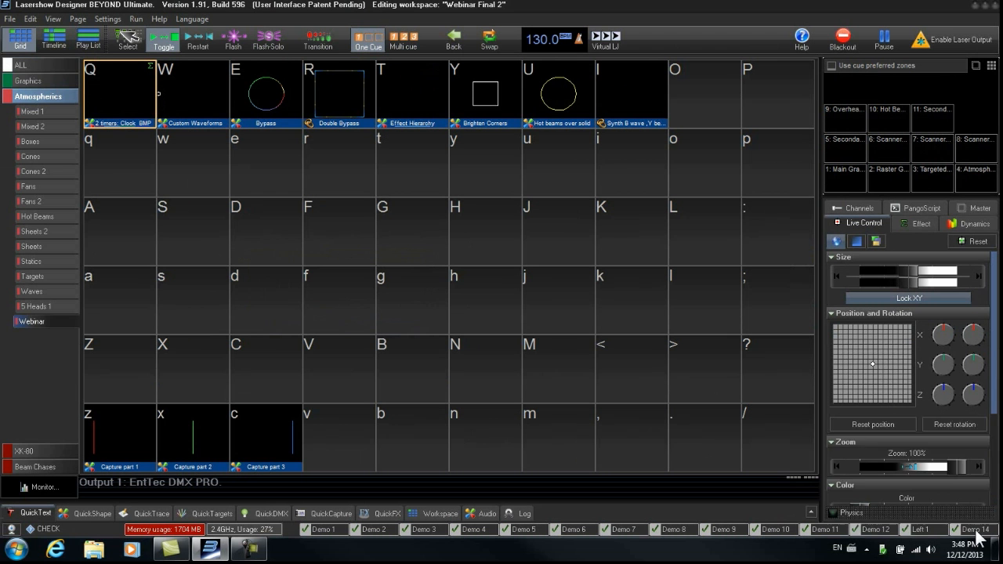
- Rename the Controller #14 projector to Right 1
right_click(970, 531)
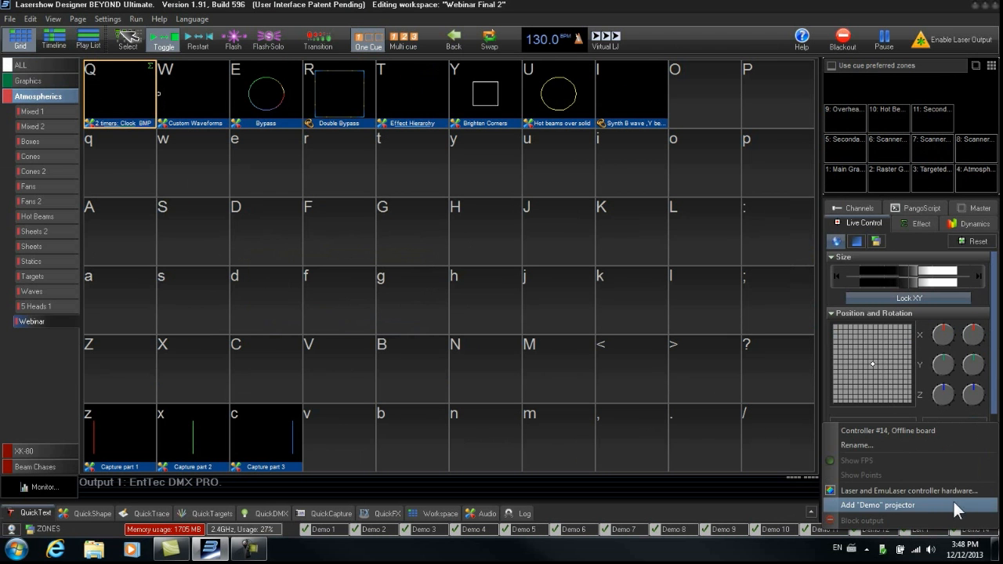
click(914, 443)
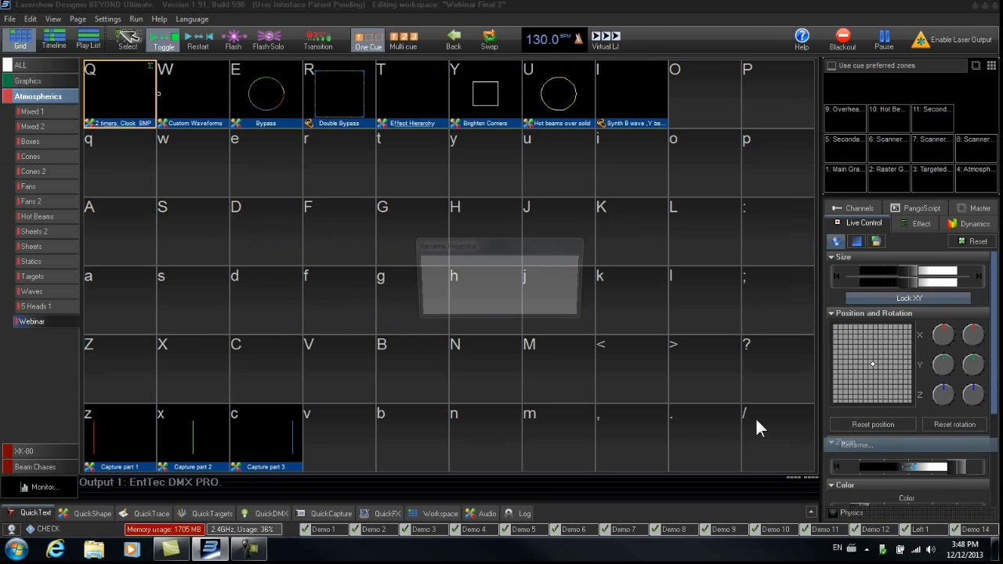
text(Right 1)
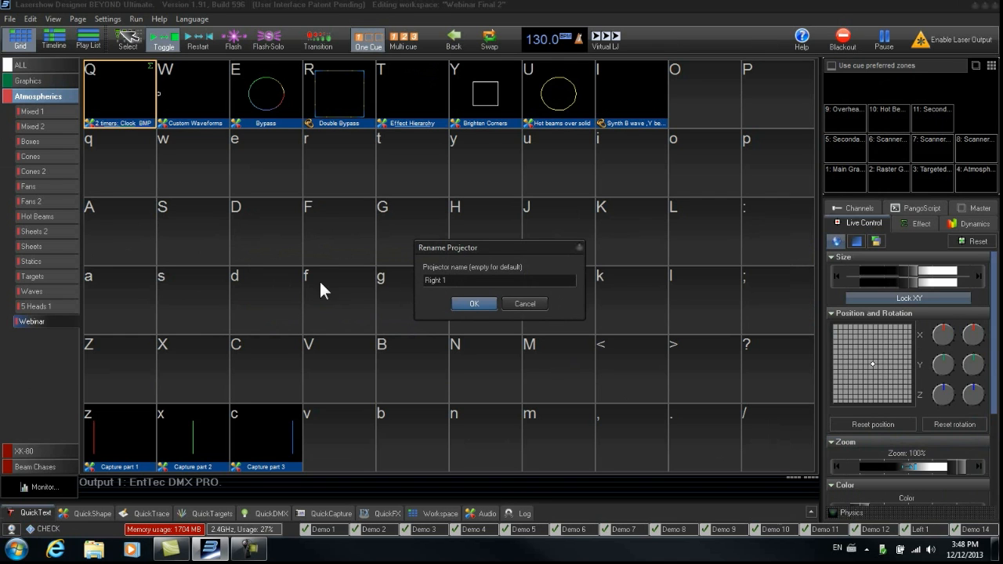
click(483, 306)
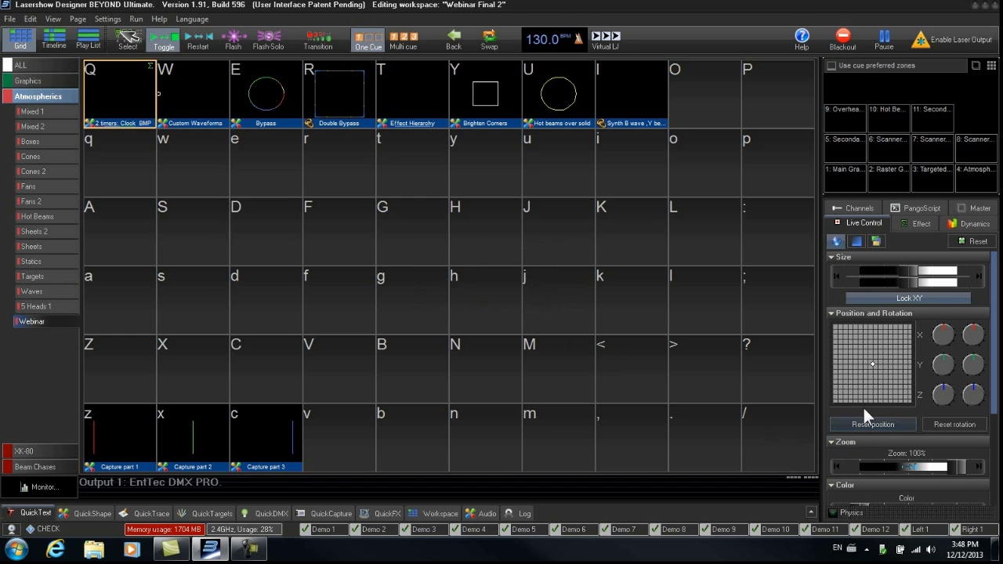
- Open Projection Zones, add the identifier Left 1 to the Main Graphics zone and move it to the top
click(109, 19)
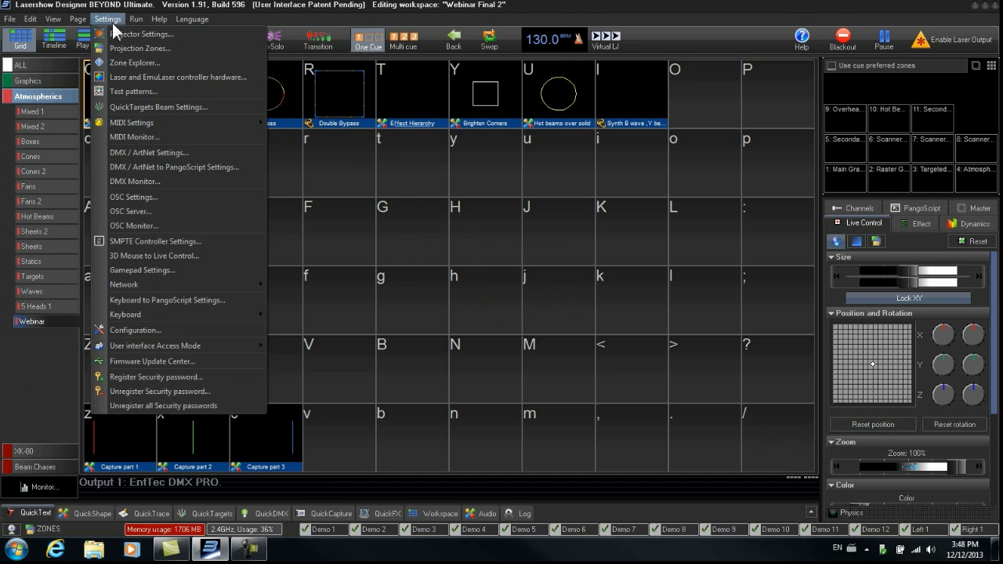
click(168, 47)
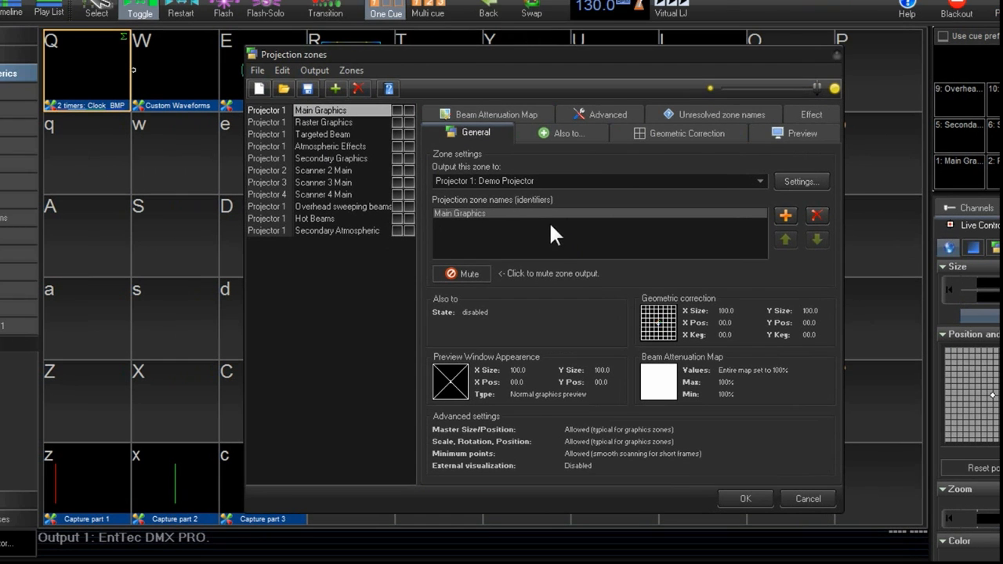
click(785, 217)
text(L)
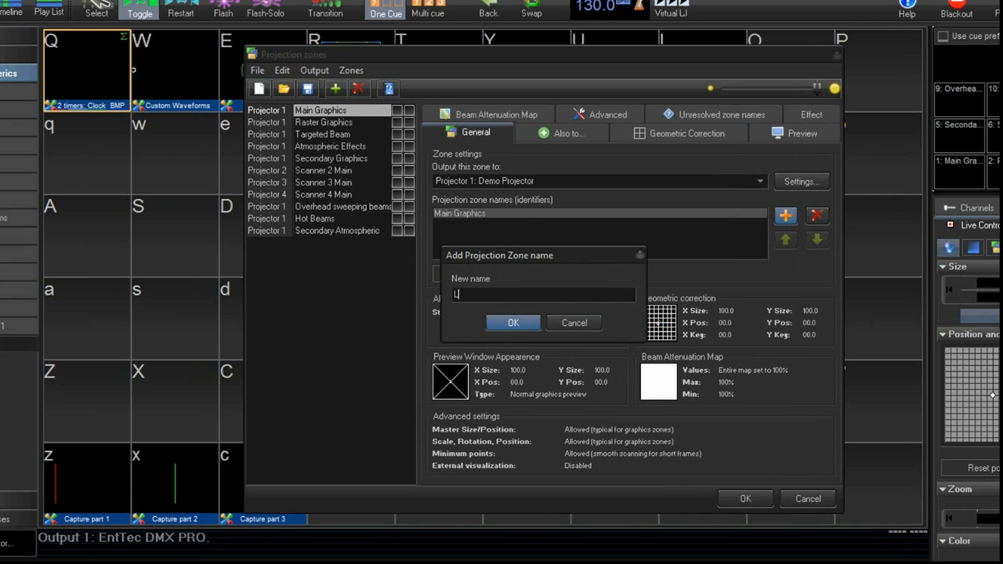
text(eft 1)
click(517, 323)
click(786, 216)
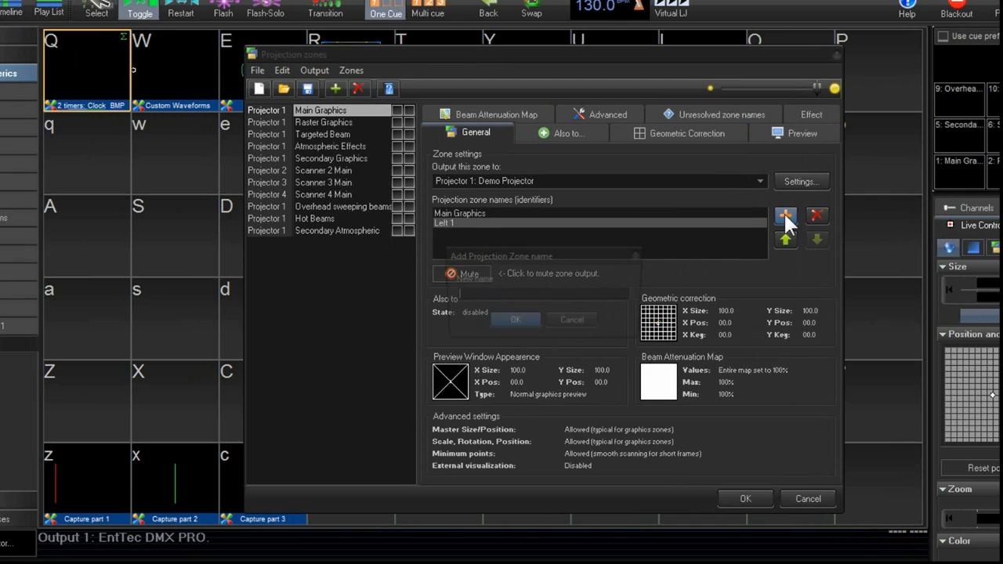
click(595, 321)
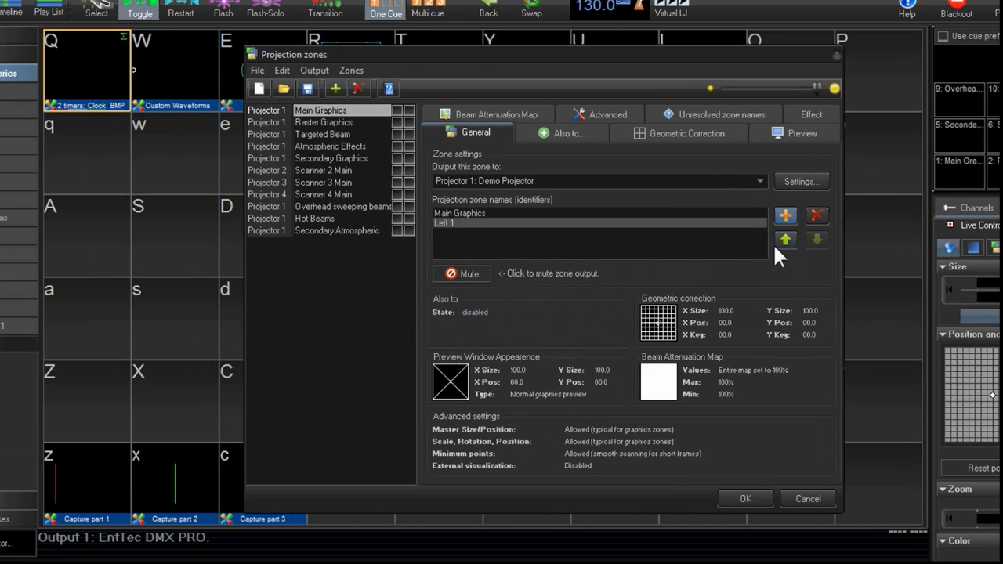
click(785, 239)
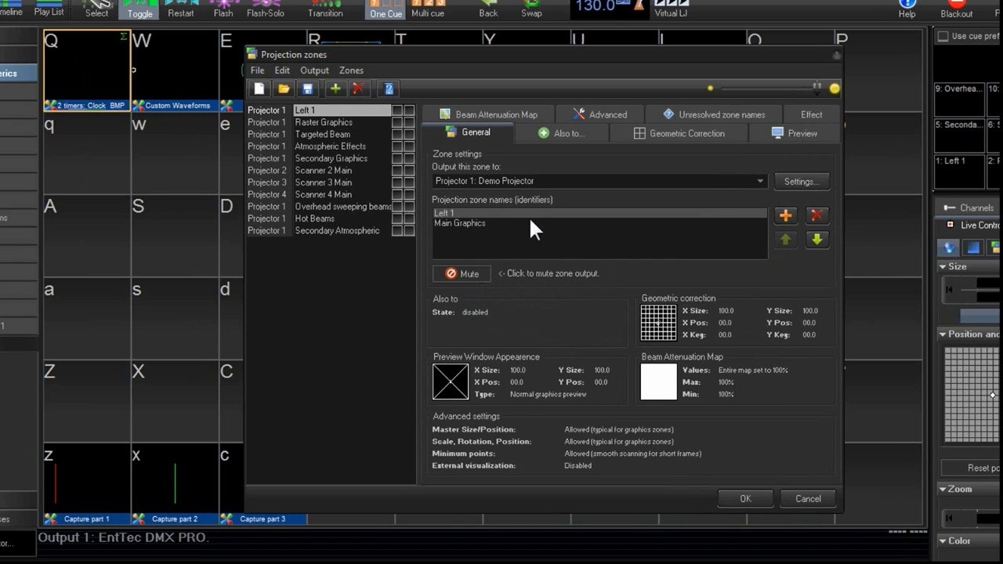
- Add the identifier Right 1 to the Raster Graphics zone and move it to the top
click(325, 121)
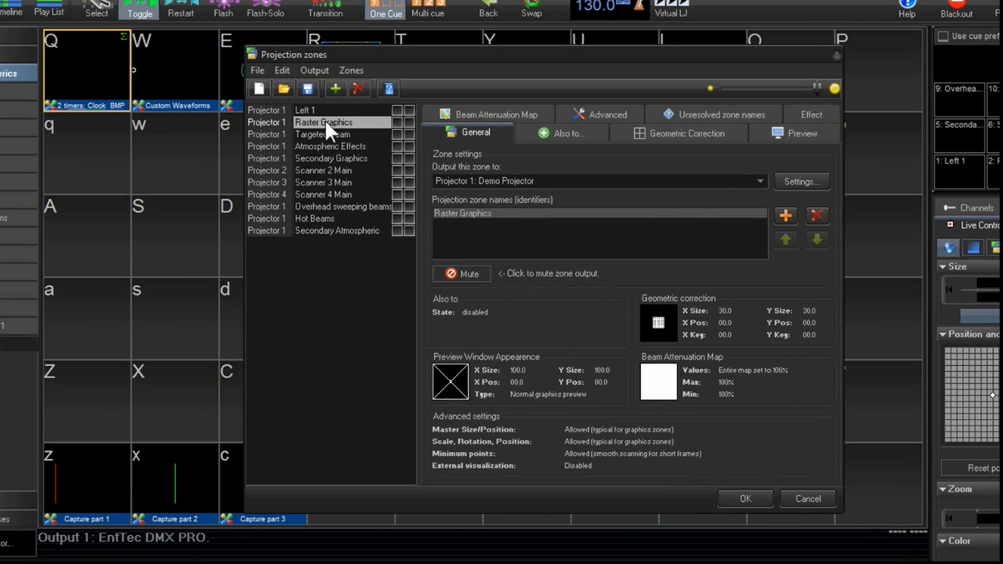
click(780, 217)
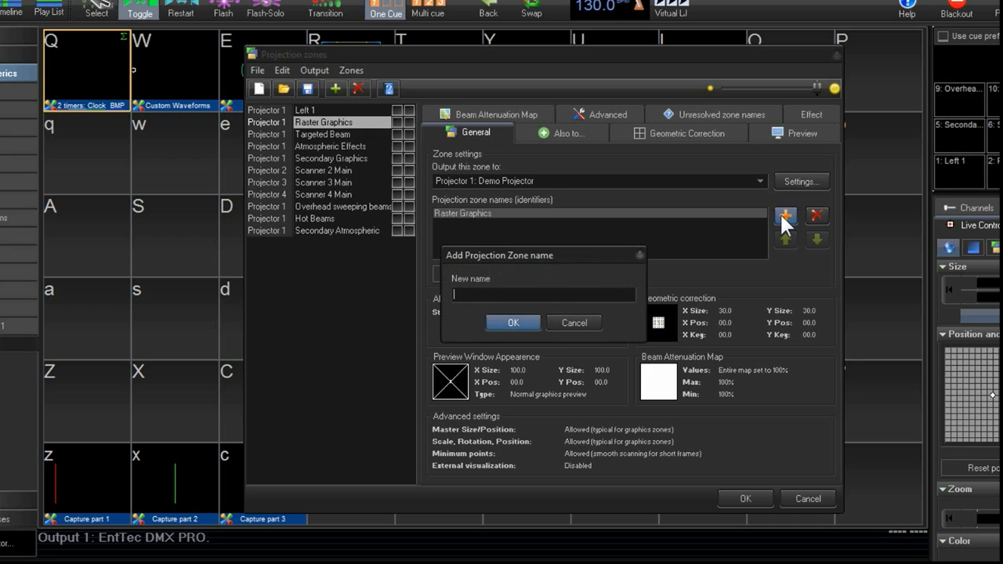
text(Right 1)
click(521, 321)
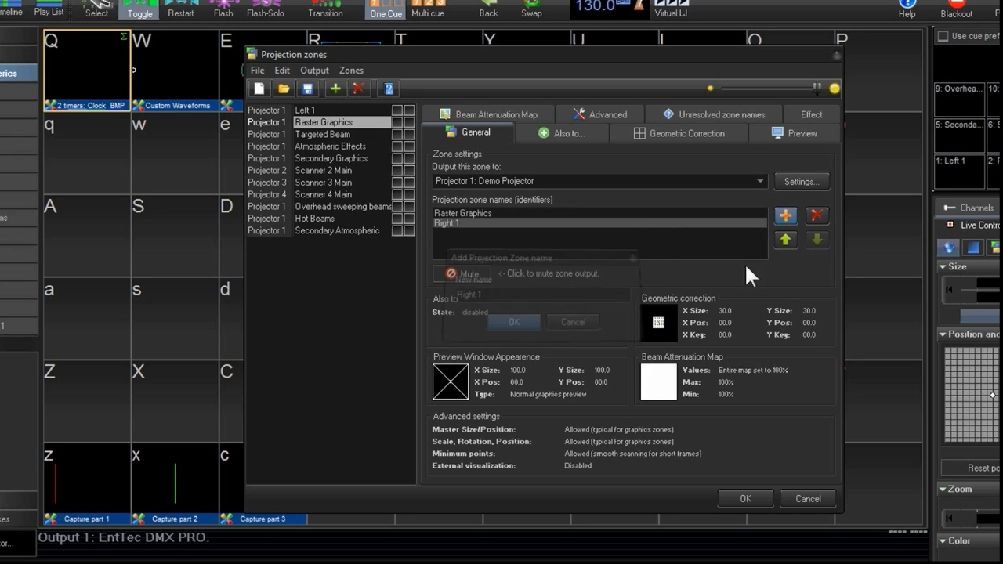
click(787, 236)
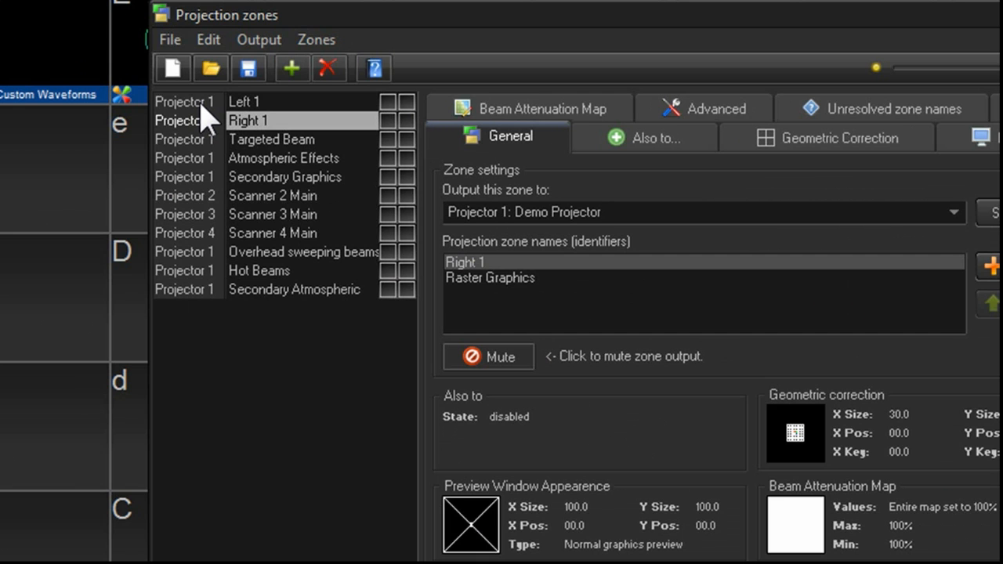
- Set the Left 1 zone's output to Projector 13: FB3 50299 --- Left 1
click(201, 103)
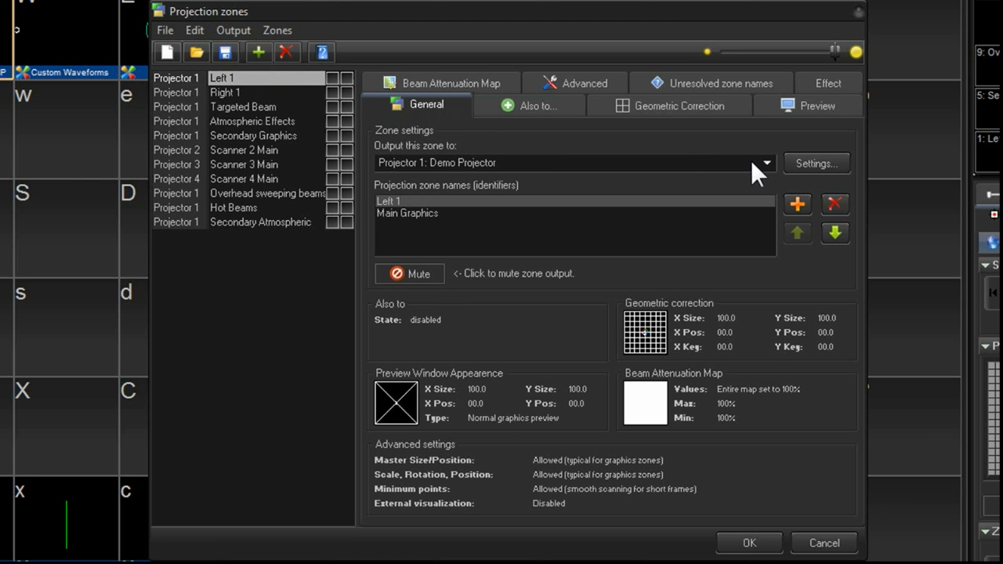
click(752, 162)
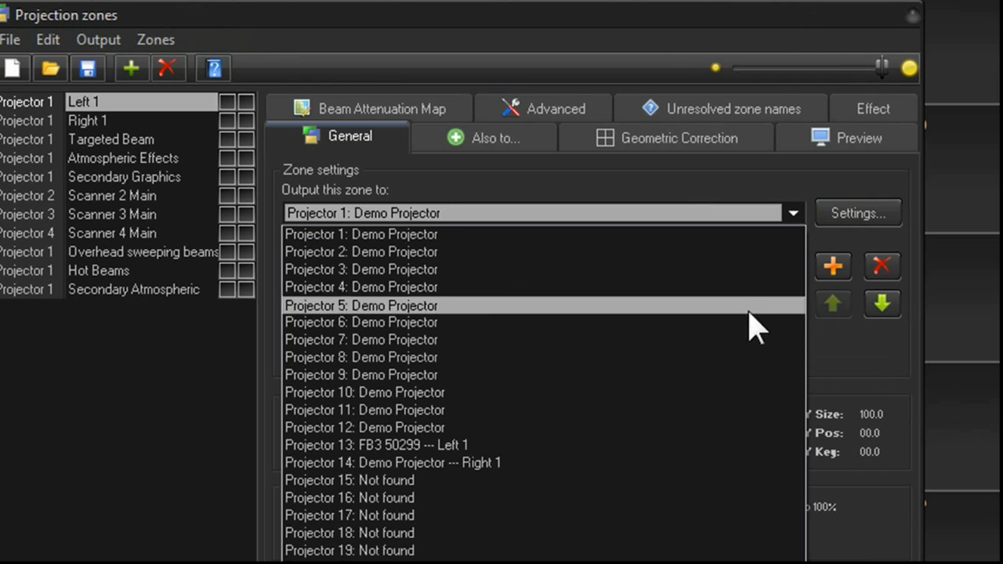
click(483, 447)
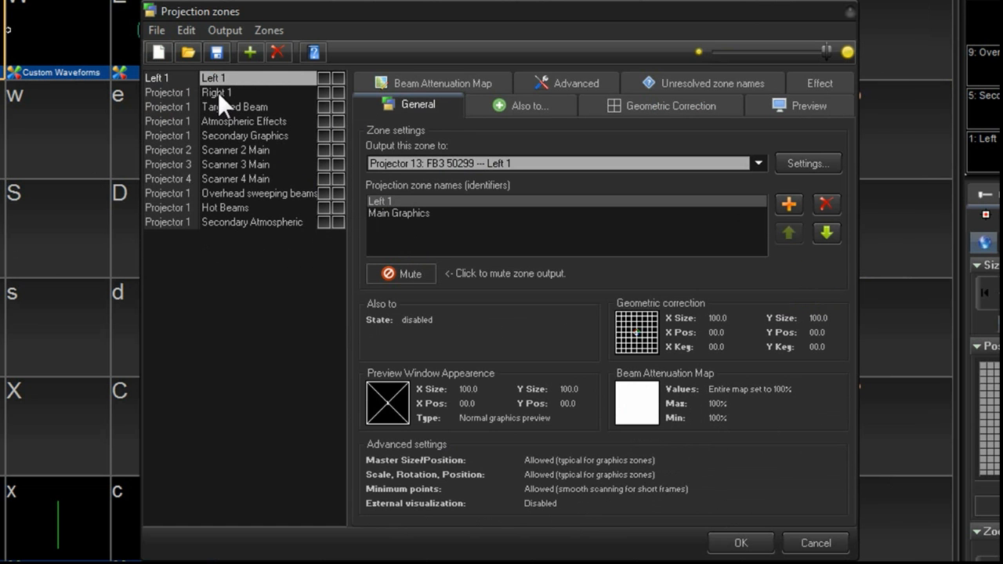
- Set the Right 1 zone's output to Projector 14: Demo Projector --- Right 1
click(218, 92)
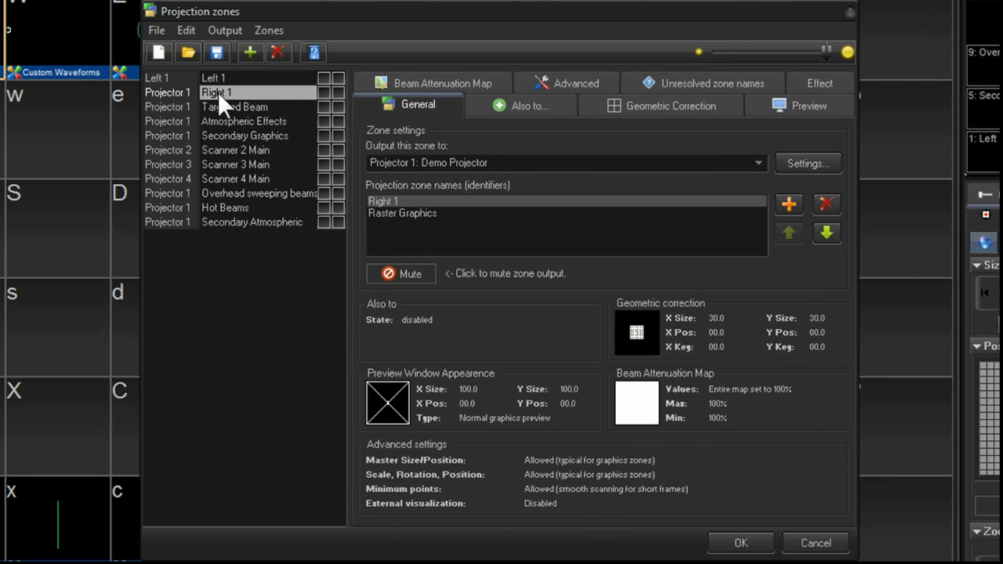
click(756, 163)
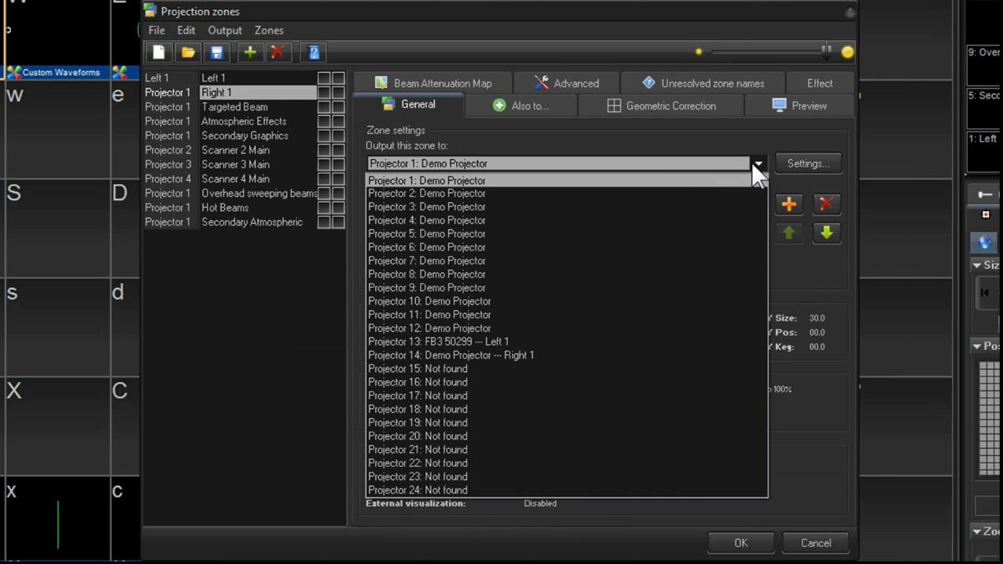
click(547, 329)
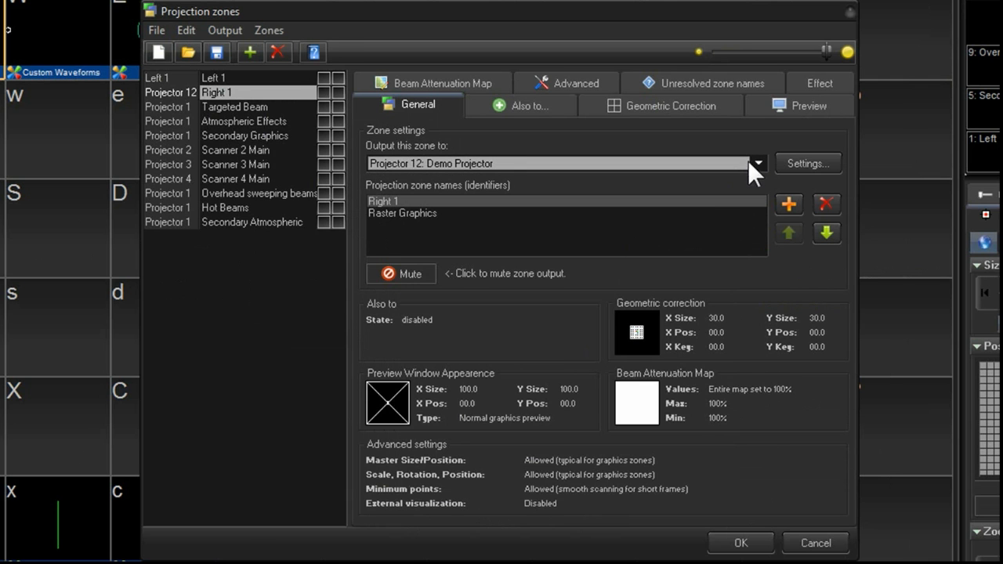
click(756, 163)
click(526, 361)
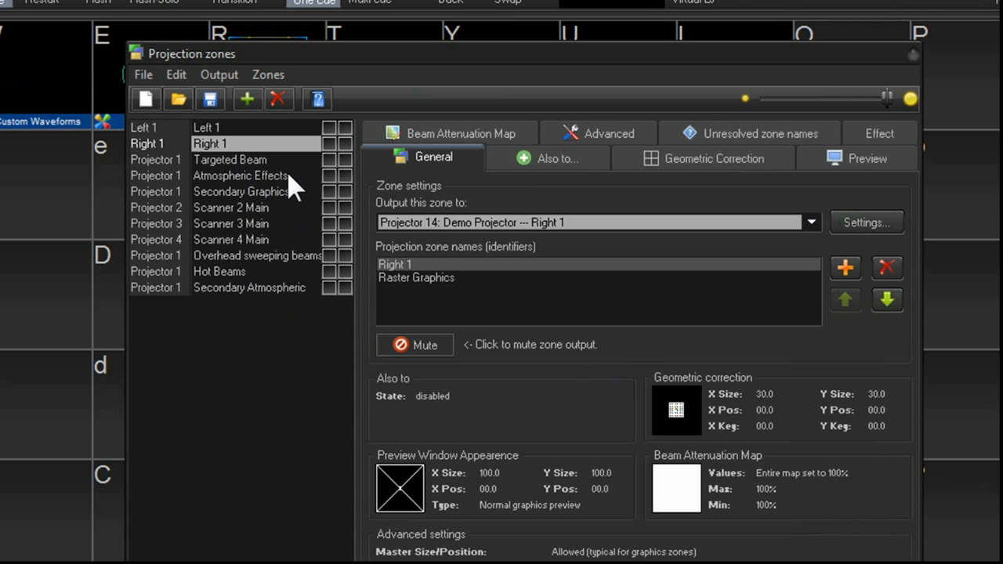
- Mute the Targeted Beam, Atmospheric Effects, Secondary Graphics and Scanner 2 Main zones
click(232, 160)
click(235, 175)
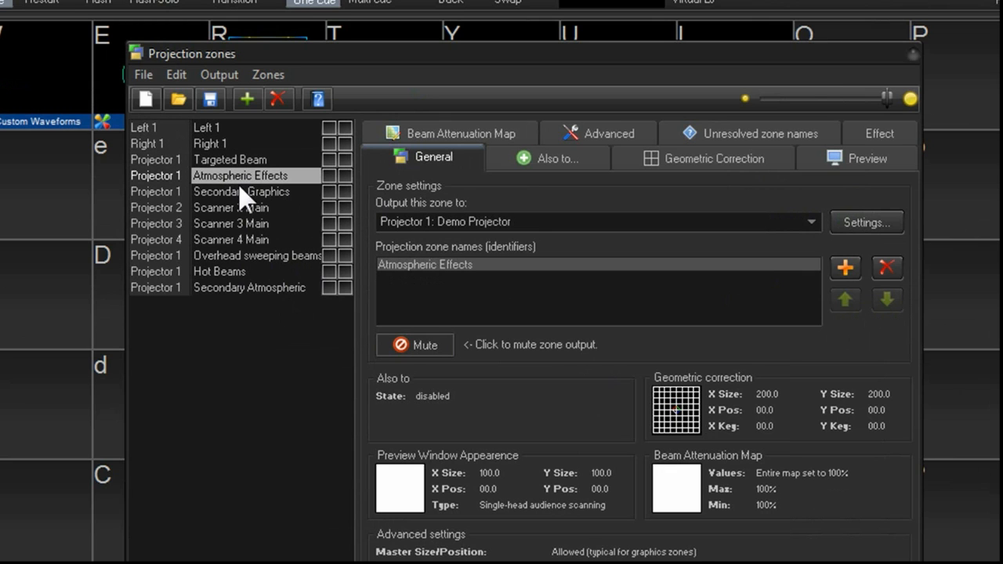
click(252, 160)
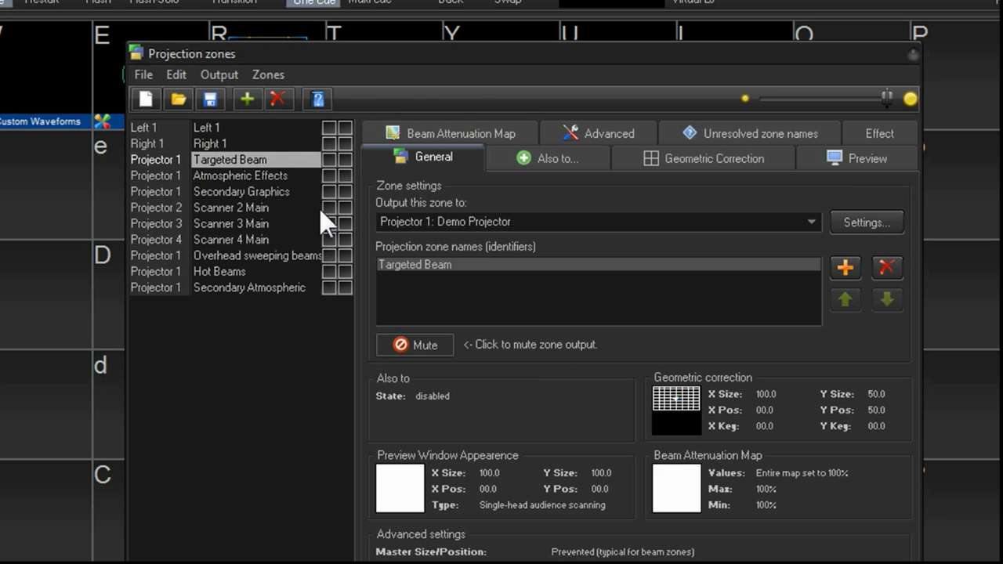
click(411, 338)
click(253, 178)
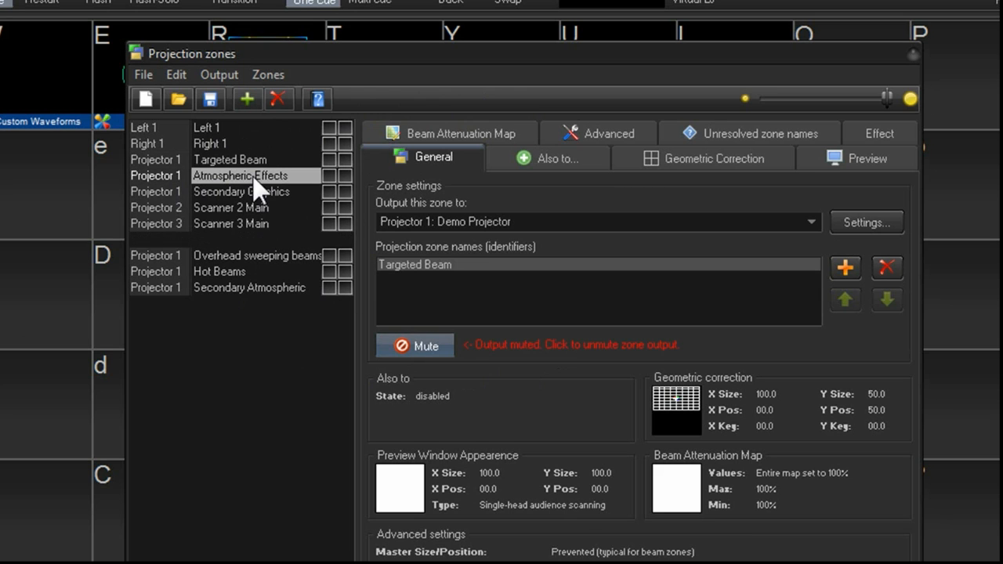
click(409, 338)
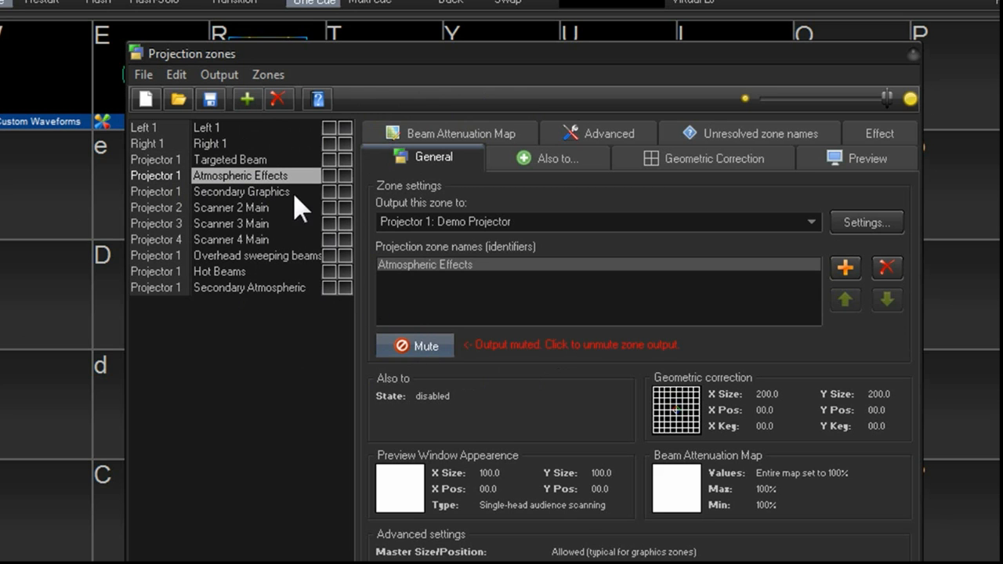
click(293, 193)
click(406, 343)
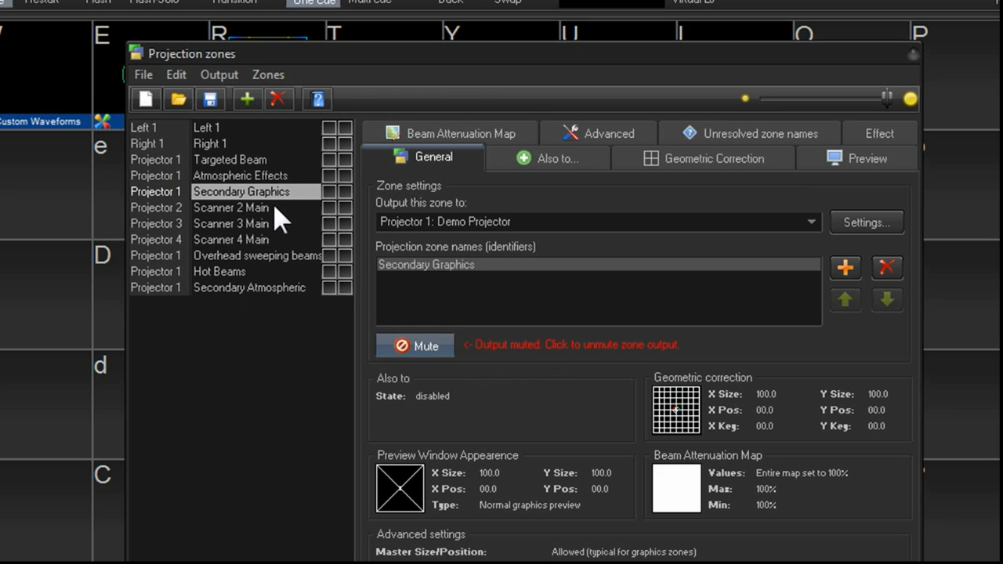
click(274, 207)
click(410, 342)
- Mute the Scanner 4 Main, Overhead sweeping beams, Hot Beams and Secondary Atmospheric zones
click(282, 224)
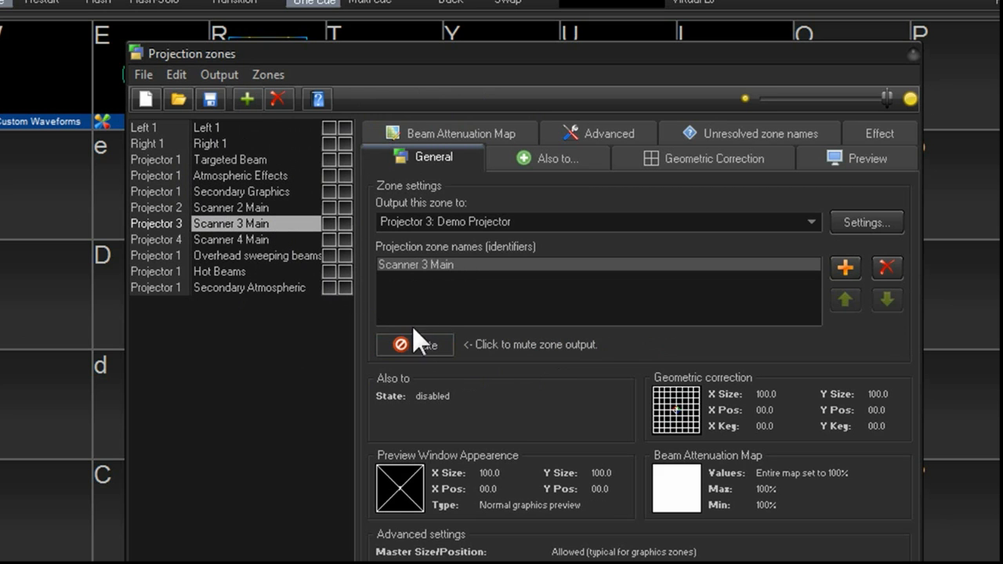
click(270, 240)
click(408, 345)
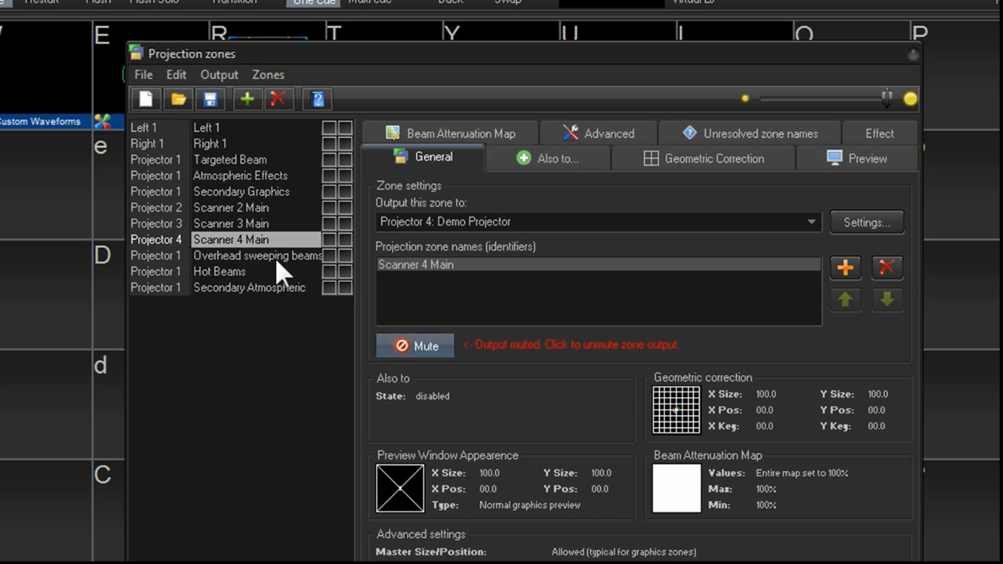
click(275, 256)
click(413, 345)
click(259, 272)
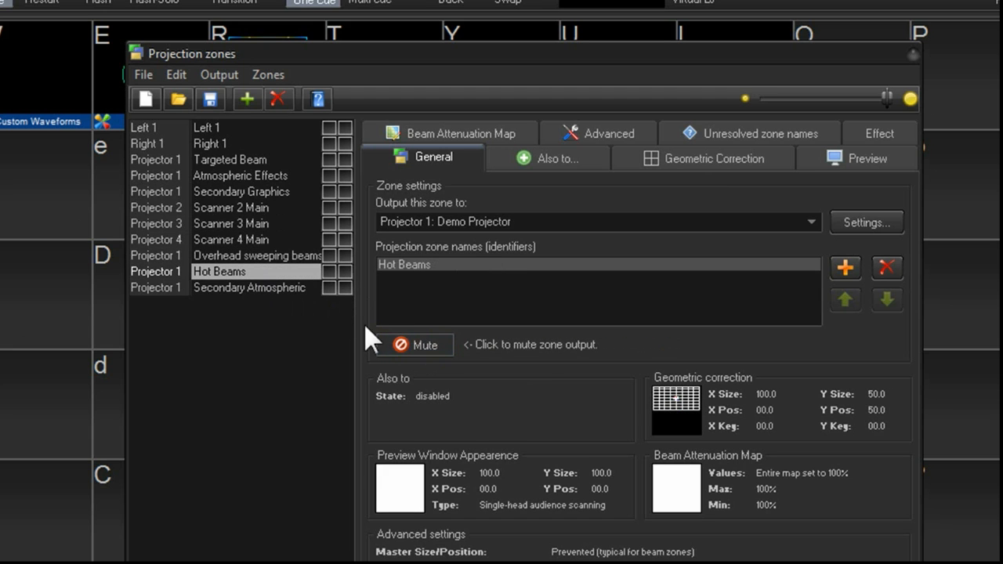
click(402, 345)
click(259, 286)
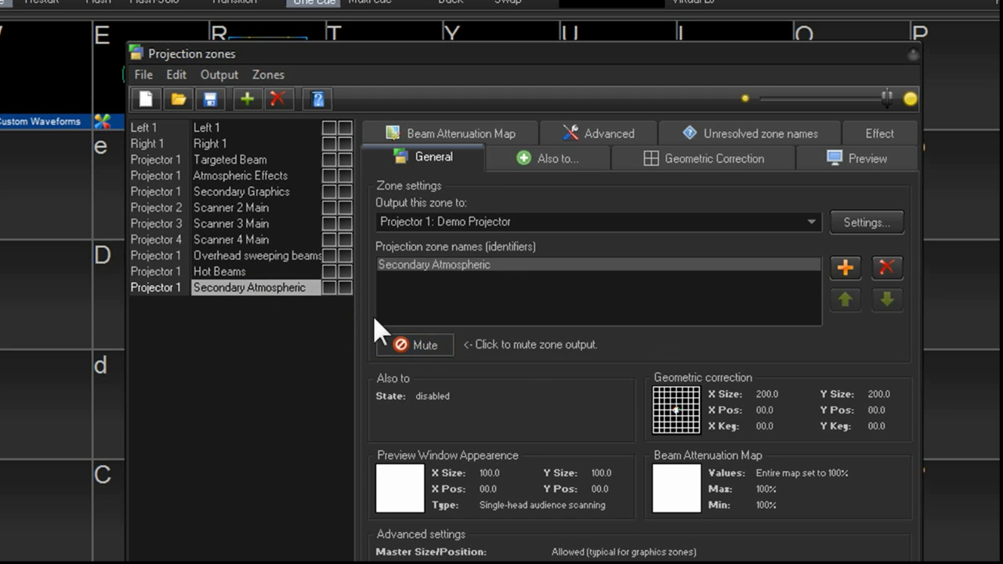
click(419, 341)
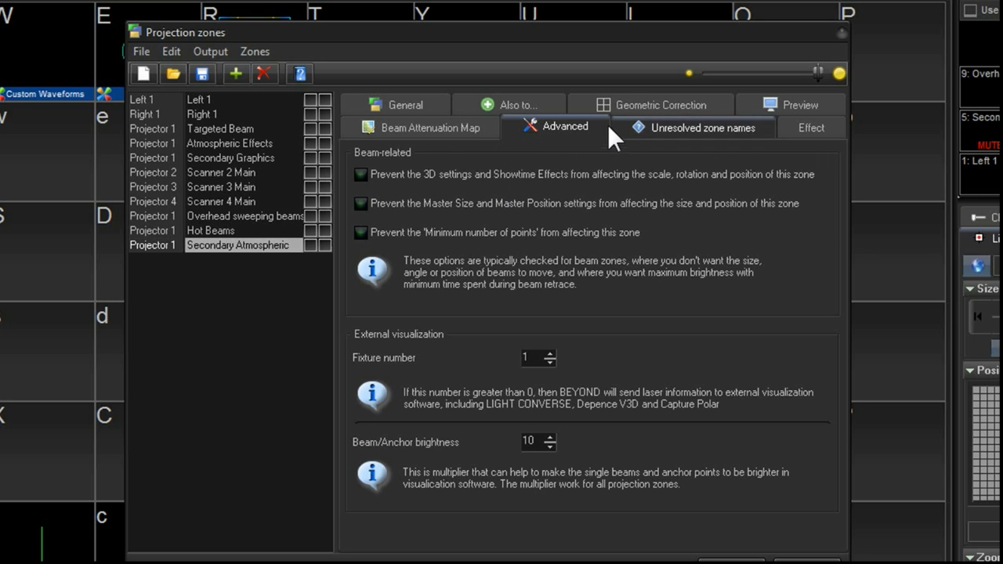
- Enable the Beam Attenuation Map for the Secondary Atmospheric zone and paint a 0% area just below its centre
click(449, 124)
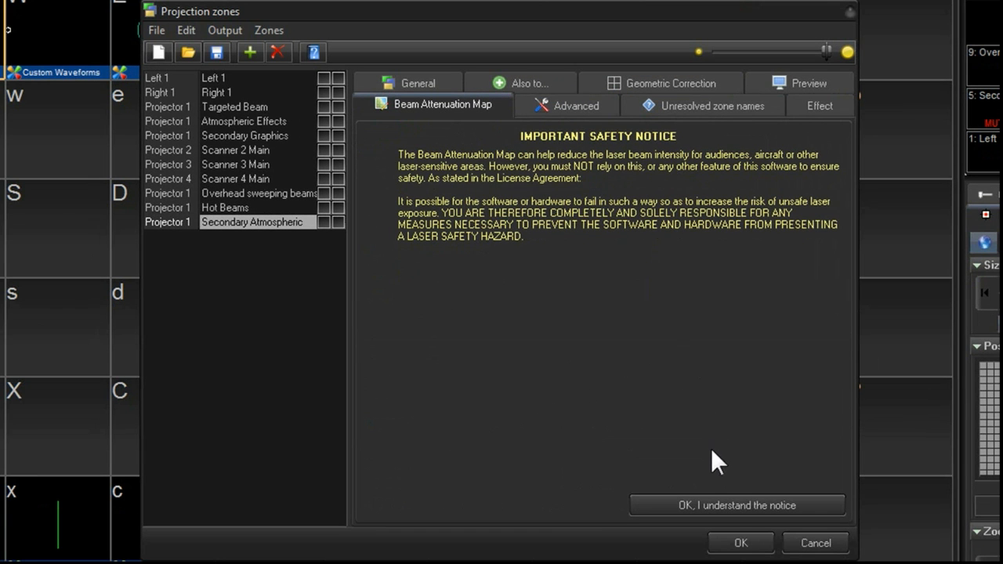
click(728, 501)
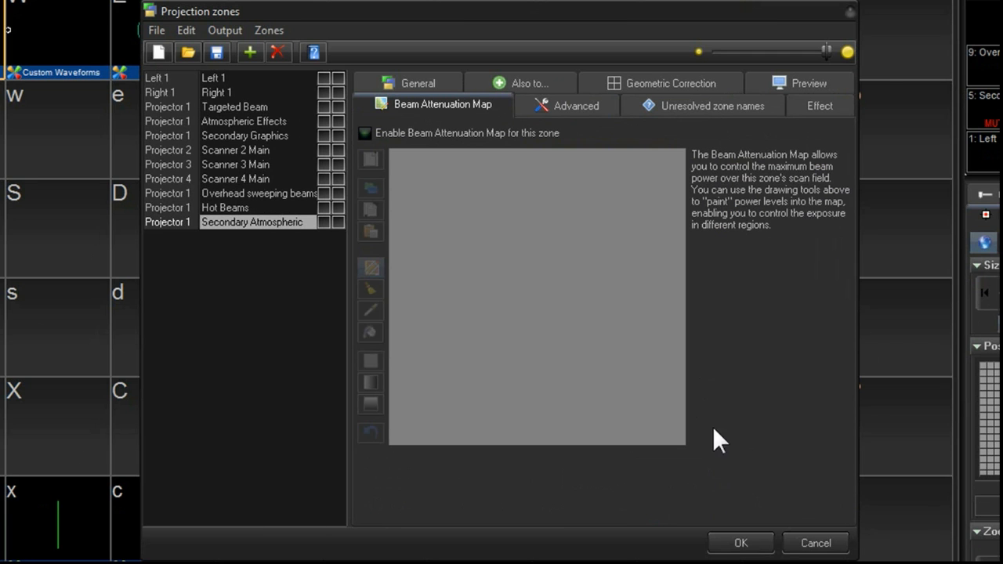
click(365, 132)
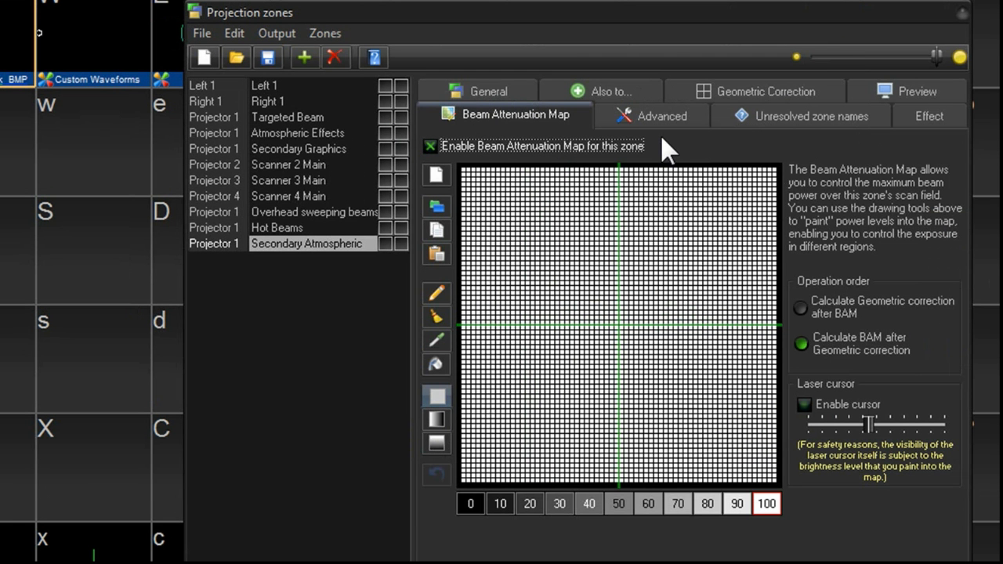
click(467, 503)
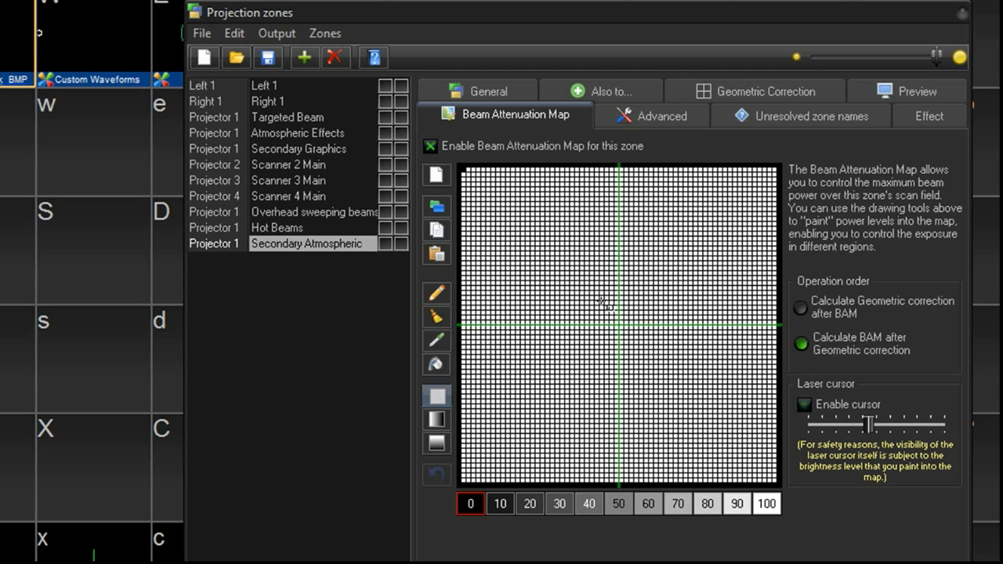
drag(600, 300, 639, 343)
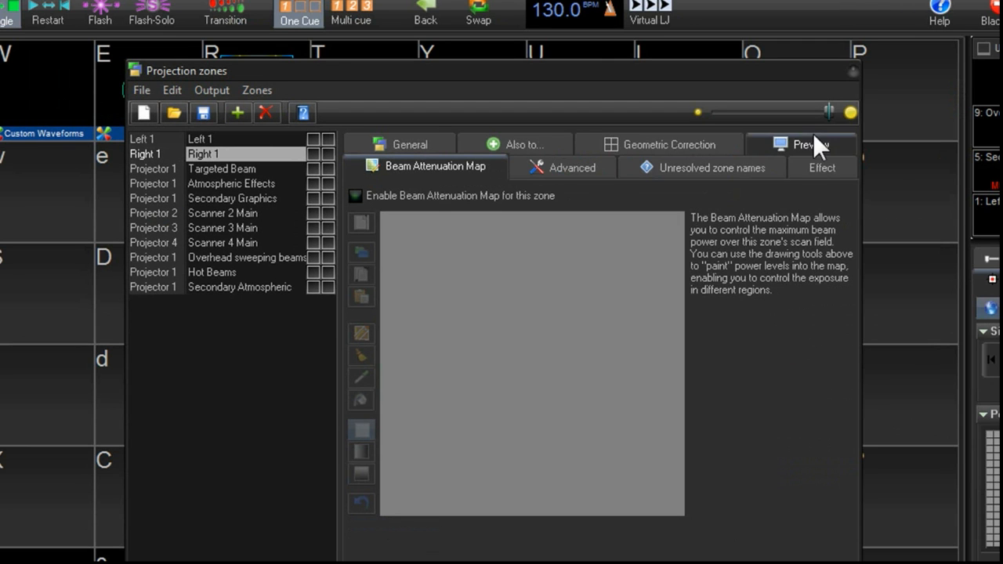
- Preview the Right 1 zone as audience scanning beams in the ERP view
click(909, 125)
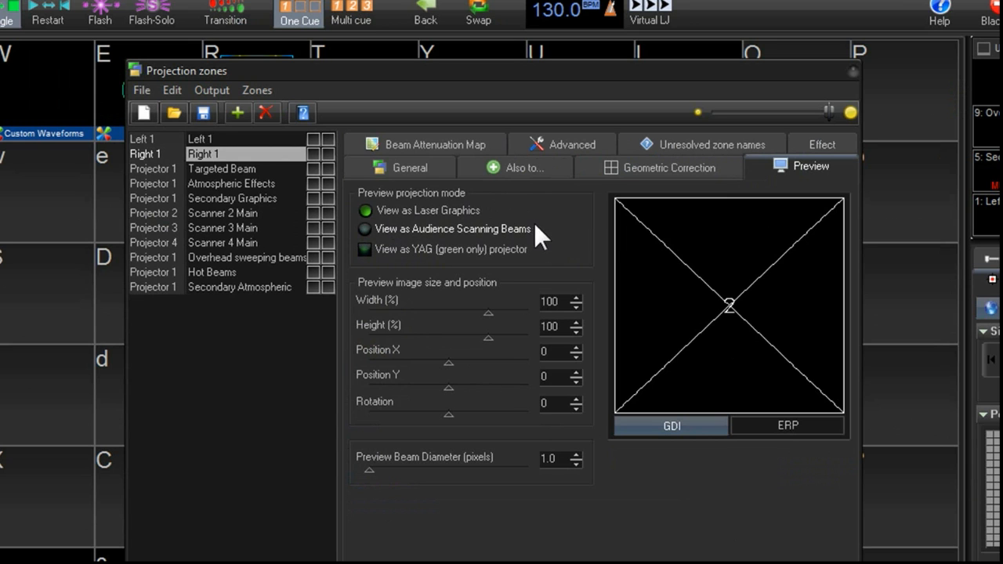
click(363, 227)
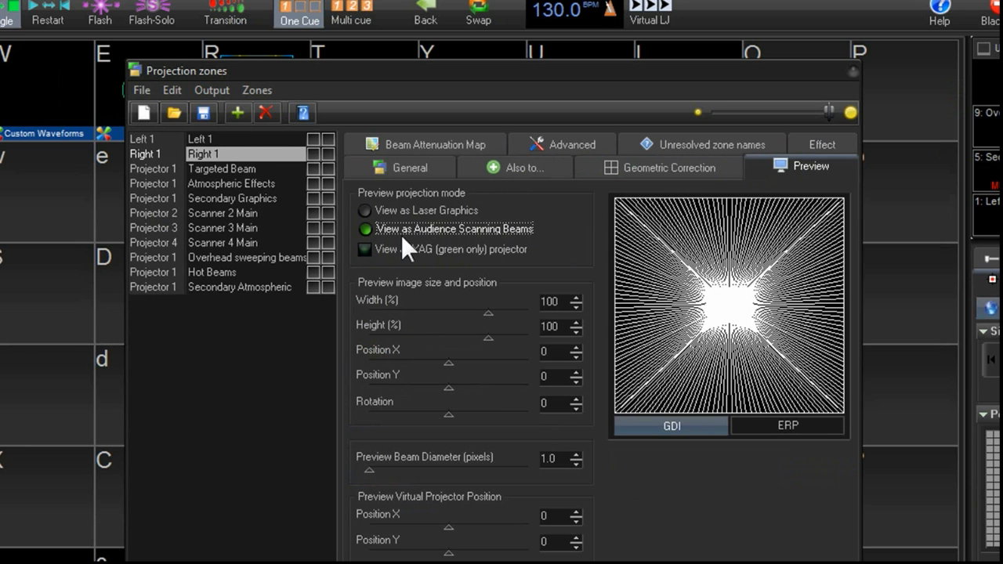
click(800, 420)
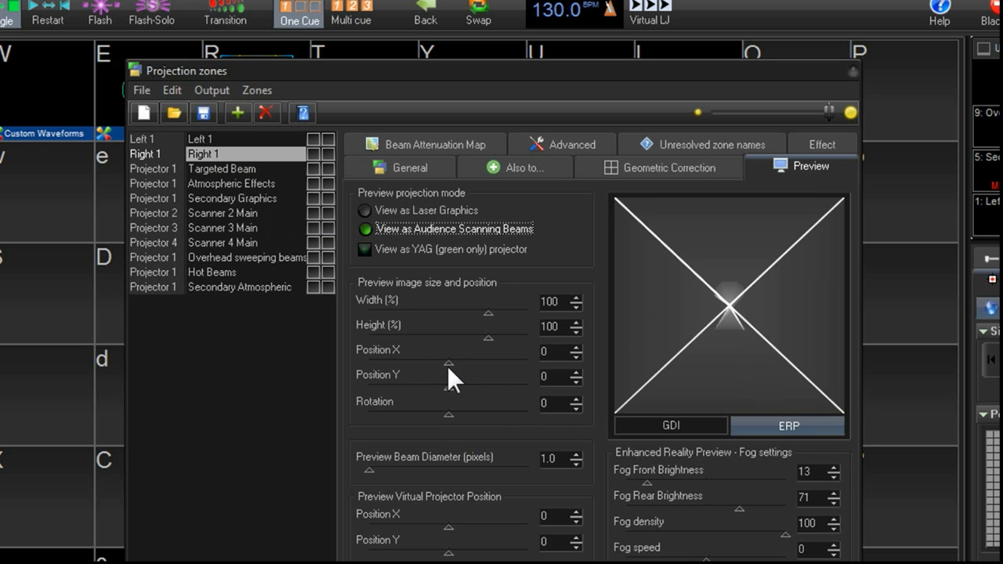
- Set the Right 1 preview image Position X and virtual projector Position X to 35
drag(447, 363, 457, 360)
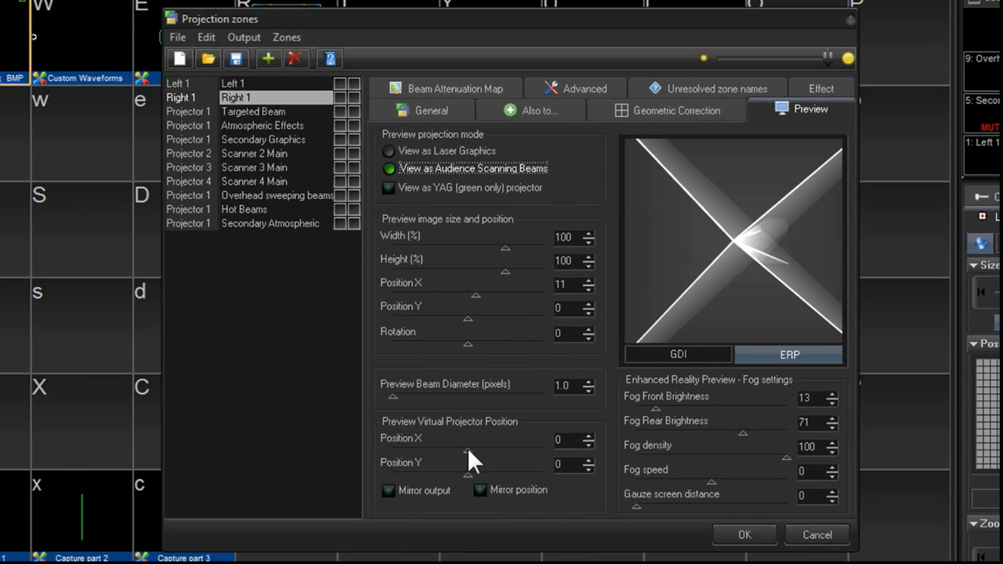
drag(448, 527, 471, 525)
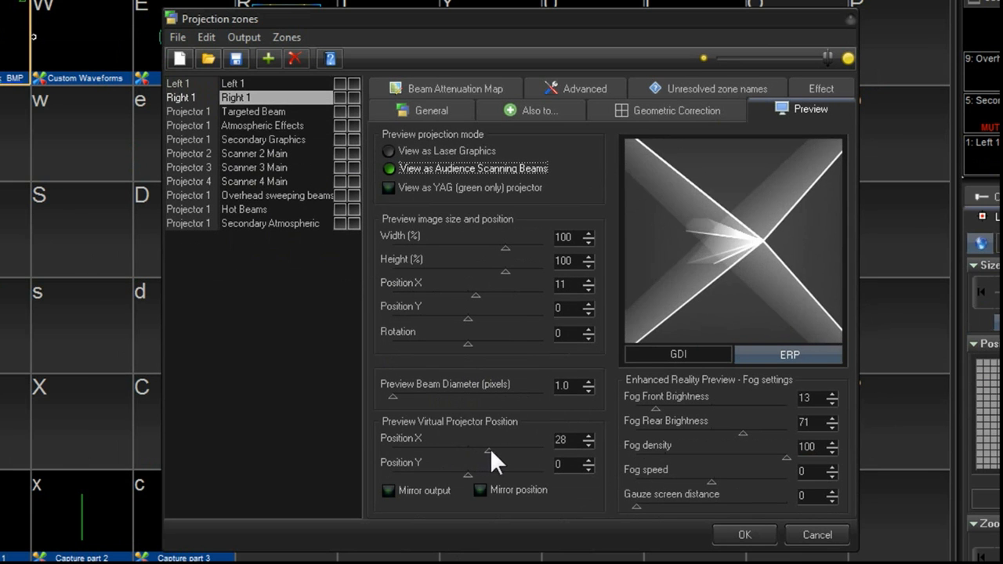
drag(490, 448, 495, 449)
drag(471, 289, 493, 293)
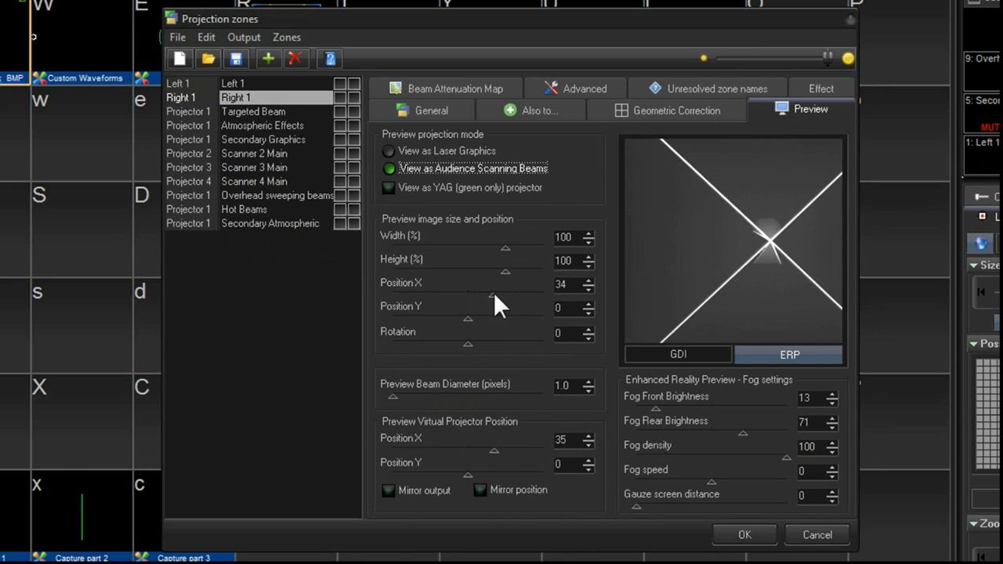
click(587, 279)
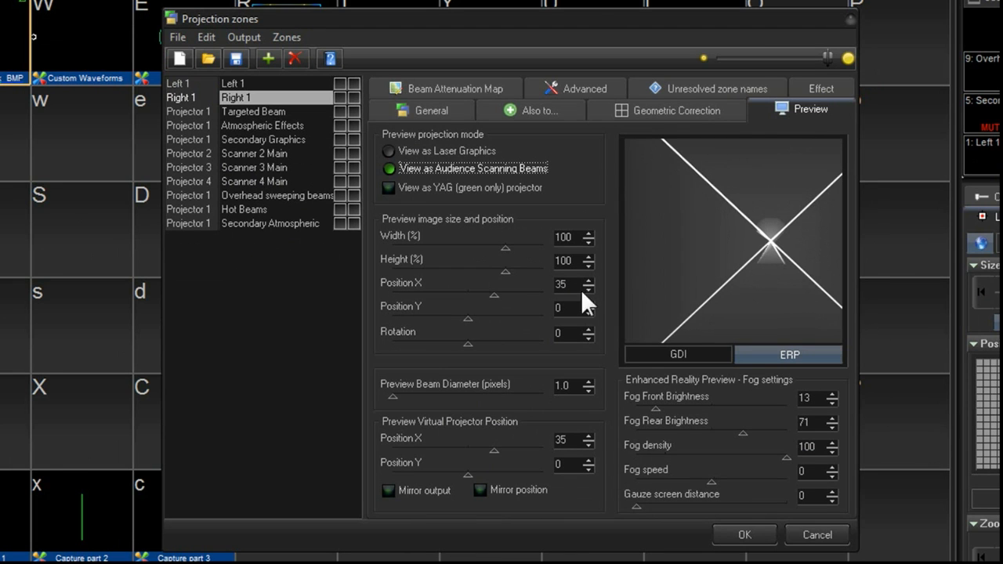
- Preview the Left 1 zone as audience scanning beams with image and virtual projector Position X set to -35
click(256, 81)
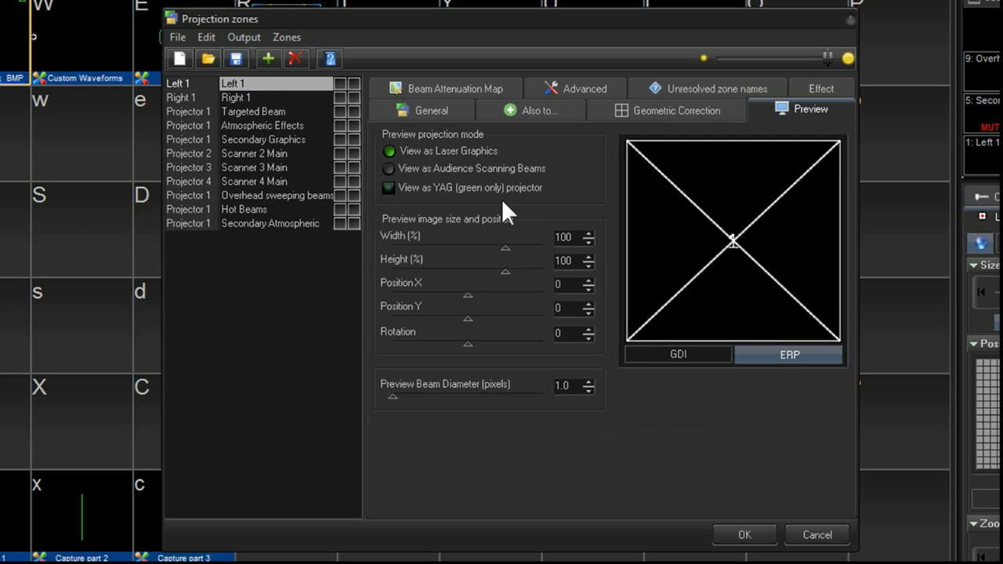
click(474, 167)
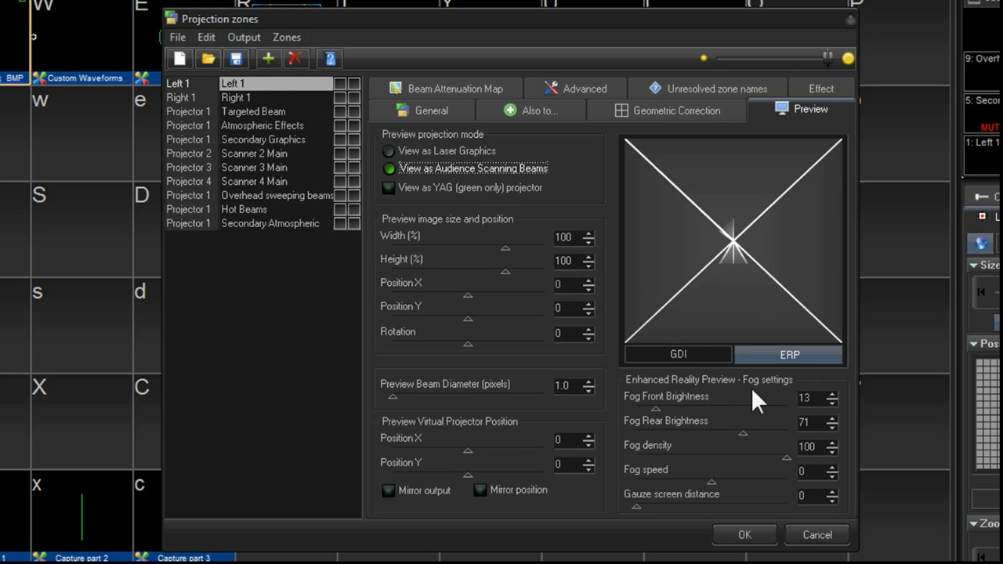
double_click(568, 284)
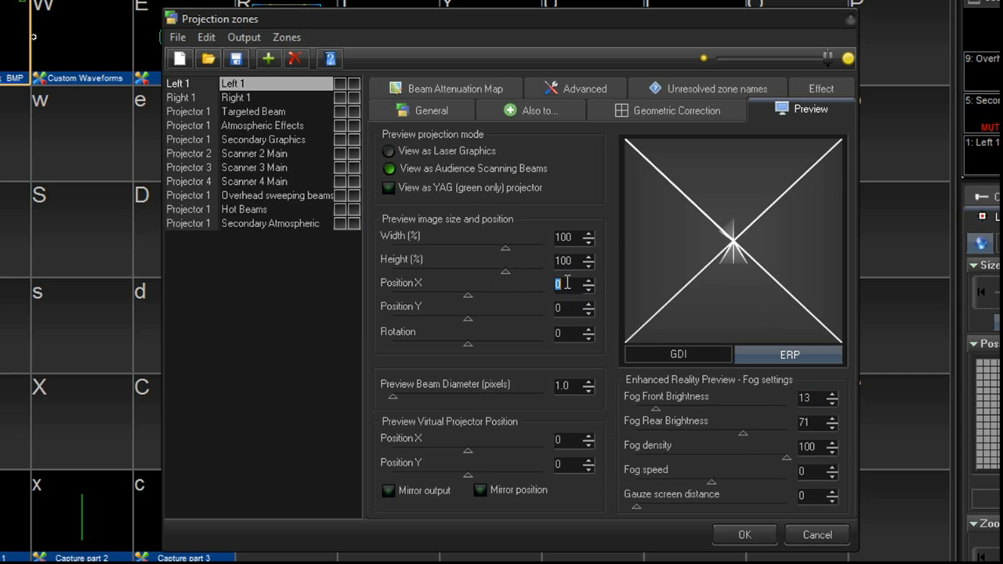
text(-35)
double_click(566, 439)
text(-35)
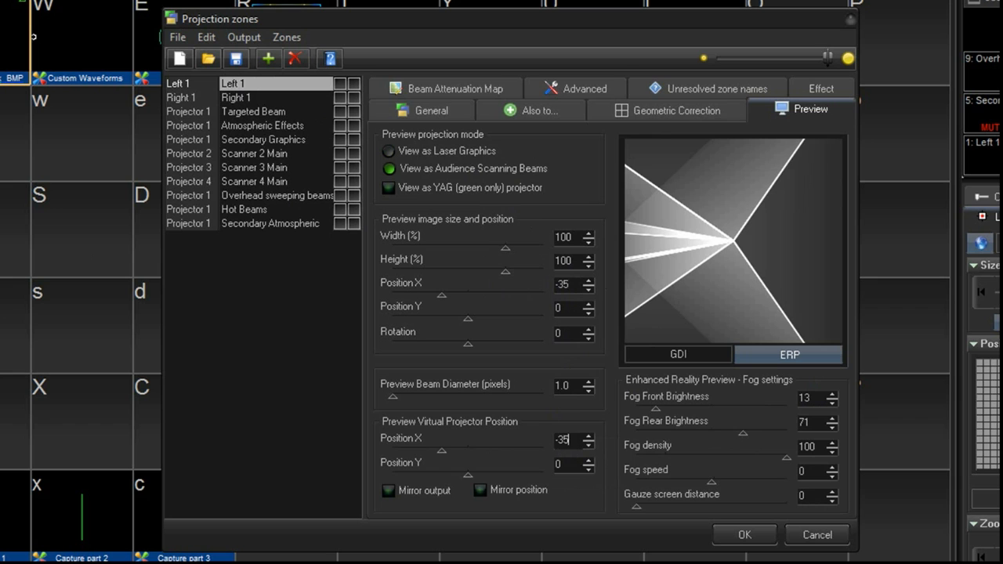
double_click(564, 307)
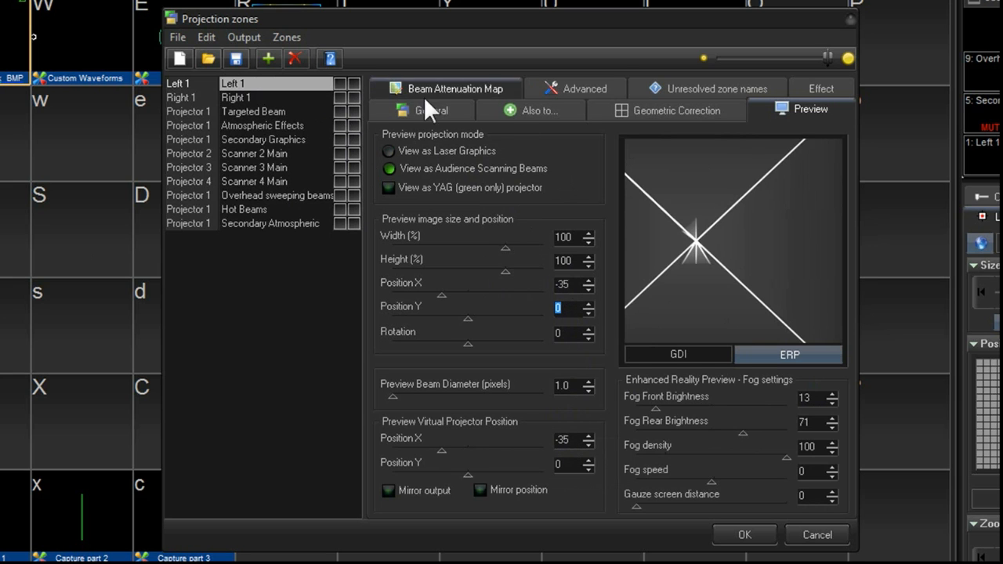
- Toggle the Left 1 and Right 1 zone activation boxes alternately to test each zone
click(338, 82)
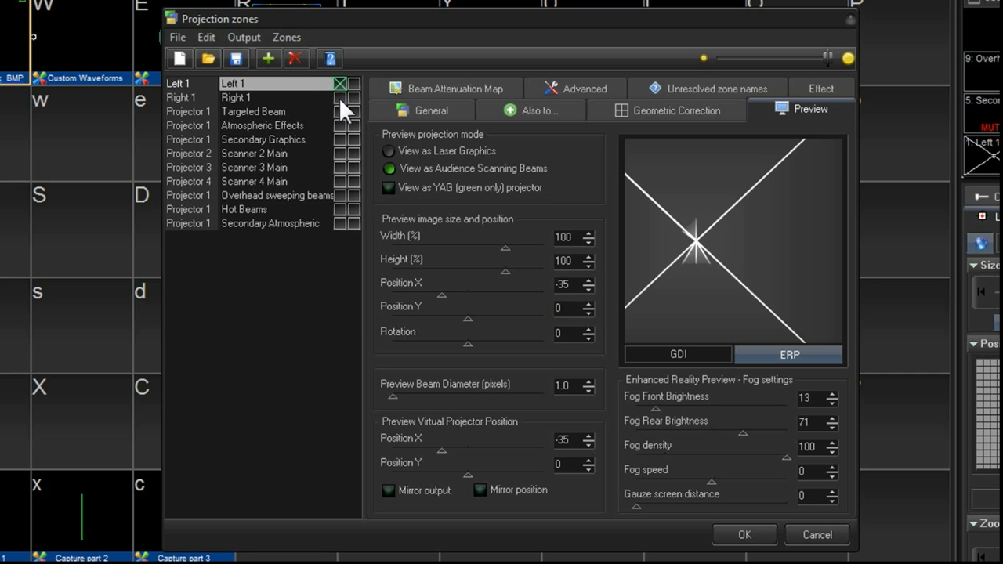
click(338, 97)
click(342, 82)
click(342, 97)
click(341, 82)
click(341, 96)
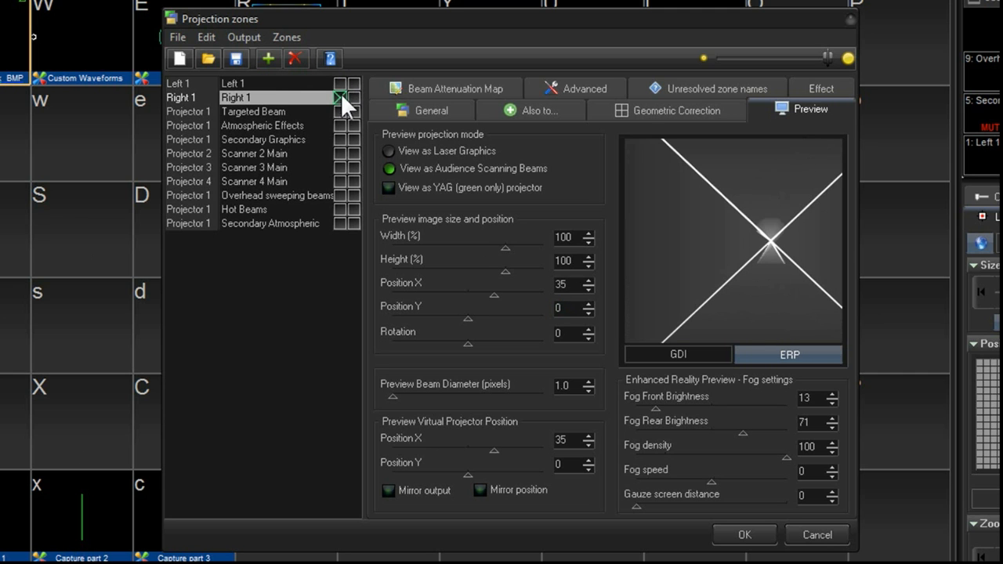
click(341, 82)
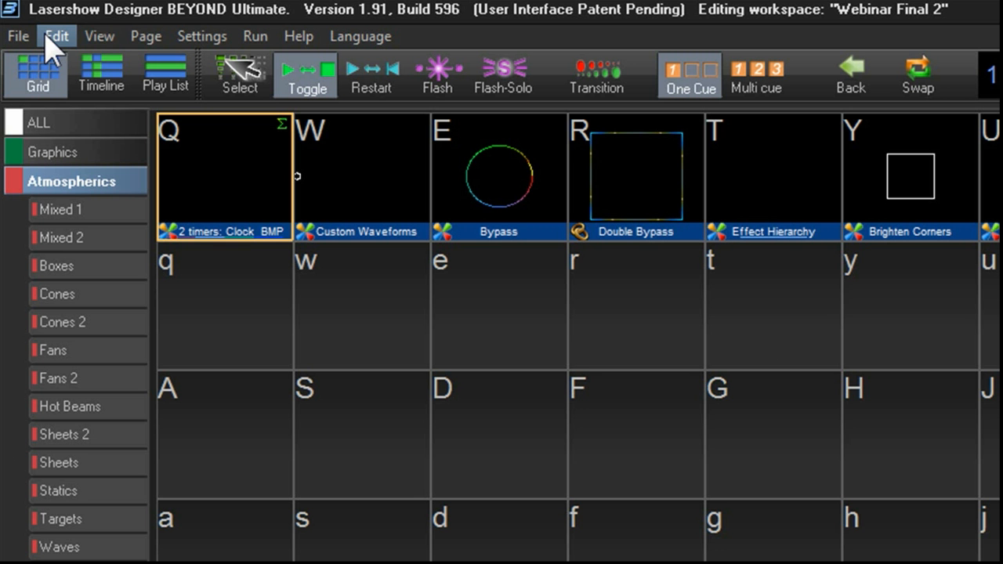
- Open the BEYOND Universe window and maximize it
click(99, 37)
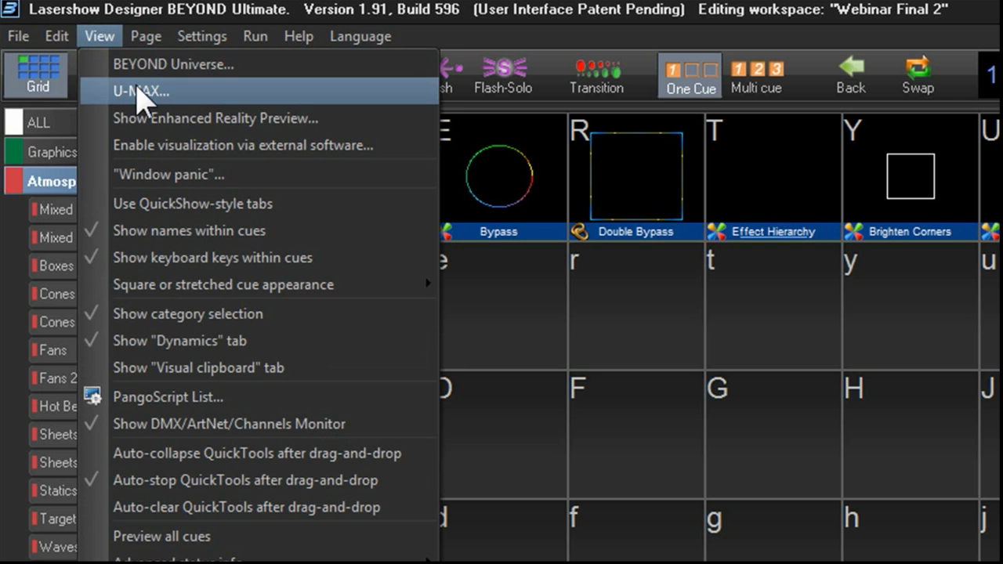
click(208, 66)
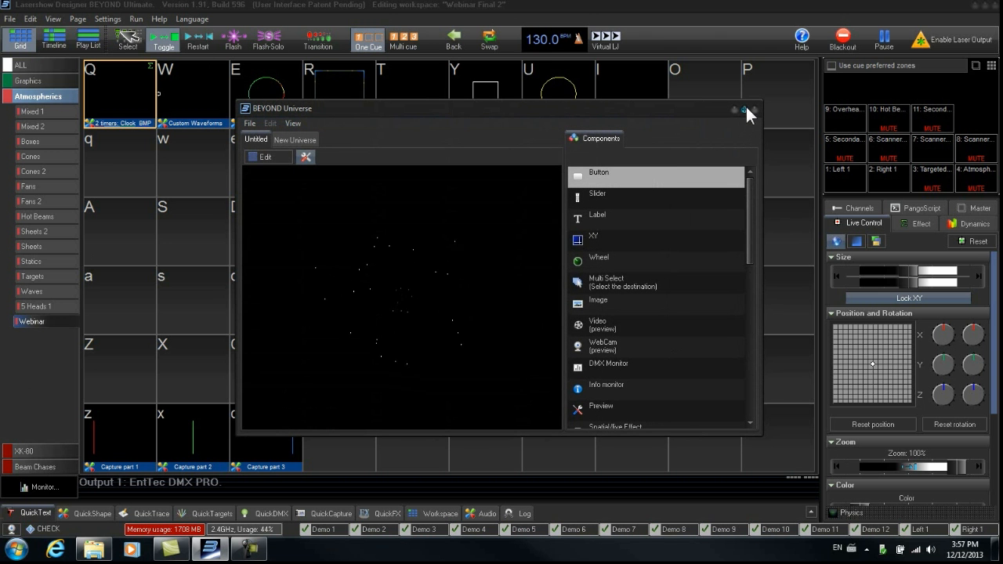
click(743, 110)
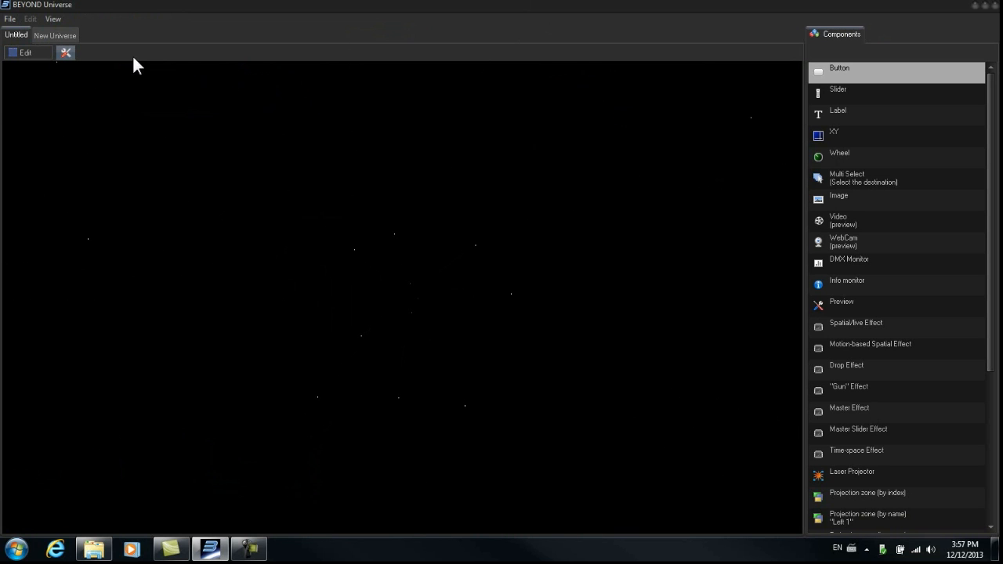
- Switch the Universe layout into edit mode
click(26, 52)
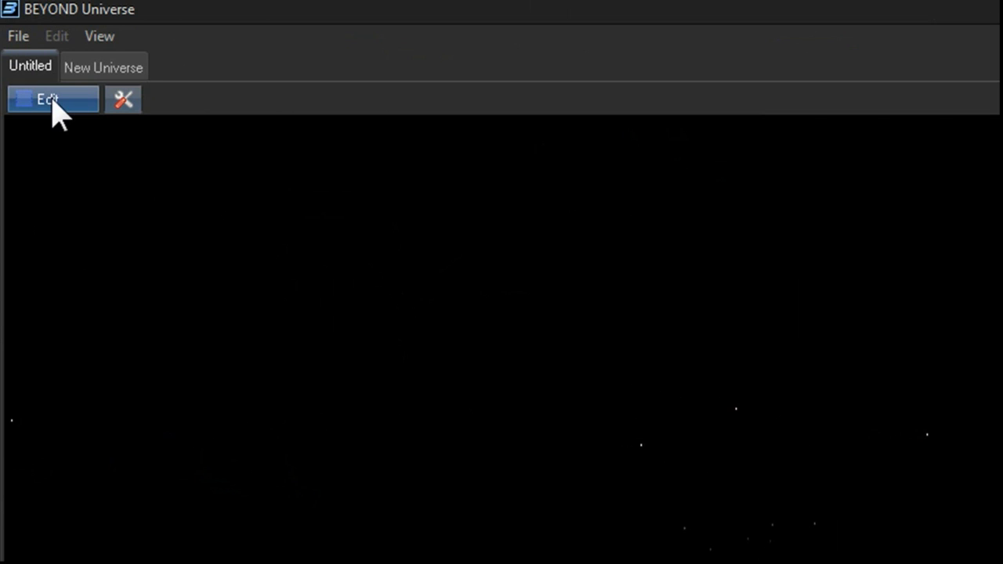
click(96, 38)
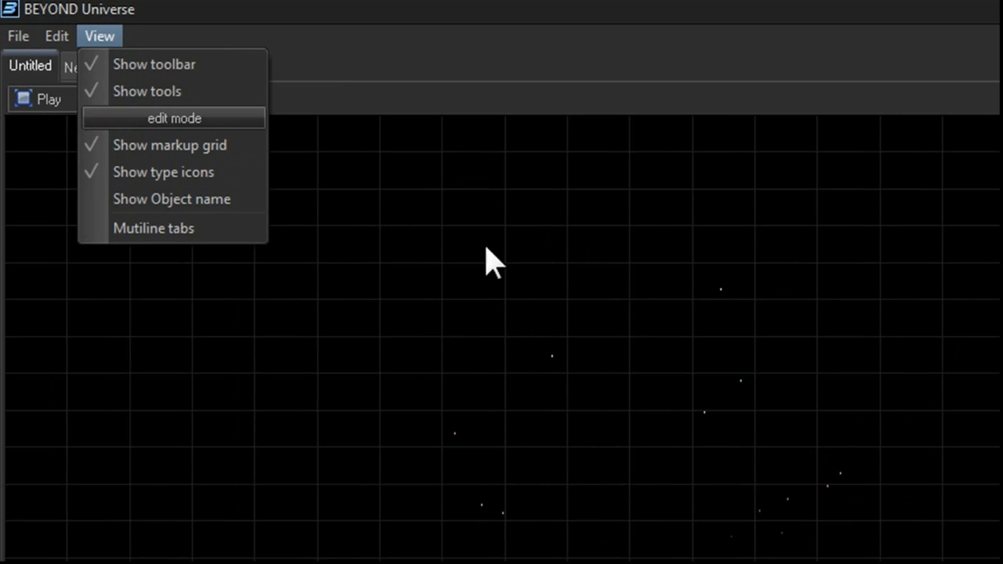
click(392, 61)
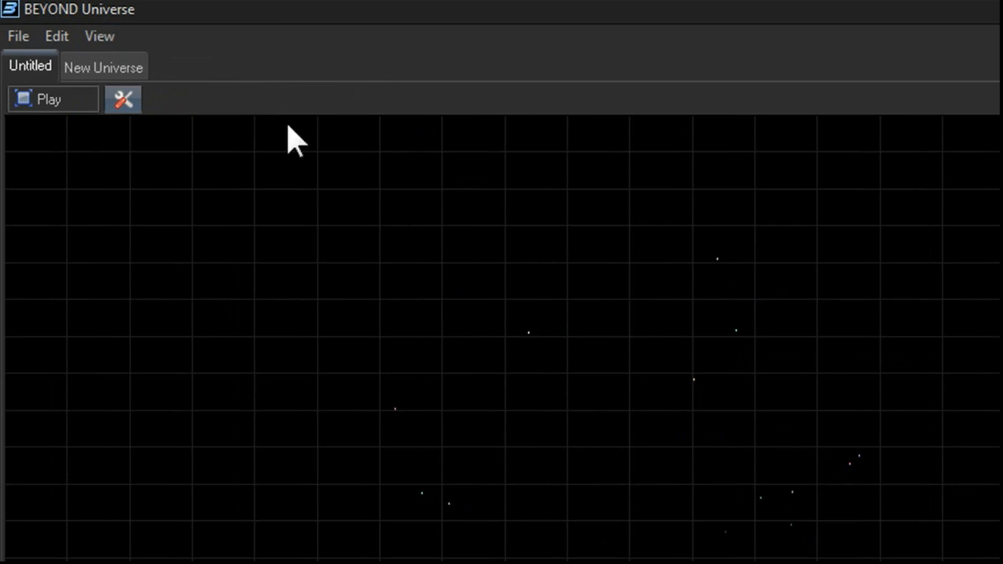
- Open the layout properties and set both Grid X and Grid Y to 50
right_click(280, 179)
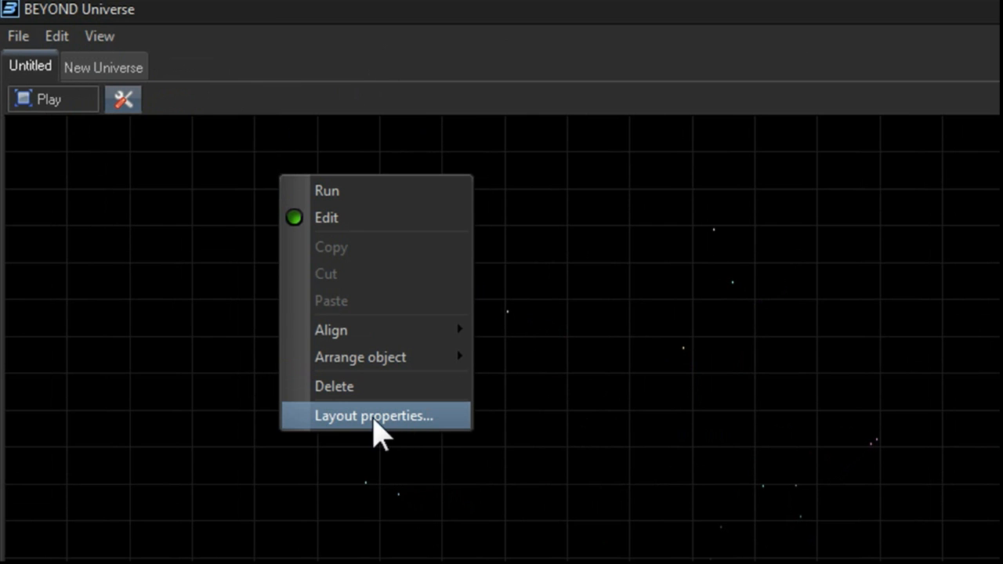
click(395, 417)
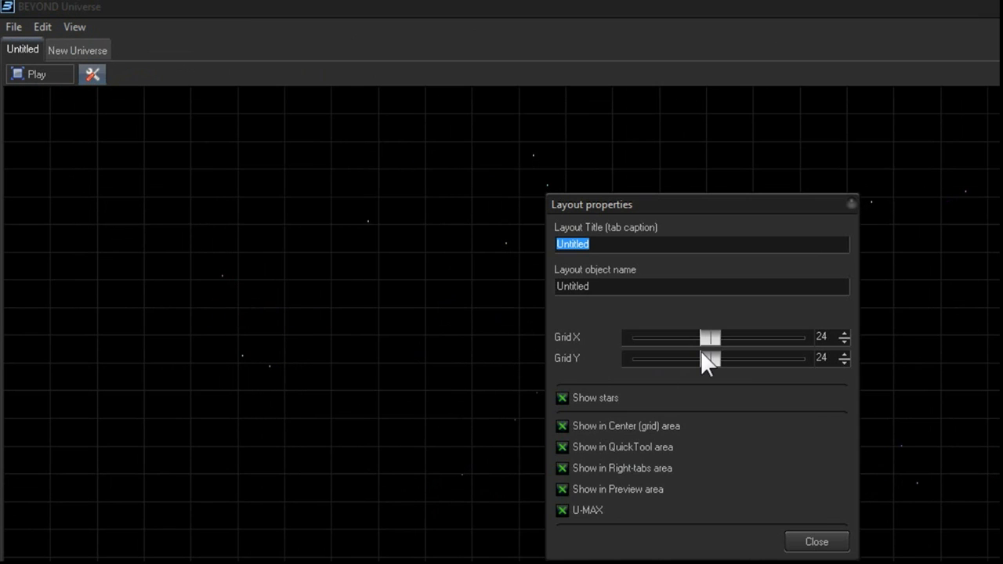
drag(712, 339, 811, 336)
drag(512, 257, 588, 255)
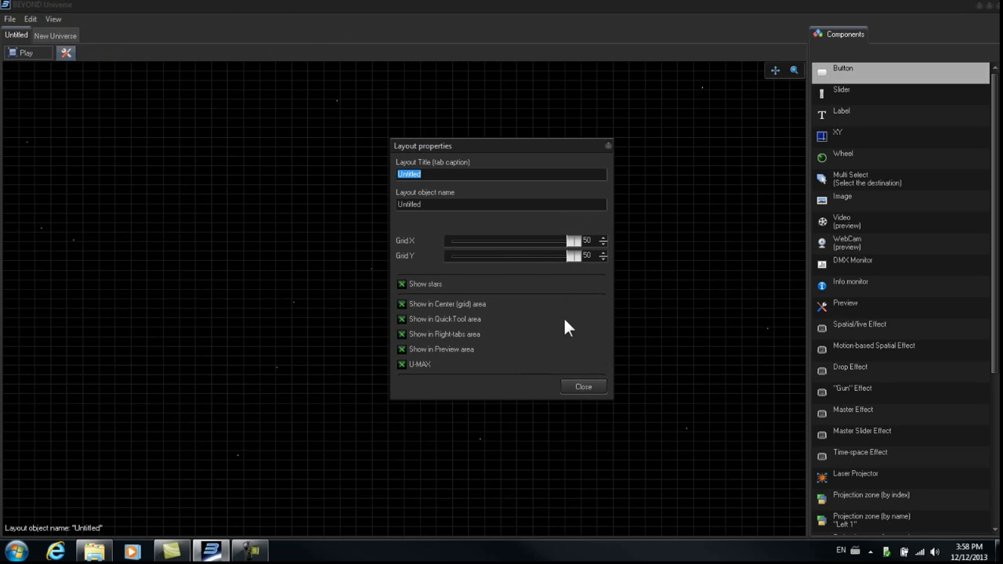
click(584, 387)
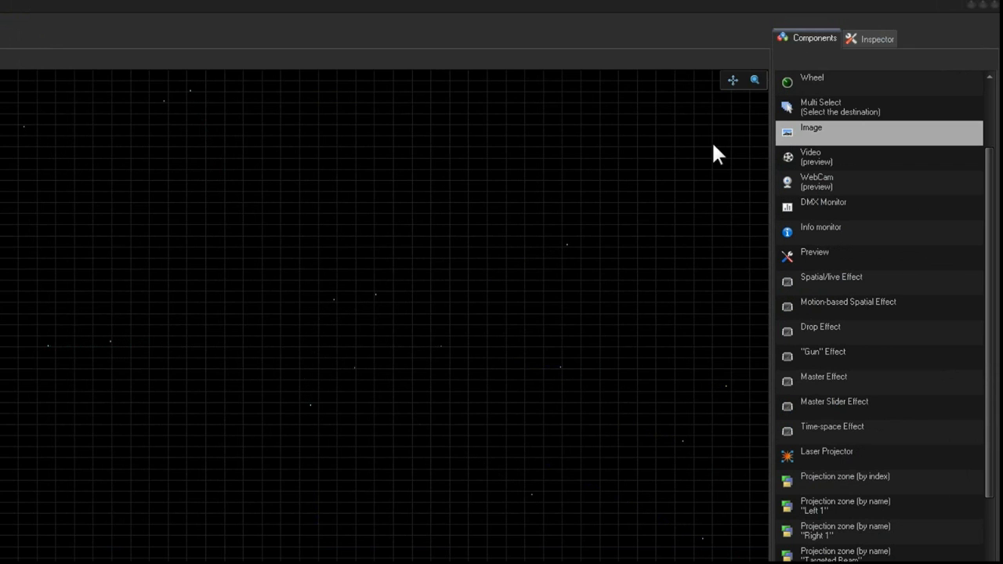
- Add an Image component to the layout and load the Armin-van-Buuren-PNG picture into it
drag(792, 137, 302, 317)
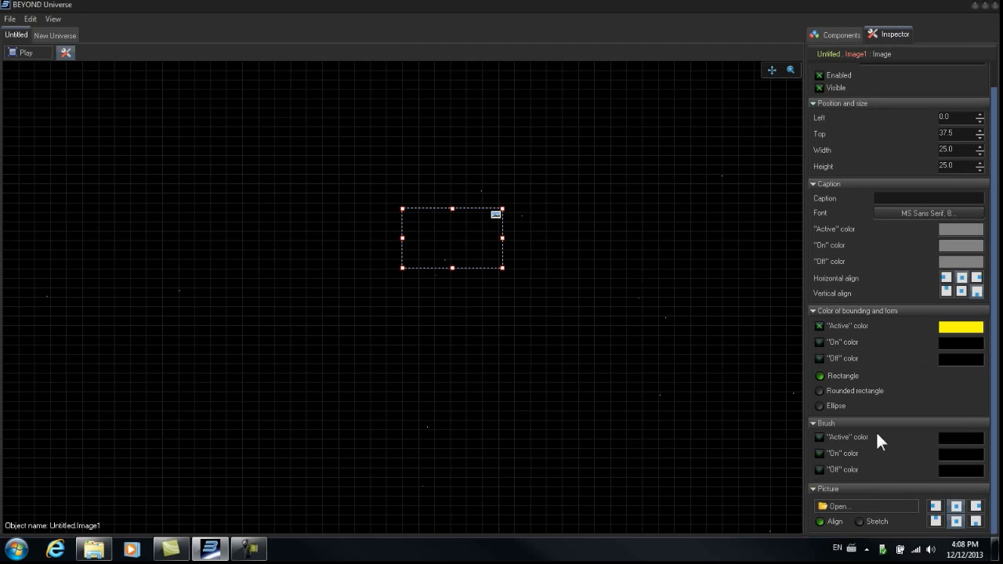
click(832, 505)
click(423, 275)
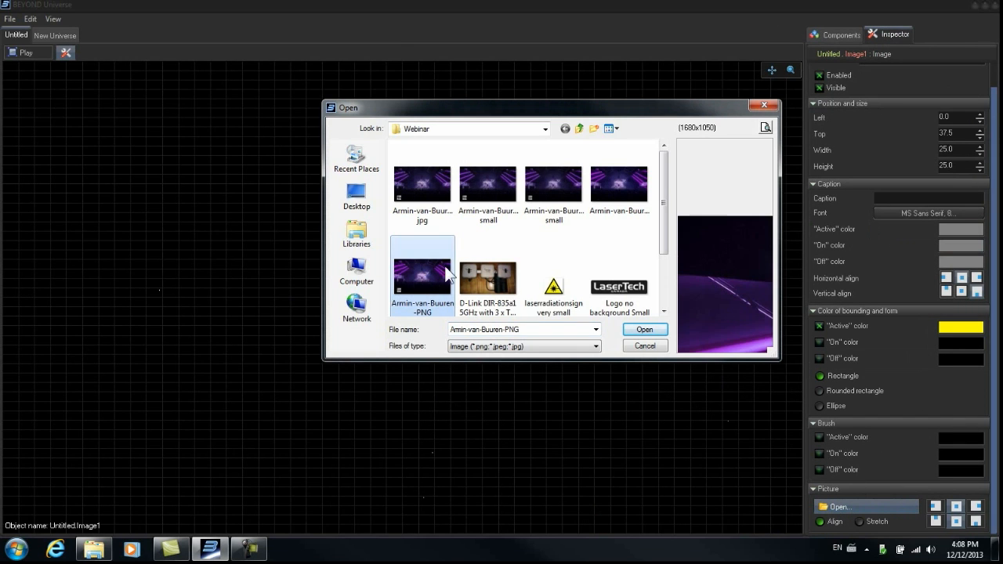
click(644, 330)
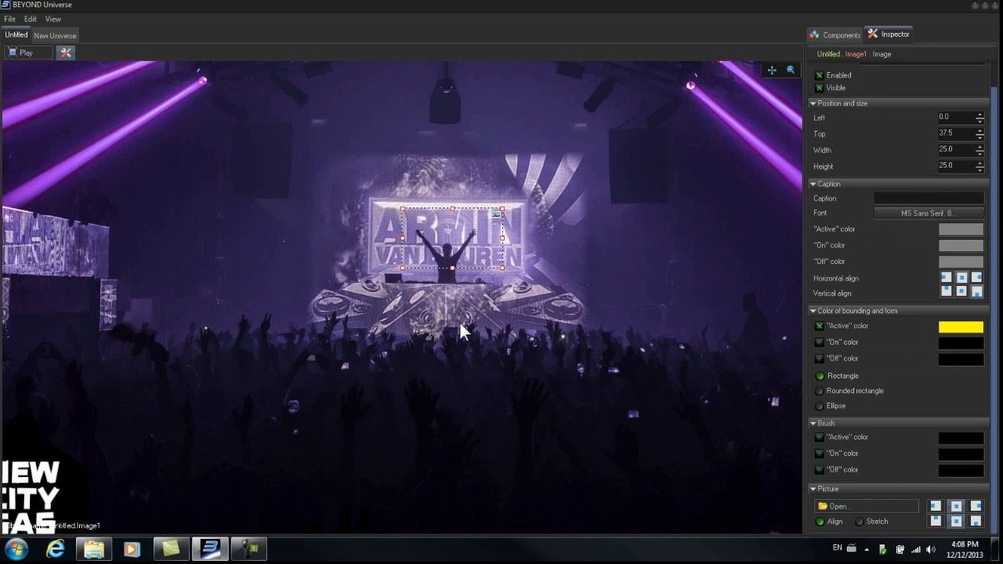
mouse_move(448, 243)
mouse_down()
mouse_move(427, 247)
mouse_move(383, 188)
mouse_move(358, 229)
mouse_move(432, 253)
mouse_up()
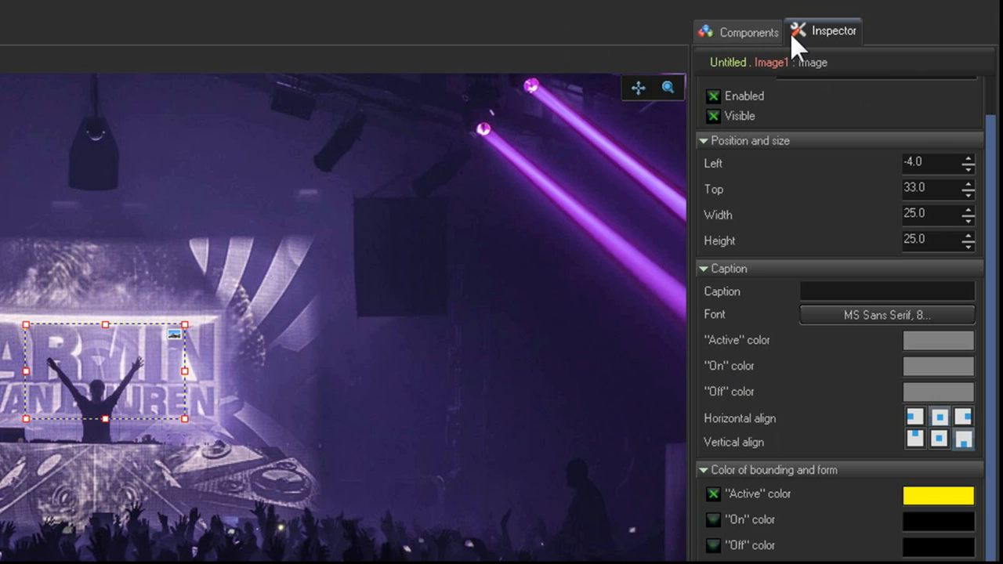
- Add a second Image component with the "Logo no background Small" picture and move it to the bottom centre
click(751, 34)
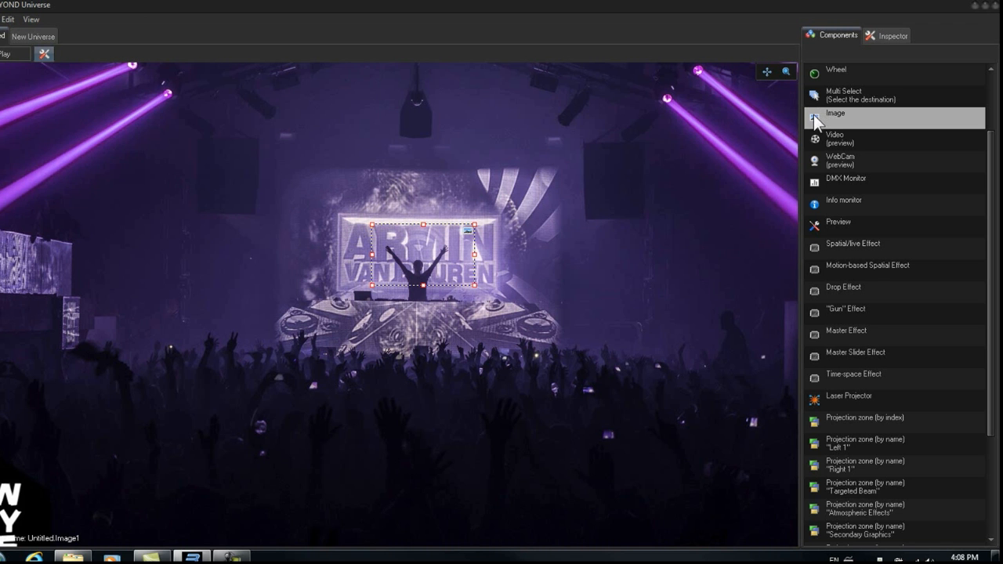
drag(710, 157, 416, 408)
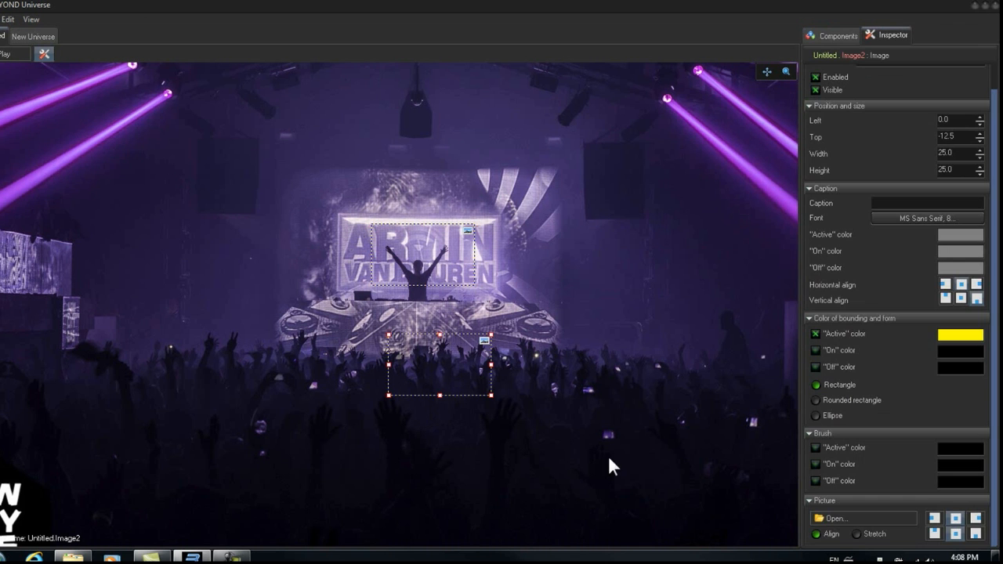
click(830, 519)
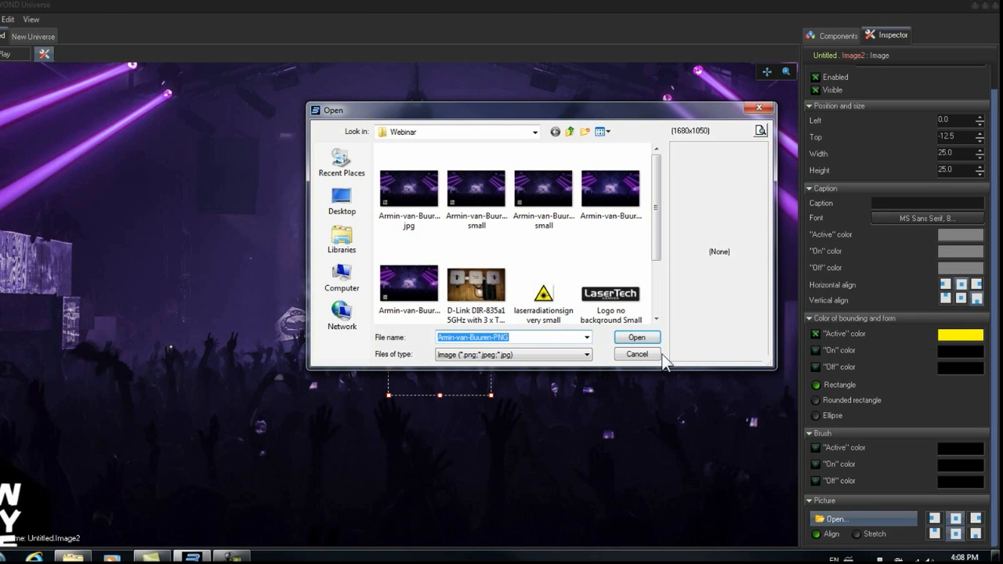
click(616, 307)
click(636, 338)
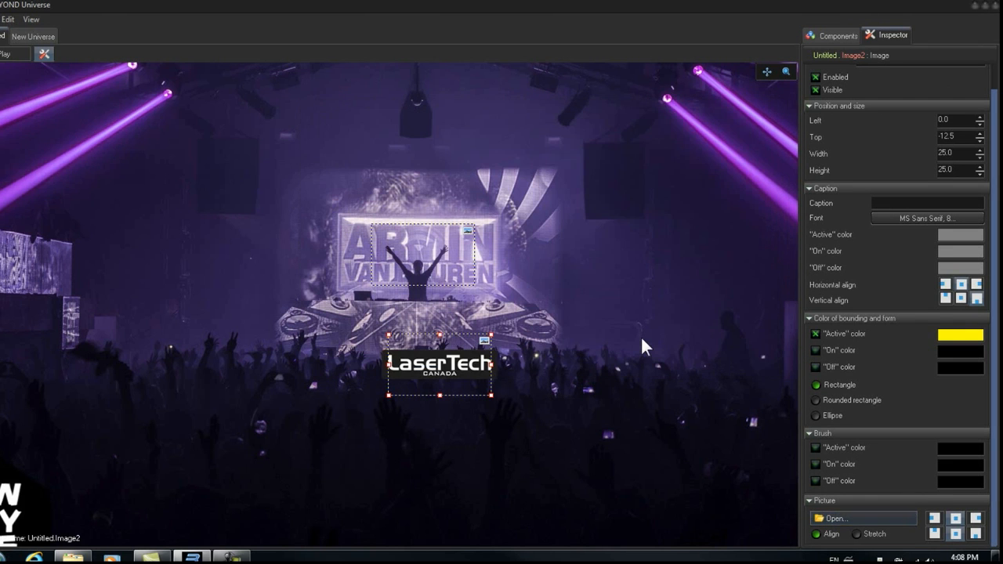
drag(439, 368, 422, 539)
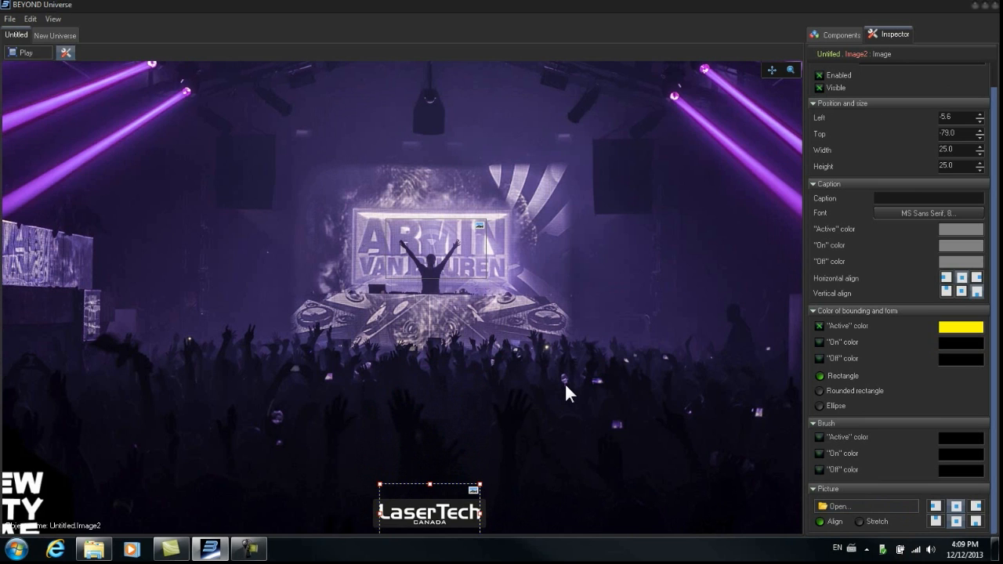
- Add a Laser Projector component and place it left of the stage
click(846, 34)
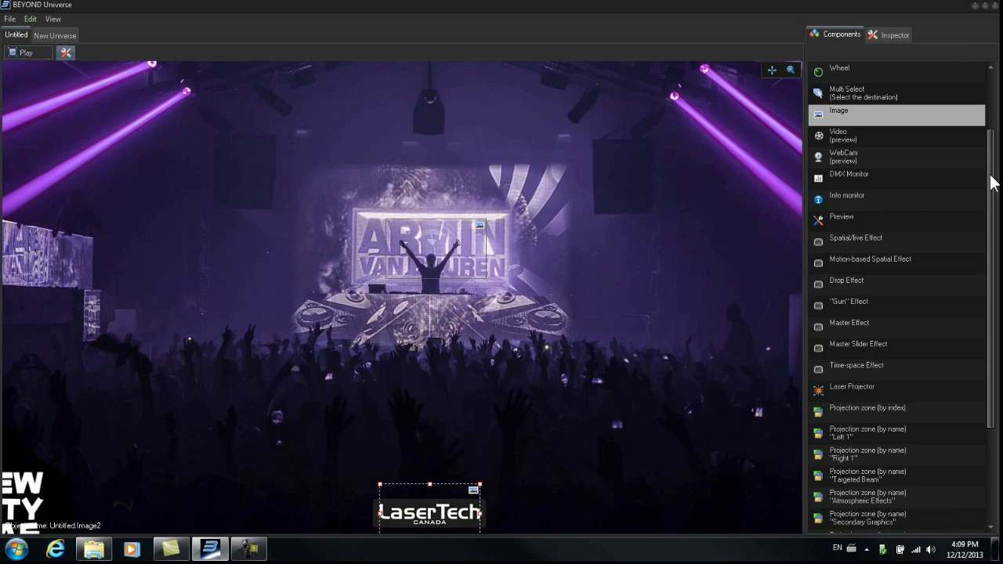
scroll(993, 185, down, 1)
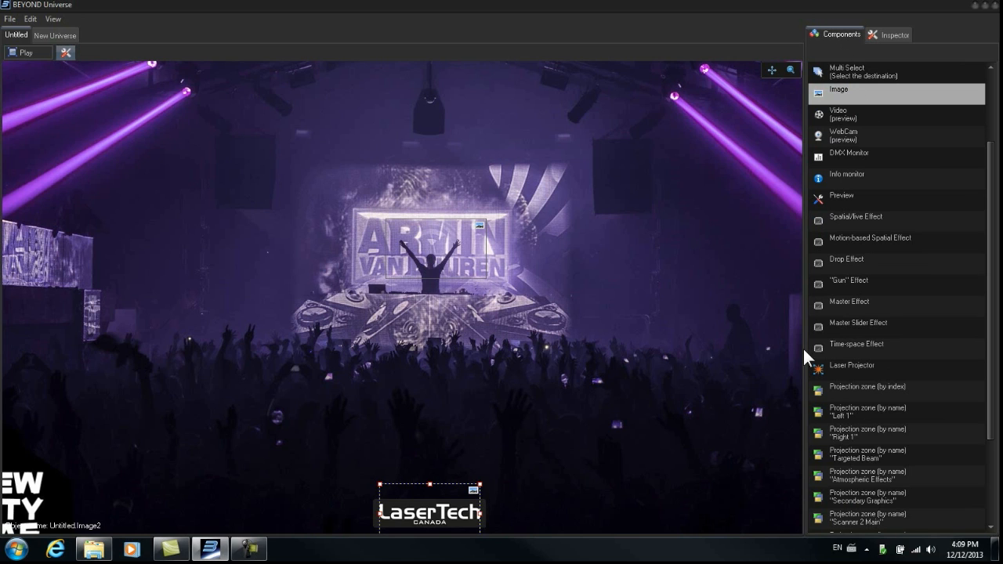
click(817, 365)
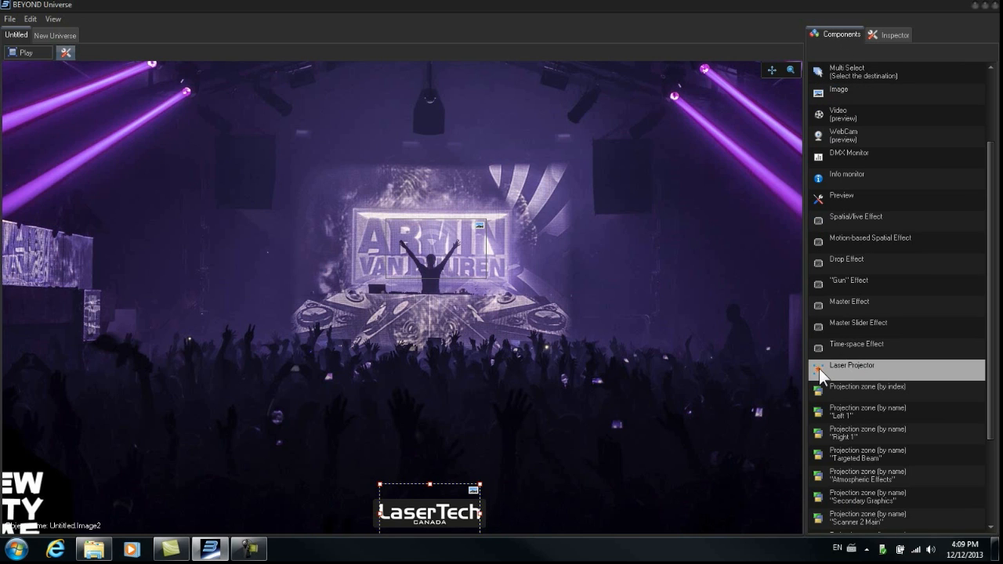
drag(819, 368, 260, 317)
drag(257, 306, 254, 306)
drag(360, 253, 248, 350)
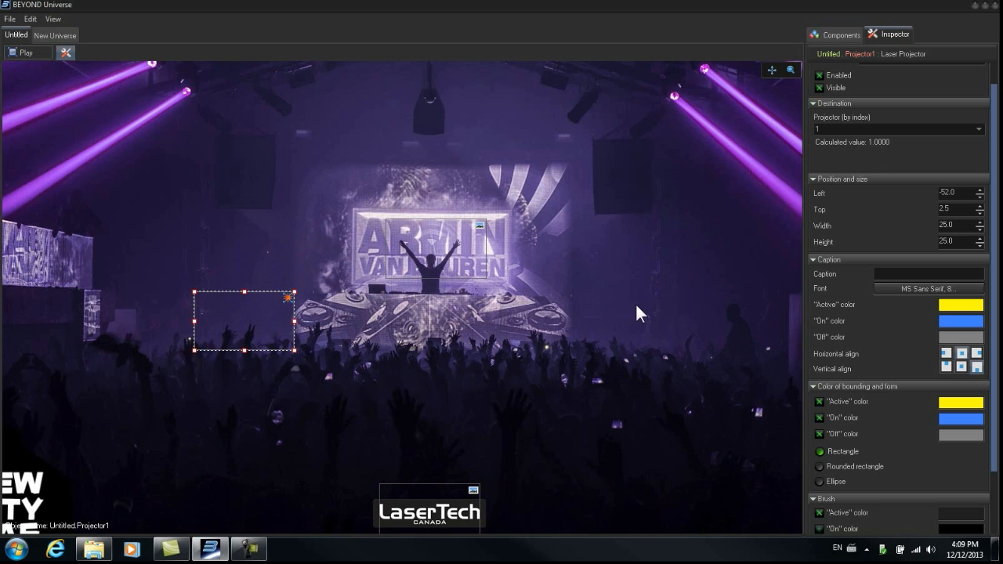
- Add a second Laser Projector component right of the stage
click(838, 36)
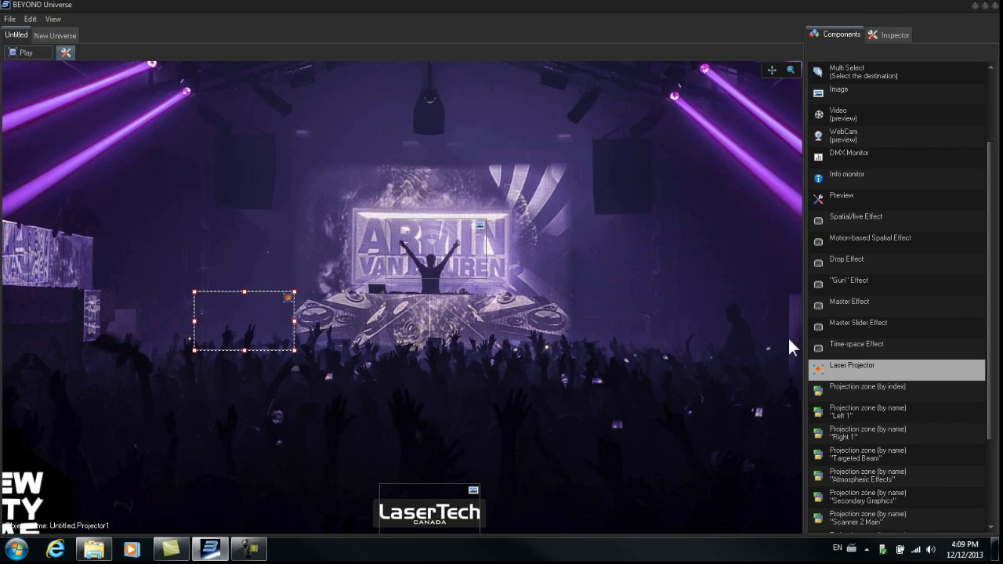
click(567, 328)
drag(599, 297, 563, 337)
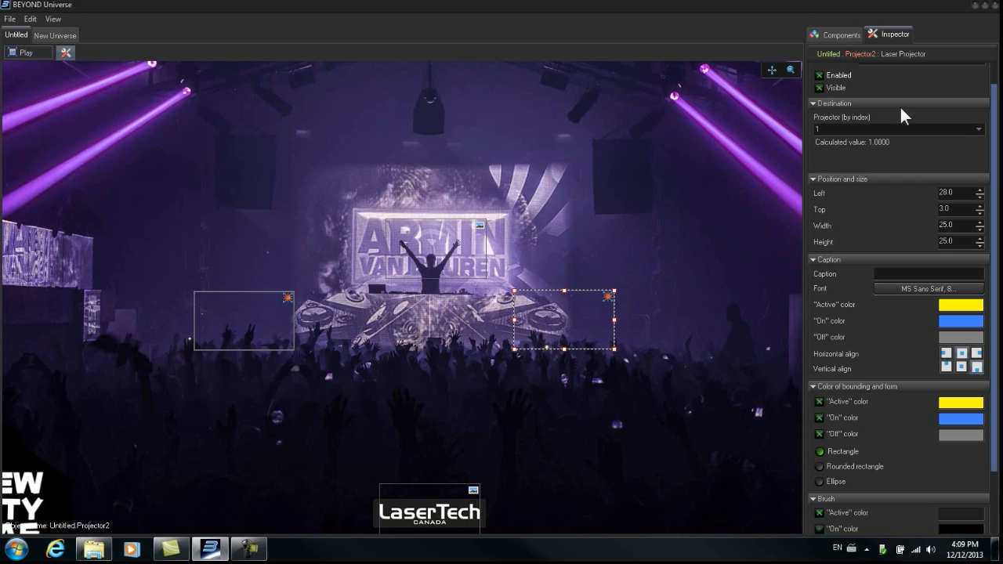
- Load the laserradiationsign very small picture into the right laser projector
click(839, 36)
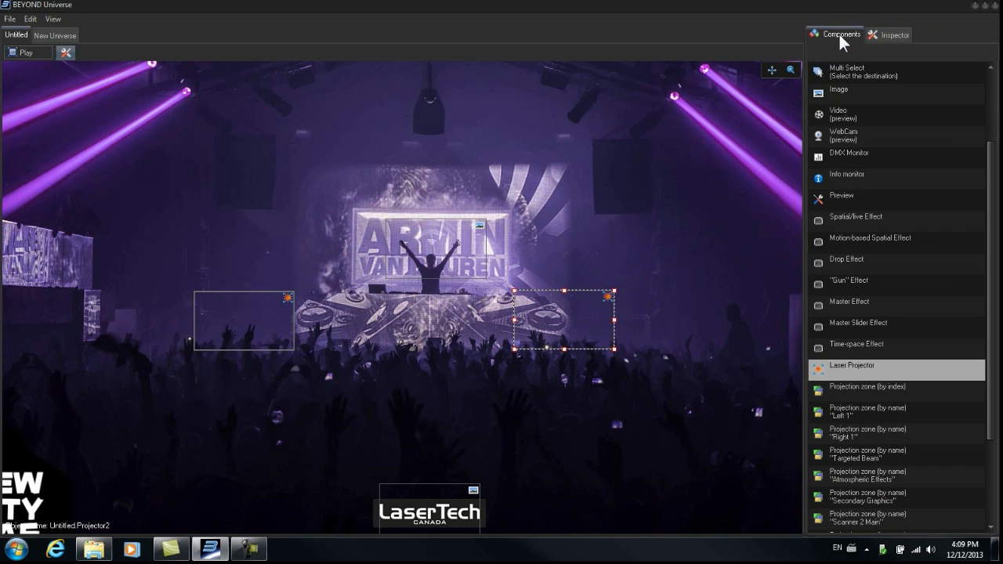
click(882, 34)
scroll(986, 216, down, 1)
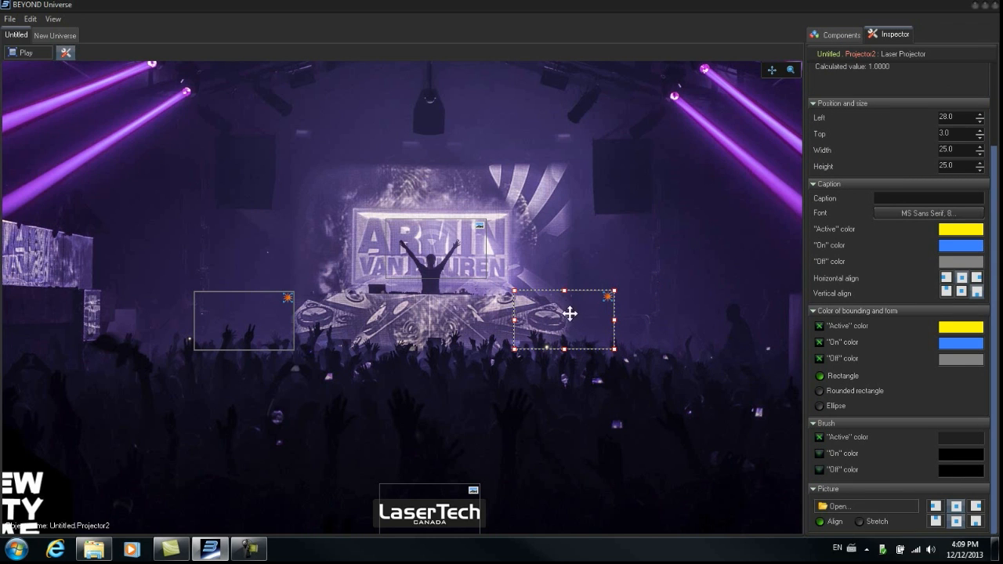
click(845, 506)
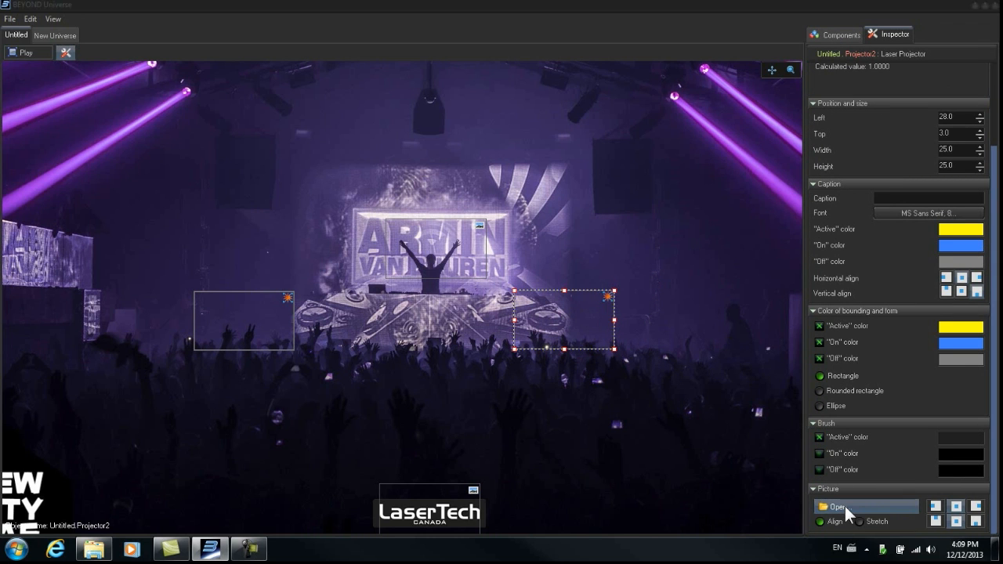
click(553, 286)
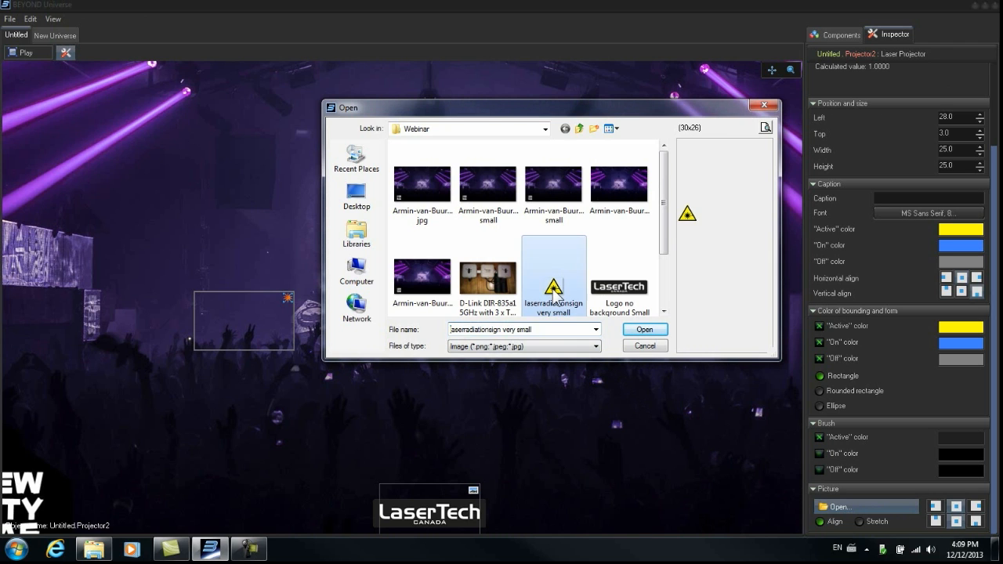
click(644, 330)
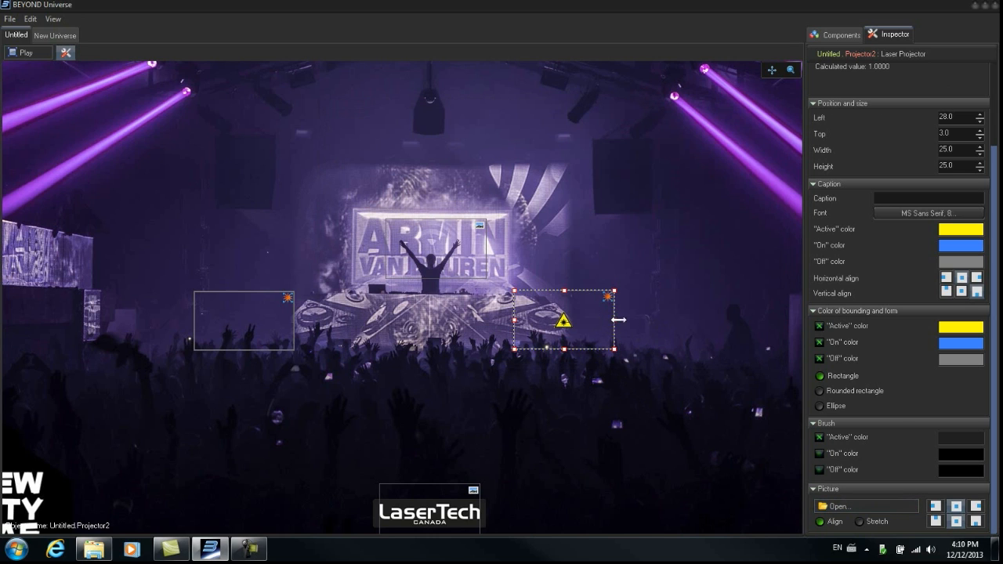
- Align the right projector's picture to bottom centre and shrink its box around the sign
click(977, 506)
click(976, 523)
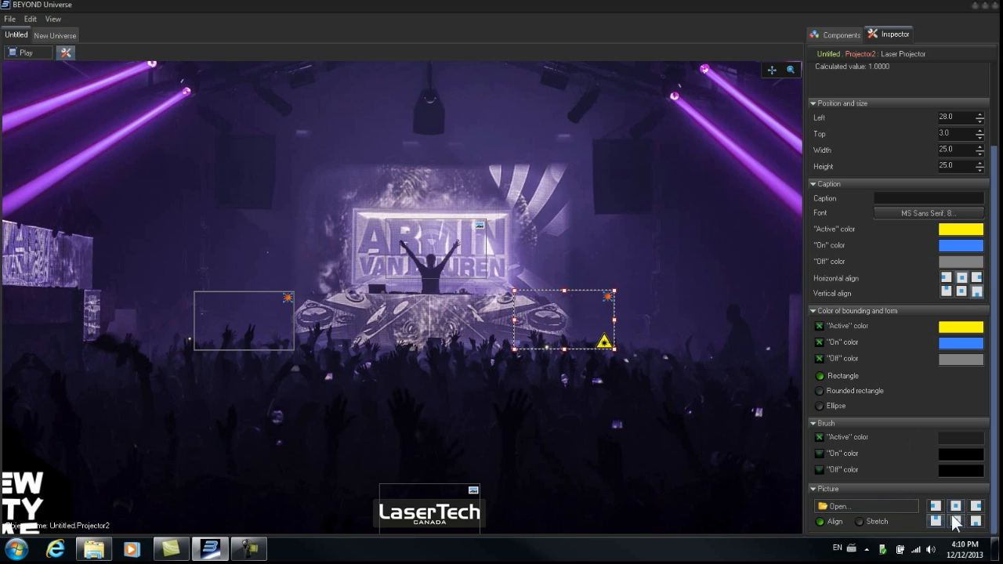
click(953, 510)
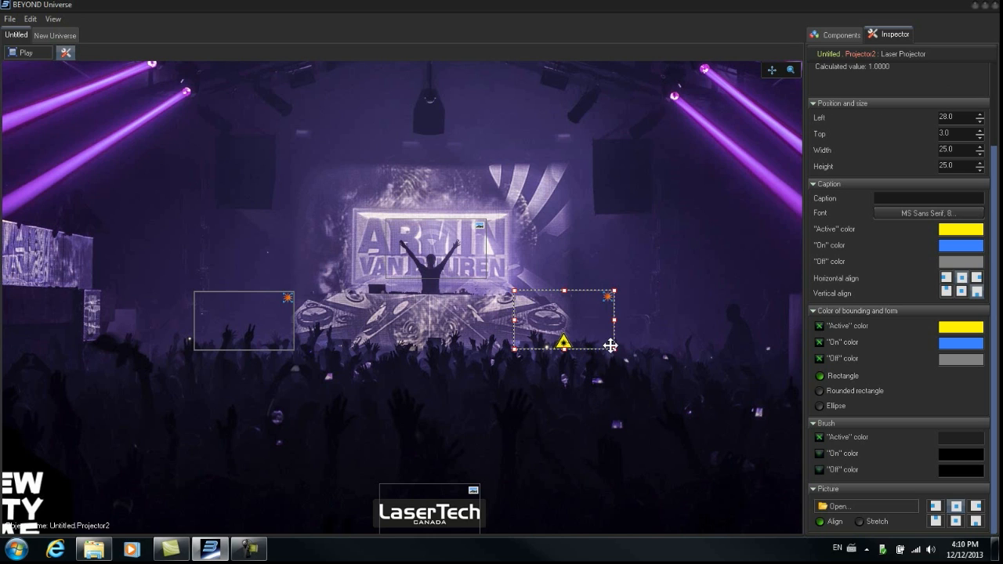
drag(616, 350, 607, 324)
- Give the left laser projector the laserradiationsign very small picture, bottom-centre aligned, and shrink its box around it
click(286, 338)
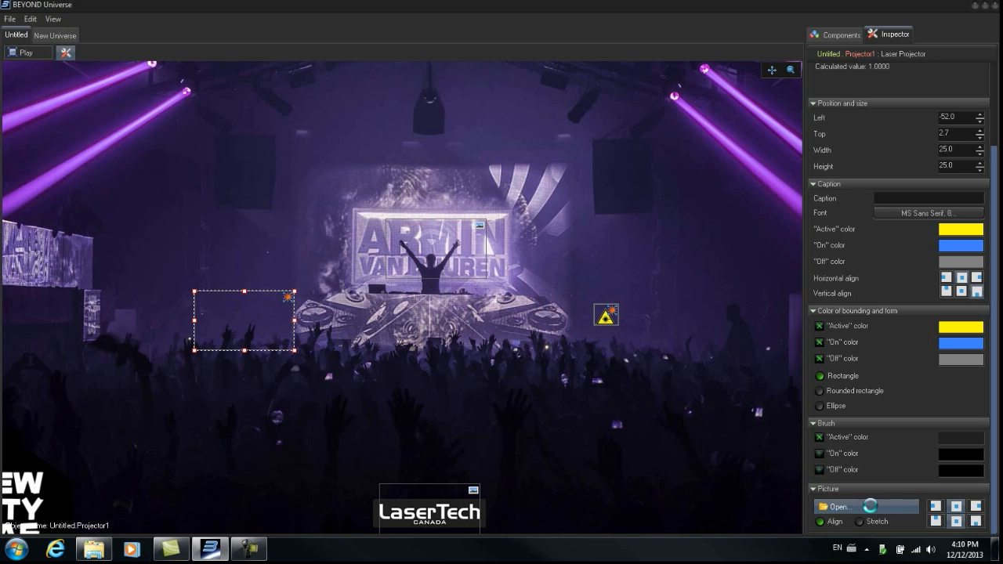
click(835, 507)
click(553, 286)
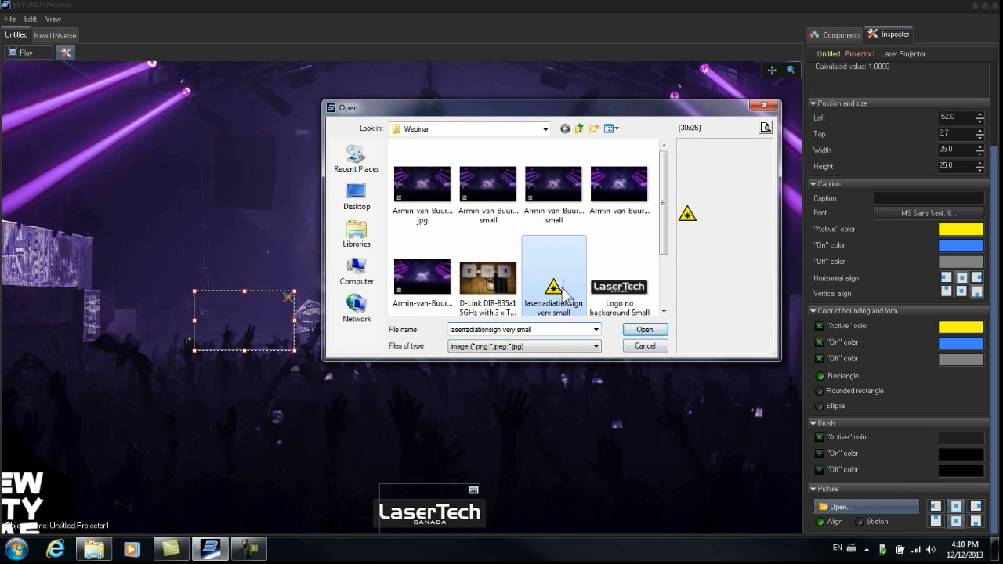
click(657, 329)
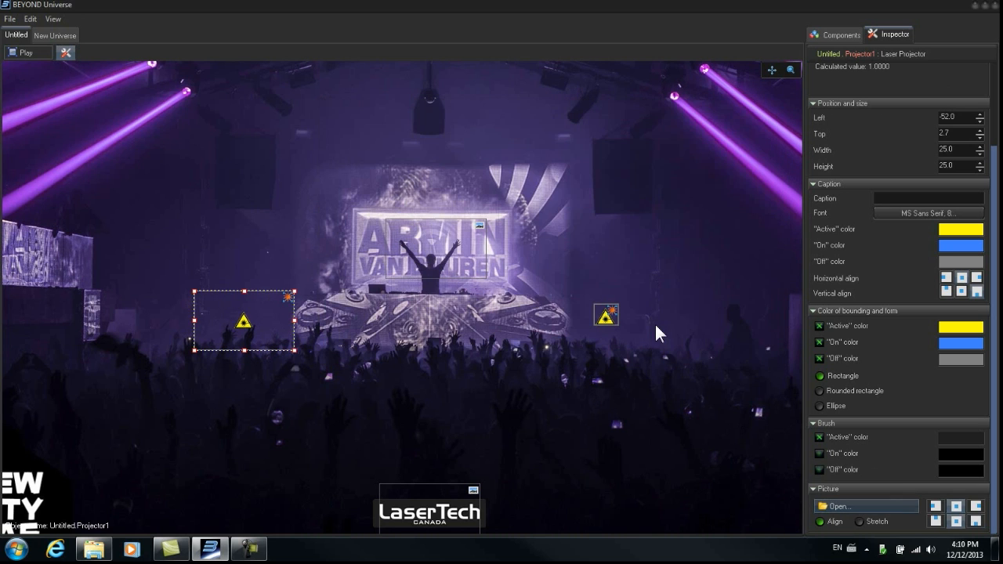
click(955, 520)
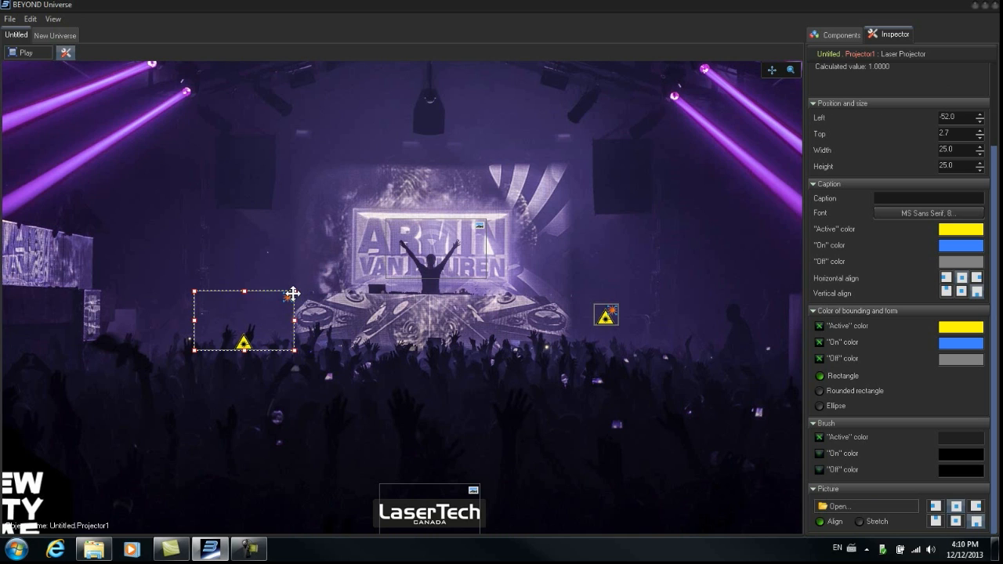
drag(195, 291, 267, 331)
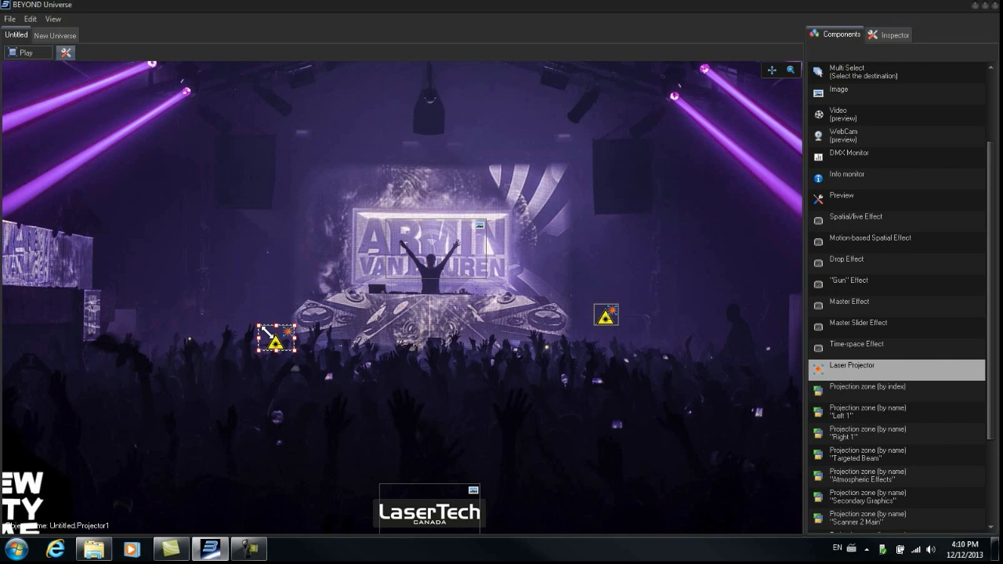
- Move the left laser projector up onto the stage edge, to about Left -40 and Top 1.1
drag(276, 329, 259, 293)
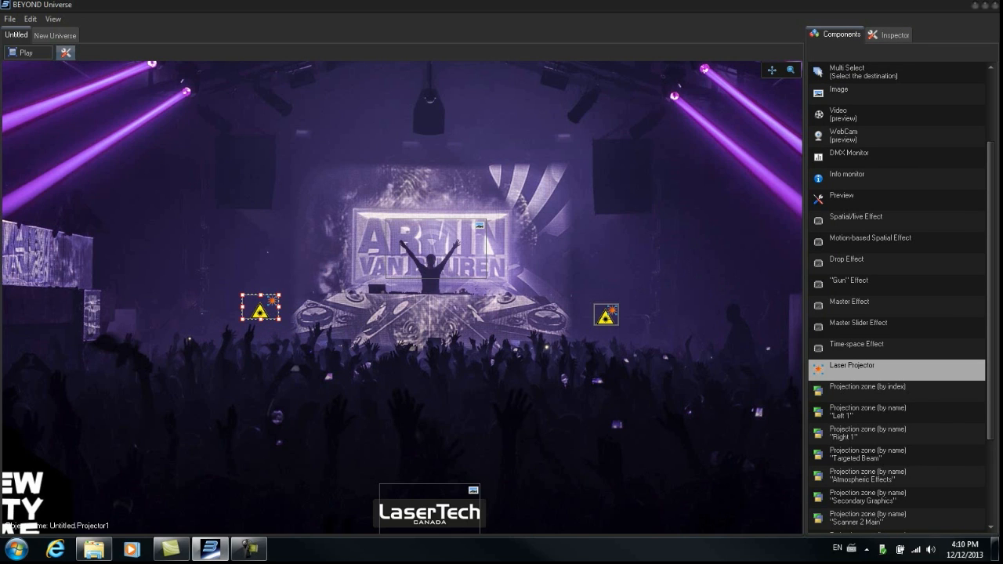
drag(994, 229, 994, 161)
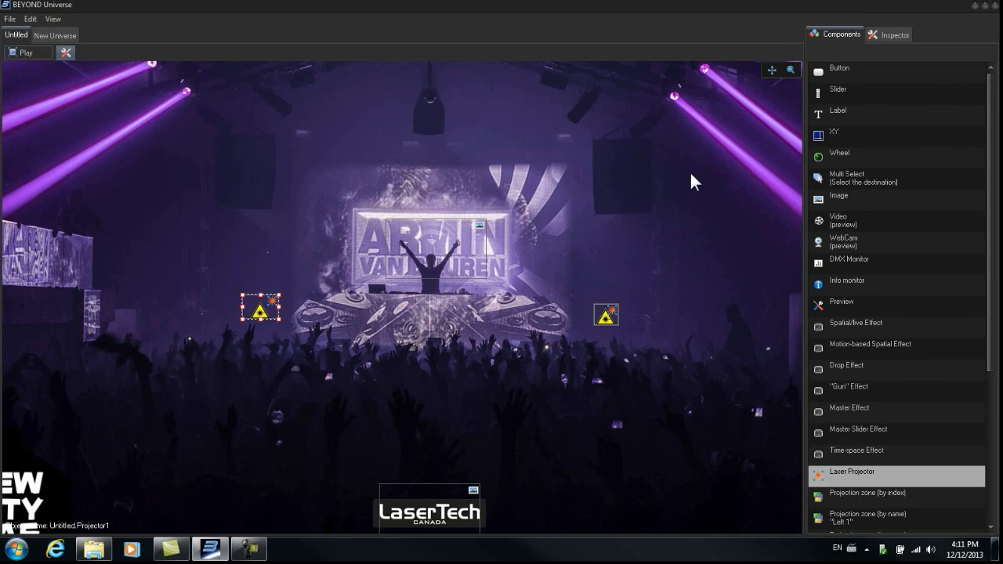
click(876, 35)
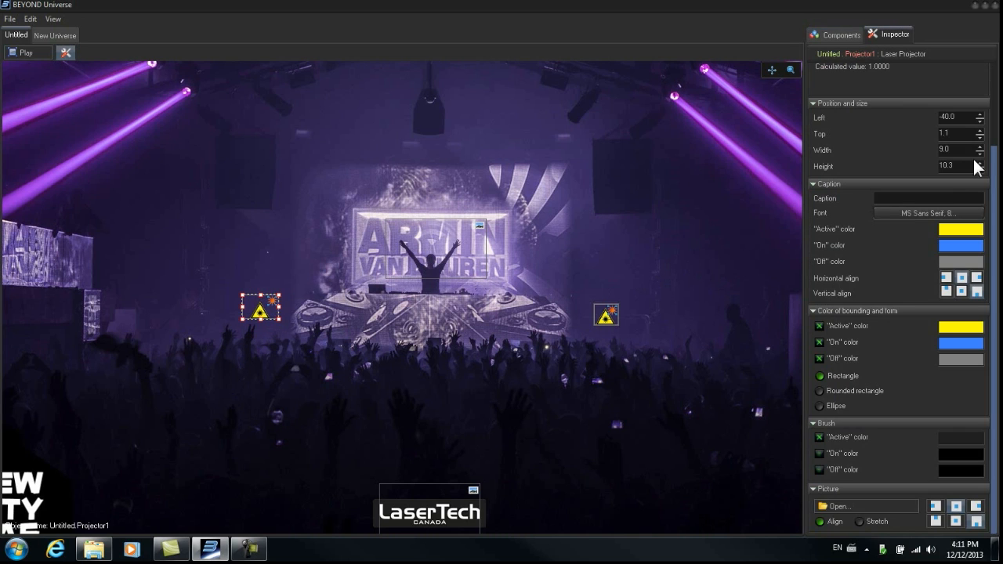
drag(993, 185, 940, 140)
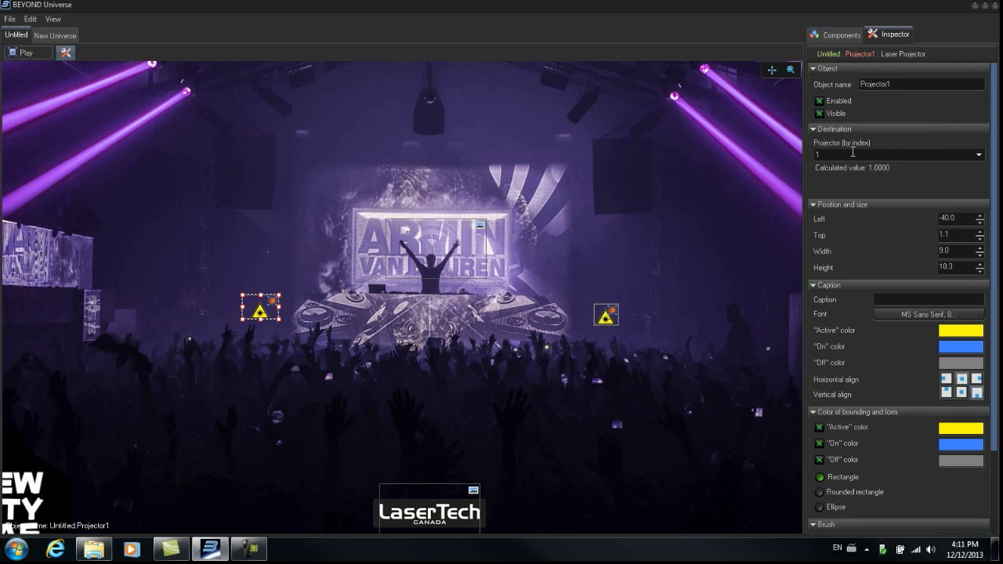
- Switch to the main BEYOND window and check the laser controller hardware list for the Left 1 and Right 1 projector numbers
click(976, 6)
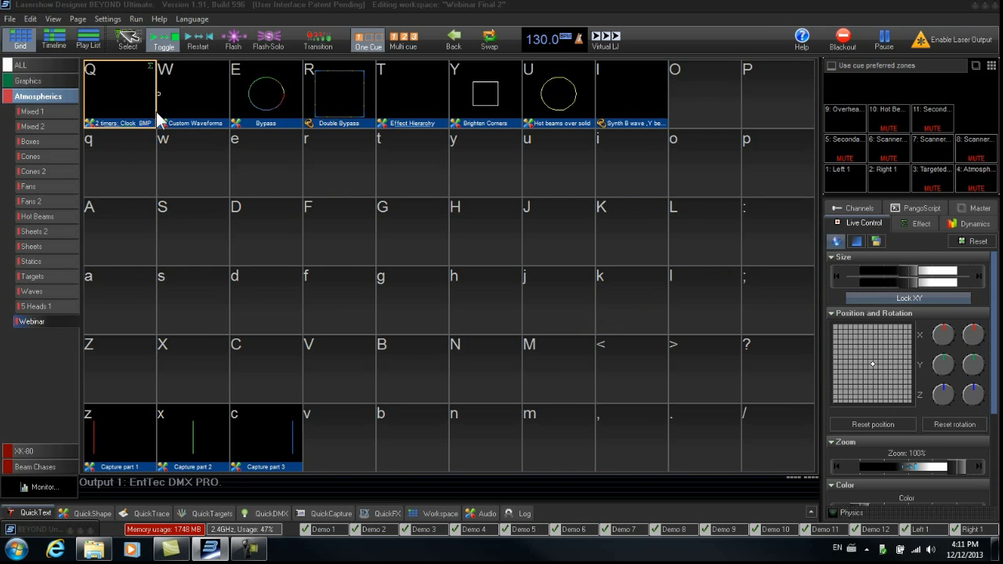
click(115, 19)
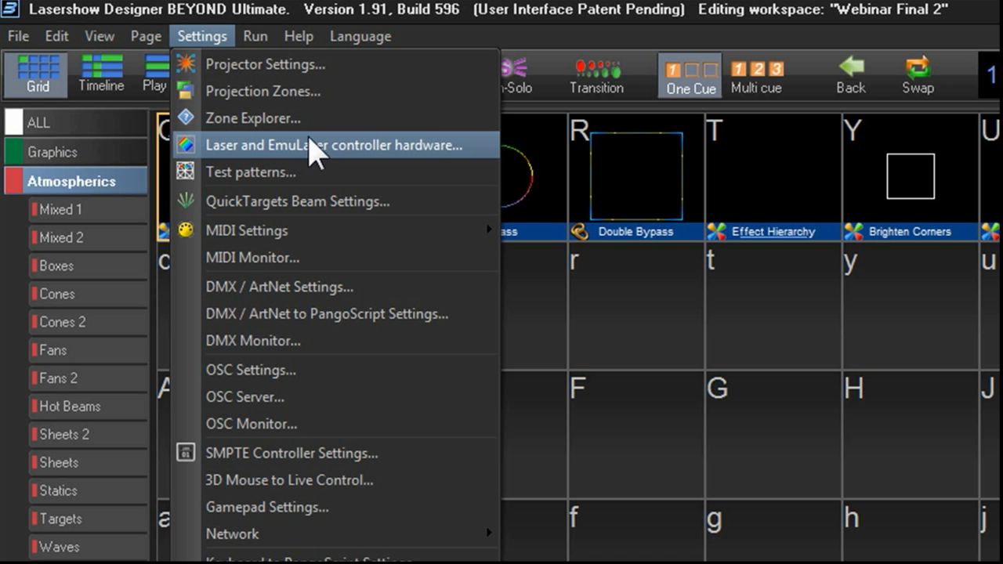
click(386, 147)
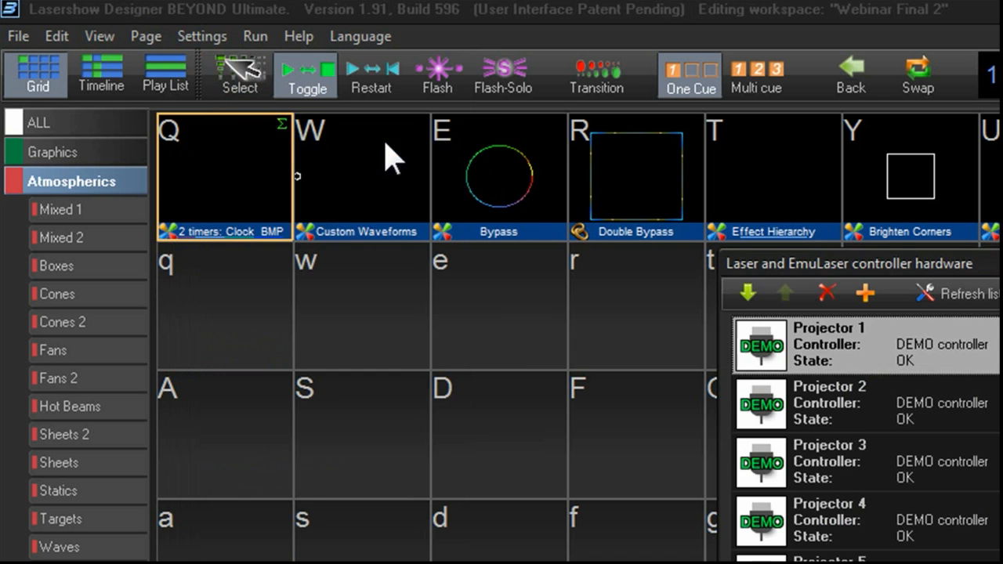
drag(719, 213, 725, 377)
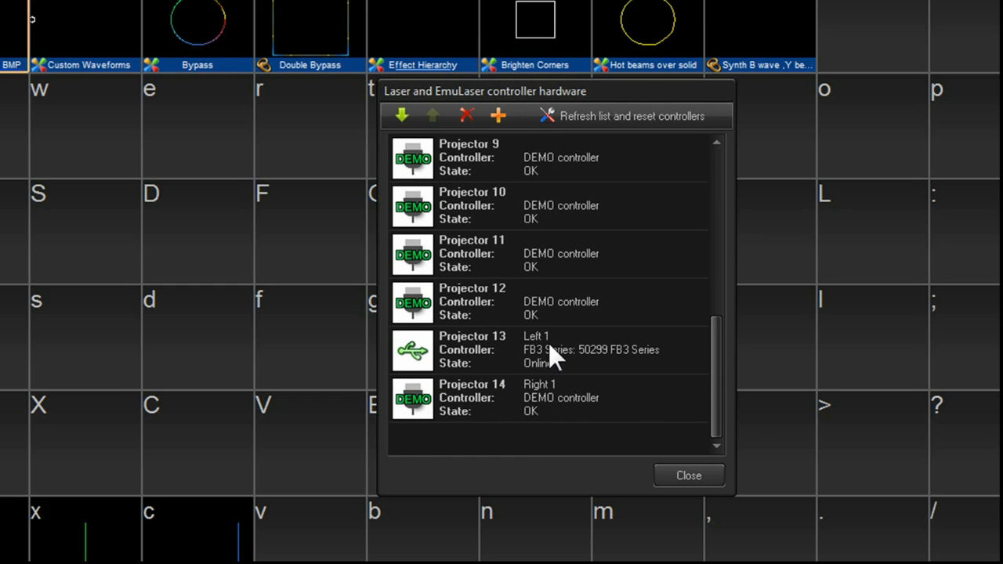
click(700, 473)
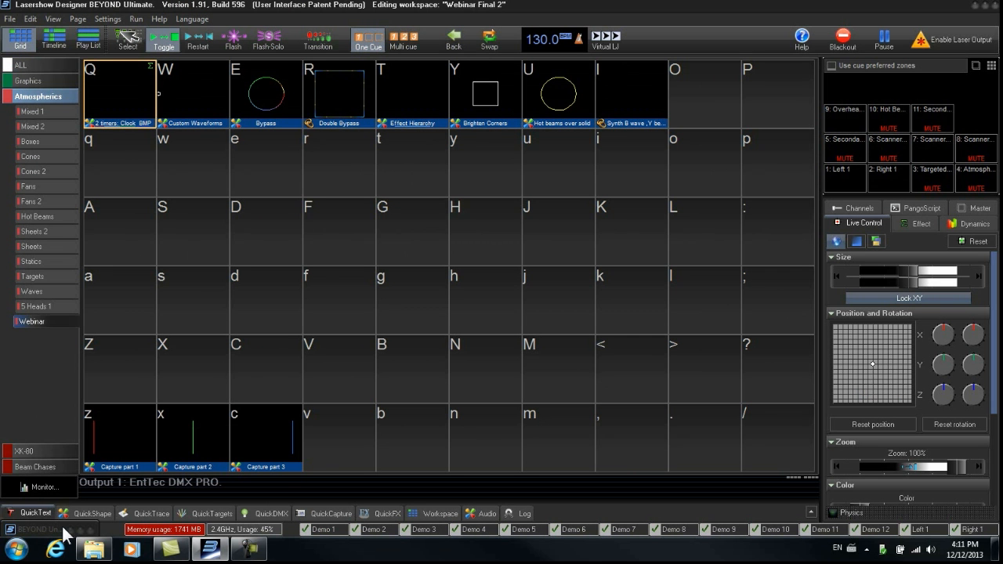
- Assign projector index 13 to the left laser projector and index 14 to the right laser projector
click(83, 534)
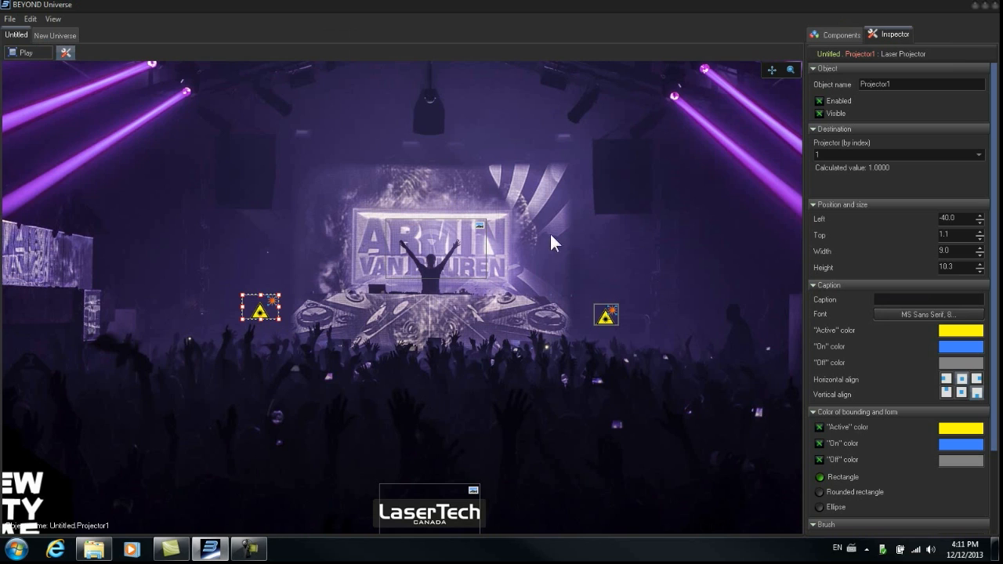
click(839, 154)
text(13)
click(606, 317)
click(839, 154)
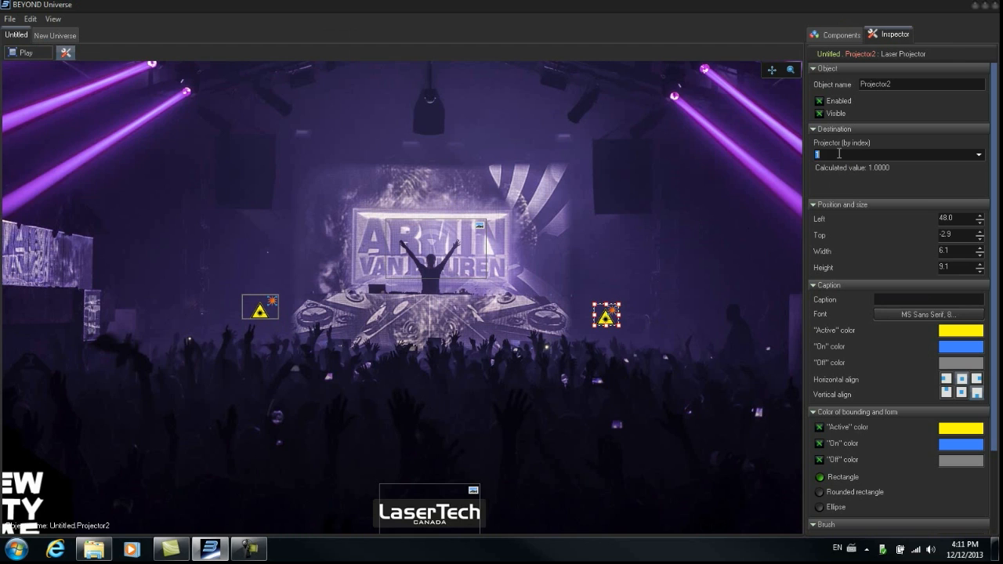
text(14)
click(258, 312)
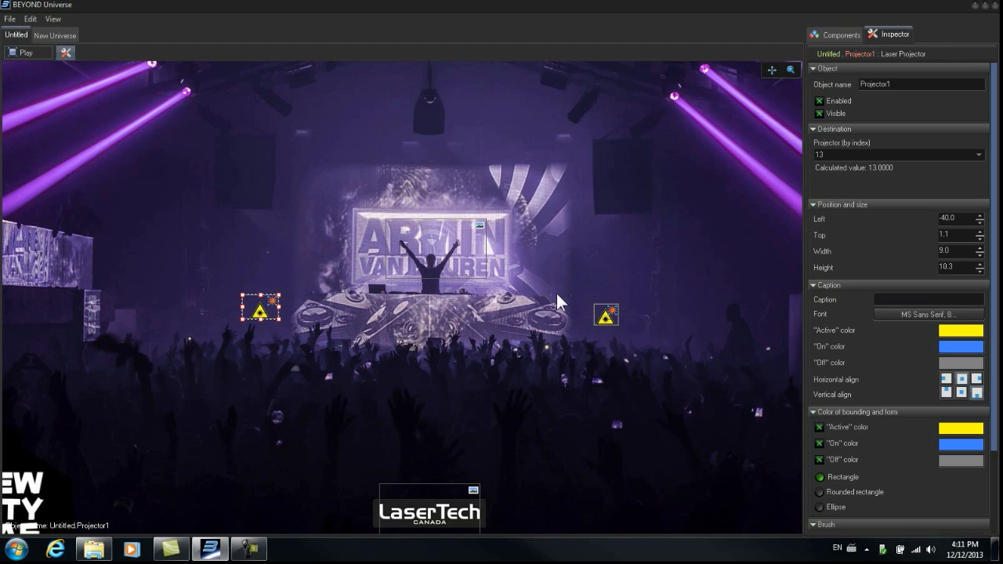
click(610, 317)
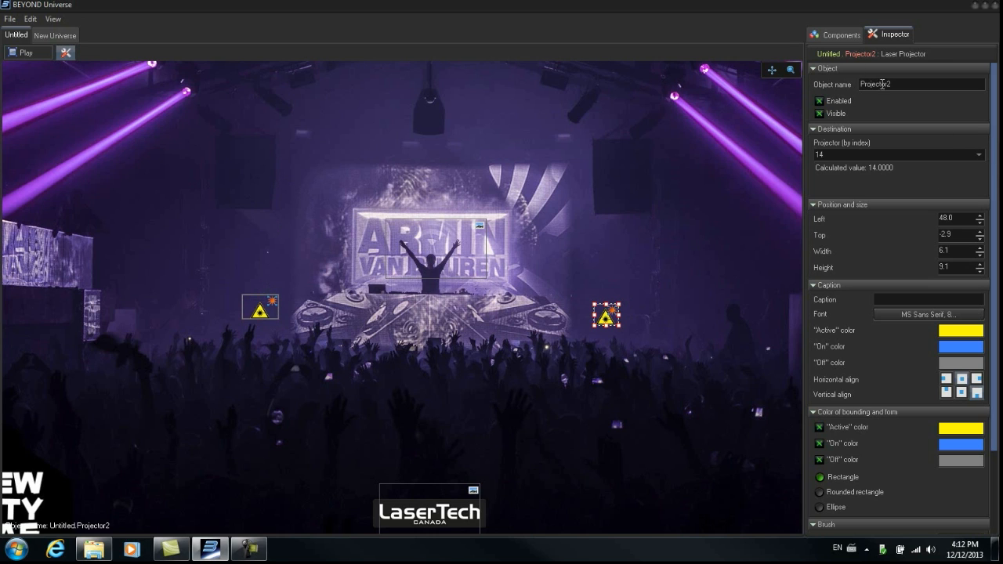
- Add a Left 1 projection zone pad above the left projector, about 25 wide and 37 high
click(840, 37)
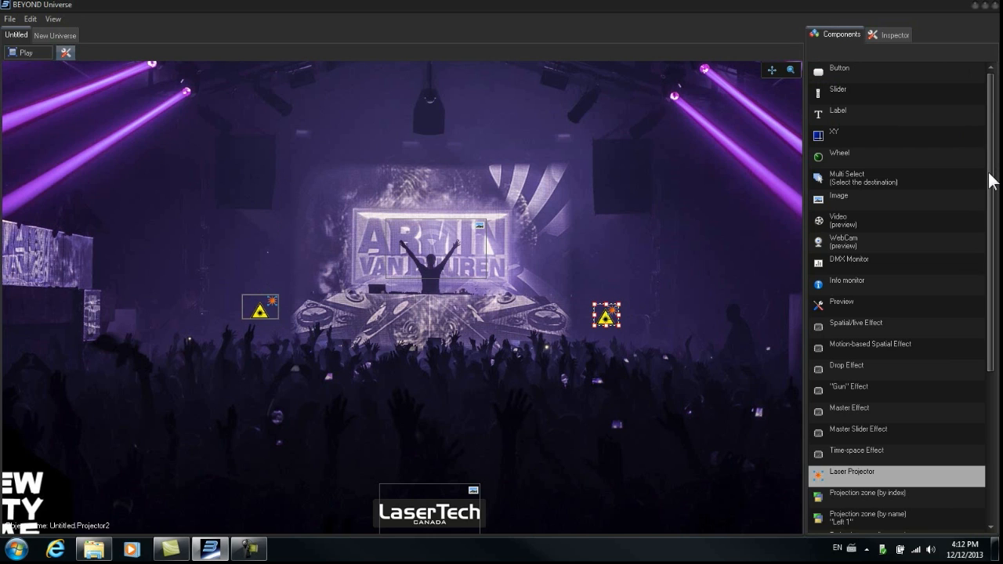
drag(992, 182, 985, 348)
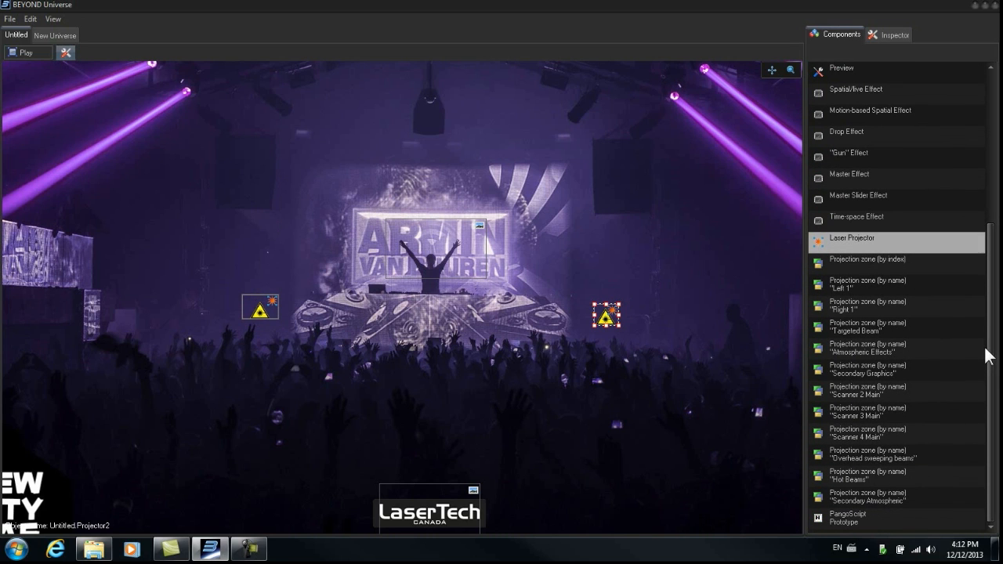
click(820, 283)
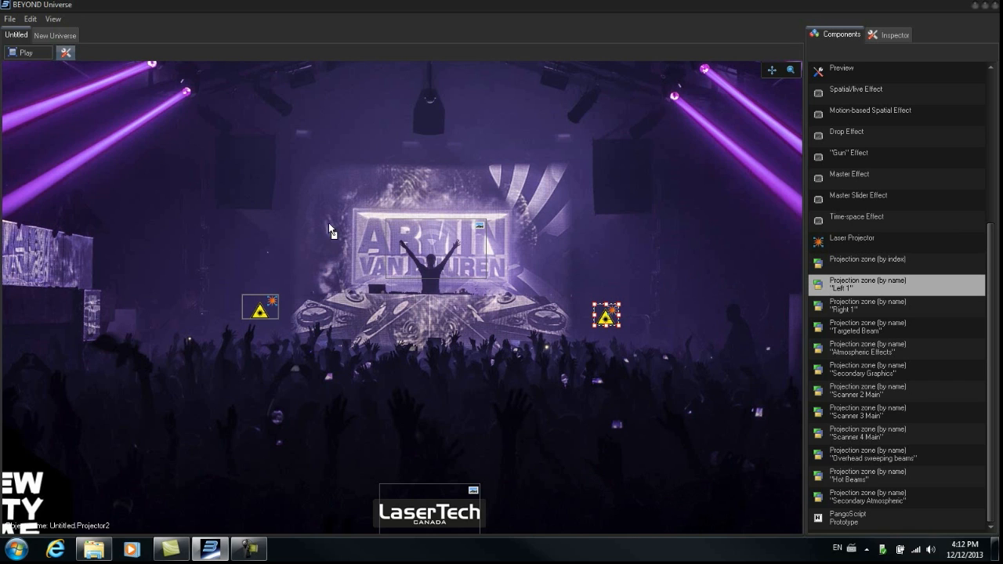
click(248, 177)
drag(281, 144, 260, 203)
drag(272, 165, 267, 159)
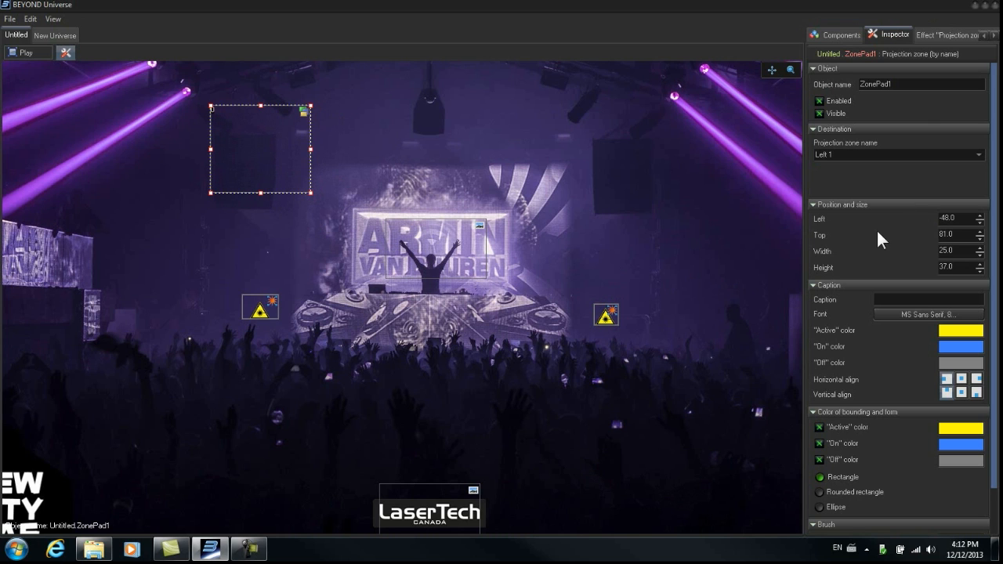
- Add a Right 1 projection zone pad above the right projector, about 25 wide and 37 high
click(839, 35)
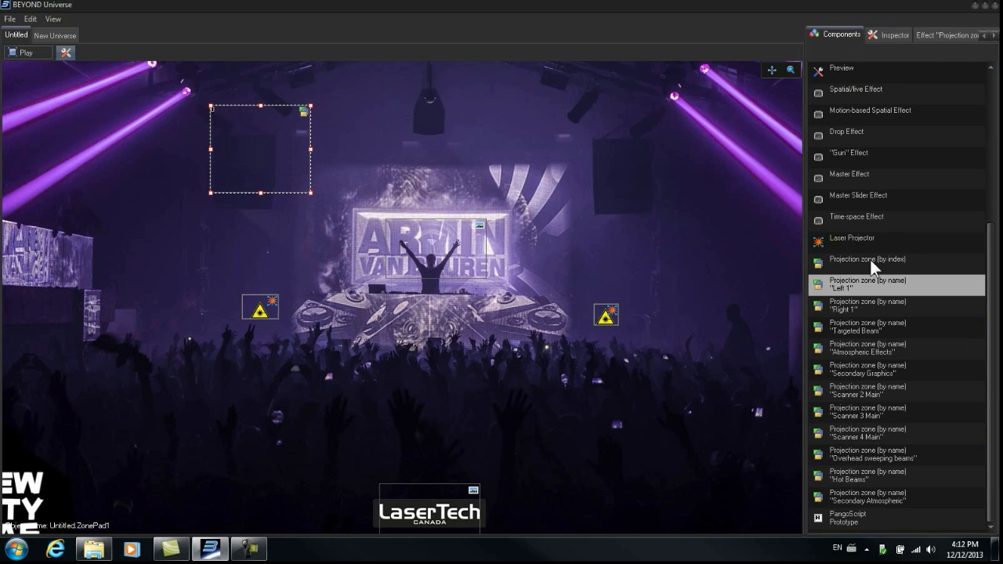
drag(820, 306, 627, 218)
drag(607, 166, 588, 129)
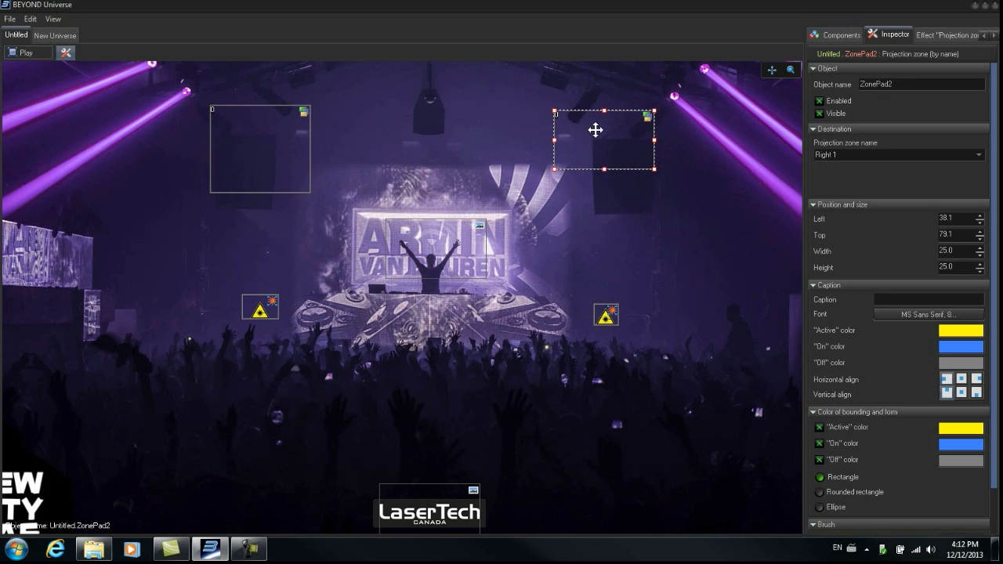
drag(604, 170, 602, 210)
mouse_move(614, 163)
mouse_down()
mouse_move(621, 159)
mouse_move(609, 157)
mouse_up()
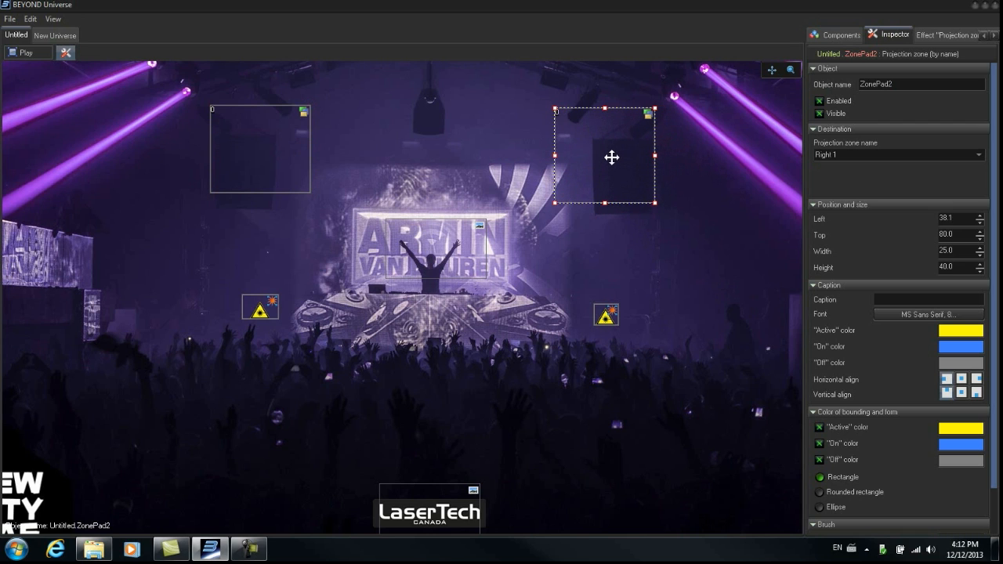
drag(605, 203, 604, 196)
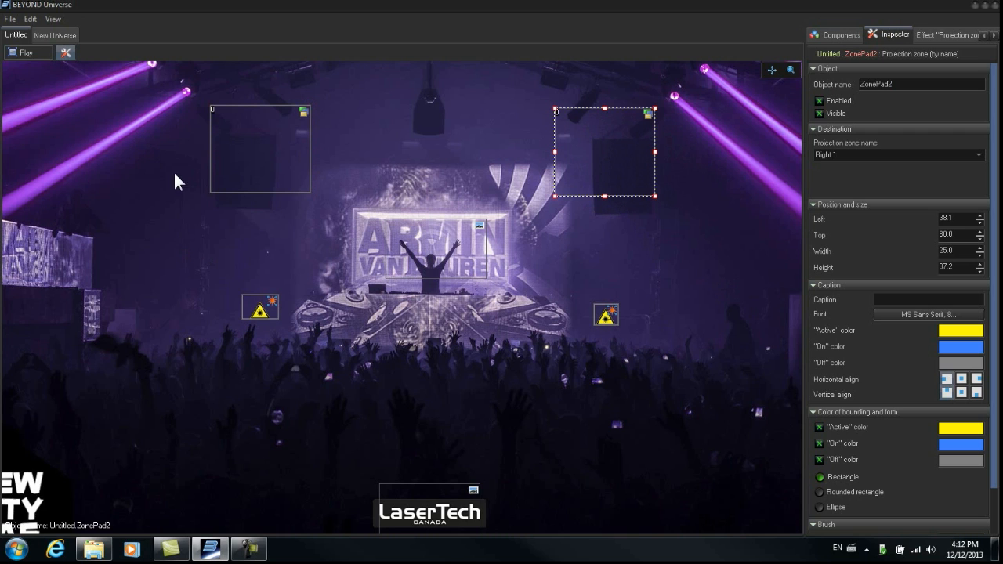
- Switch the layout to play mode and select the Left 1 and Right 1 zone pads in turn
click(20, 51)
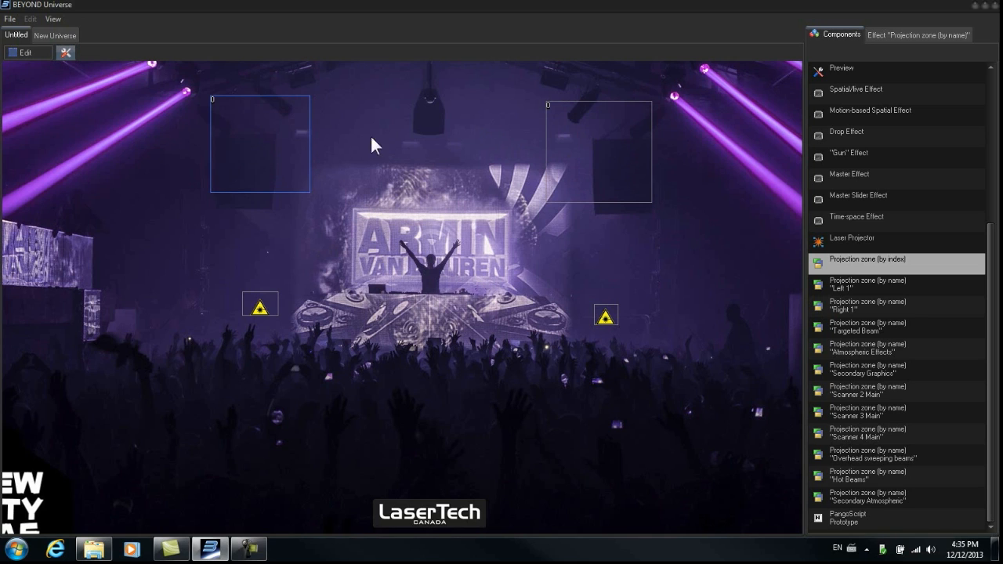
click(564, 158)
click(286, 155)
click(286, 149)
click(595, 154)
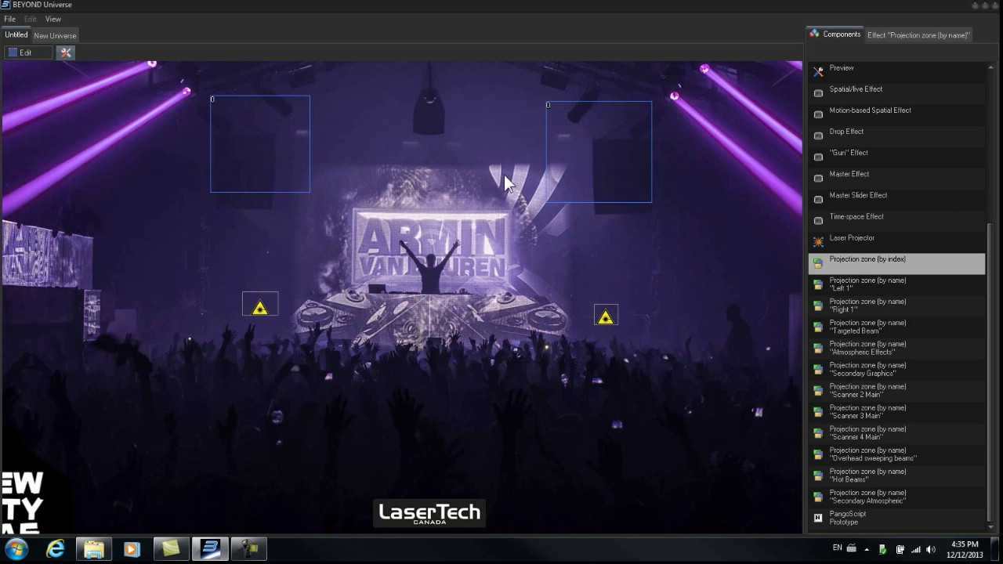
click(286, 154)
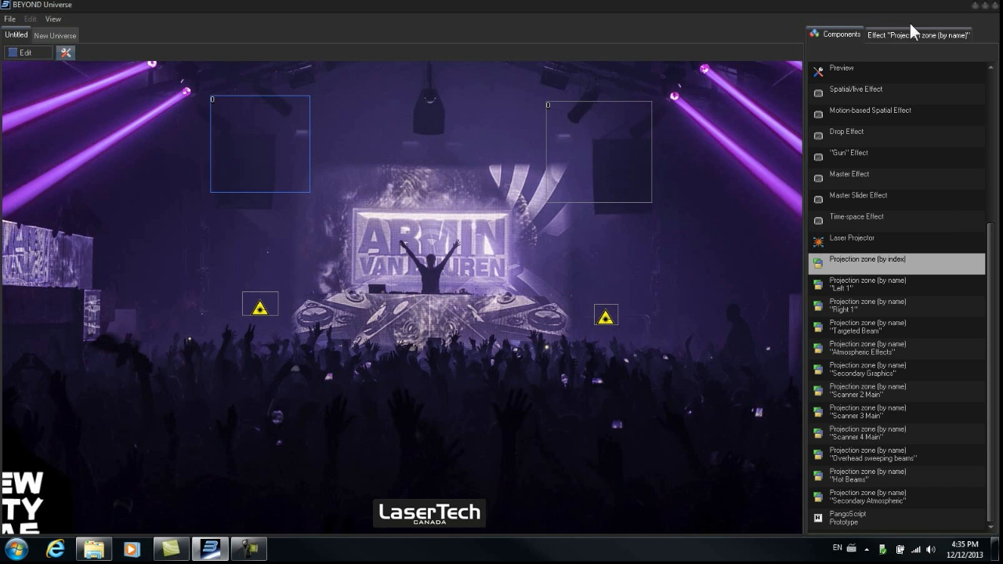
- Shrink the Universe window over BEYOND and play the Triangle cue on Left 1 and the Hexagon cue on Right 1
click(986, 6)
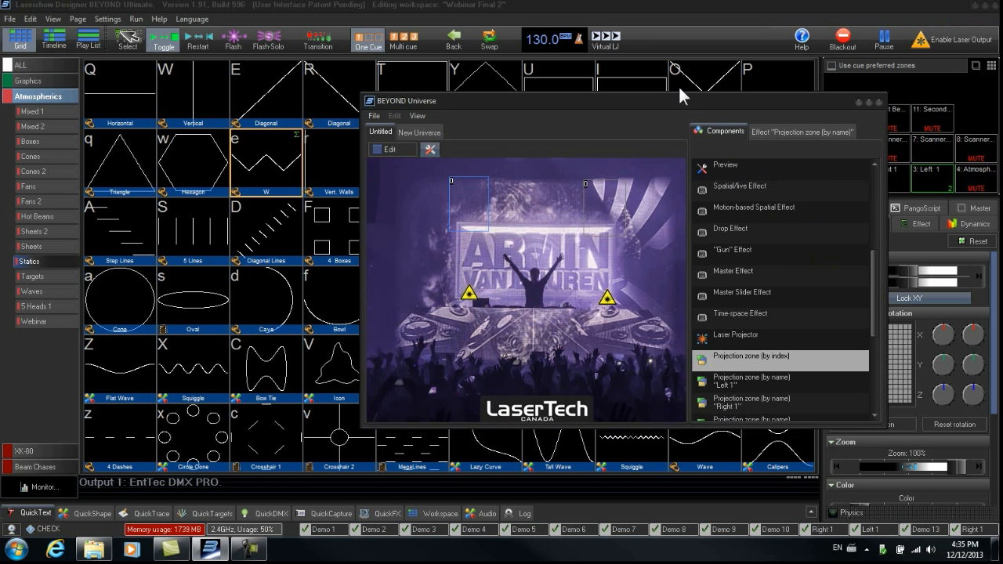
drag(669, 96, 670, 114)
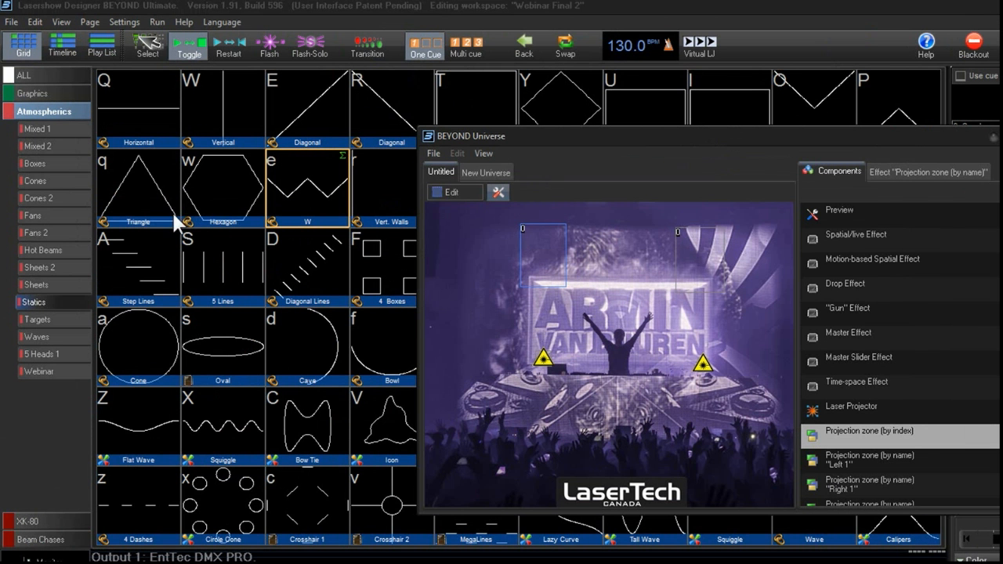
click(154, 197)
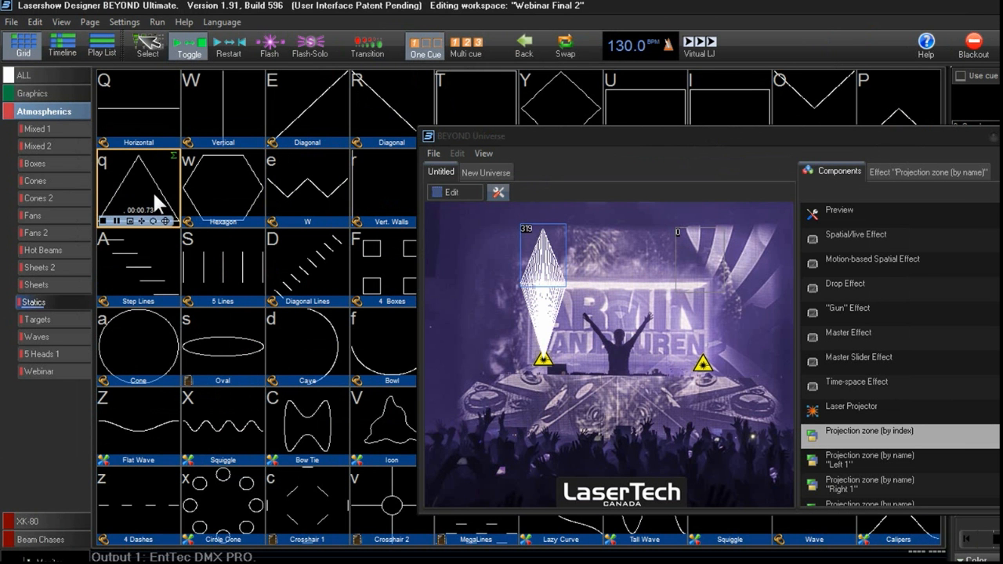
click(707, 254)
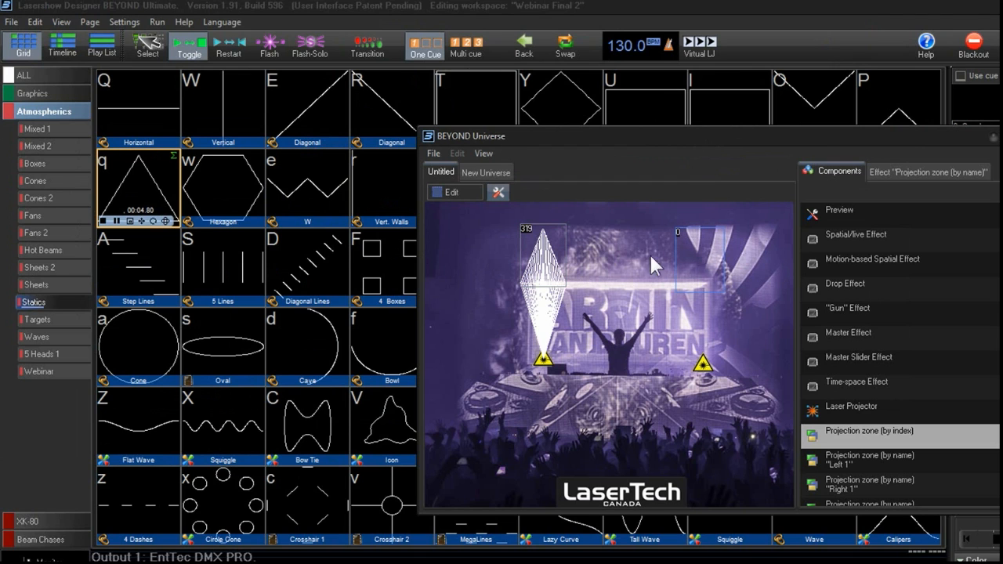
click(242, 188)
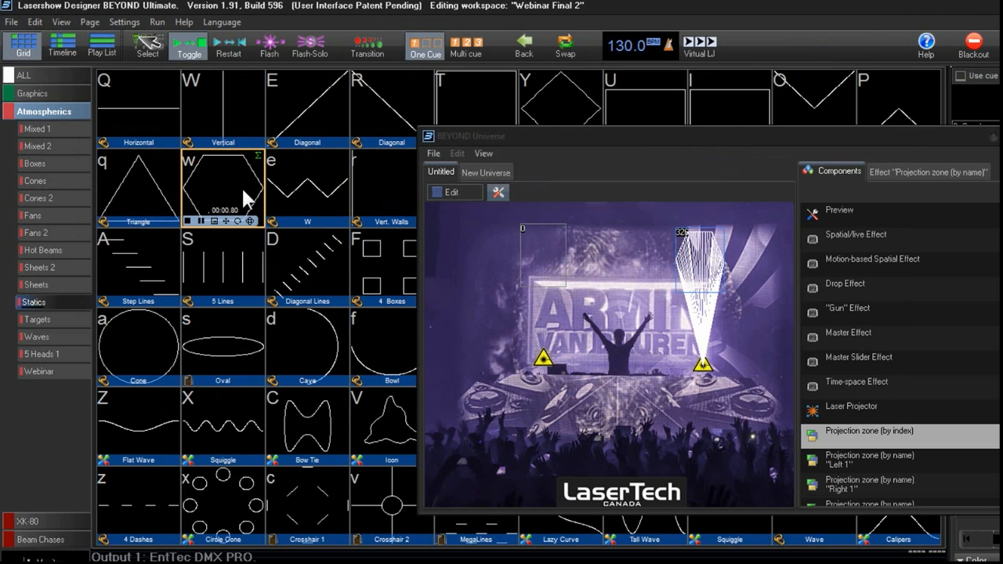
click(564, 251)
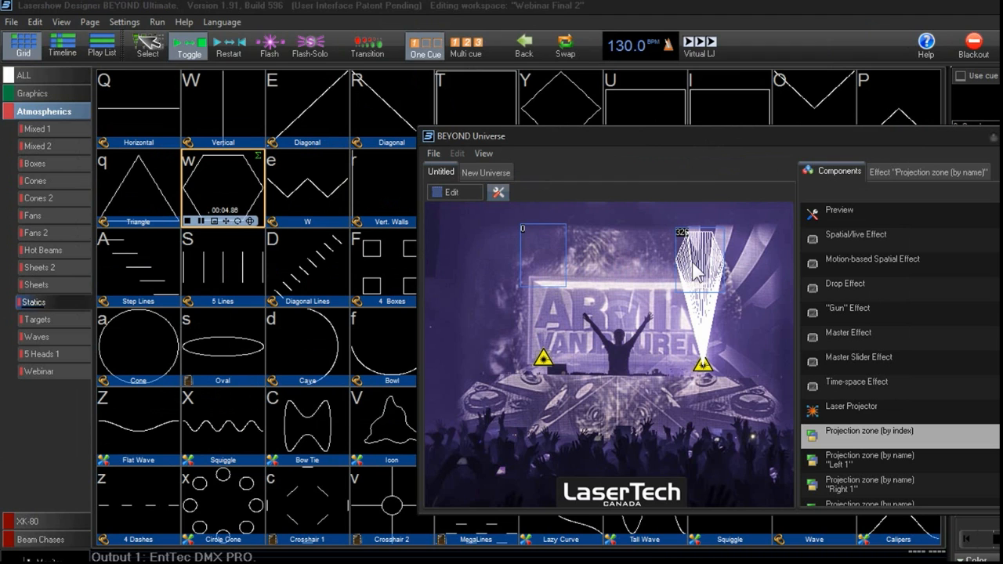
click(387, 113)
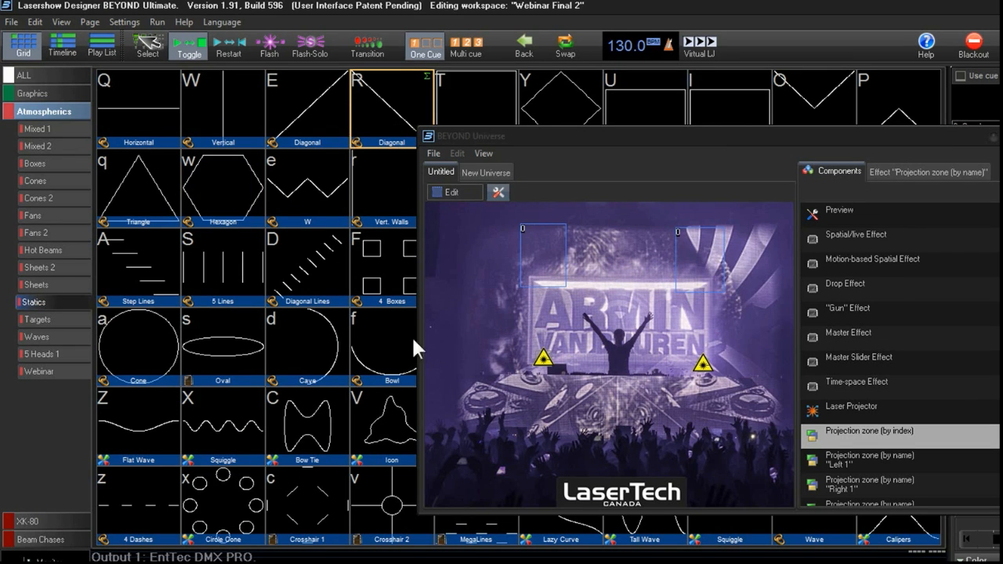
- Preview the W cue on the Left 1 zone in a laser preview window, then close the preview
click(61, 22)
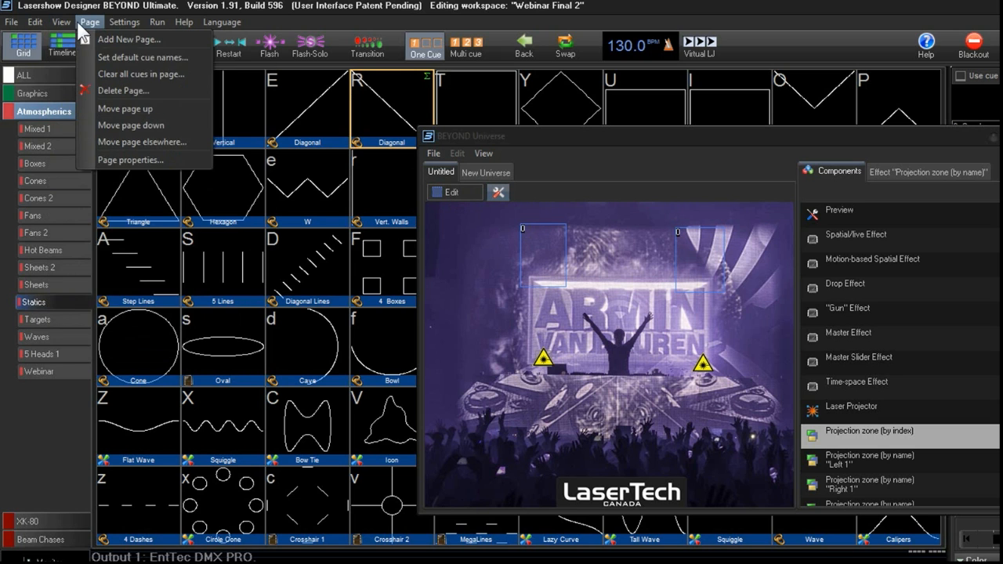
click(79, 72)
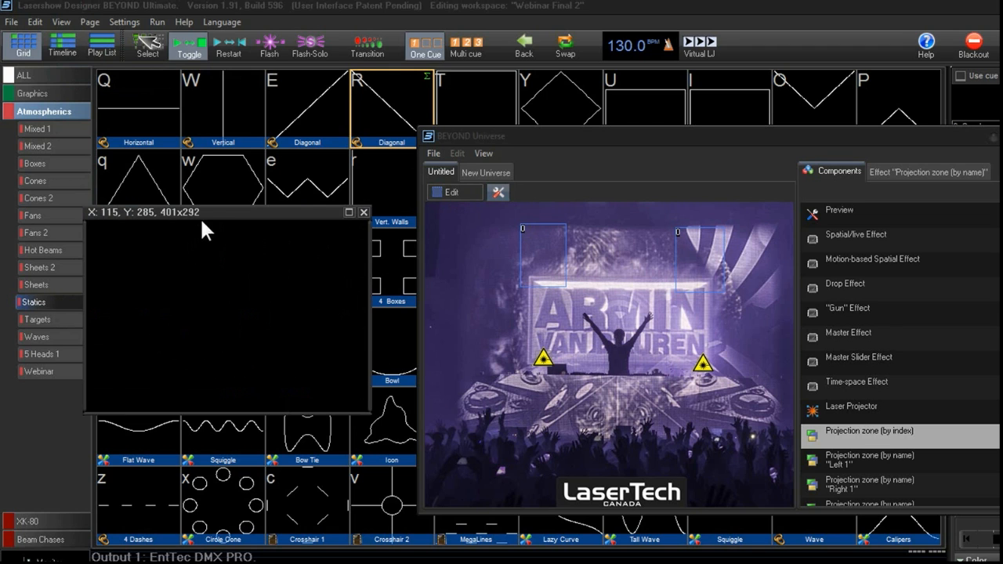
click(552, 276)
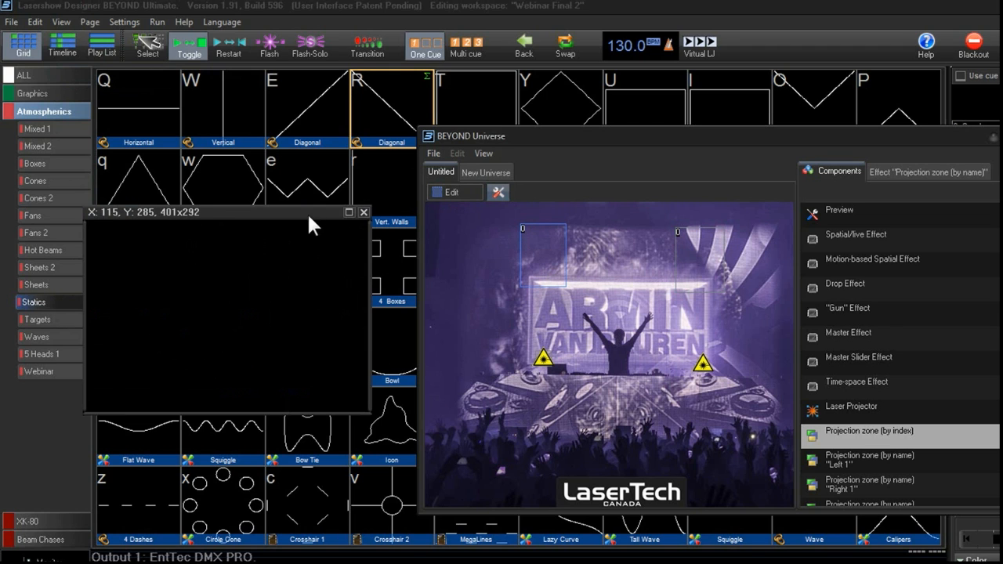
drag(306, 212, 316, 250)
click(313, 210)
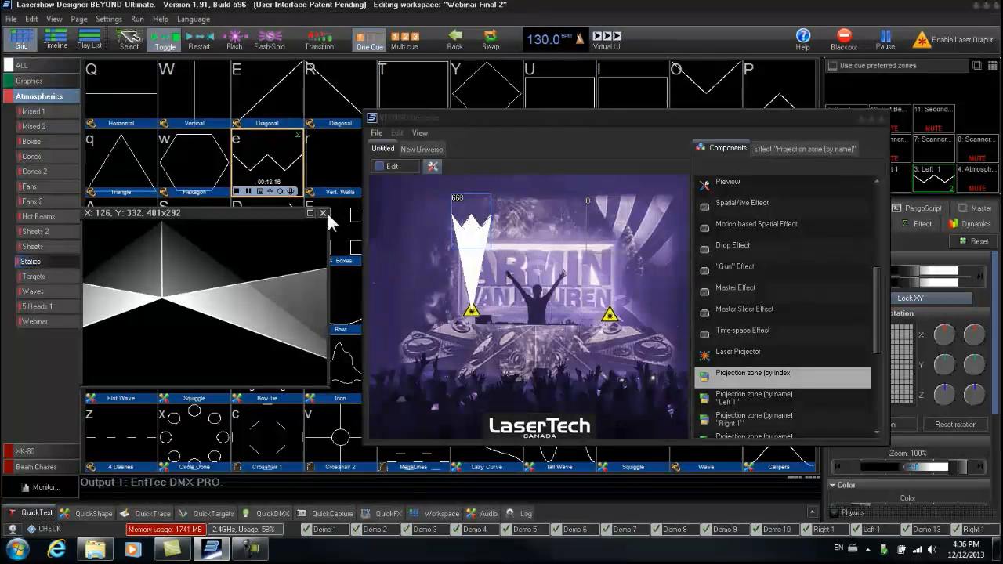
click(373, 246)
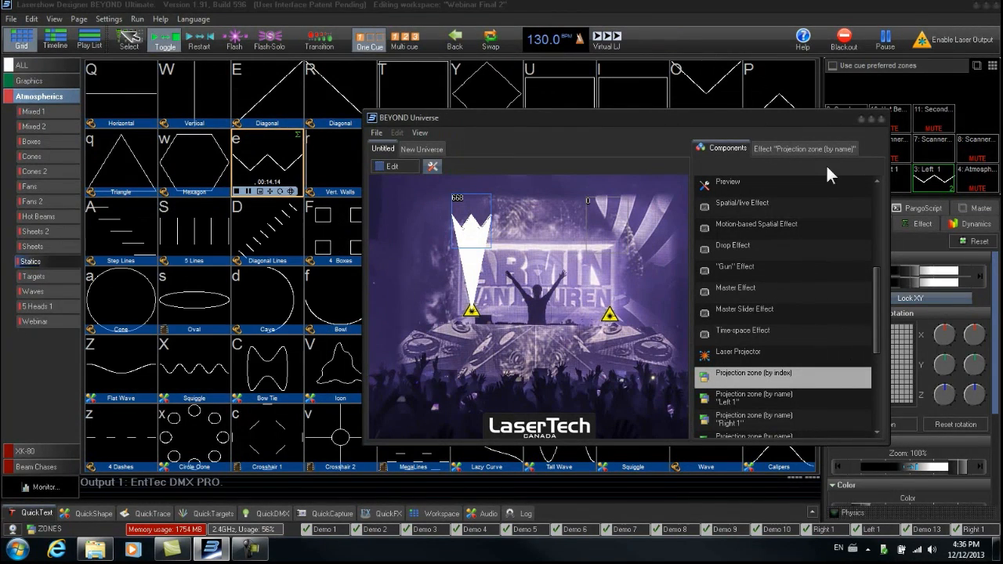
- Maximize the Universe window, switch to edit mode, and add a Multi Select object at the centre of the stage
click(872, 118)
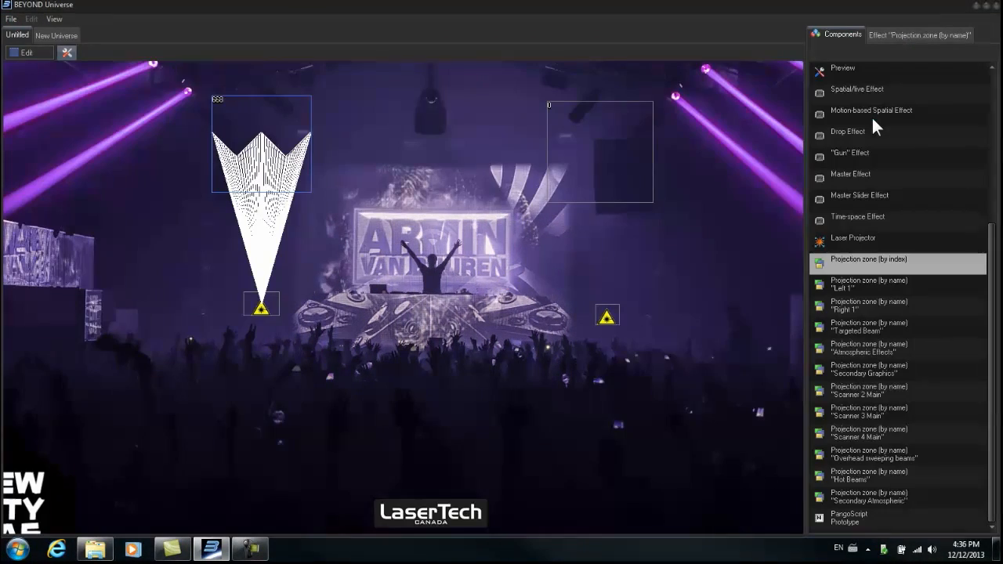
click(32, 52)
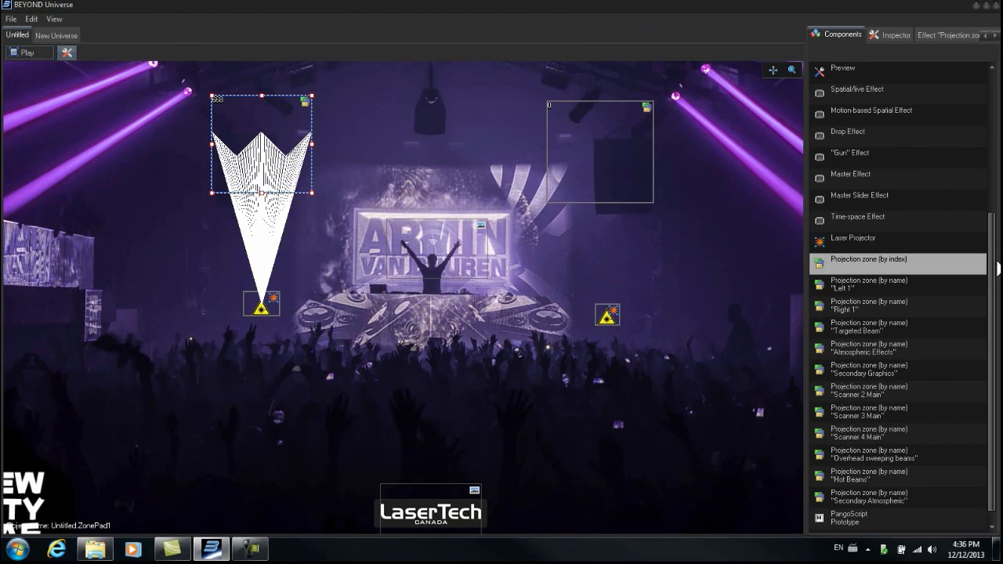
scroll(996, 271, up, 2)
scroll(891, 167, up, 3)
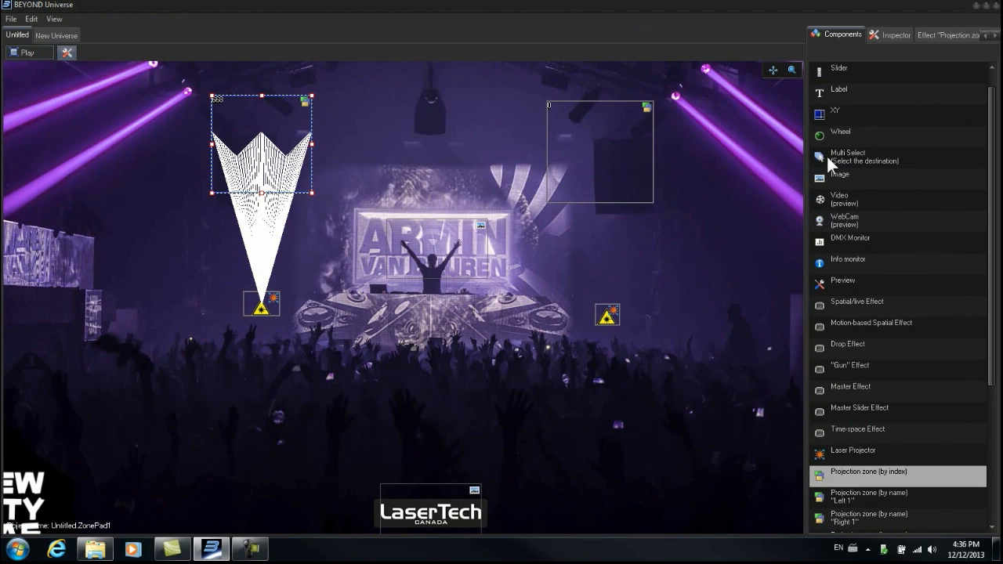
drag(823, 157, 426, 287)
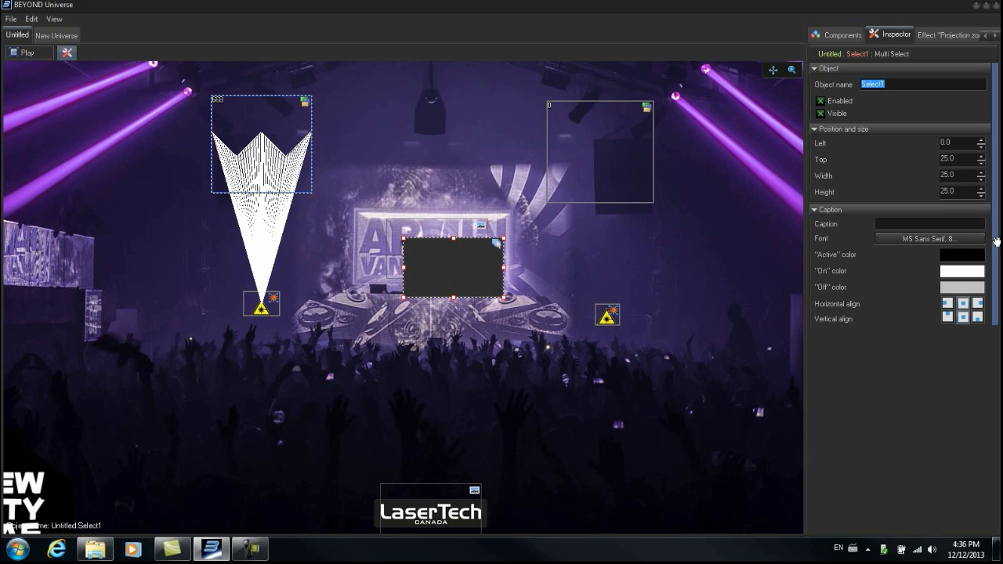
- Set the Multi Select object's destinations to Right 1 and Left 1
drag(998, 244, 885, 97)
click(851, 38)
click(877, 35)
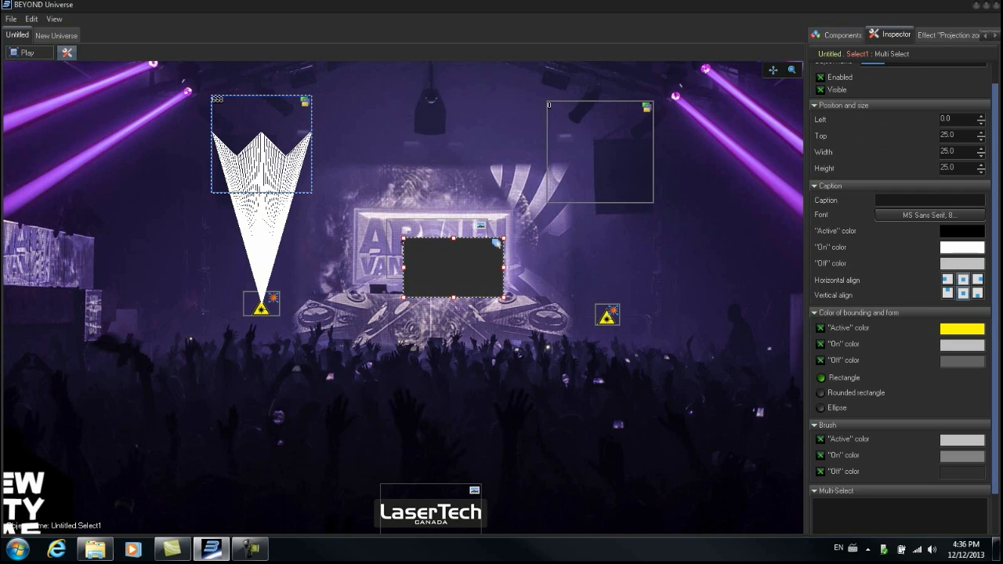
drag(992, 196, 998, 237)
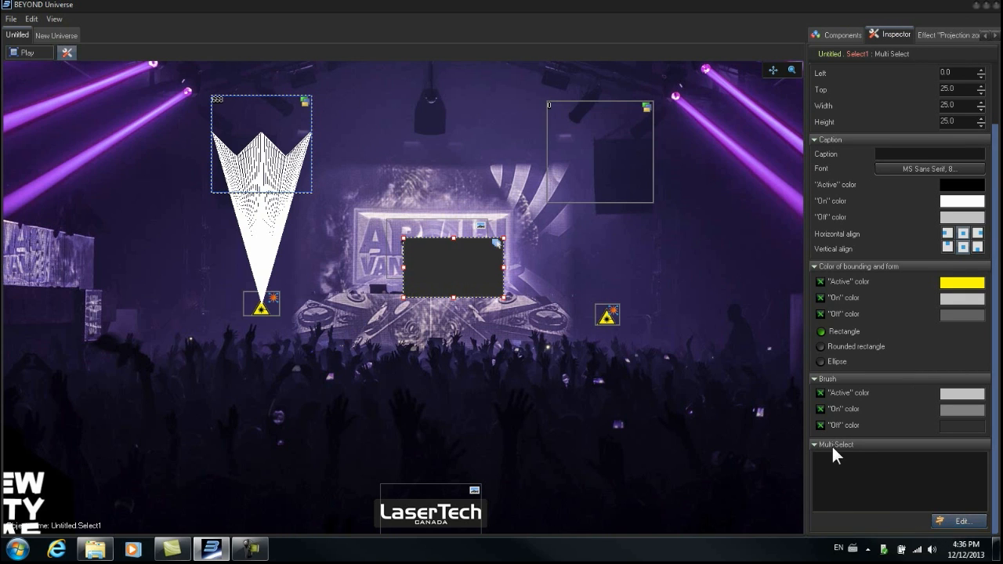
click(963, 522)
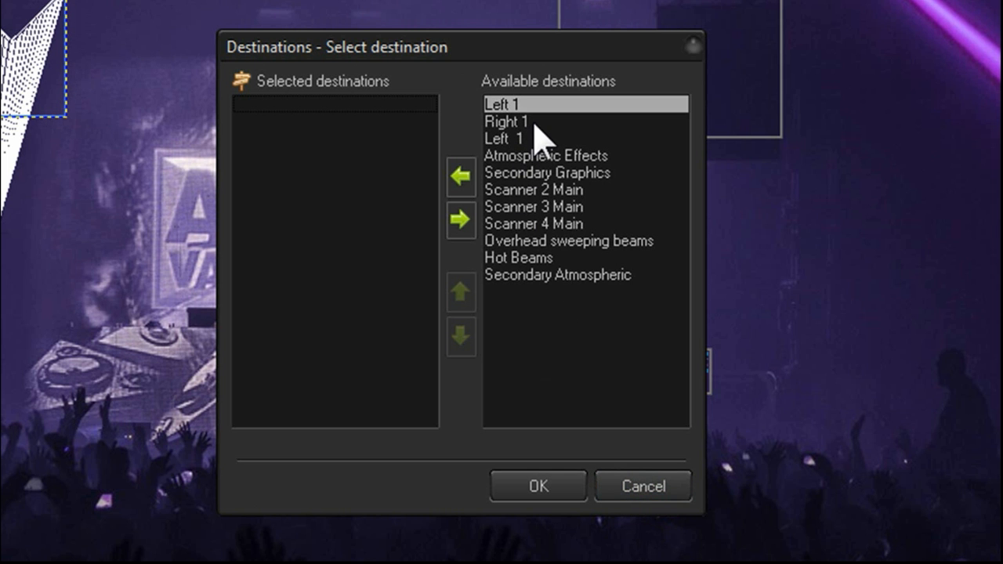
click(530, 123)
click(461, 174)
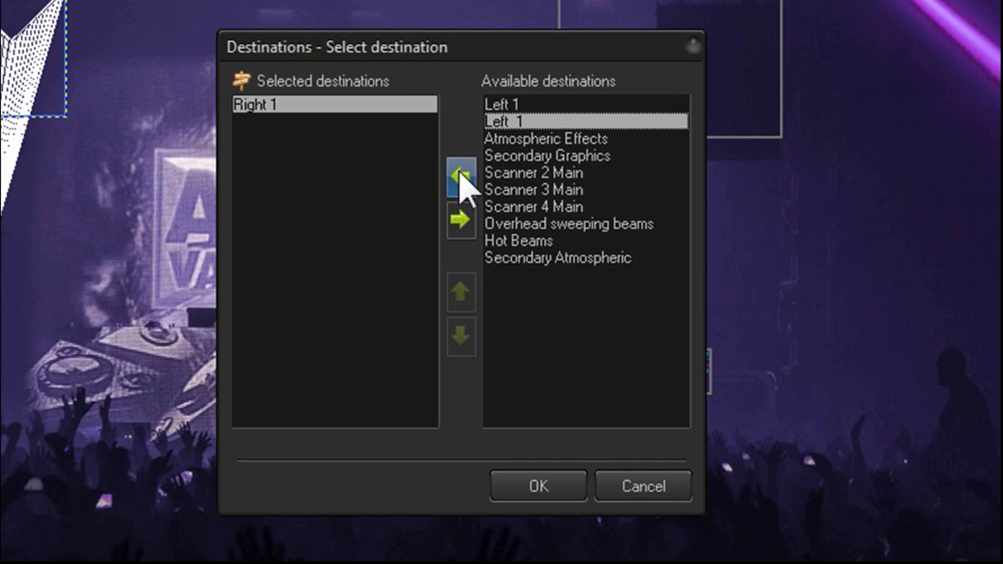
click(460, 175)
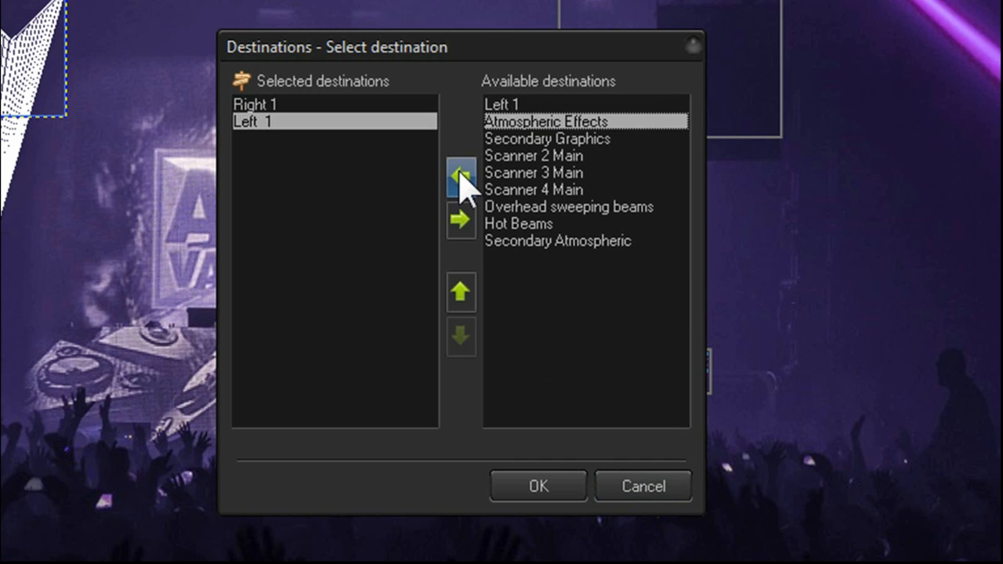
click(568, 501)
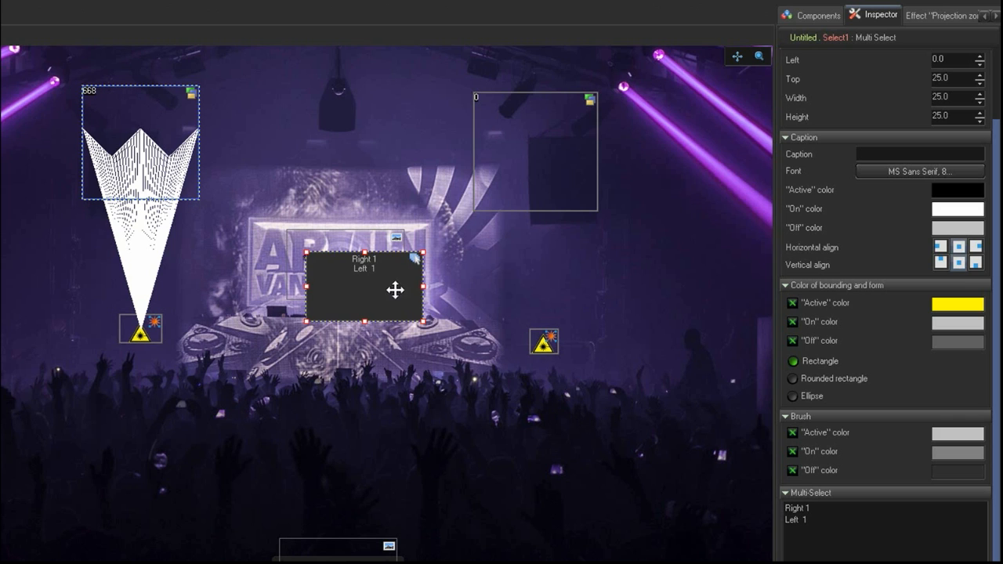
scroll(895, 125, up, 3)
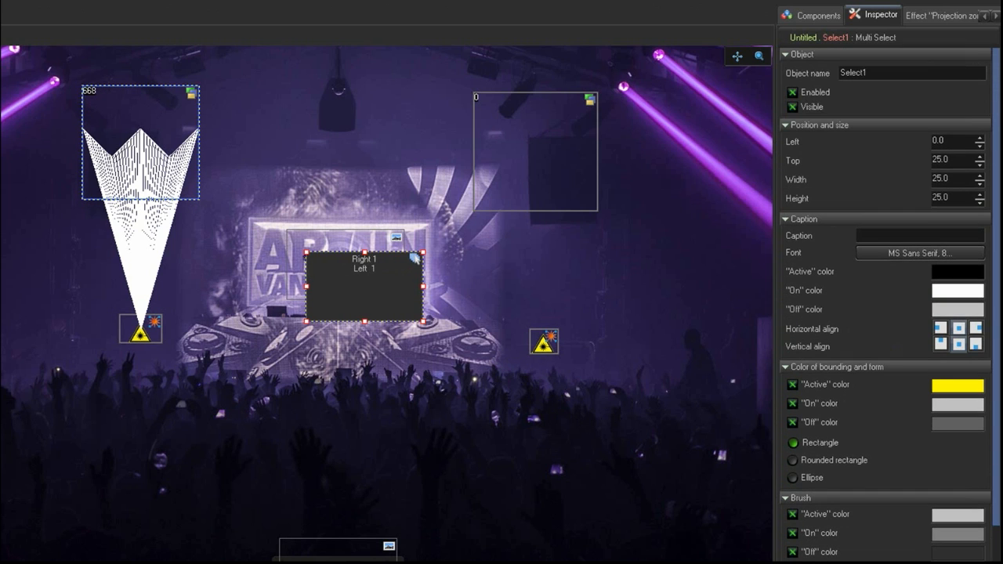
click(792, 103)
click(792, 104)
scroll(999, 378, down, 2)
scroll(999, 379, down, 2)
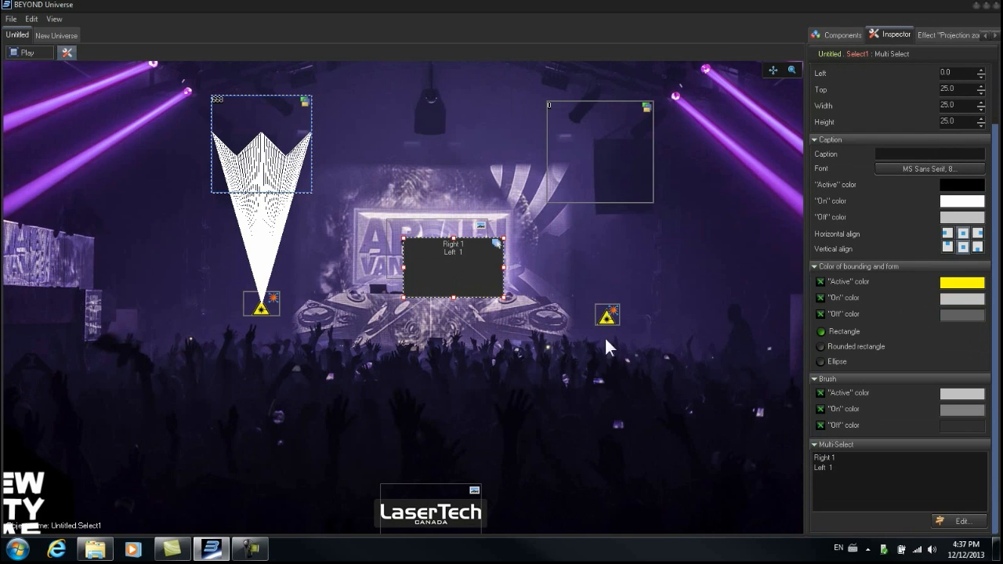
- Switch to play mode and try selecting the right zone, the left zone and the Multi Select object
click(36, 52)
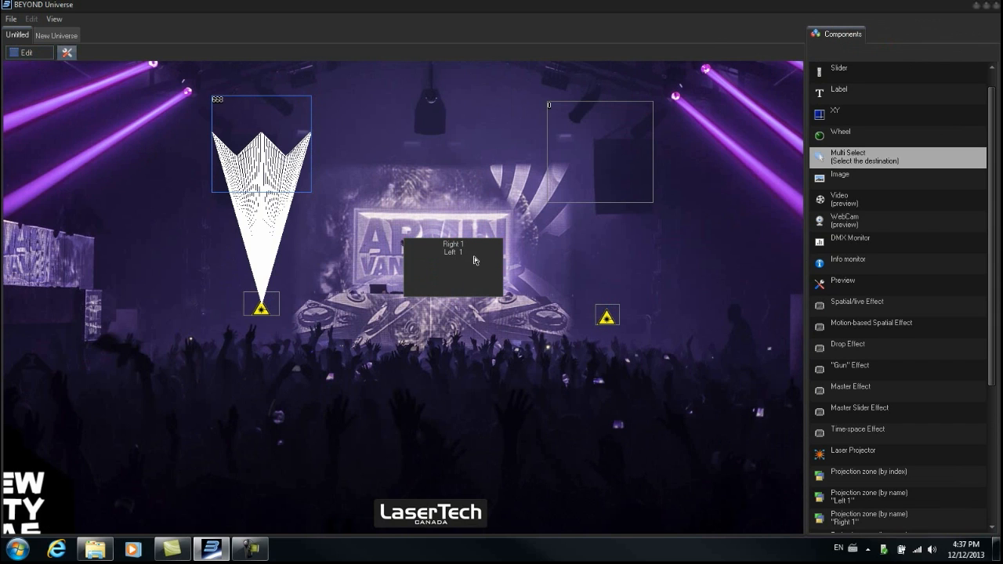
click(599, 163)
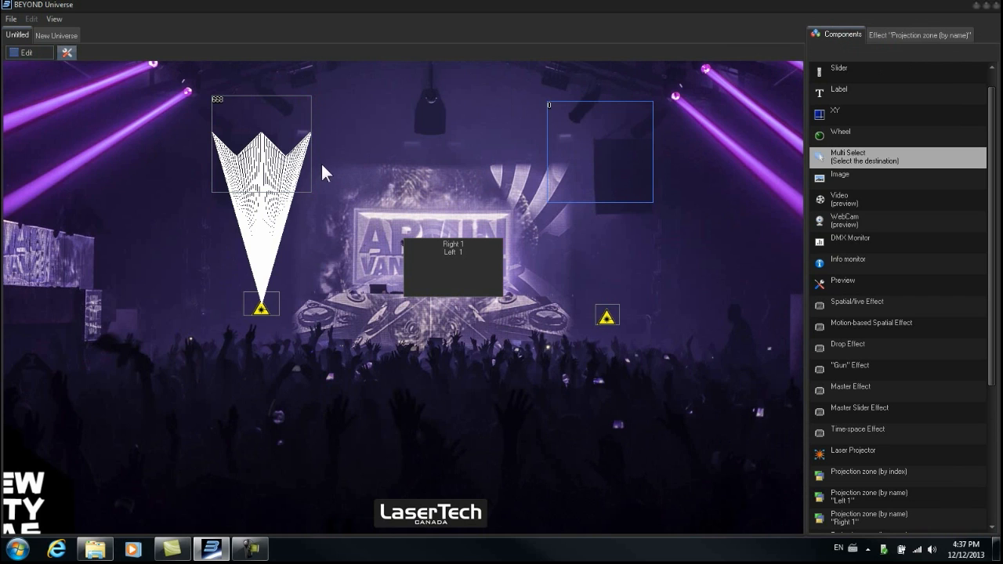
click(276, 157)
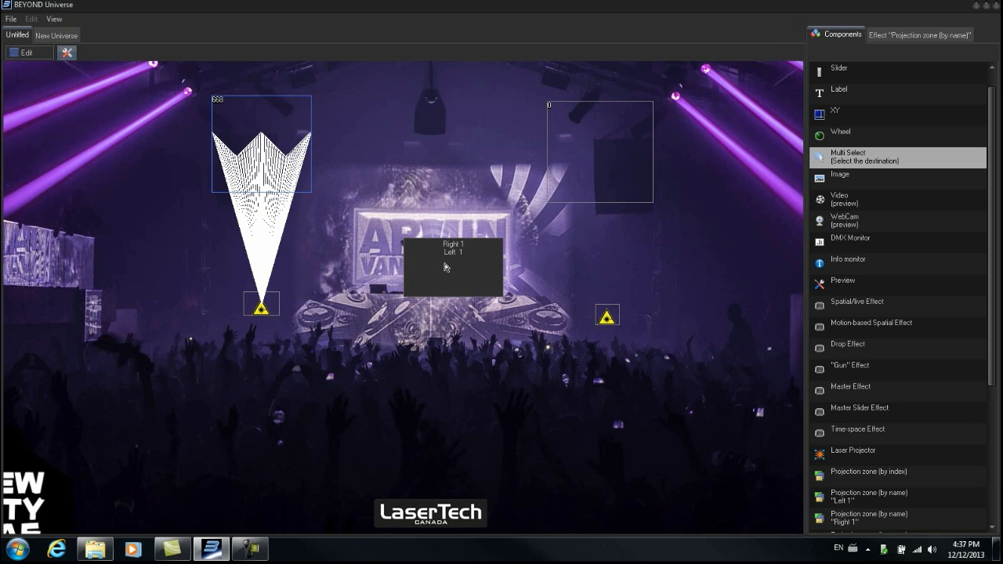
click(467, 269)
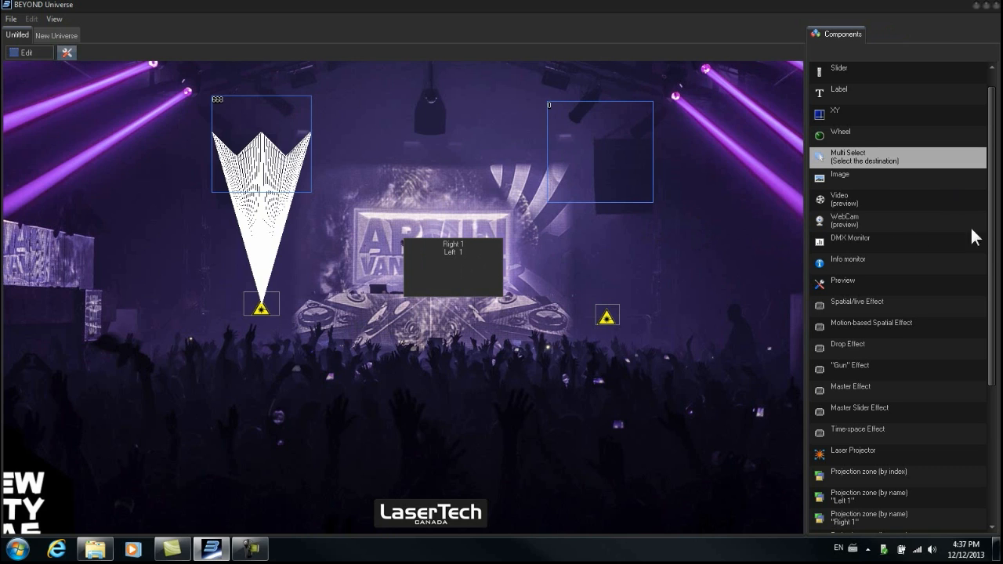
- Switch to edit mode and add a Button object just below the Multi Select object
drag(994, 245, 996, 199)
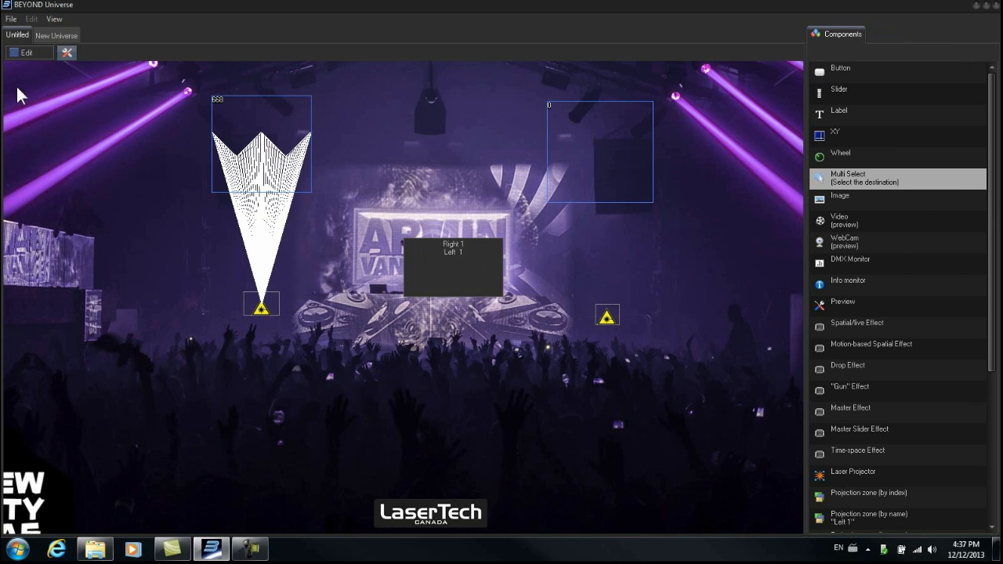
click(29, 51)
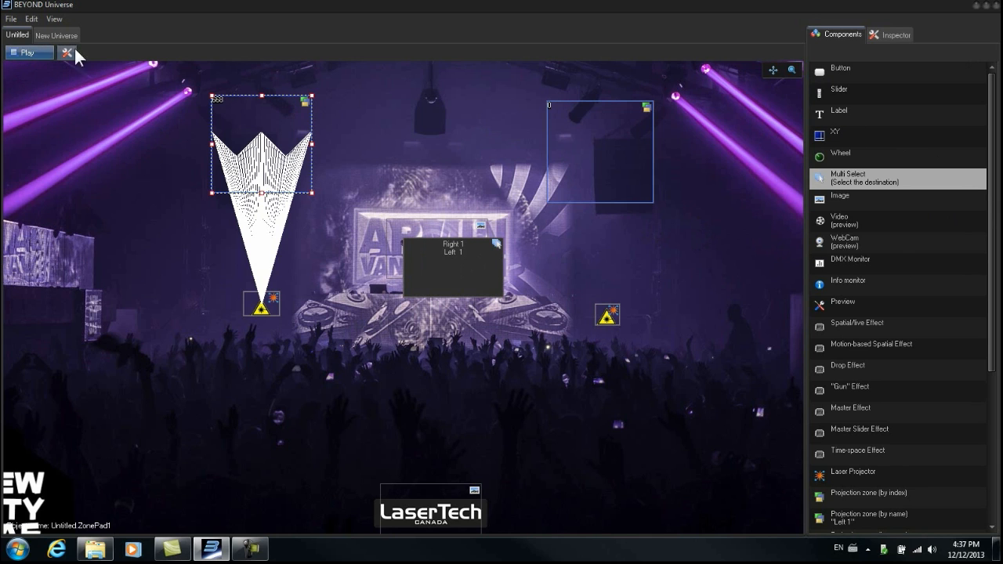
click(820, 72)
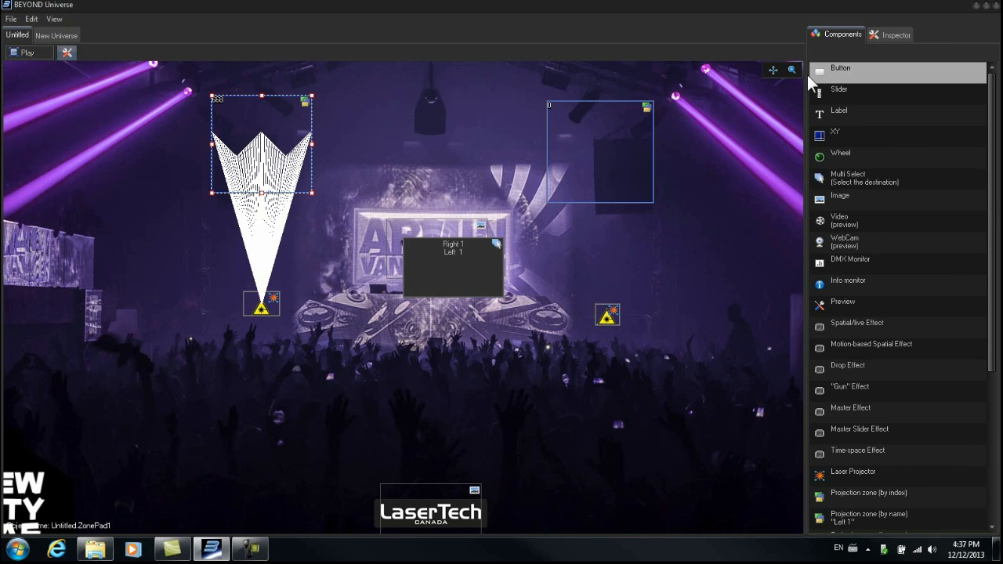
click(358, 384)
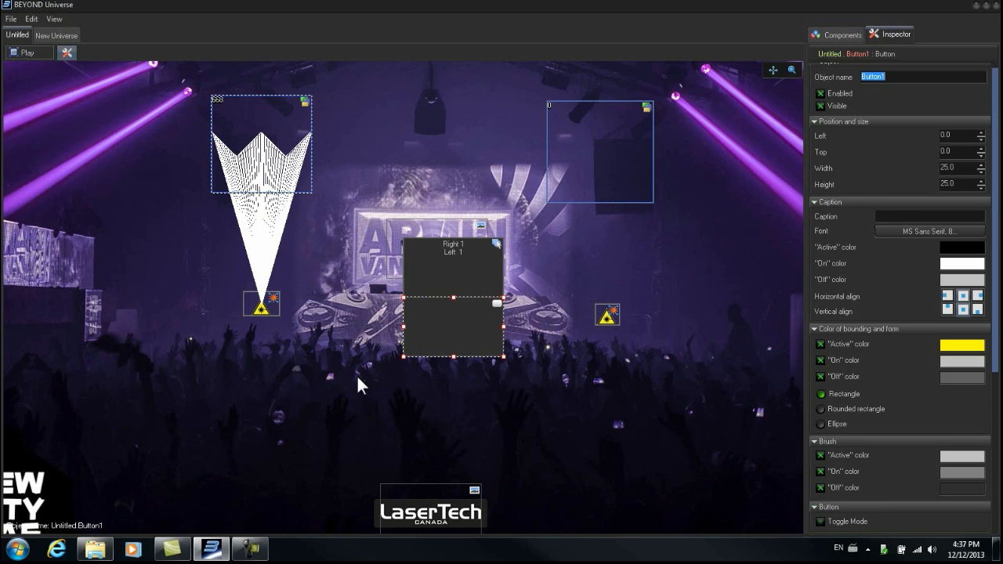
drag(459, 319, 396, 378)
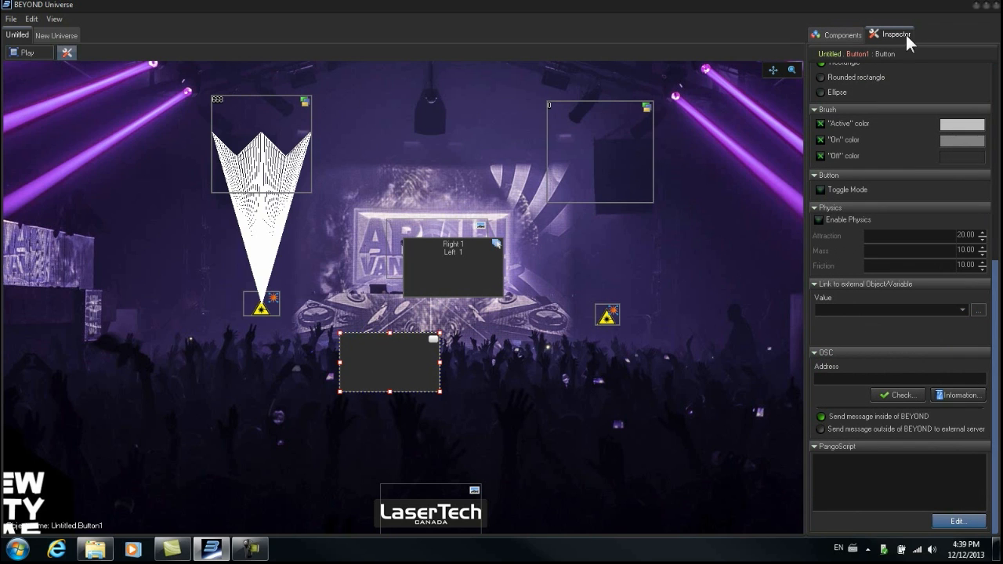
- Open the button's PangoScript editor and expand the Pages command category
click(842, 33)
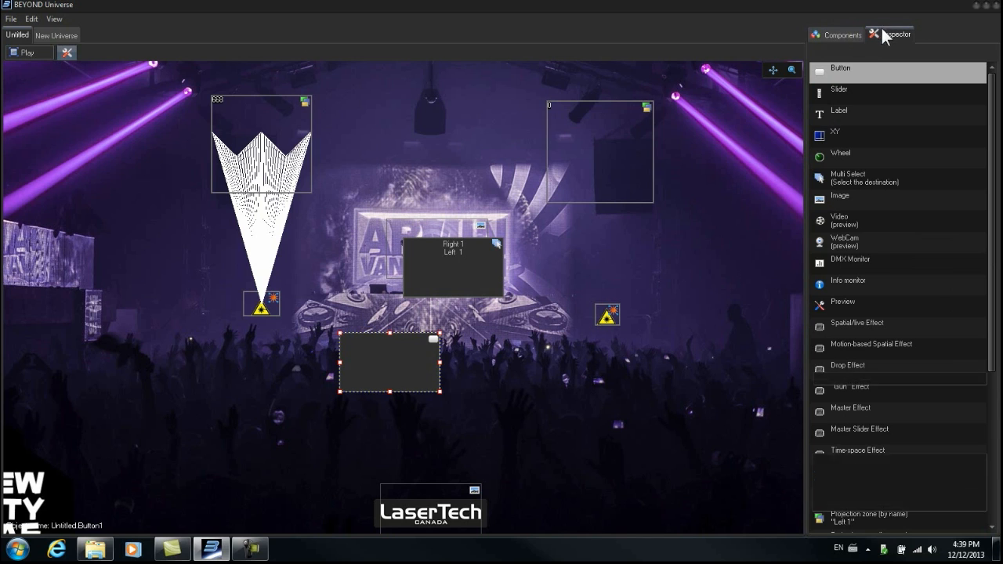
click(881, 32)
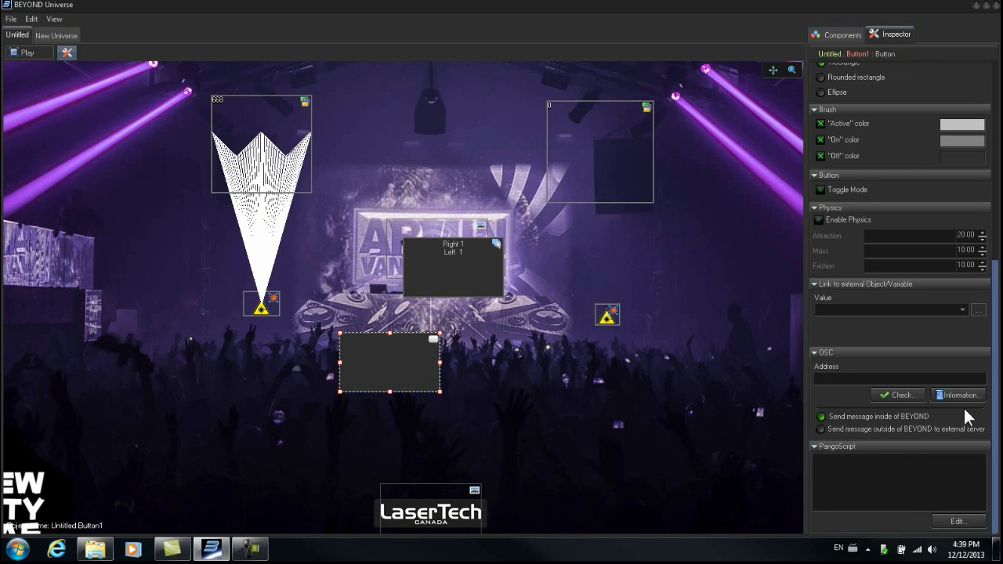
click(958, 522)
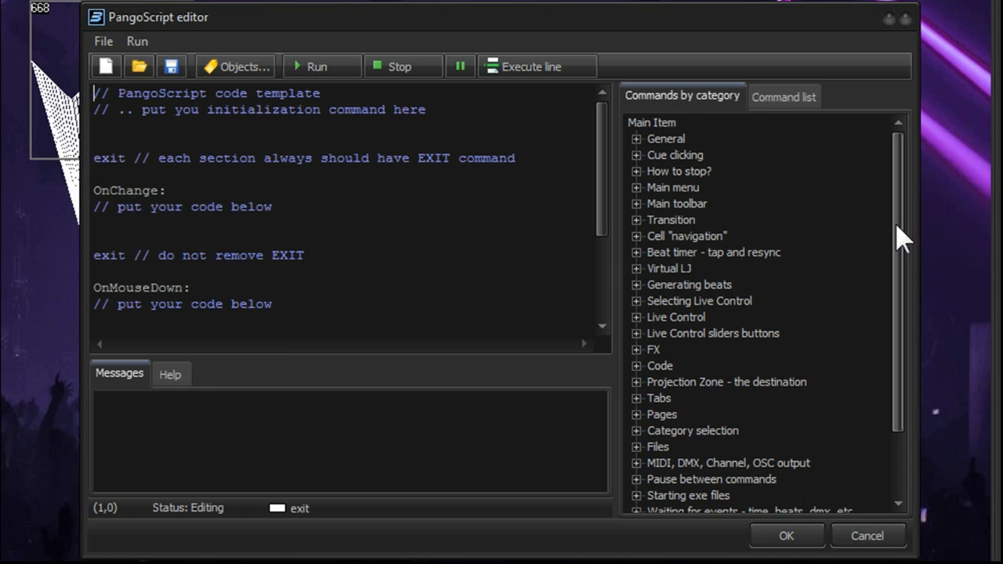
click(636, 317)
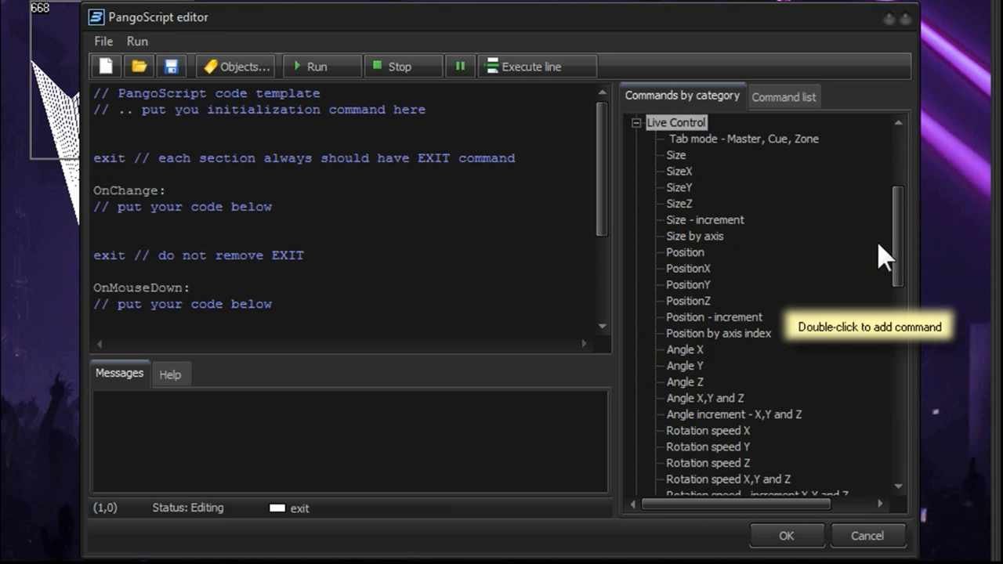
drag(900, 241, 901, 417)
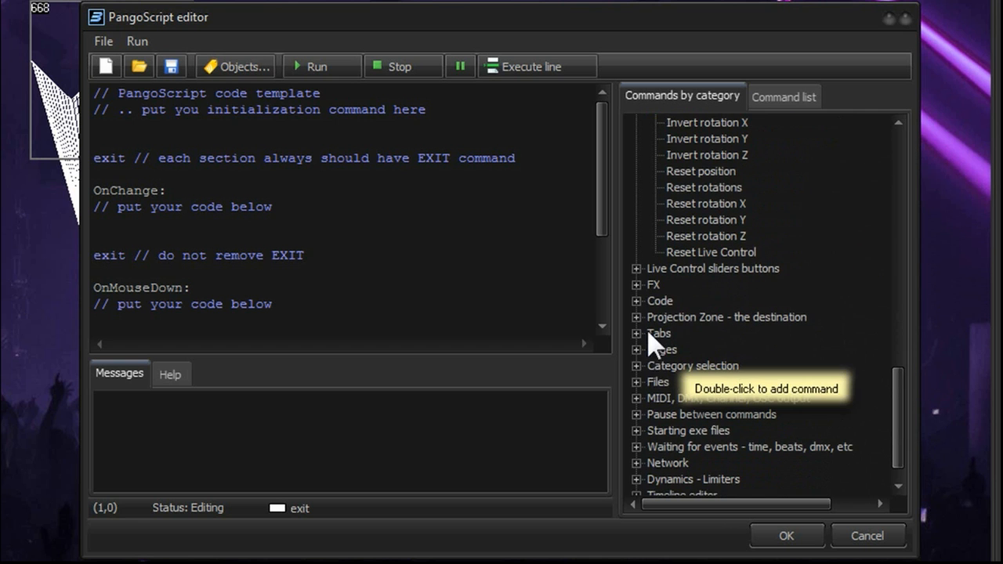
click(672, 353)
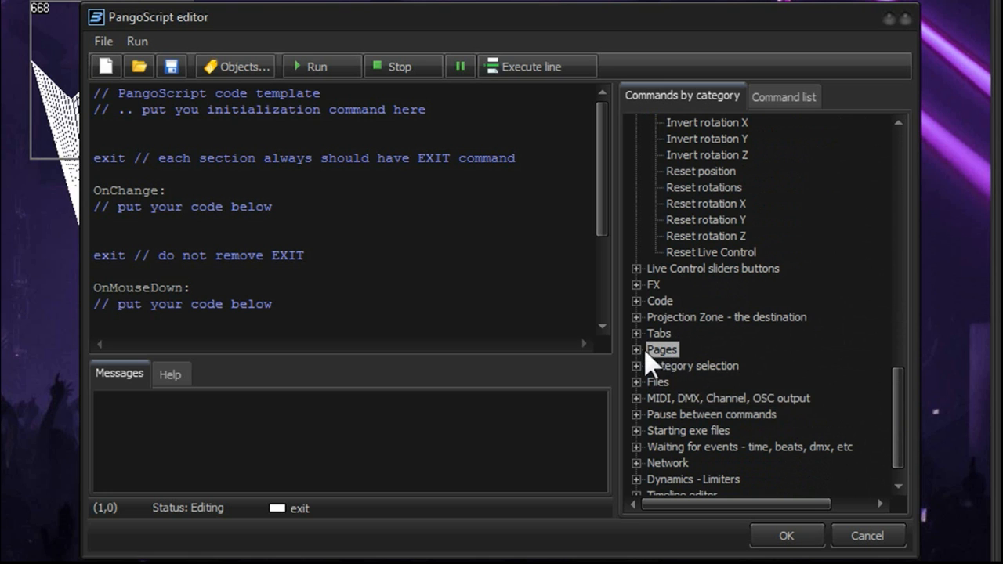
click(637, 350)
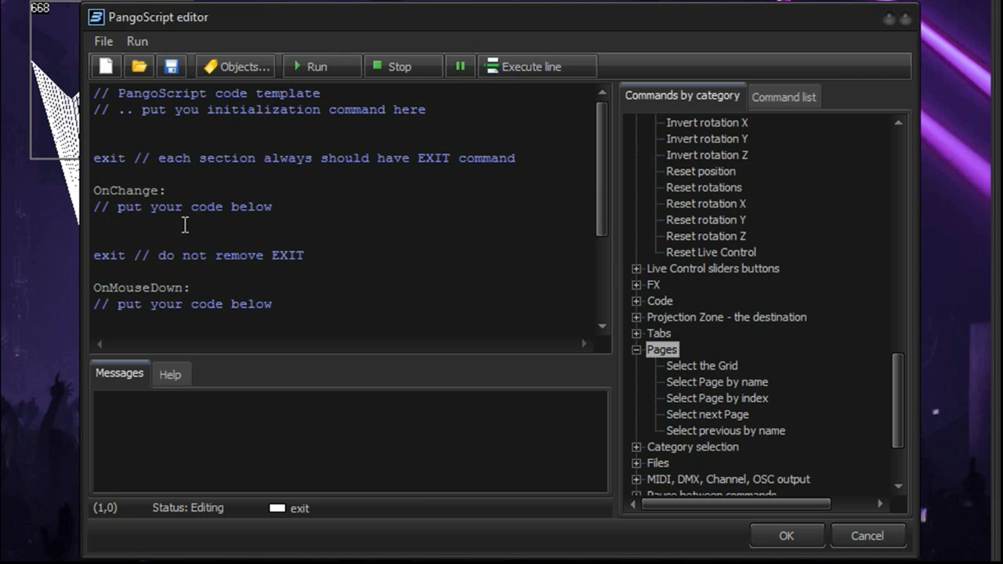
- Insert the SelectNextPage command into the OnChange section of the button's script and confirm
click(108, 228)
click(107, 227)
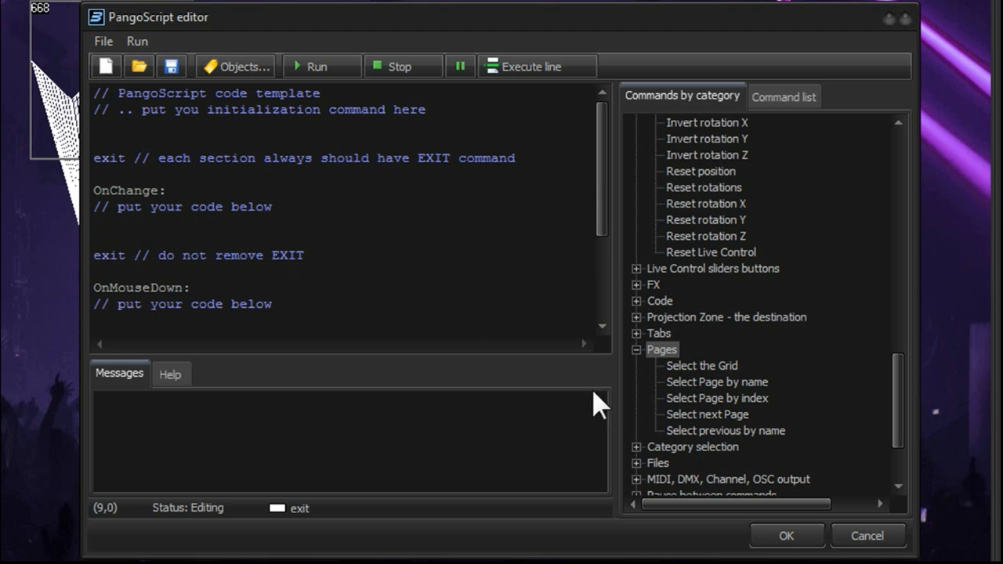
double_click(709, 416)
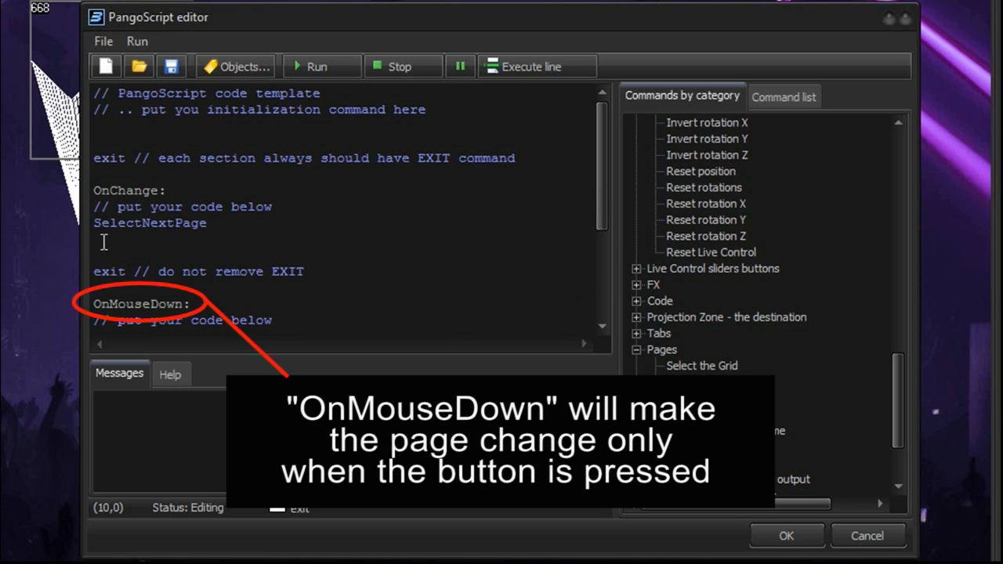
click(789, 538)
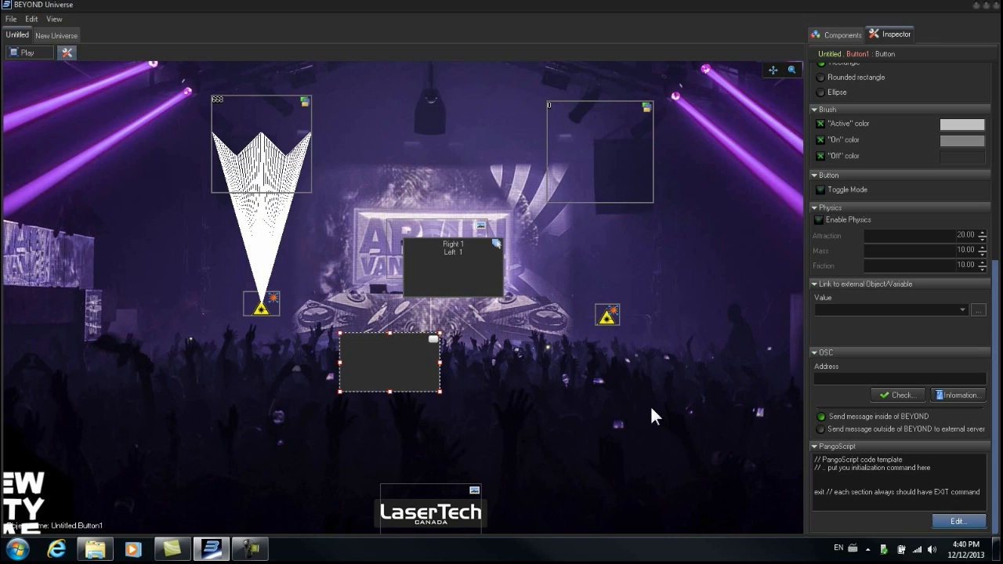
- Set the button's caption to next page and switch the layout to play mode
scroll(993, 345, up, 3)
scroll(902, 298, up, 3)
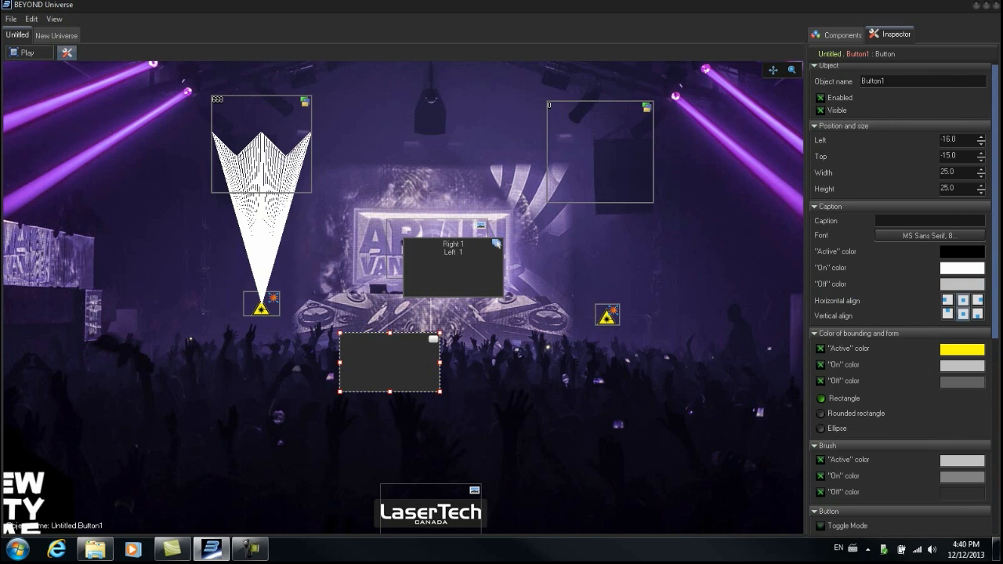
scroll(985, 235, down, 1)
click(904, 214)
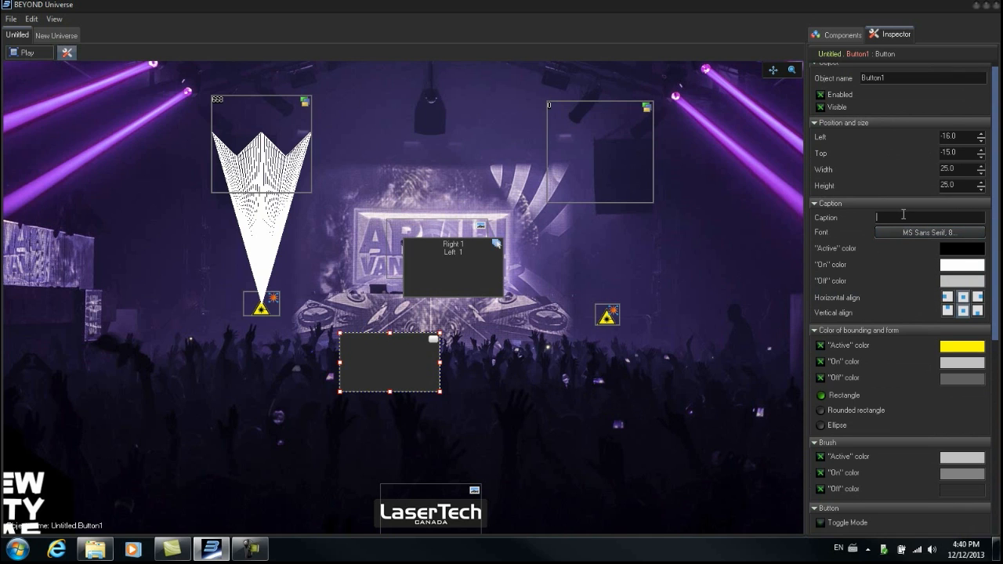
text(next page)
click(41, 52)
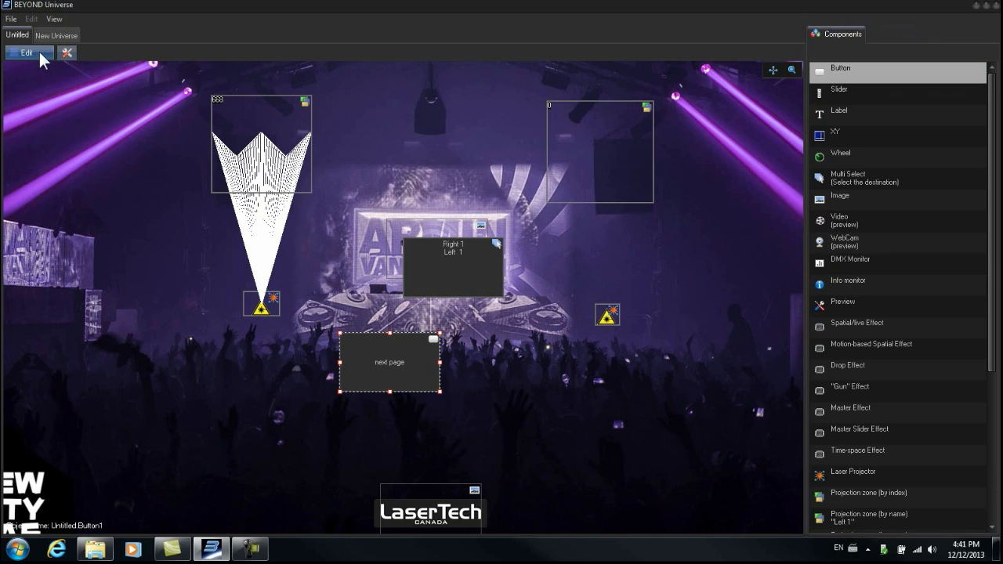
- Restore the Universe window to its smaller size and move it left over the cue grid
click(986, 5)
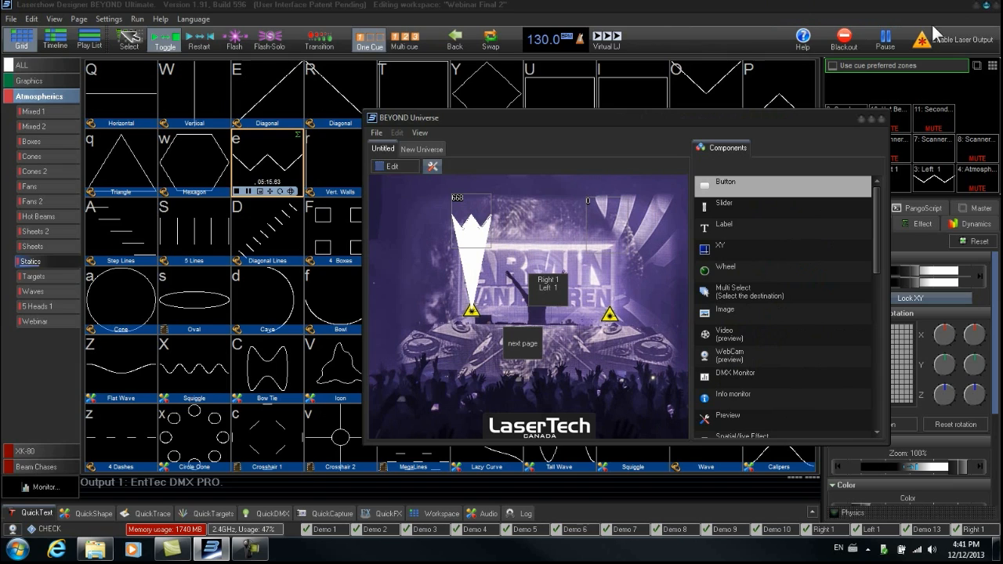
drag(628, 117, 540, 105)
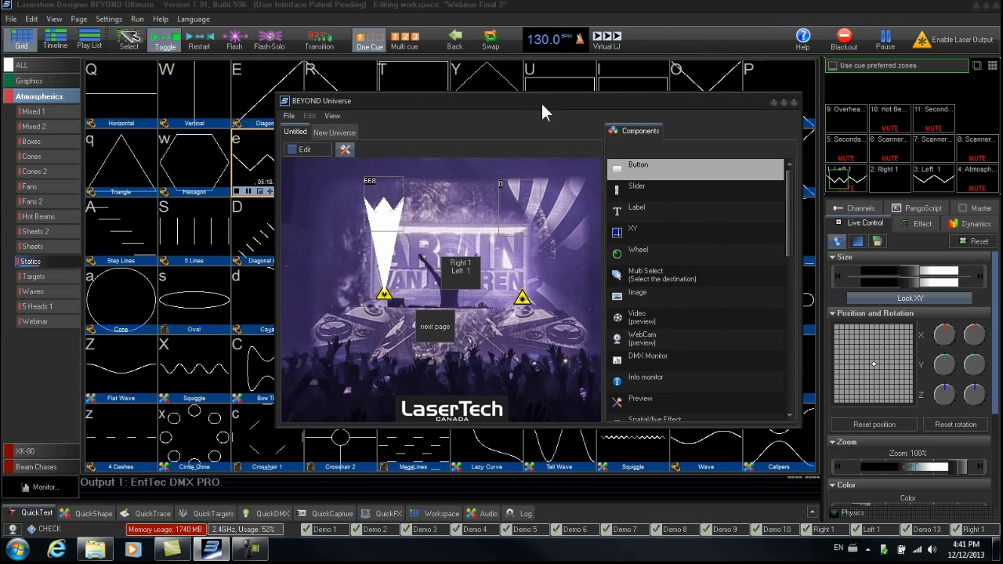
- Trigger the next page button repeatedly to step through the cue grid pages
click(441, 336)
click(440, 336)
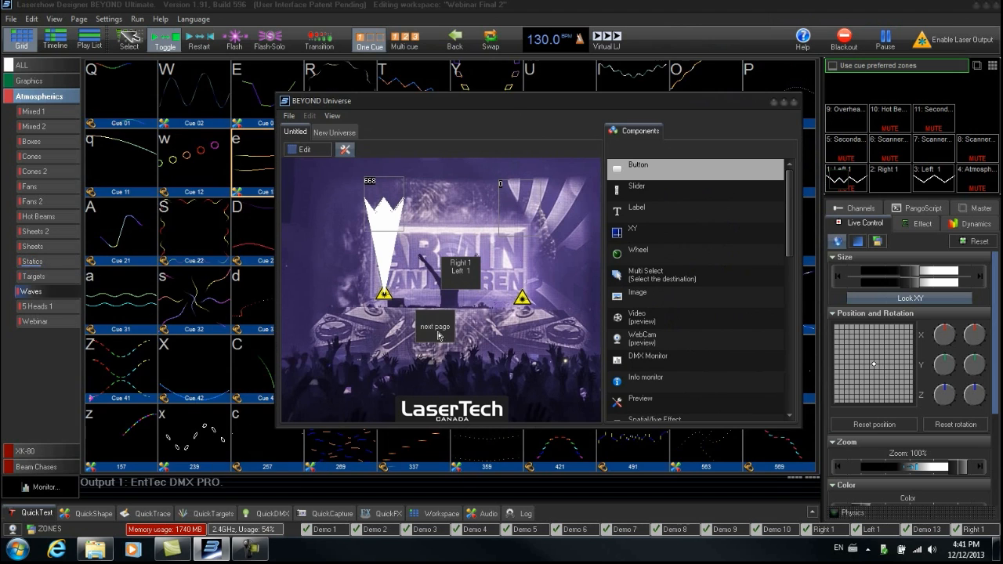
click(439, 335)
click(439, 337)
click(439, 337)
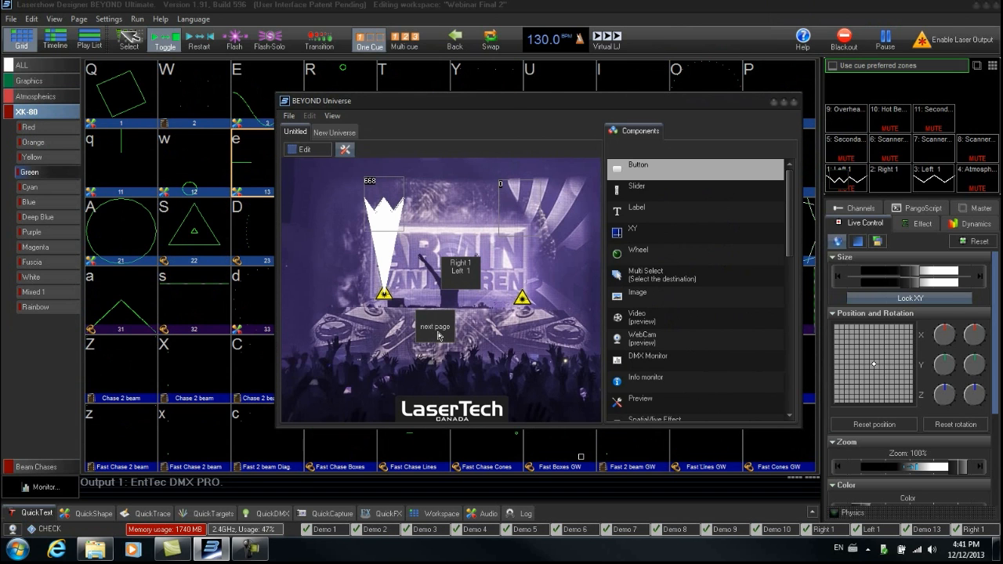
click(439, 336)
click(439, 337)
click(439, 335)
click(439, 335)
click(439, 336)
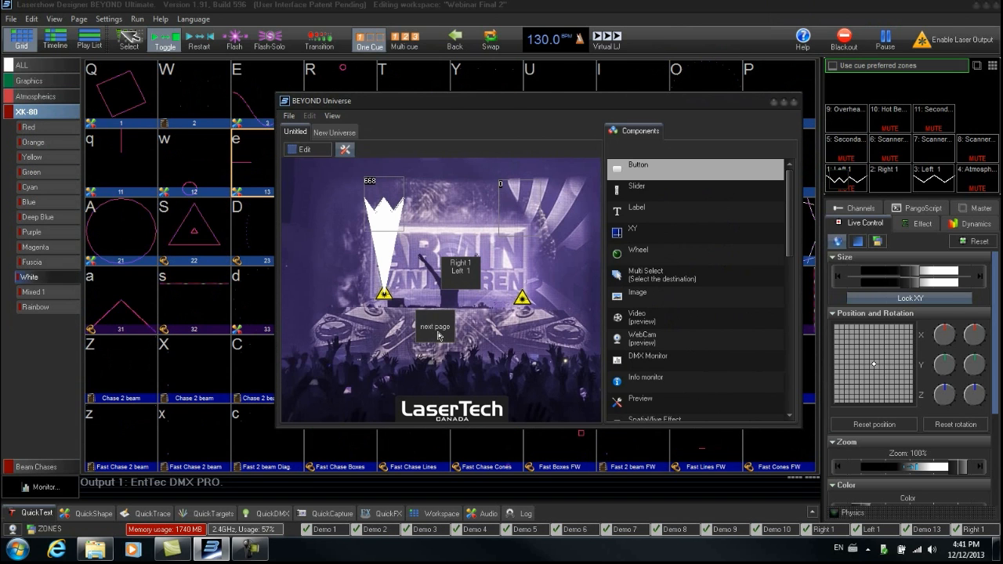
click(439, 336)
click(439, 336)
click(439, 335)
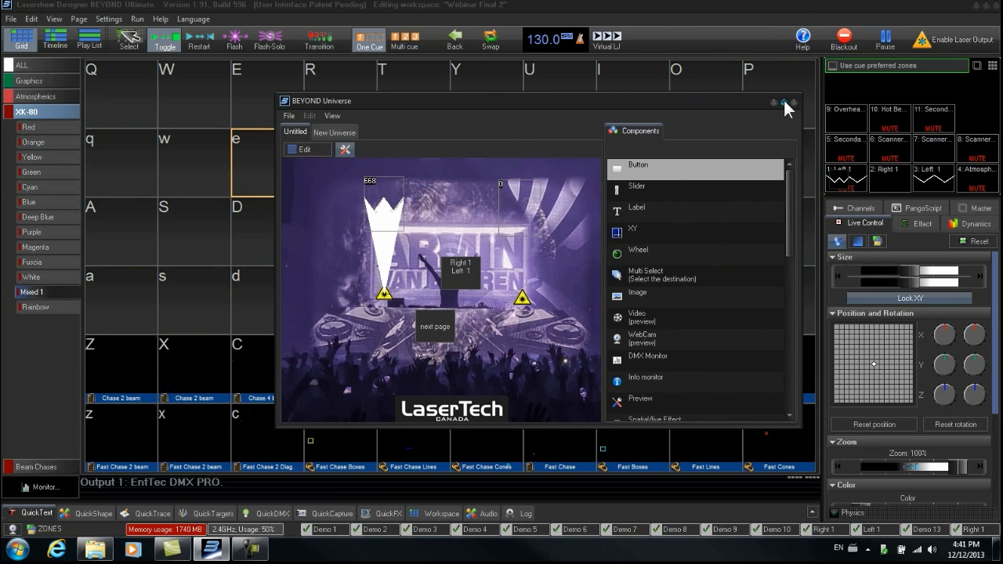
- Maximize the layout window in edit mode and place a slider component below the right laser projector
click(784, 102)
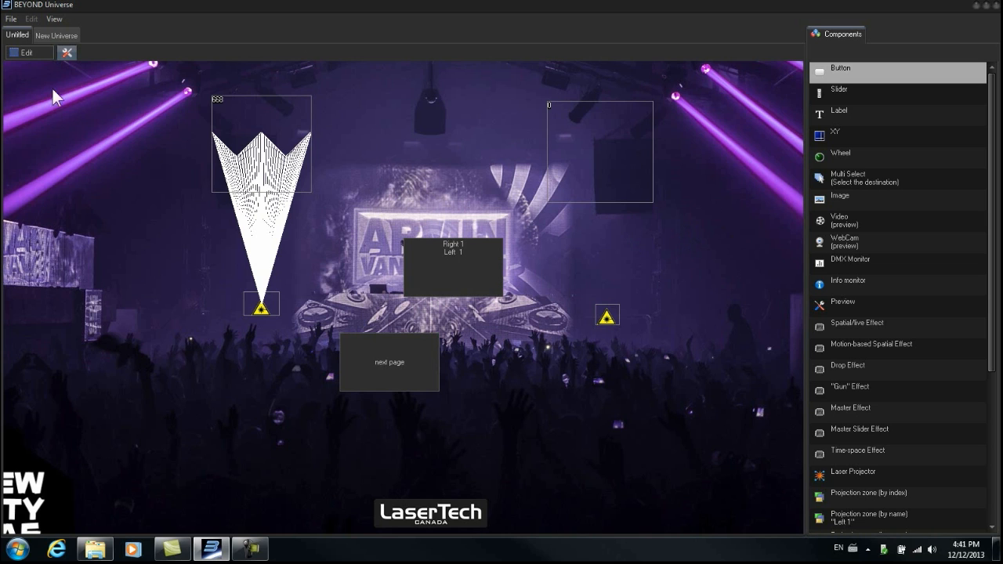
click(39, 52)
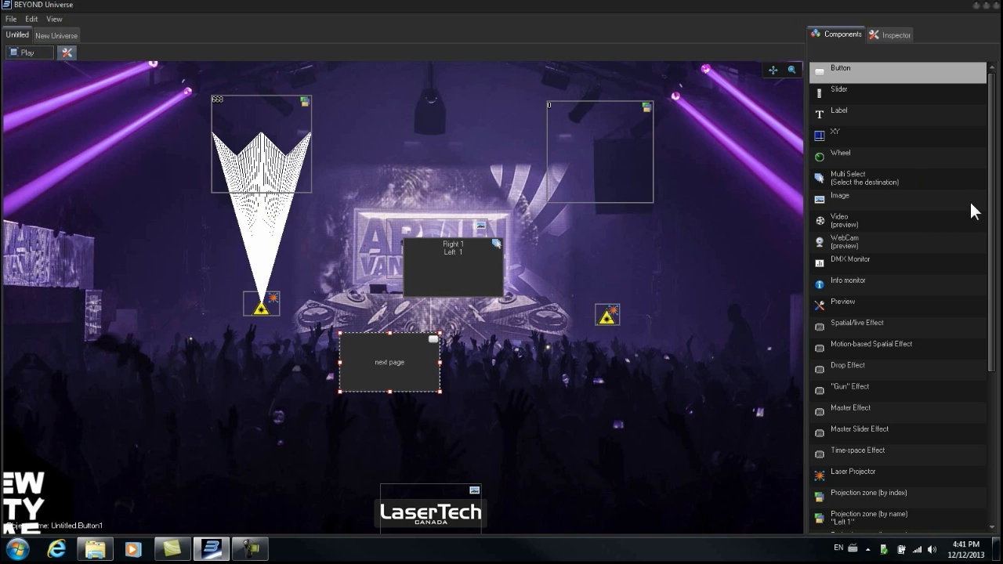
drag(994, 193, 996, 195)
click(821, 91)
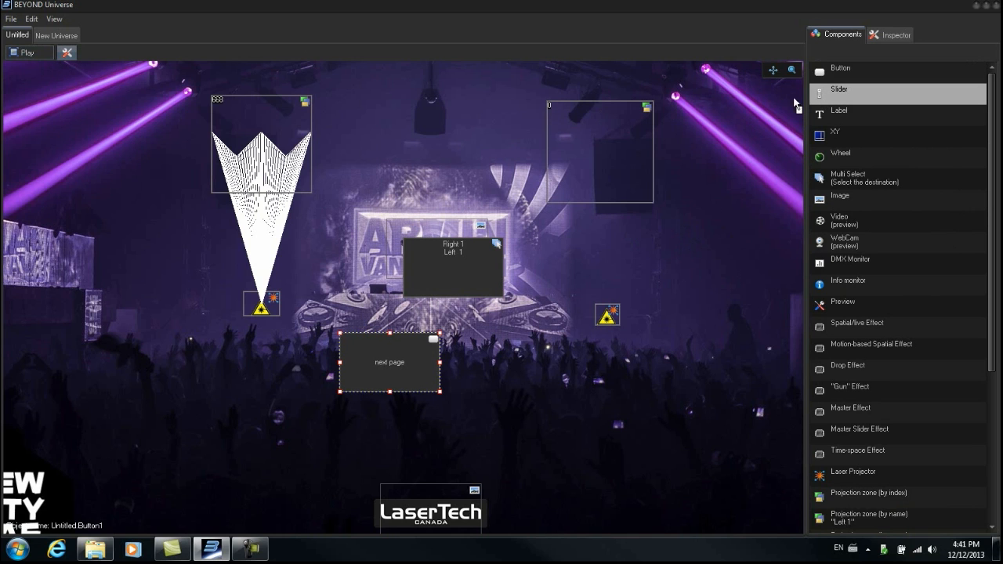
click(582, 396)
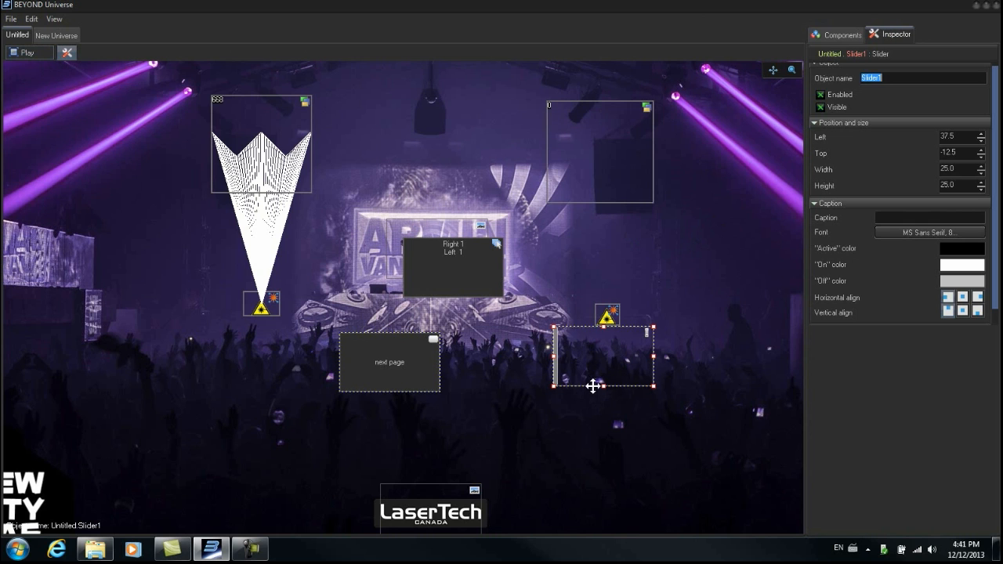
- Set the slider's orientation to Vertical and resize it into a tall narrow strip
click(855, 34)
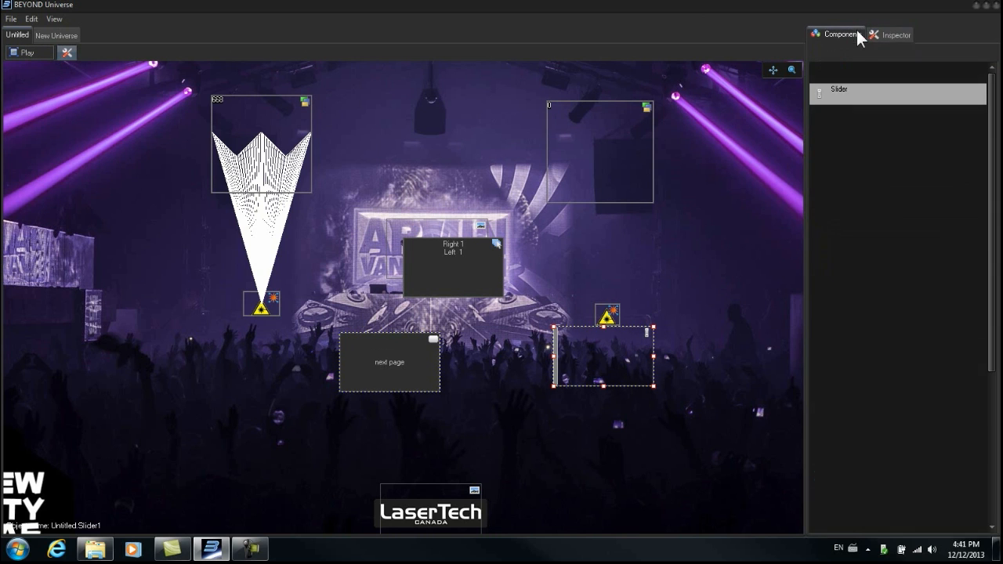
click(879, 35)
drag(994, 171, 998, 267)
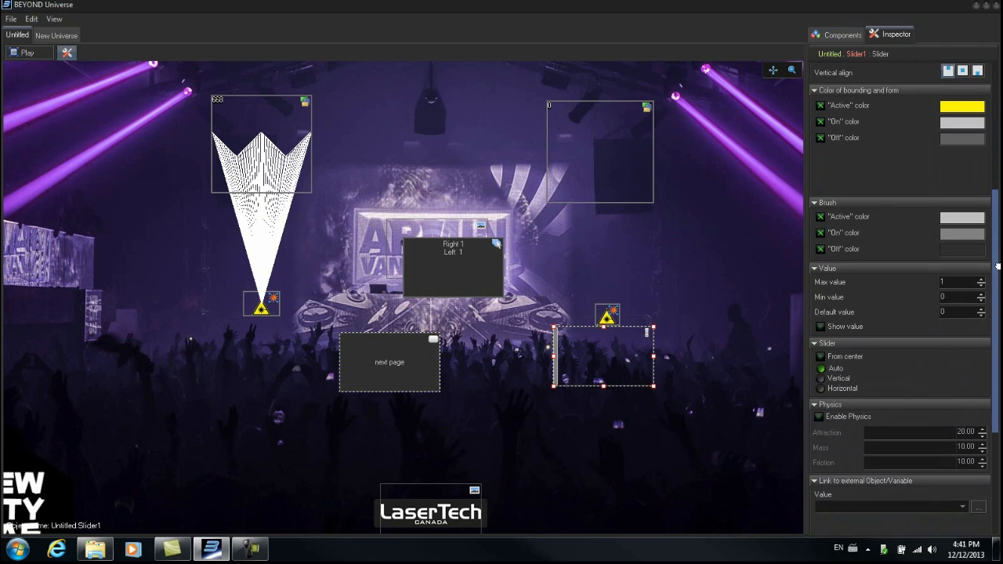
click(821, 378)
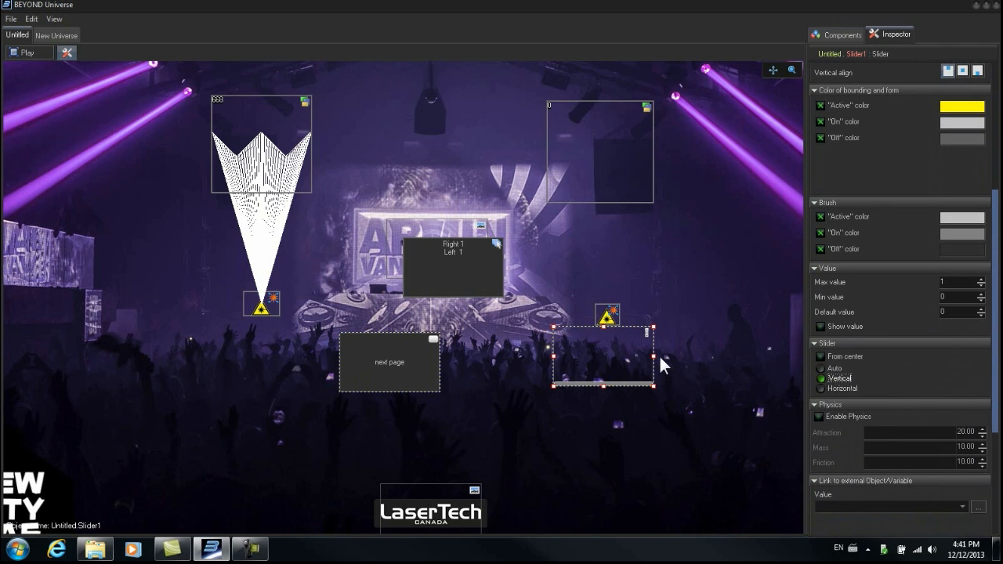
drag(654, 354, 572, 449)
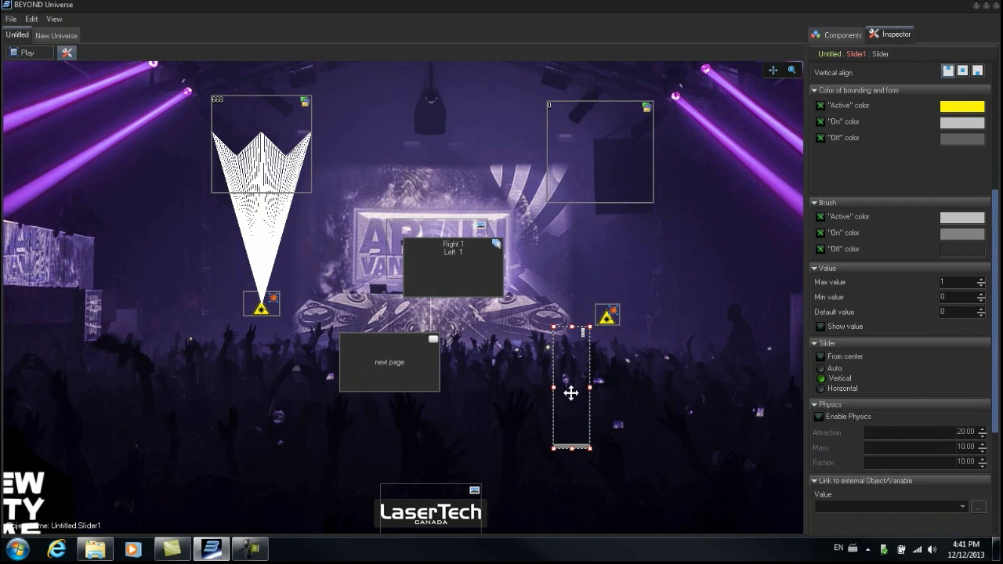
drag(571, 390, 572, 413)
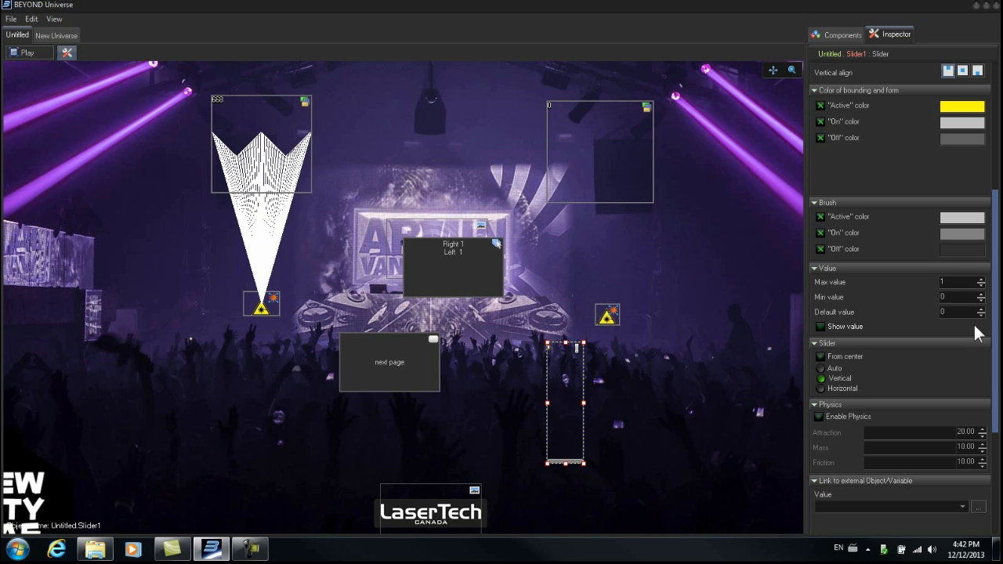
- Link the slider's value to the external variable MASTER.ColorSlider
drag(992, 381, 991, 461)
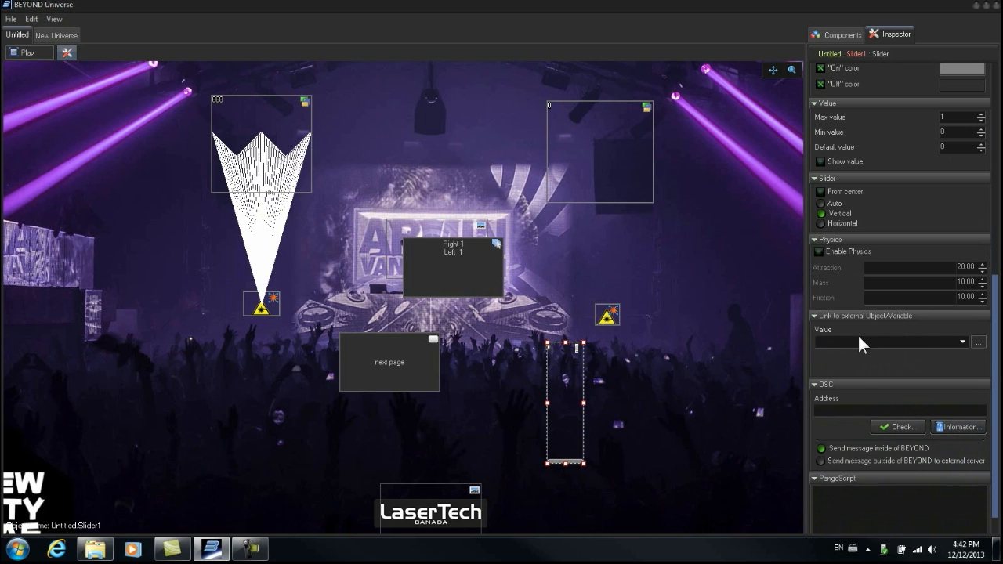
click(980, 345)
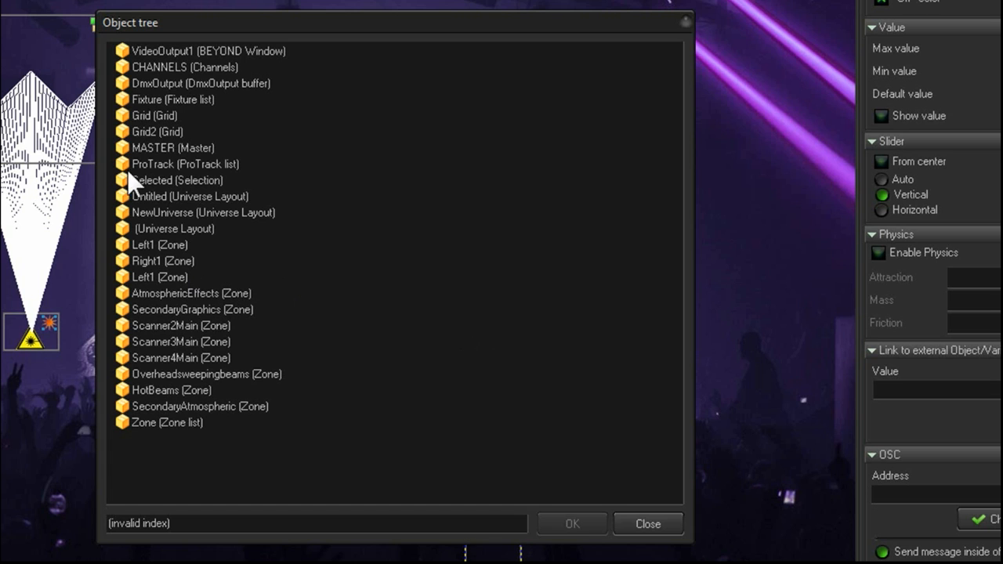
double_click(126, 149)
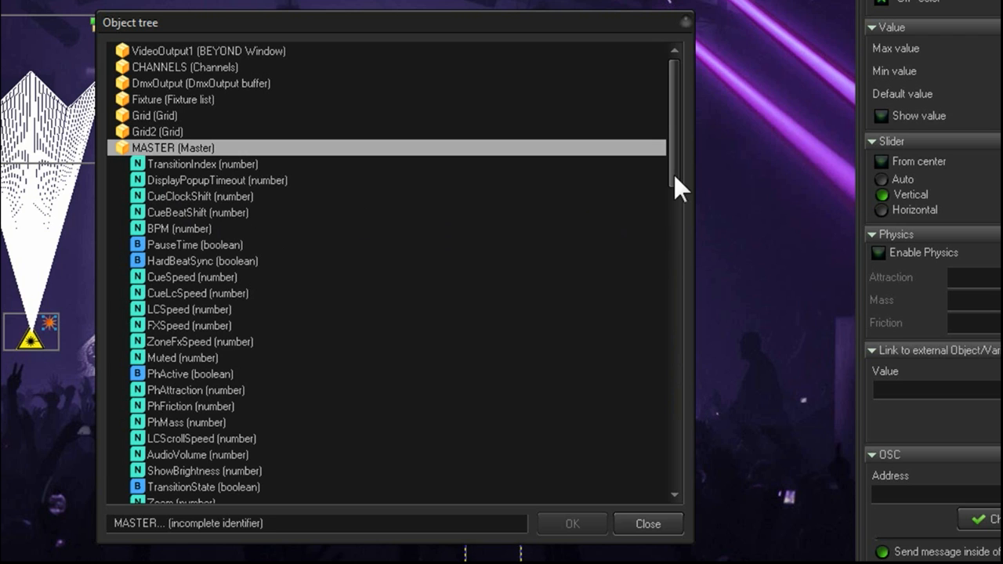
drag(671, 163, 657, 259)
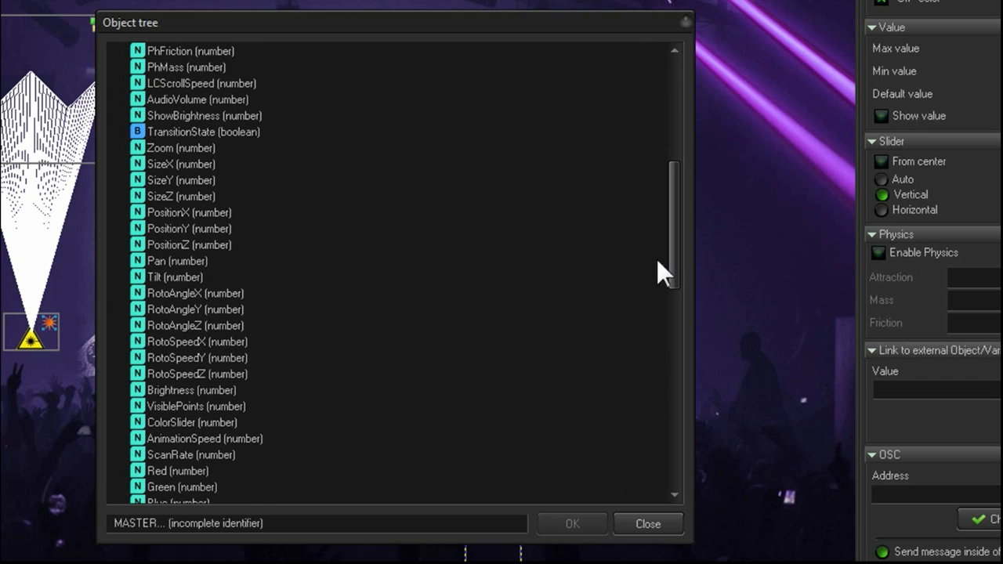
click(138, 421)
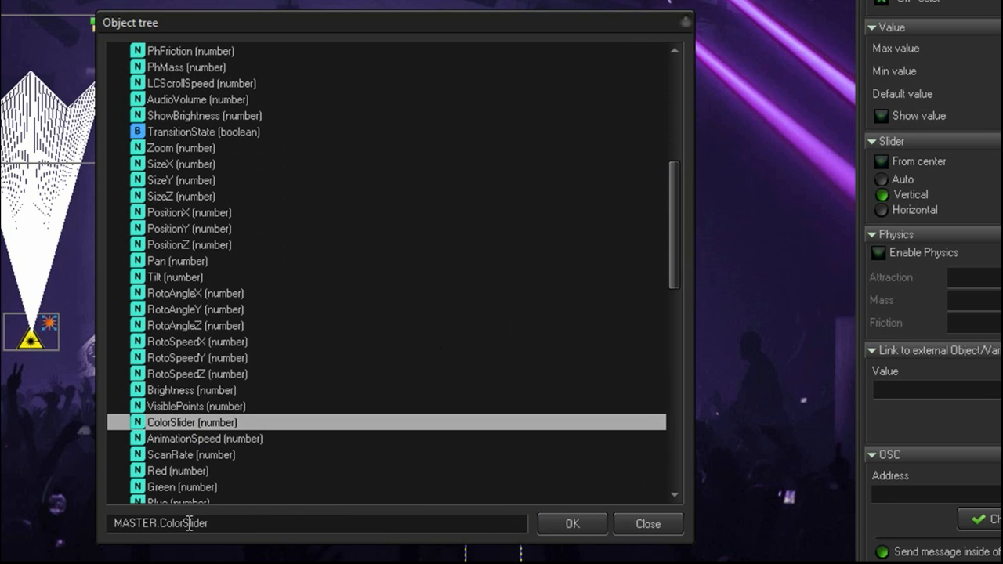
click(588, 522)
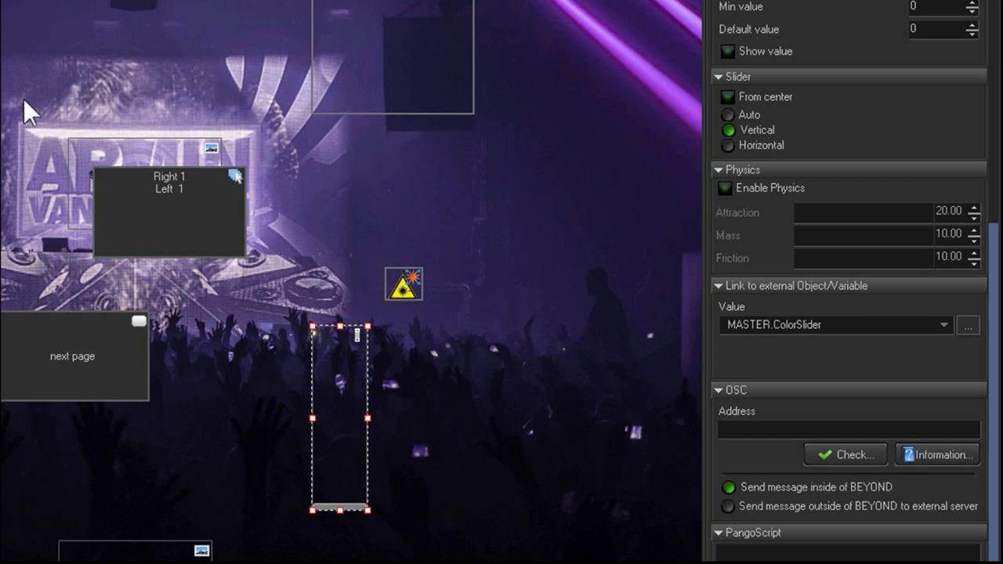
- Set the slider's maximum value to 255
drag(991, 332, 993, 297)
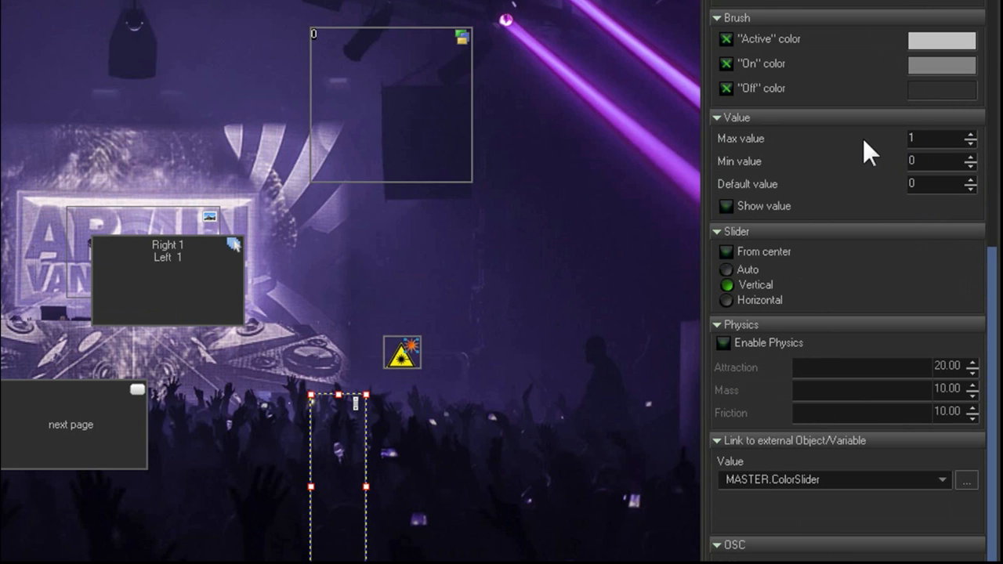
double_click(923, 137)
text(255)
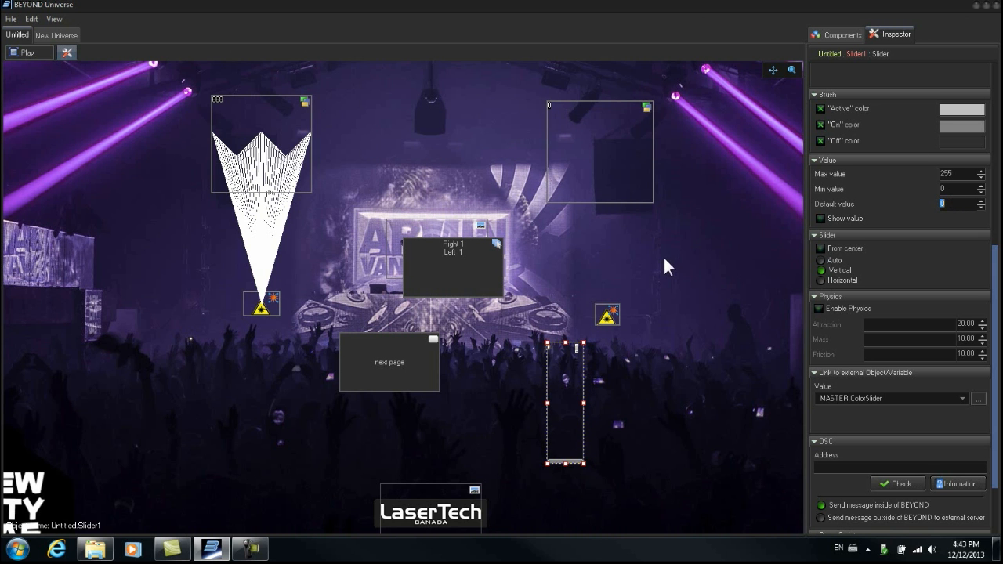
- Switch to play mode and move the slider up to change the laser's color
click(28, 48)
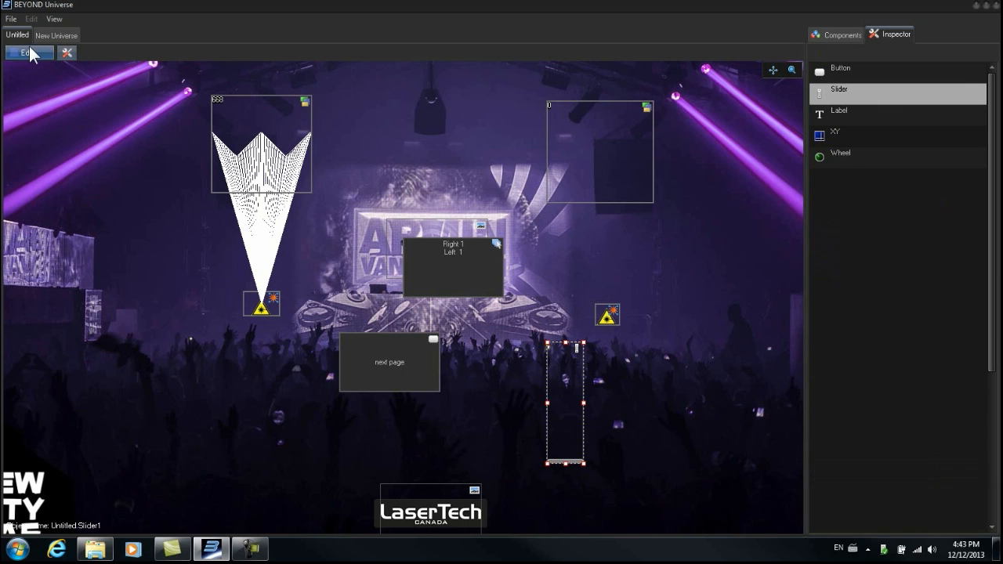
click(987, 6)
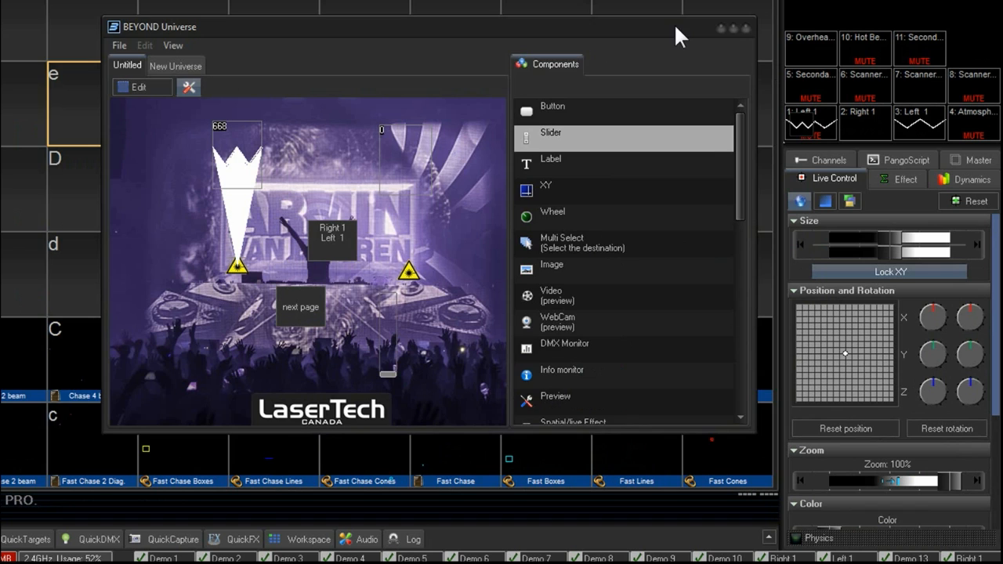
drag(741, 105, 682, 96)
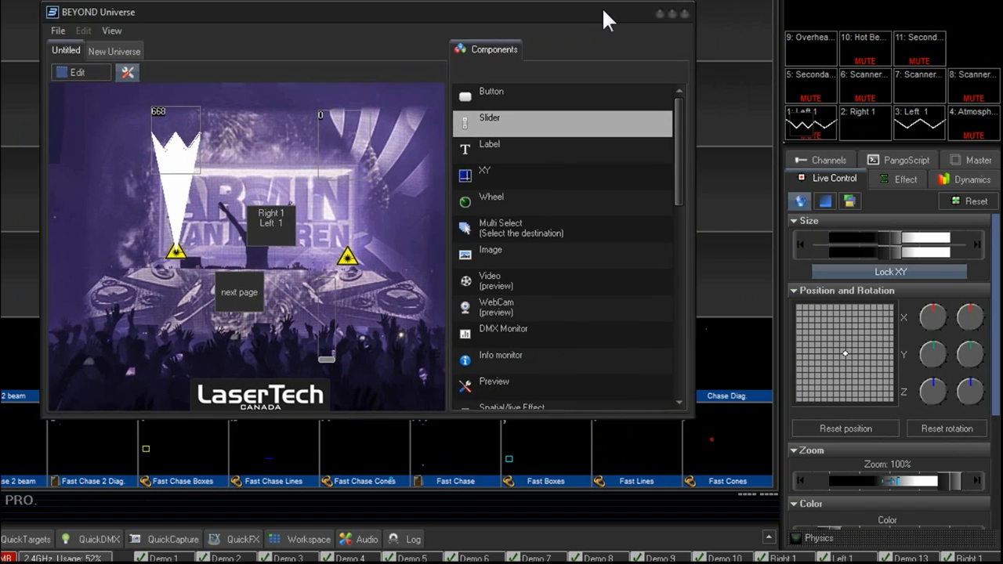
drag(604, 10, 534, 13)
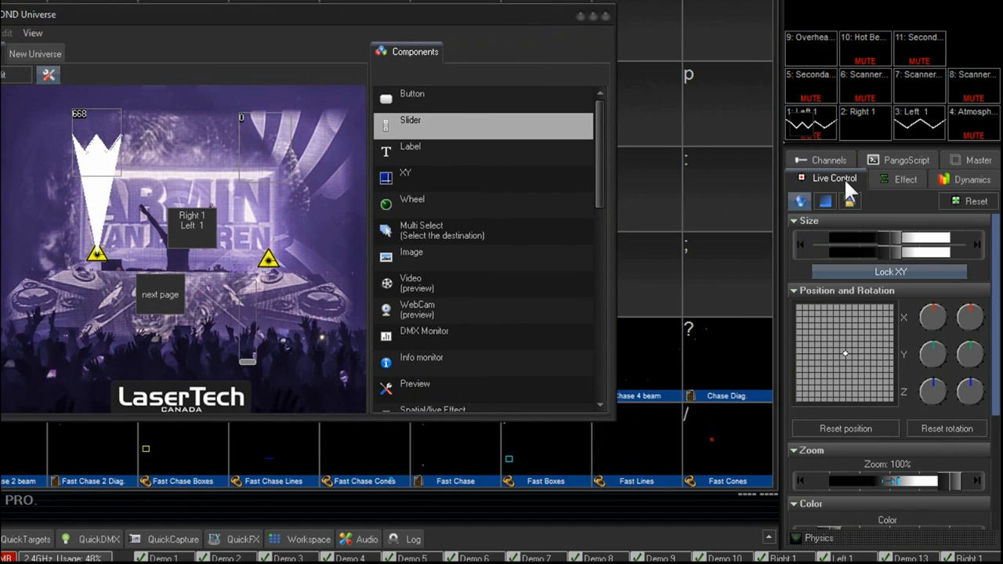
drag(995, 287, 994, 391)
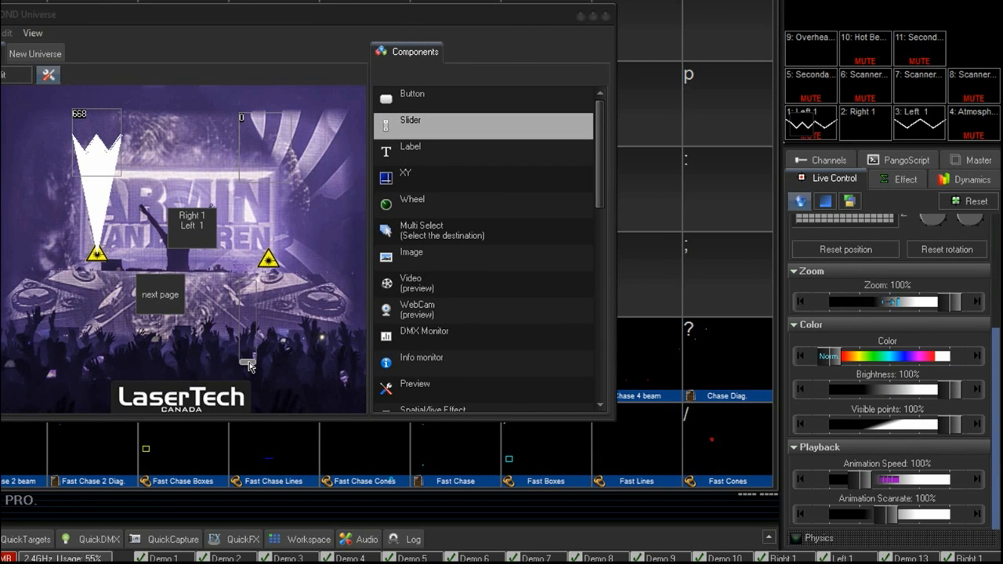
mouse_move(249, 366)
mouse_down()
mouse_move(263, 294)
mouse_move(258, 363)
mouse_up()
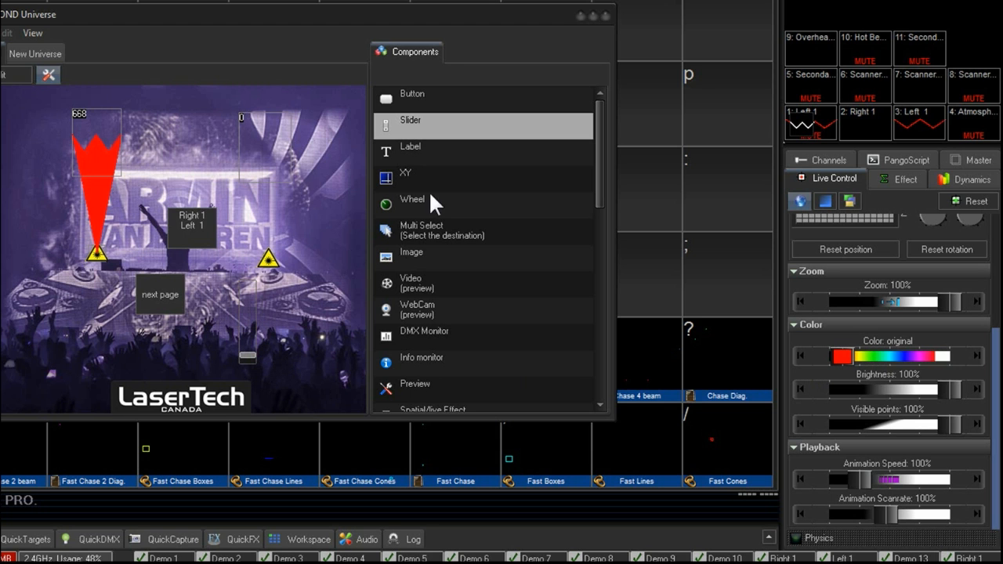
- Return to edit mode and place a wheel component to the right of the vertical slider
click(593, 14)
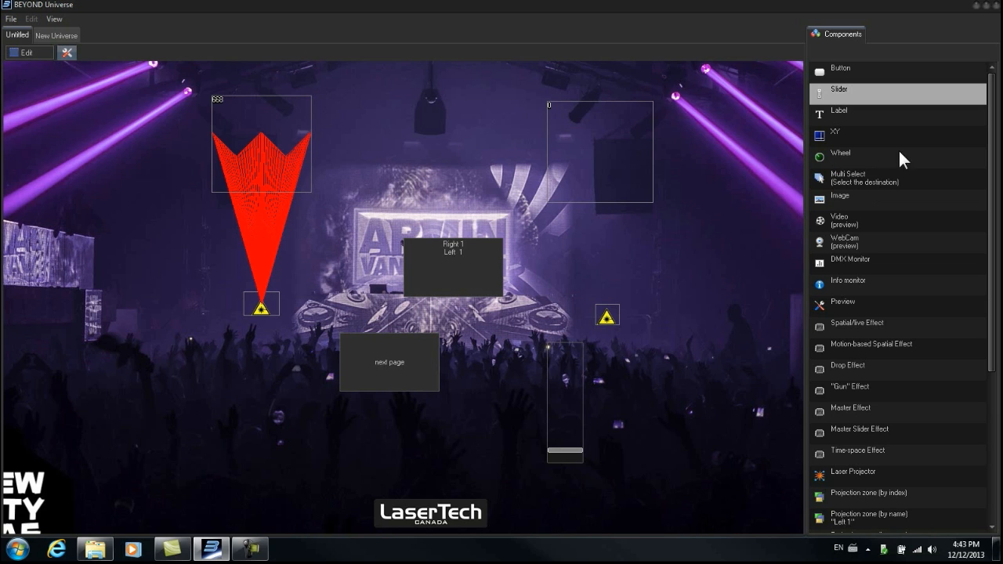
click(39, 50)
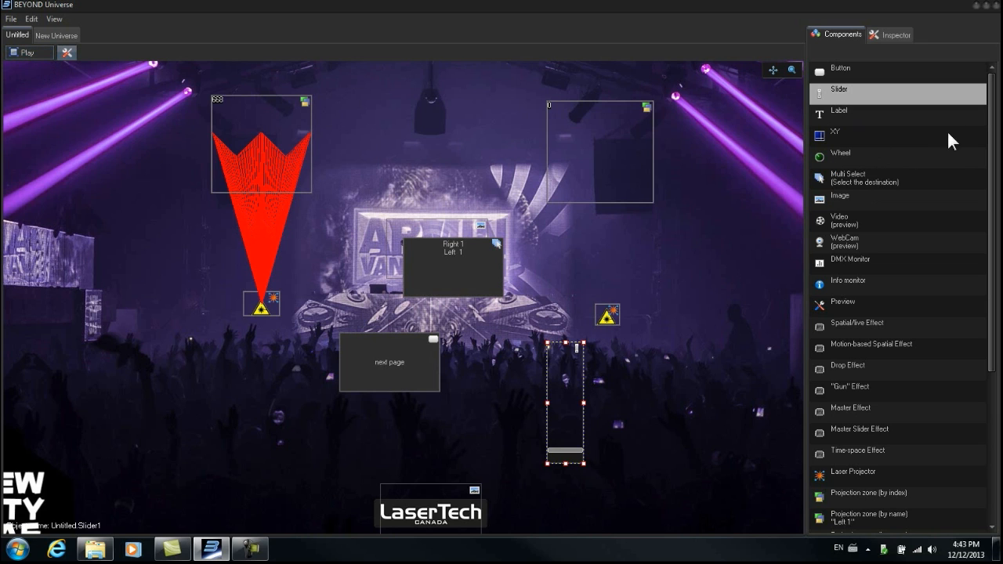
click(820, 154)
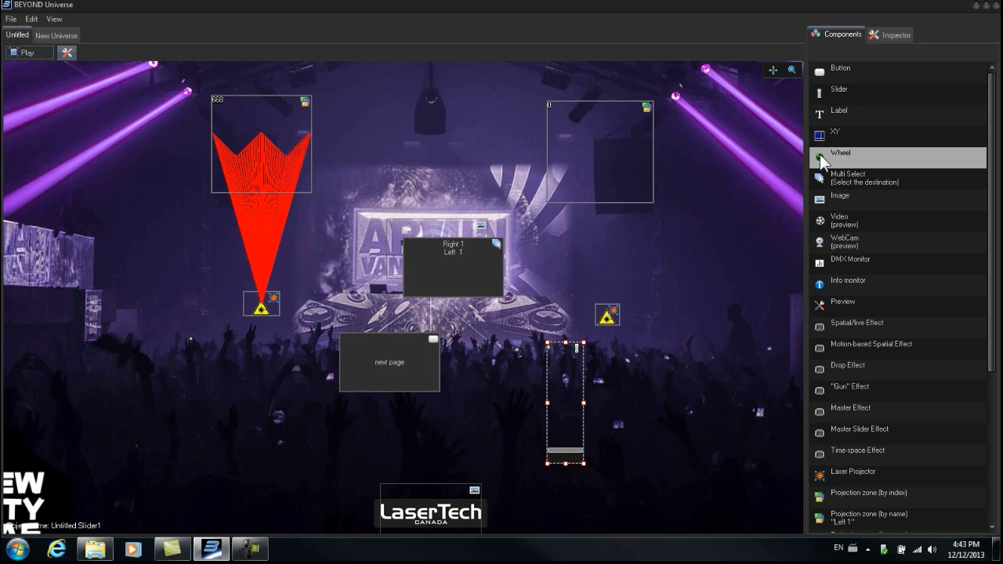
click(673, 385)
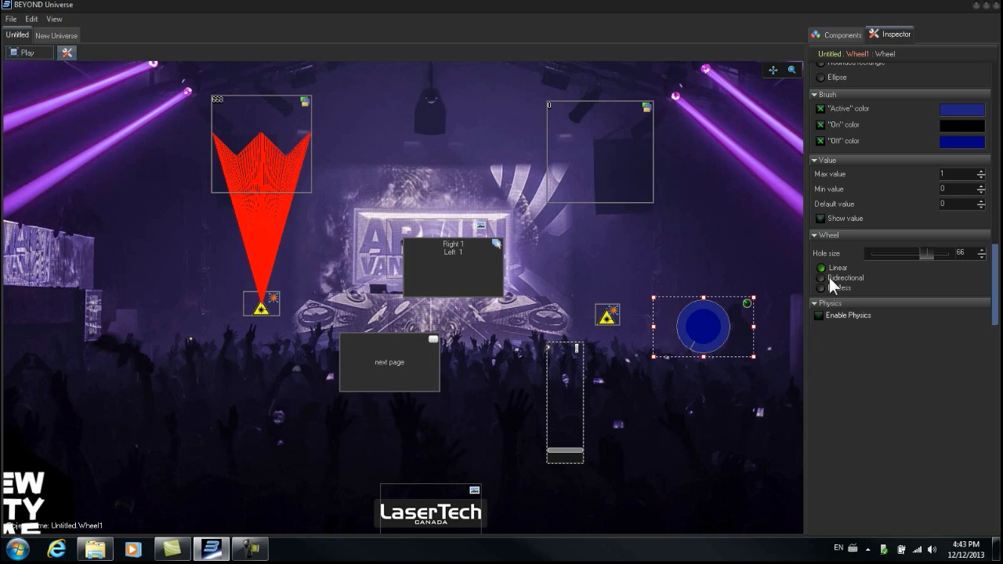
- Link the wheel's value to the external variable MASTER.Zoom
click(845, 36)
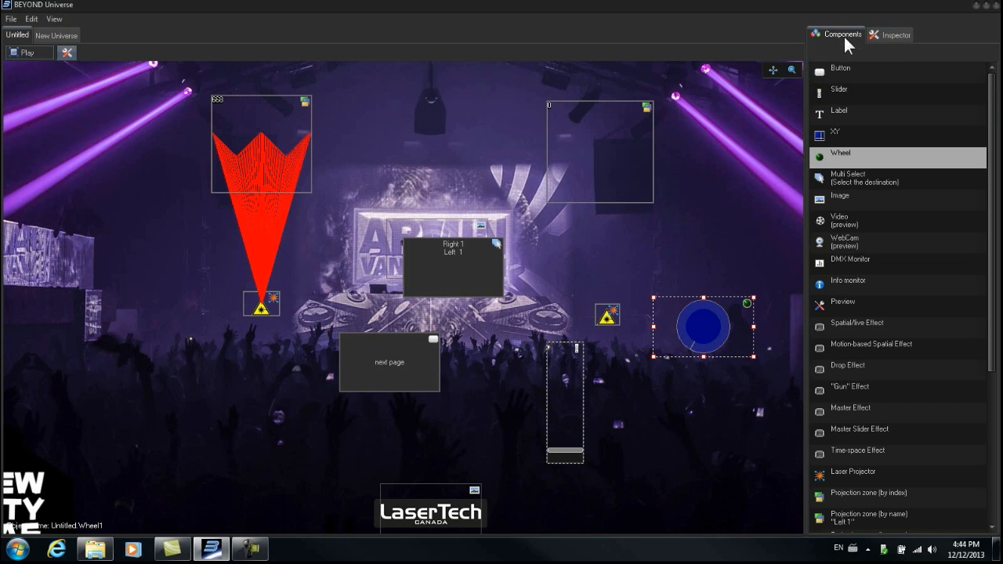
click(897, 36)
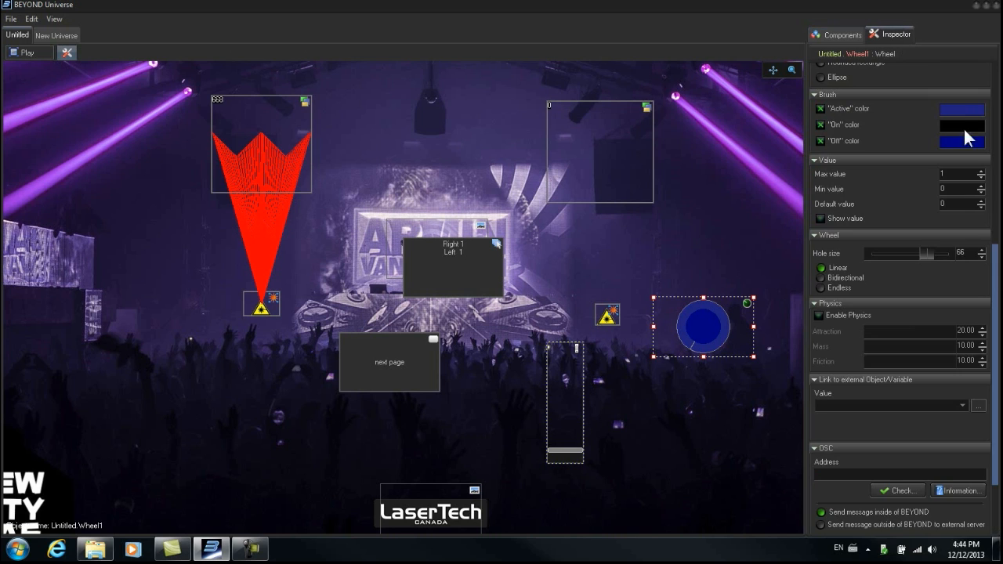
drag(995, 268, 996, 326)
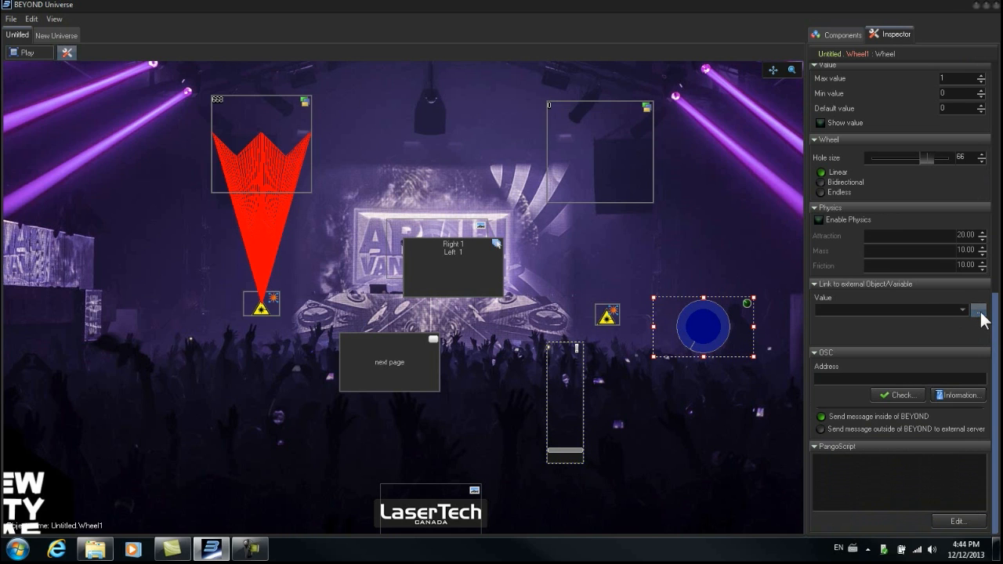
click(978, 311)
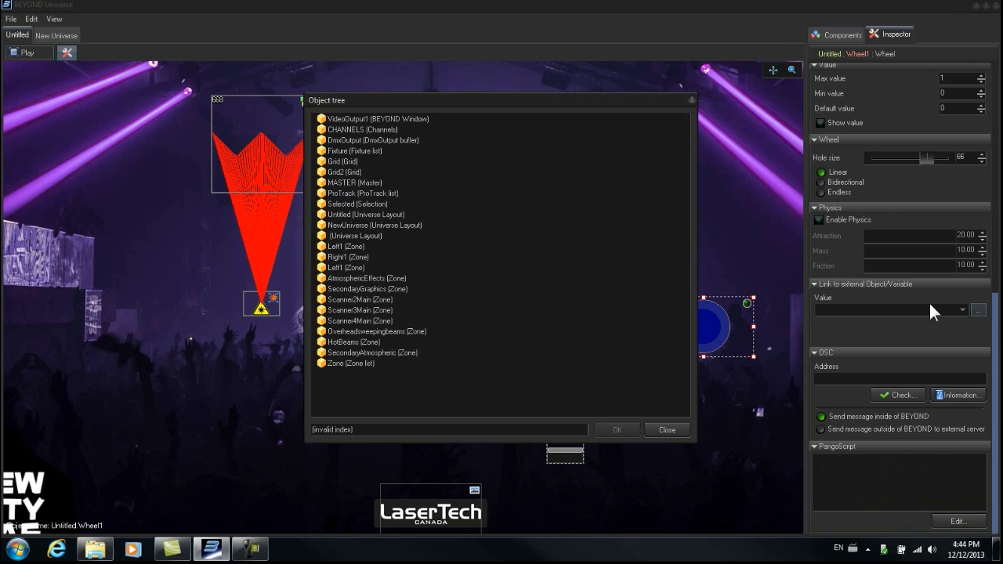
double_click(326, 184)
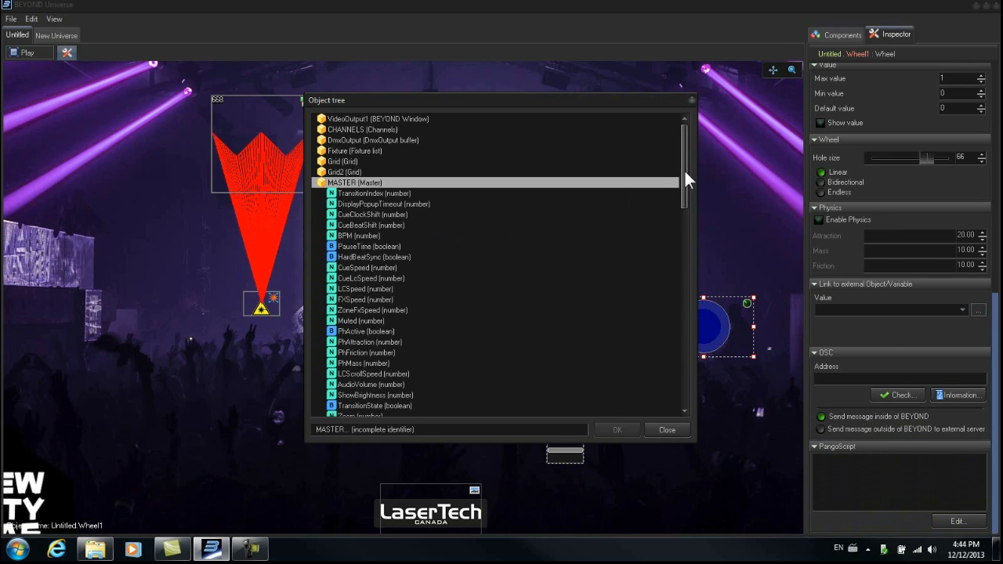
drag(684, 171, 693, 236)
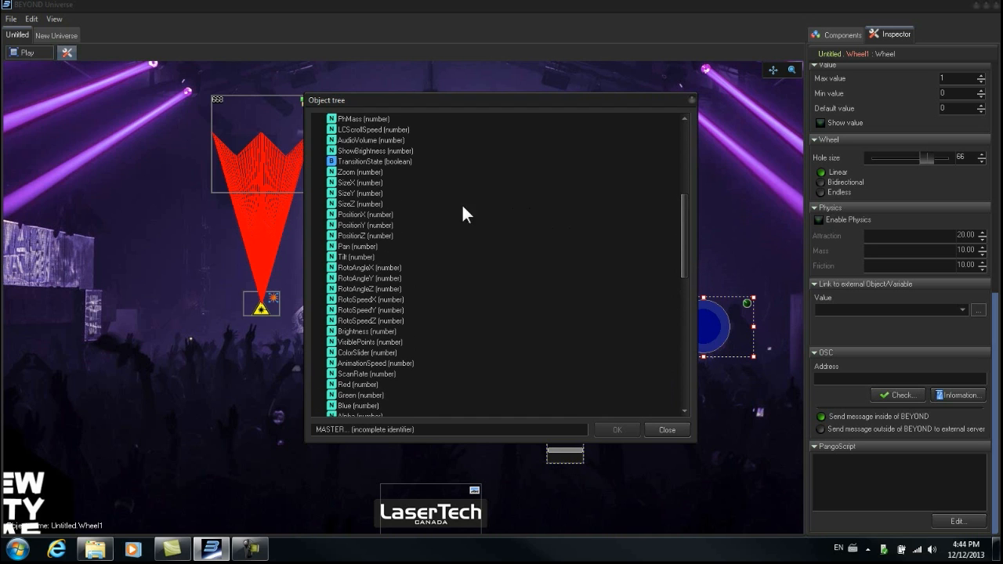
click(345, 173)
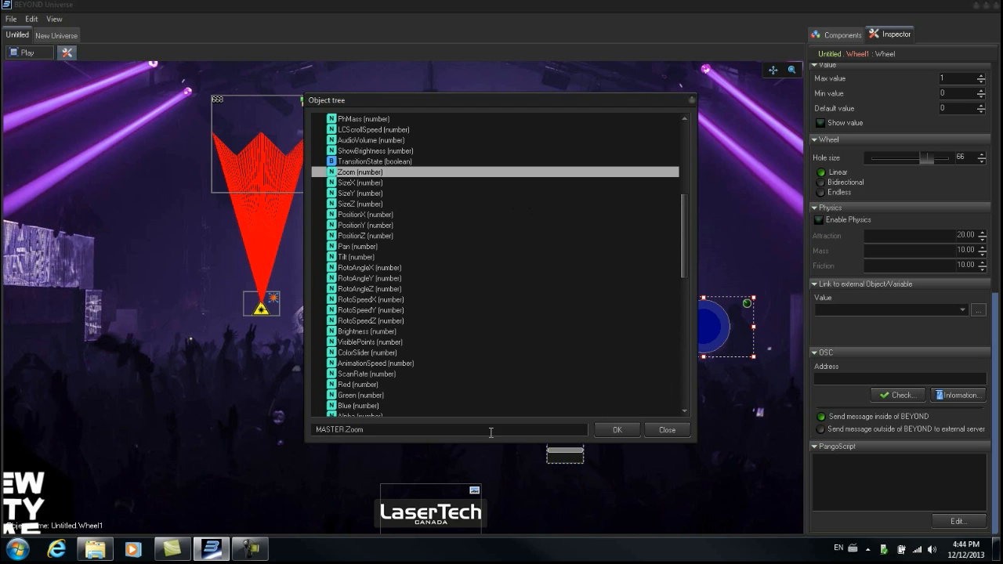
click(617, 427)
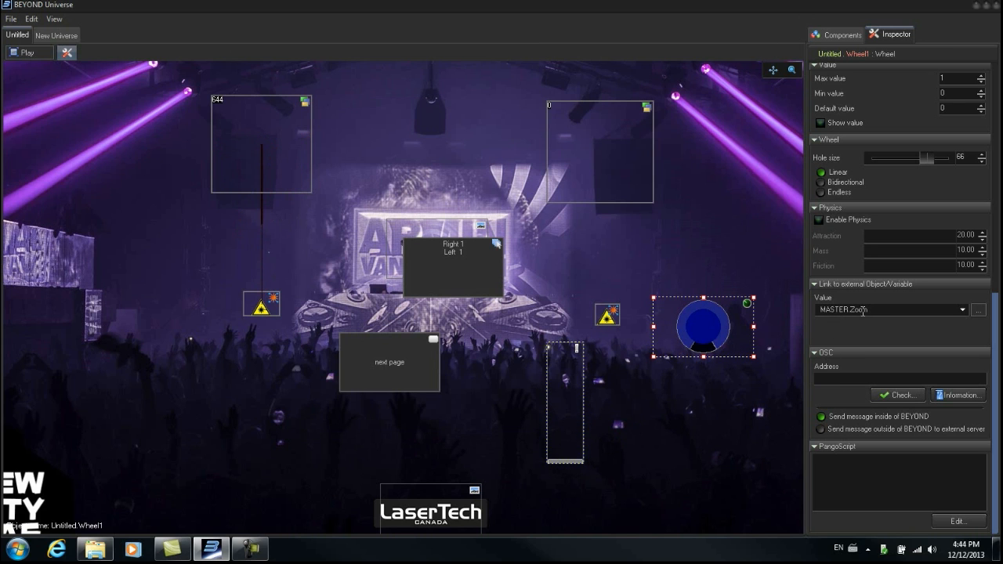
- Test the wheel in play mode by turning it to change the laser's zoom, and return to edit mode
drag(995, 337, 993, 322)
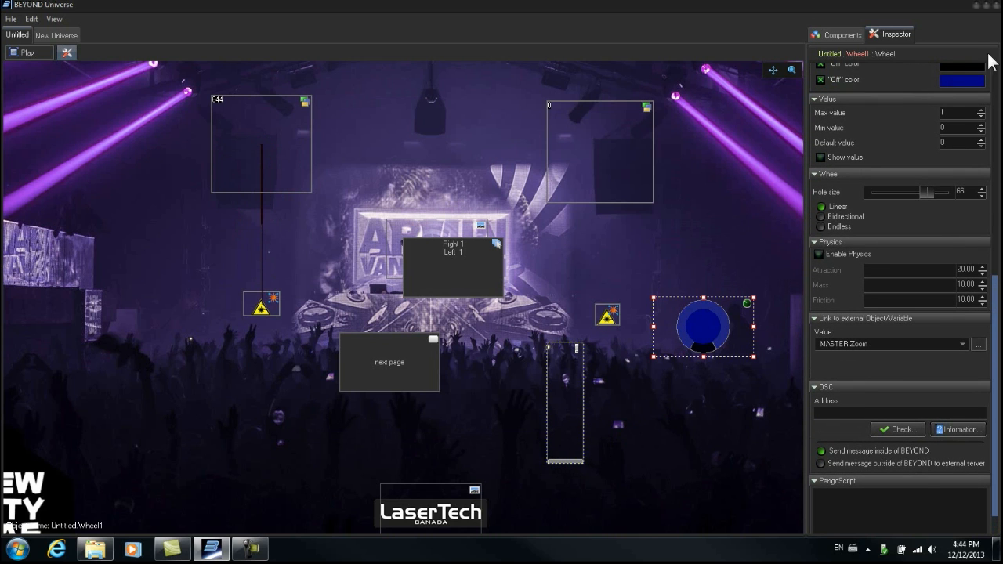
click(986, 6)
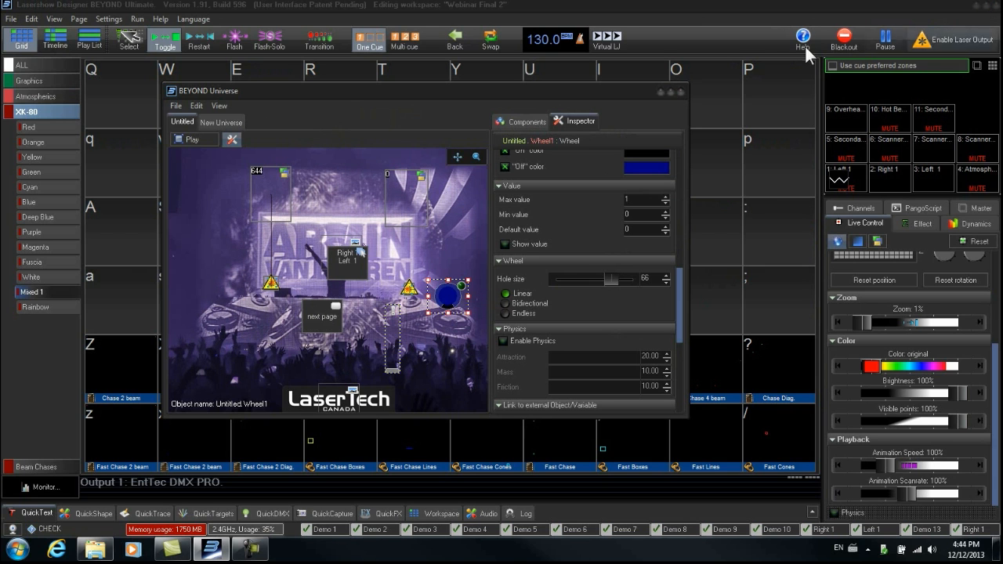
drag(997, 360, 997, 336)
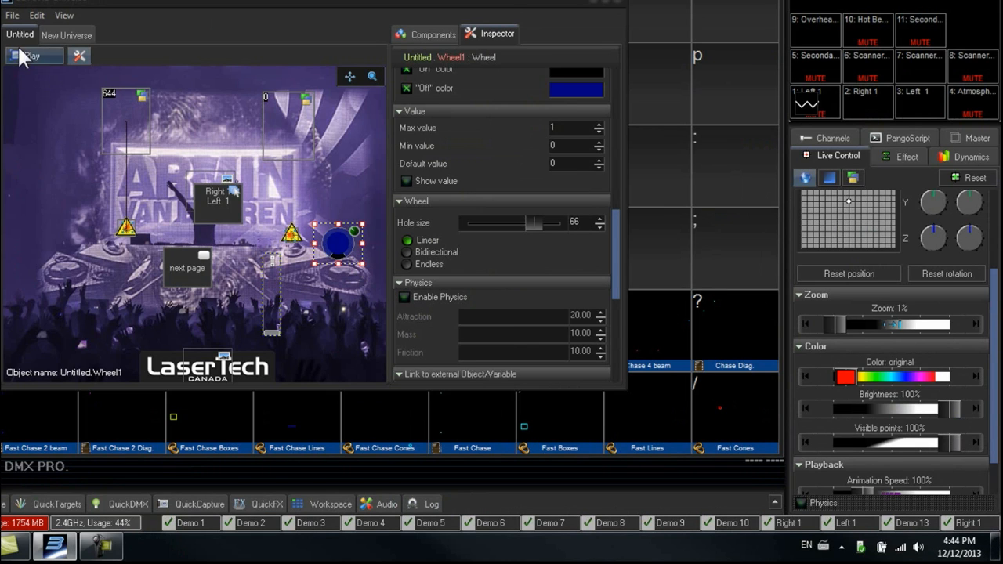
click(20, 53)
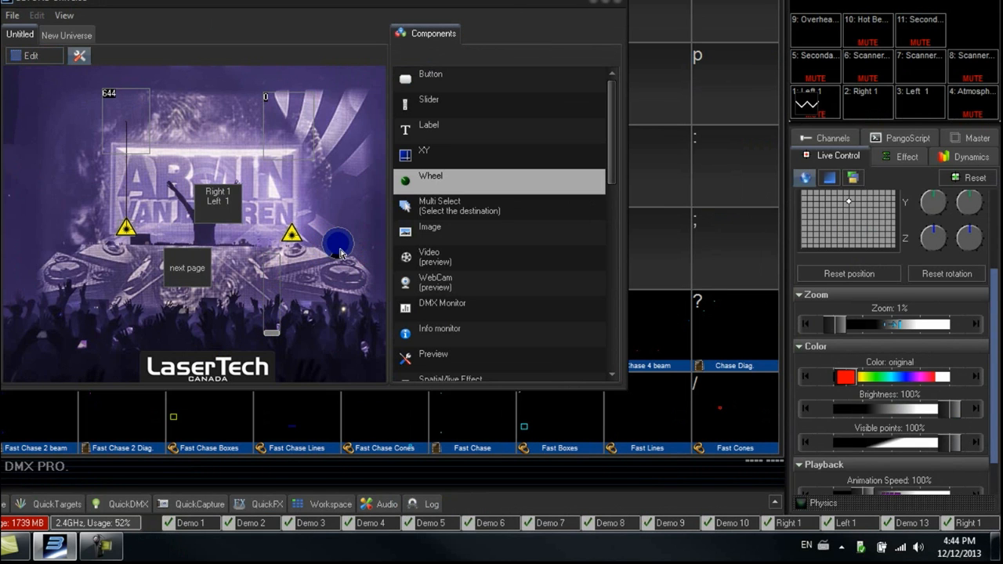
drag(335, 254, 345, 223)
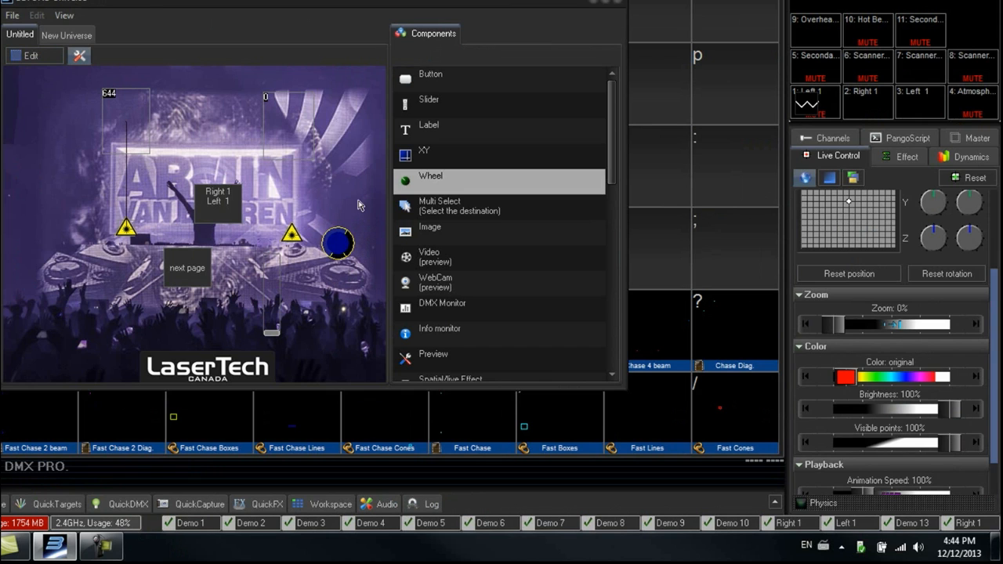
drag(296, 237, 370, 217)
click(38, 55)
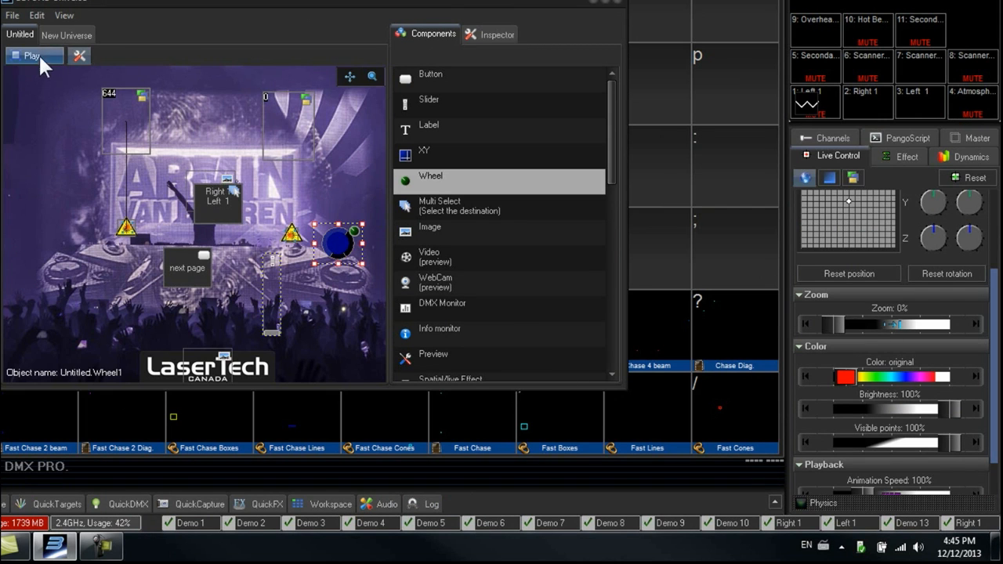
click(608, 6)
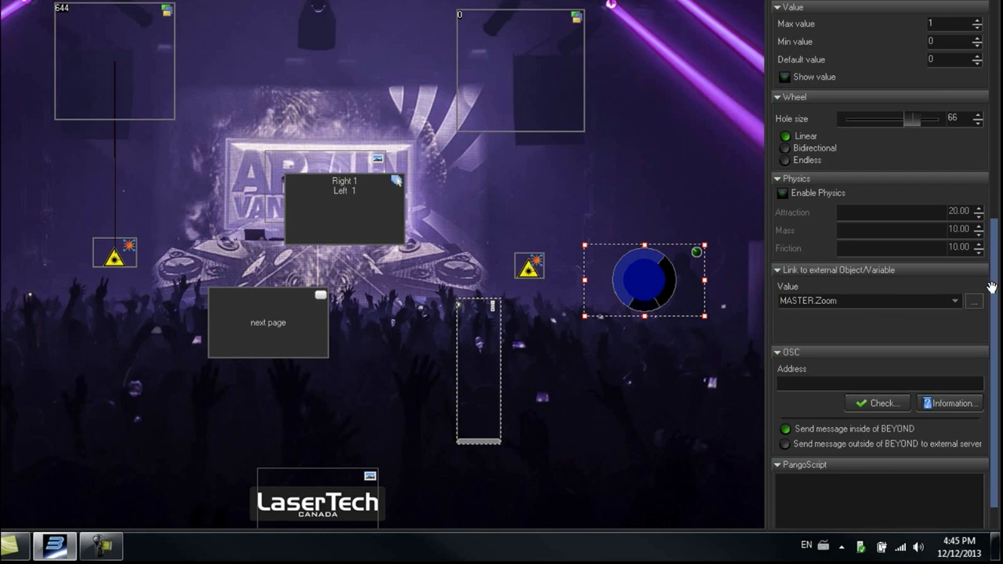
- Set the wheel's default value to 1 and its maximum value to 100
scroll(984, 267, up, 1)
scroll(985, 267, up, 3)
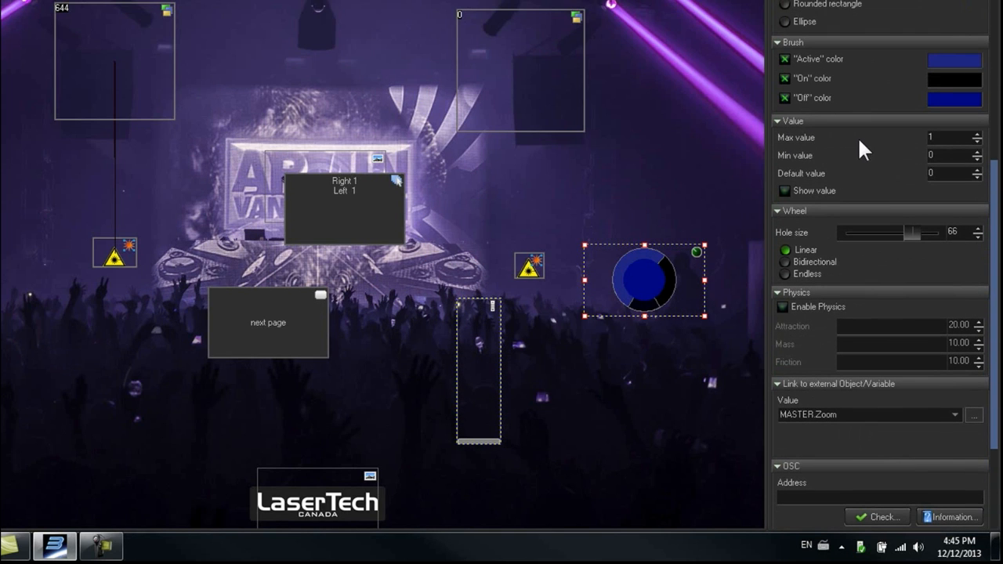
double_click(944, 173)
text(100)
key(BackSpace)
key(BackSpace)
click(959, 136)
text(1000)
key(BackSpace)
click(954, 179)
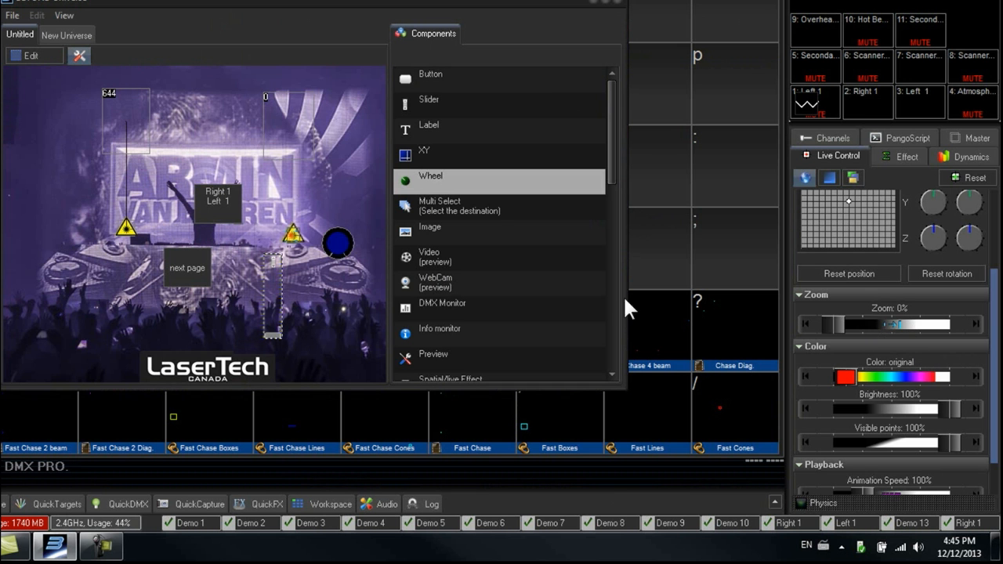
- Turn the wheel in play mode to zoom the laser beam, and return to edit mode
drag(335, 255, 332, 230)
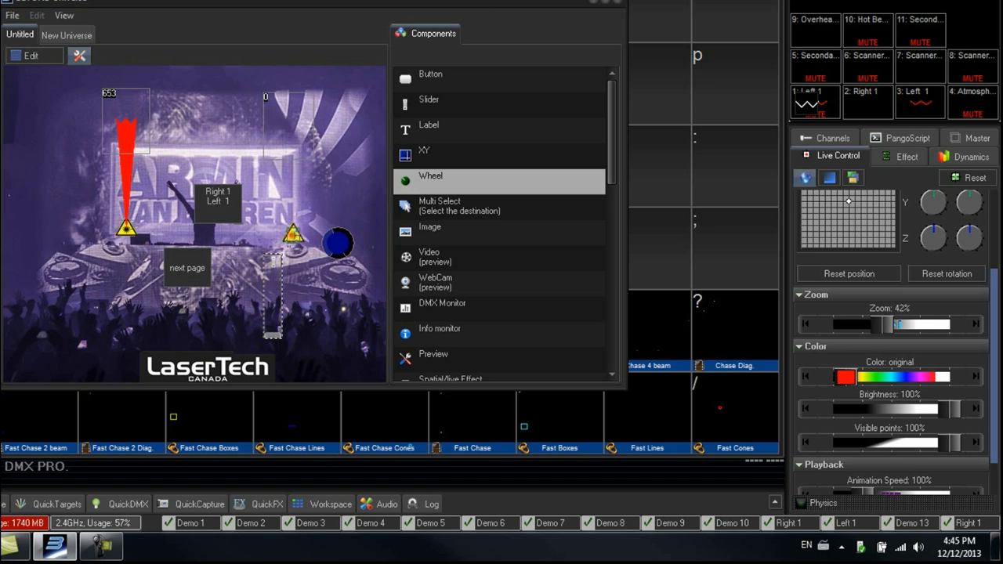
click(608, 8)
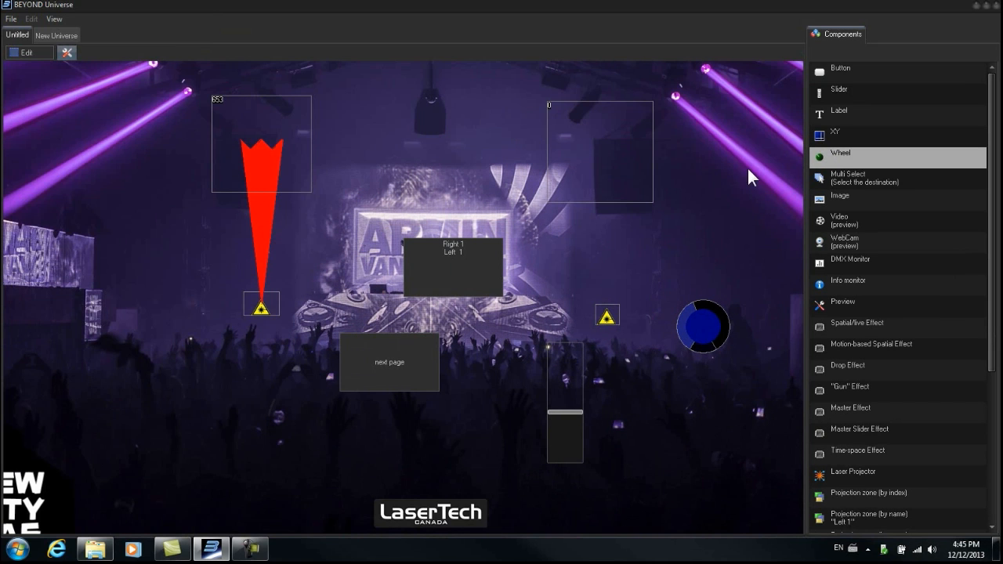
click(28, 53)
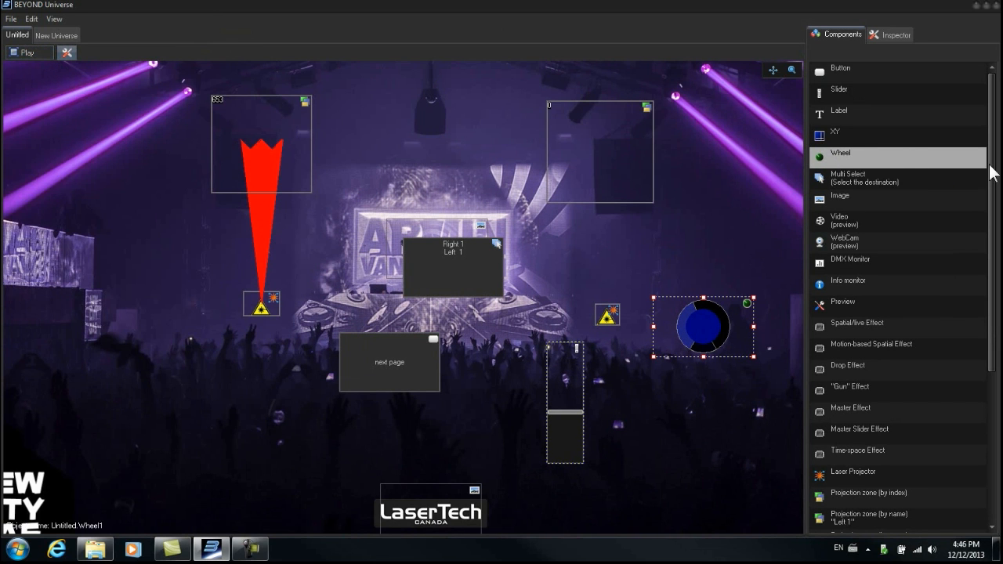
- Place a Master Effect button on the stage, left of the next page button
drag(992, 169, 993, 217)
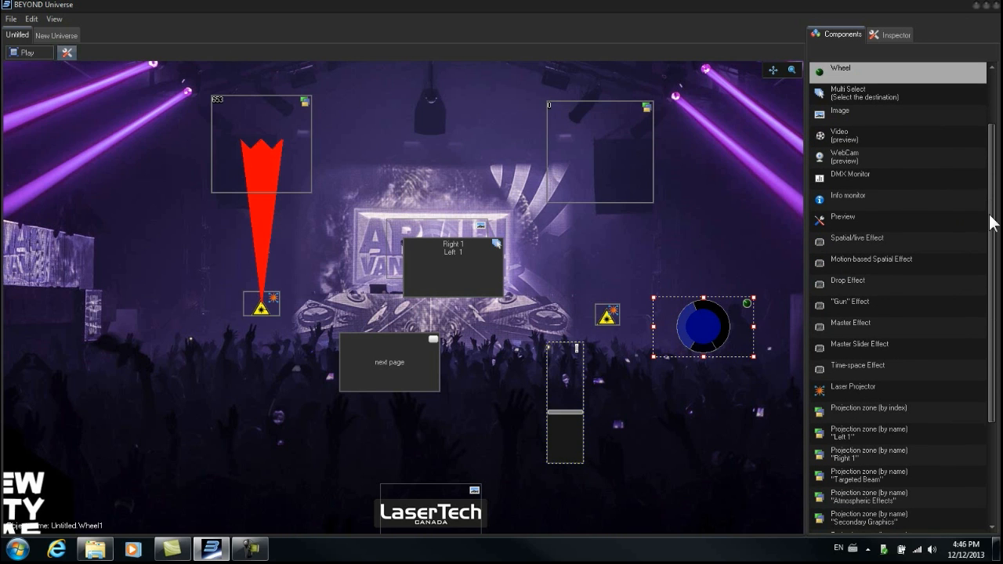
click(823, 327)
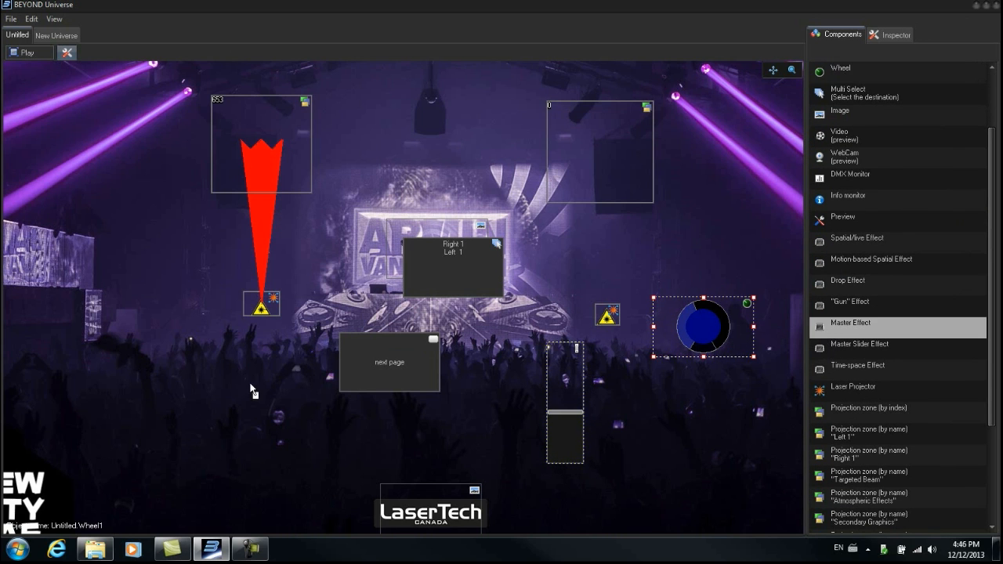
drag(162, 415, 160, 414)
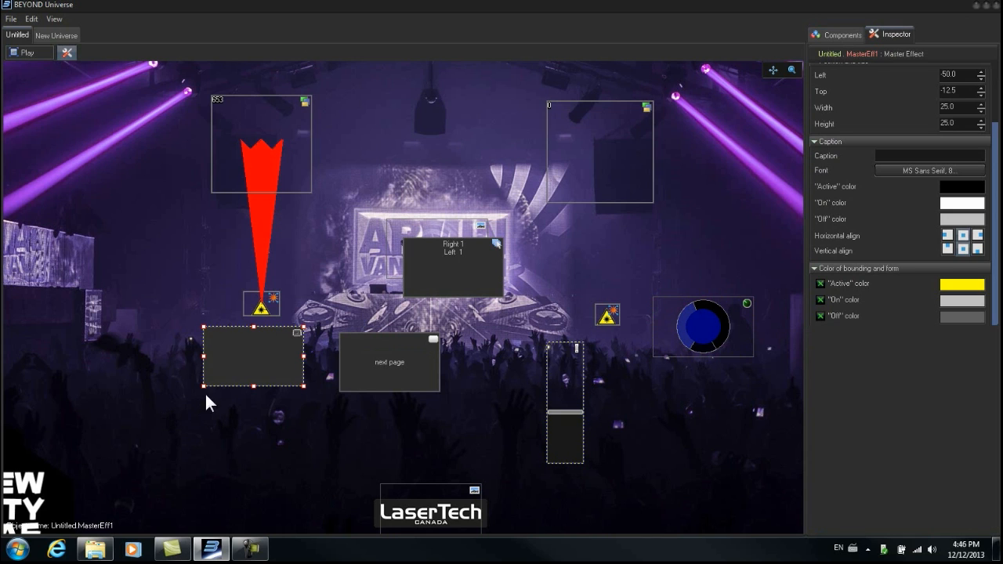
drag(251, 351, 180, 399)
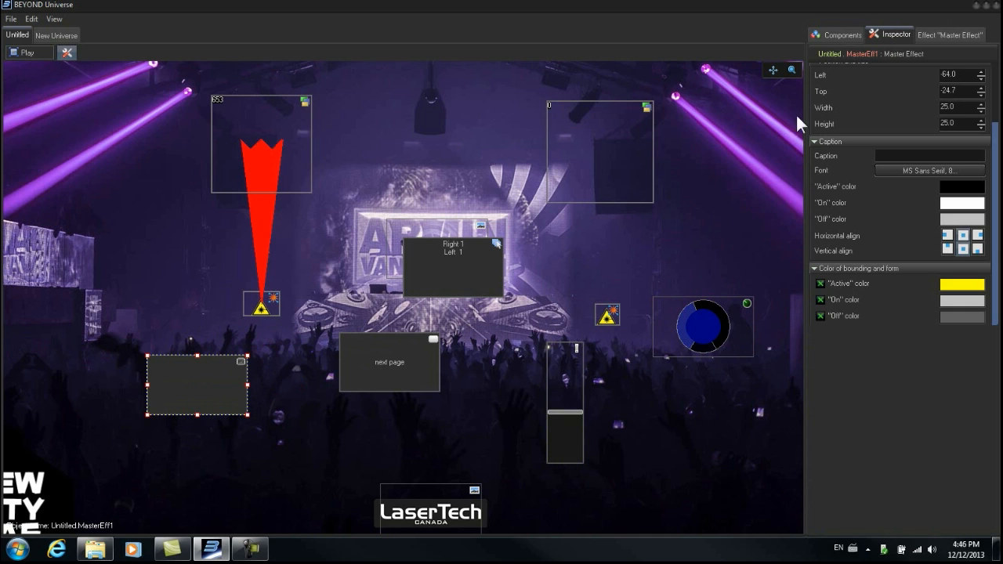
- Activate the master effect button in play mode and open its effect editor
click(851, 36)
click(893, 35)
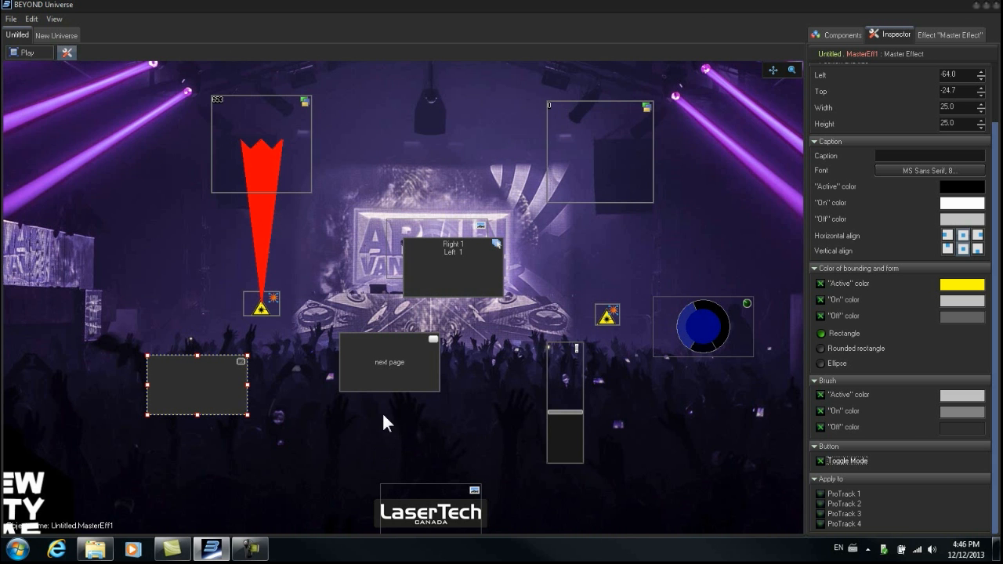
click(34, 52)
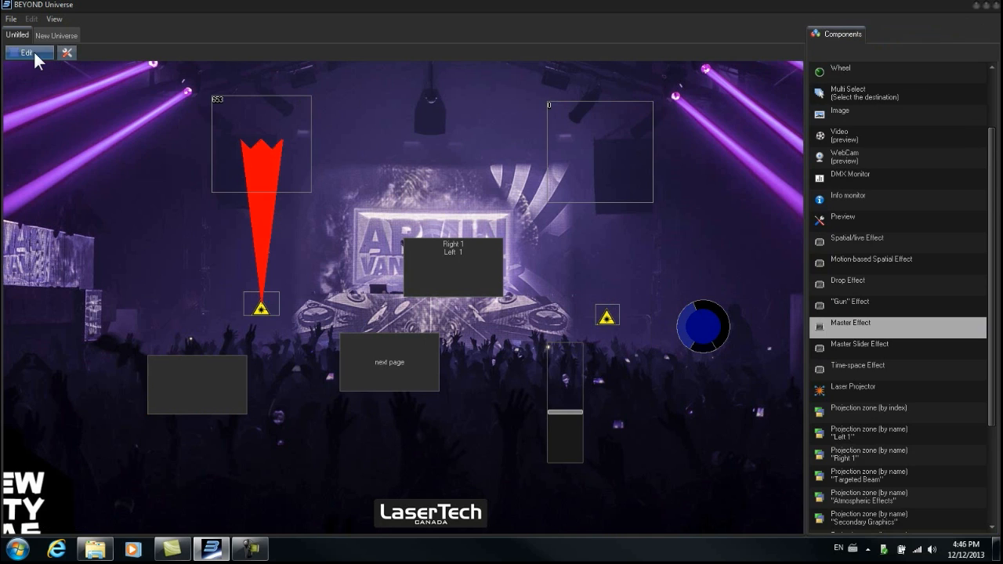
click(180, 388)
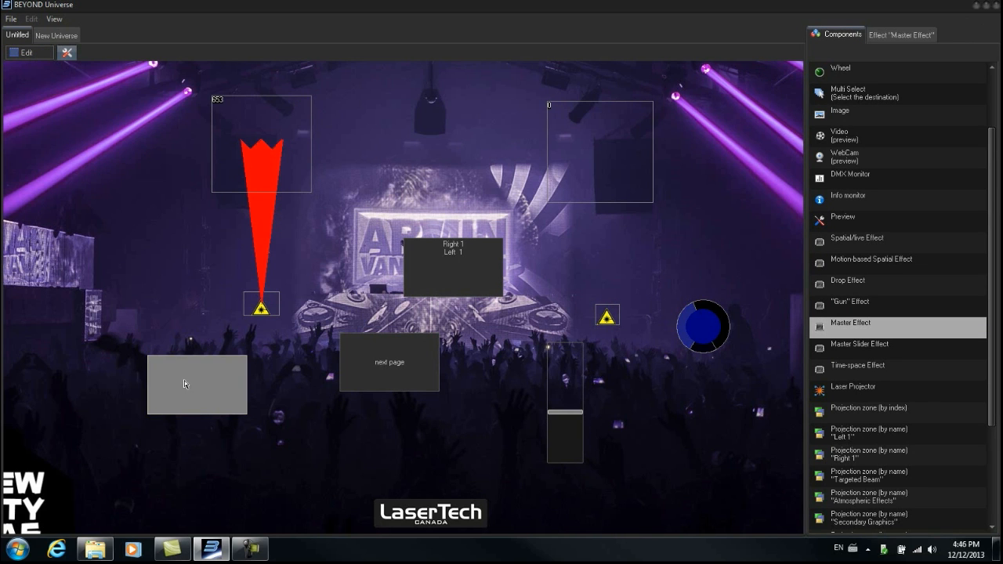
click(913, 34)
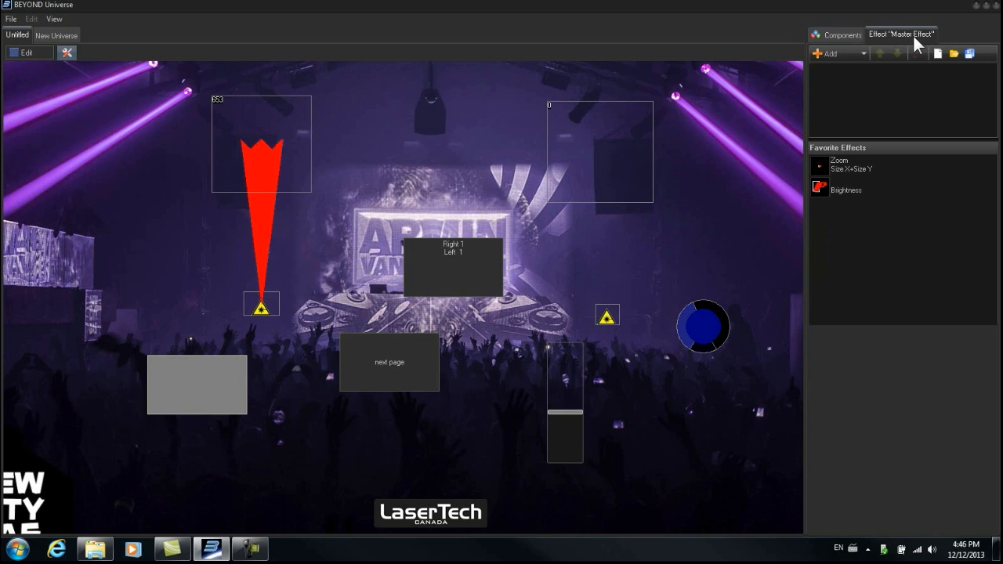
- Add an oscillating Brightness effect to the master effect
click(864, 55)
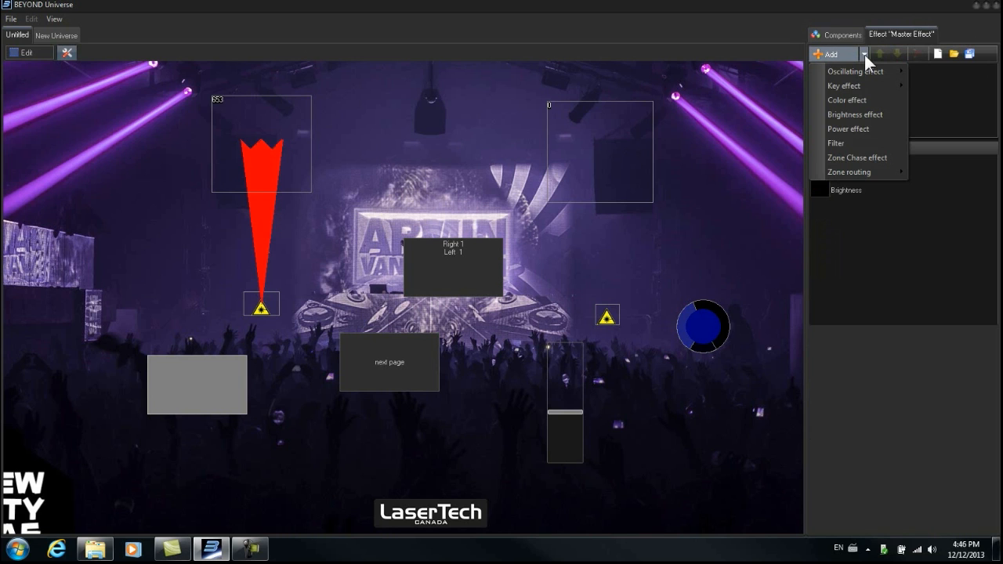
mouse_move(868, 70)
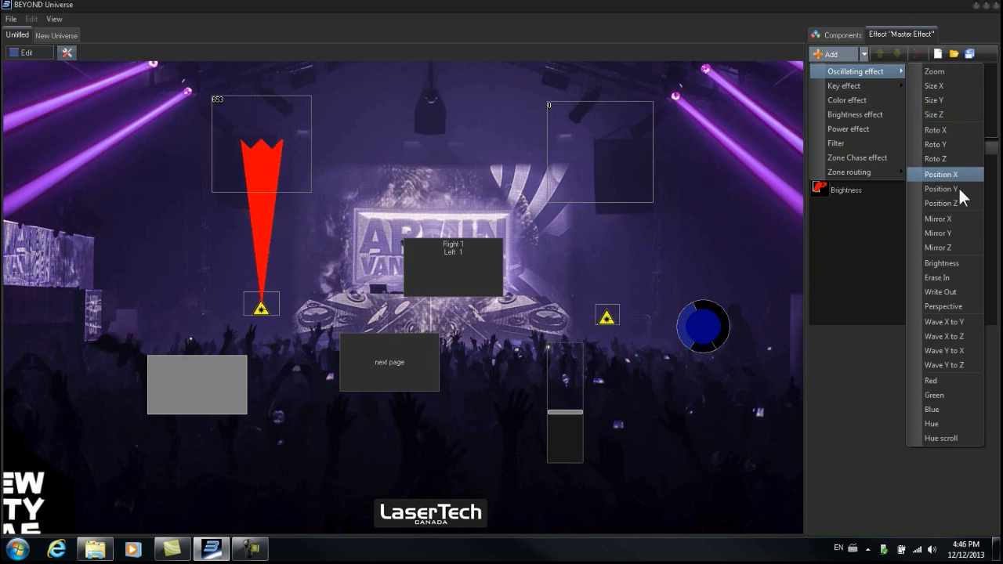
click(954, 263)
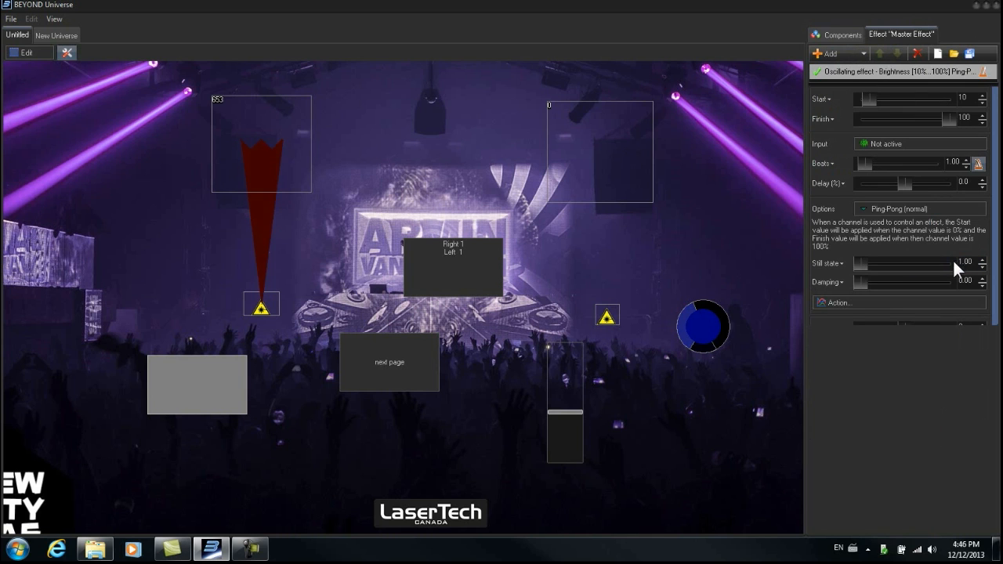
- Set the brightness effect's start to 0 and its option to 2 discrete steps
drag(872, 97, 841, 96)
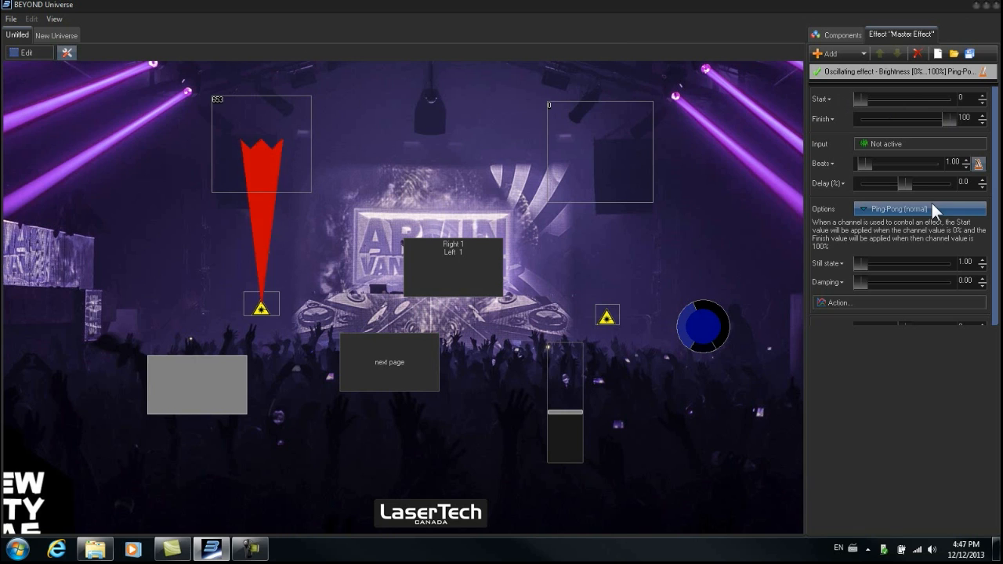
click(894, 209)
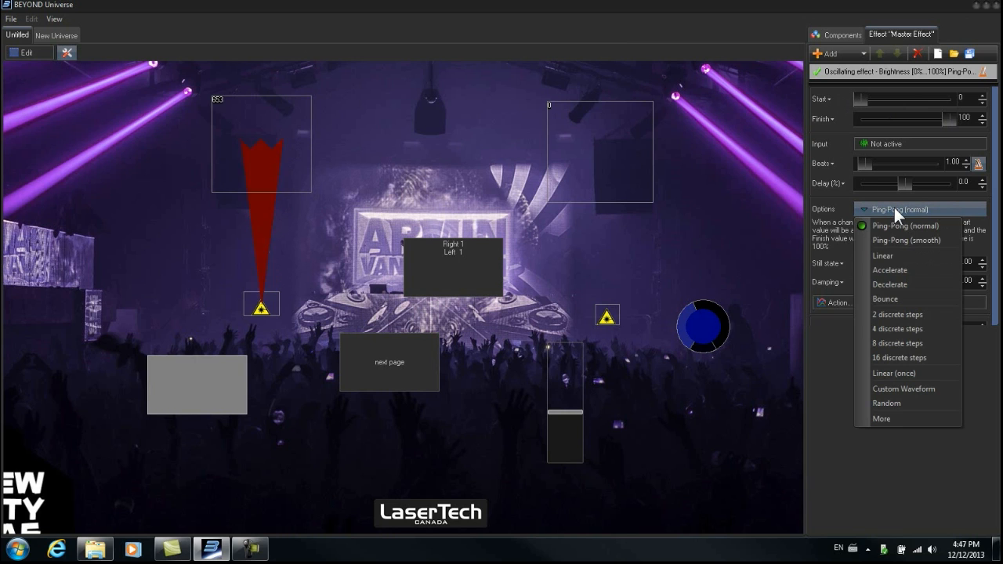
click(886, 313)
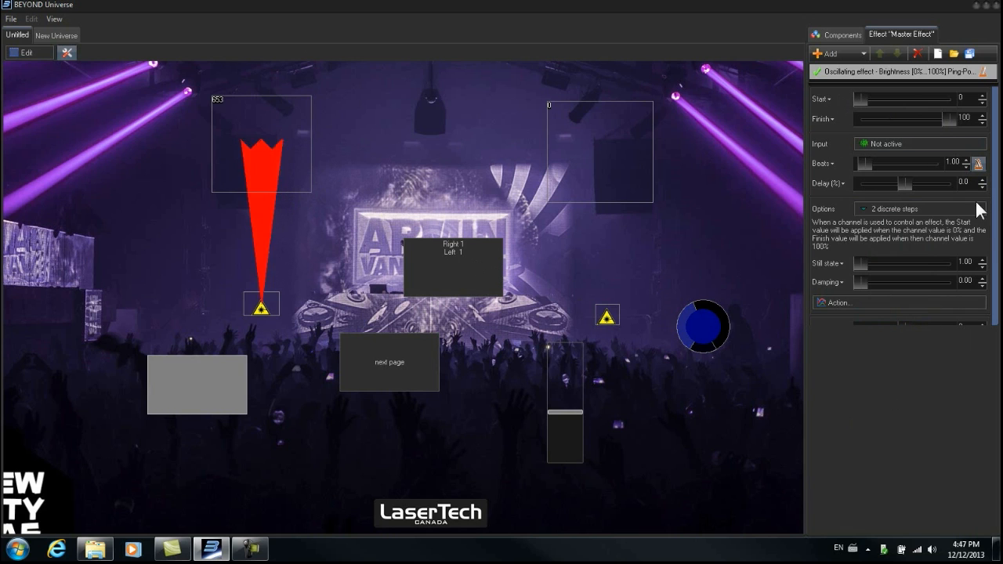
- Set the effect's beats to 0.10 and toggle the master effect button to test the strobe
click(852, 36)
click(876, 35)
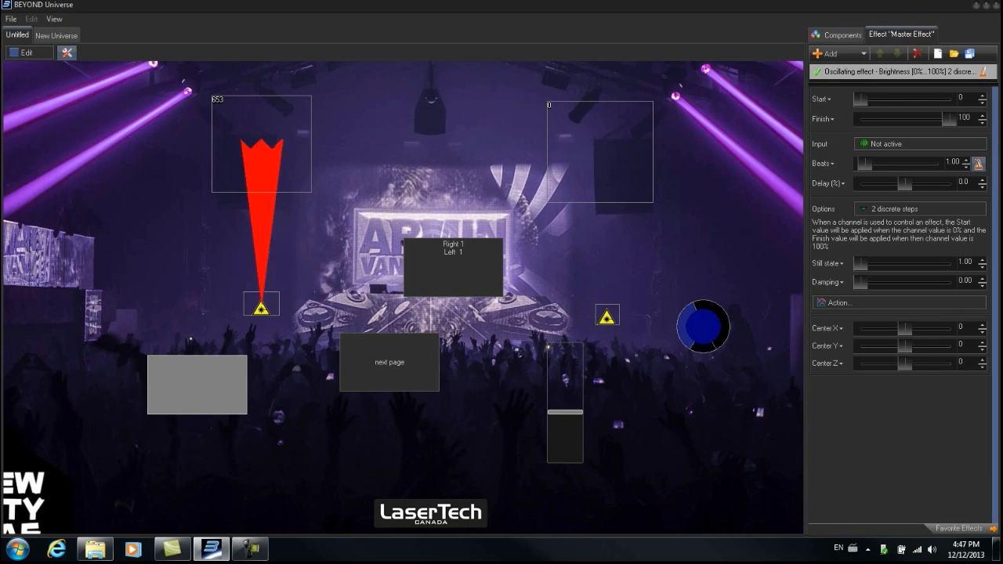
click(828, 163)
mouse_move(865, 162)
mouse_down()
mouse_move(891, 158)
mouse_move(852, 160)
mouse_up()
click(188, 381)
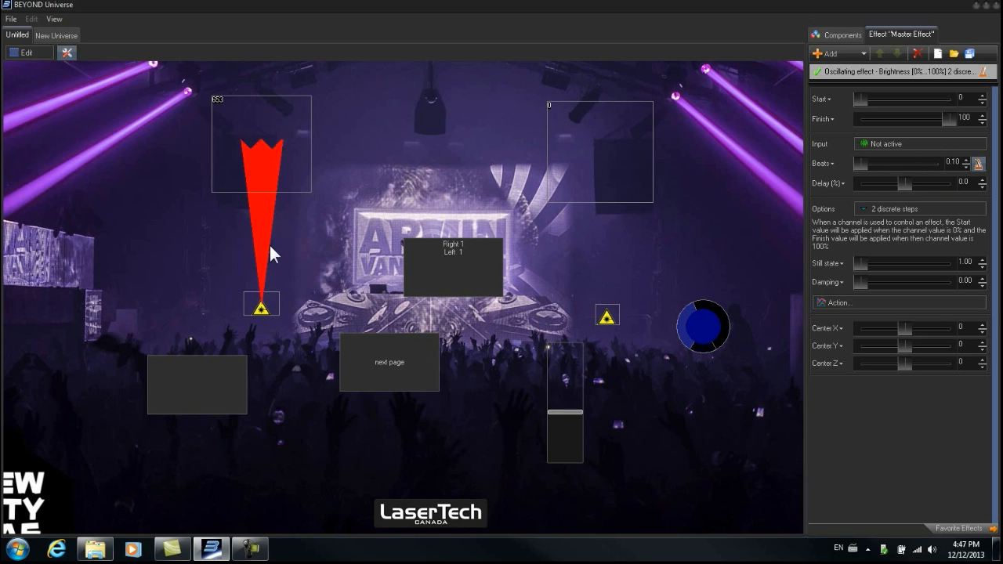
click(209, 376)
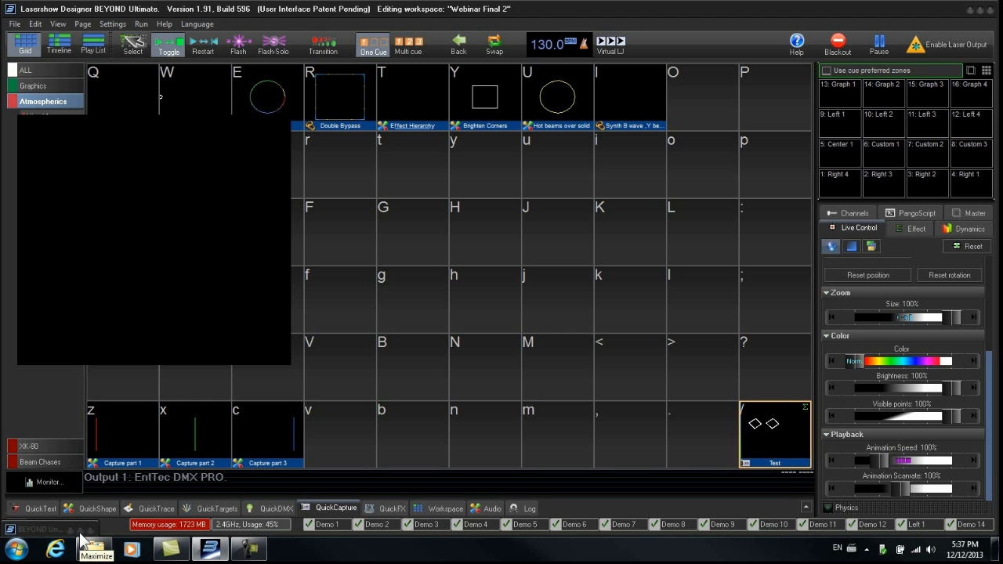
- Restore the minimized BEYOND Universe window
click(39, 530)
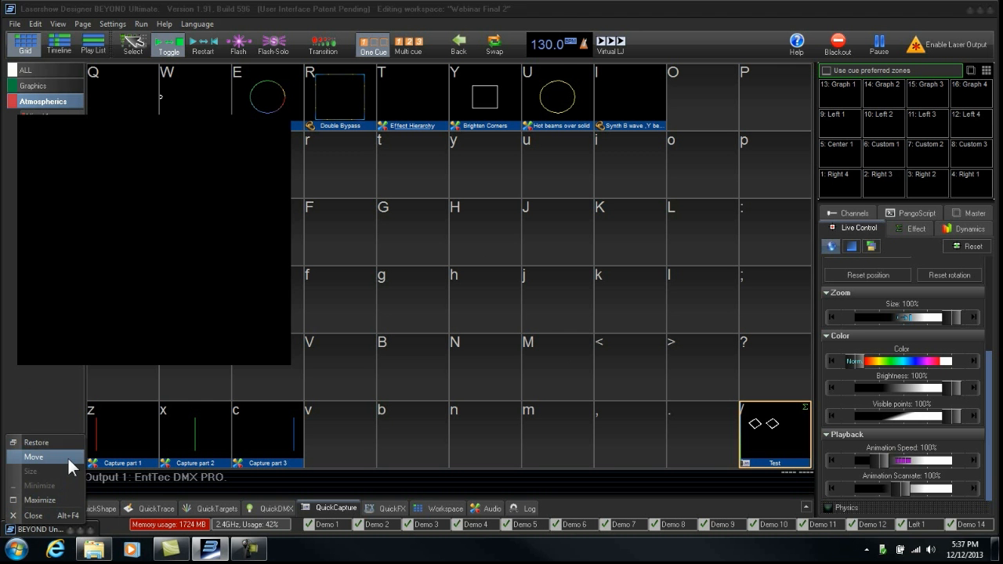
click(71, 443)
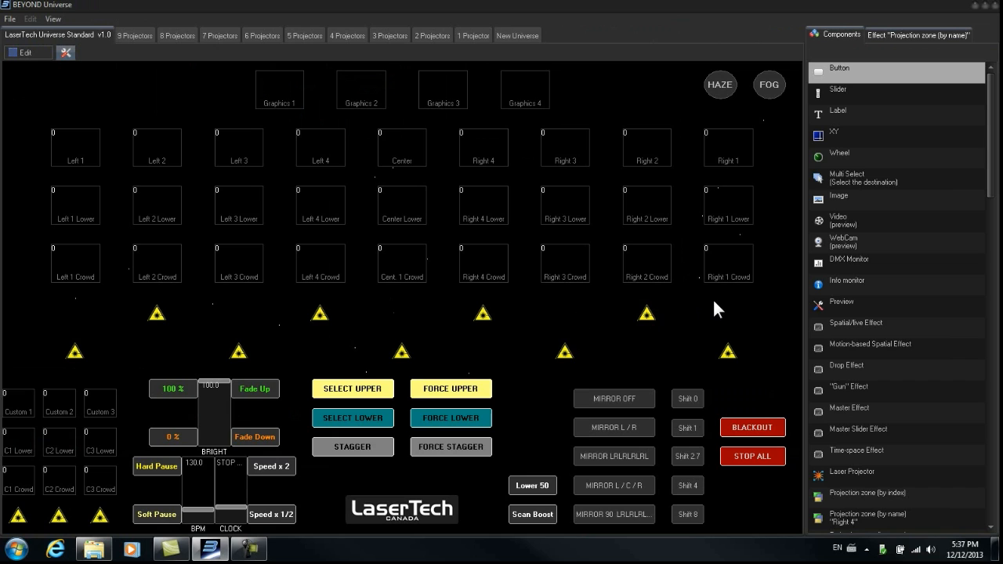
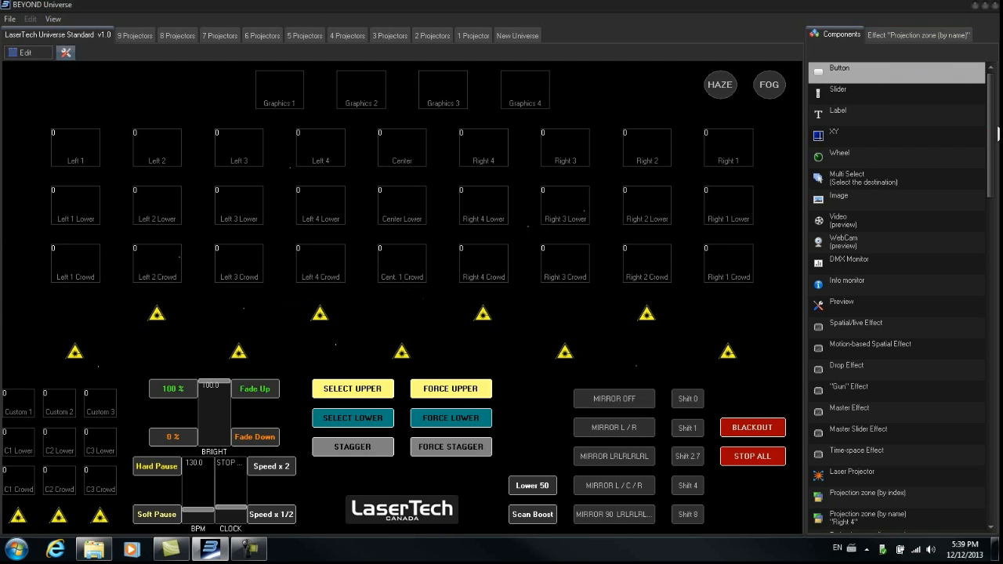
- Restore the Universe window to a smaller size and move it aside to reveal the main BEYOND workspace
drag(992, 139, 876, 285)
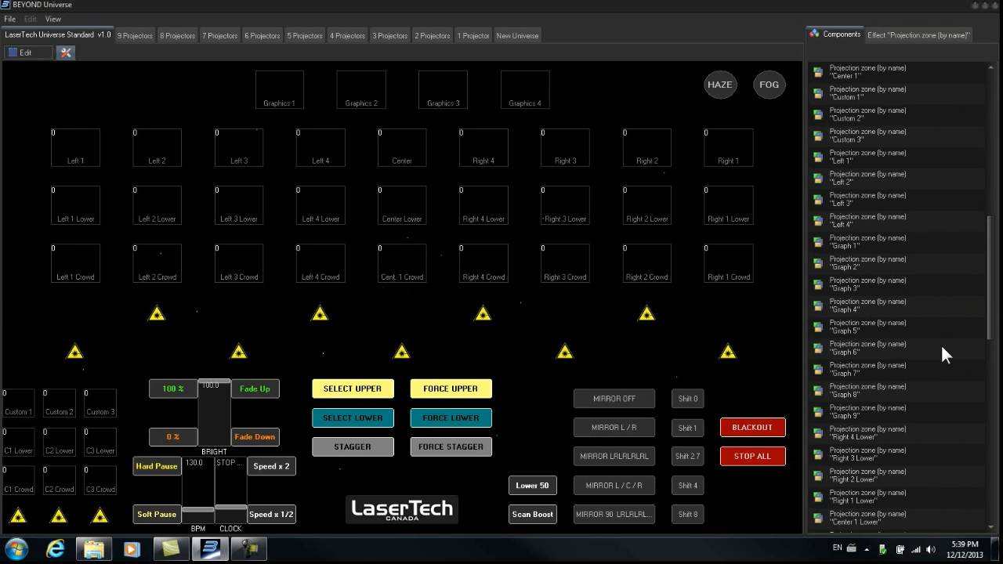
drag(994, 289, 993, 142)
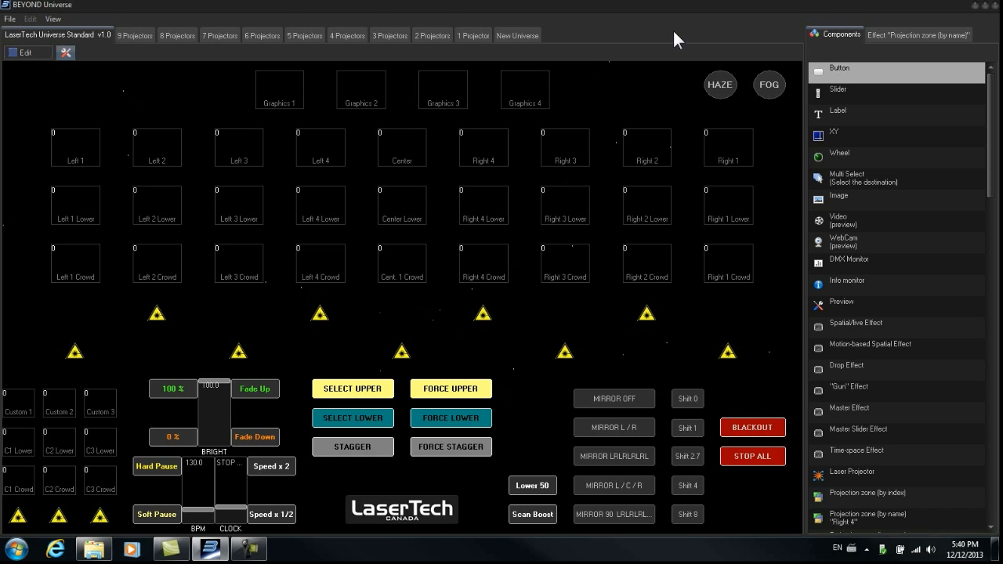
click(985, 5)
drag(760, 21, 541, 19)
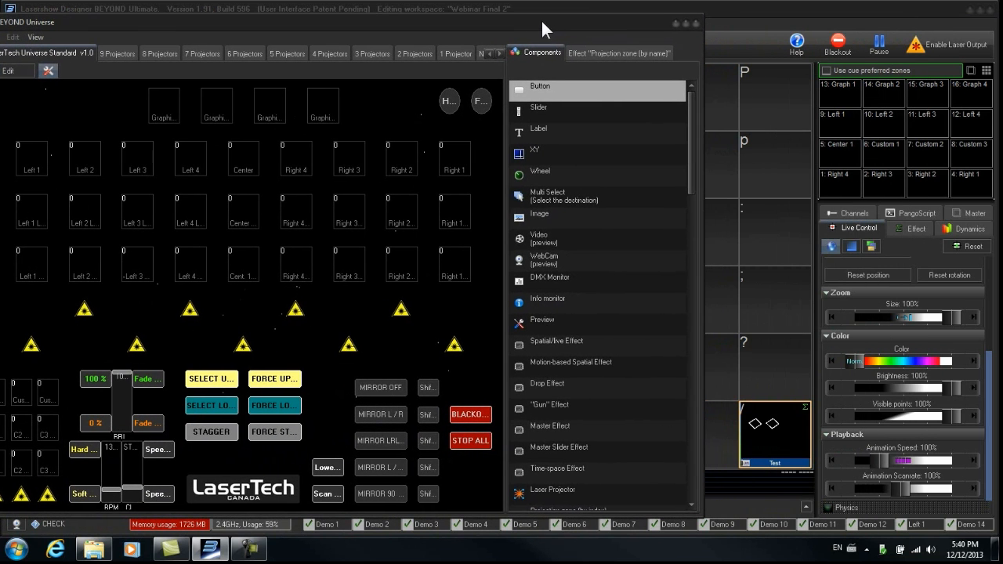
- Play the Test cue and maximize the Universe window again
click(773, 431)
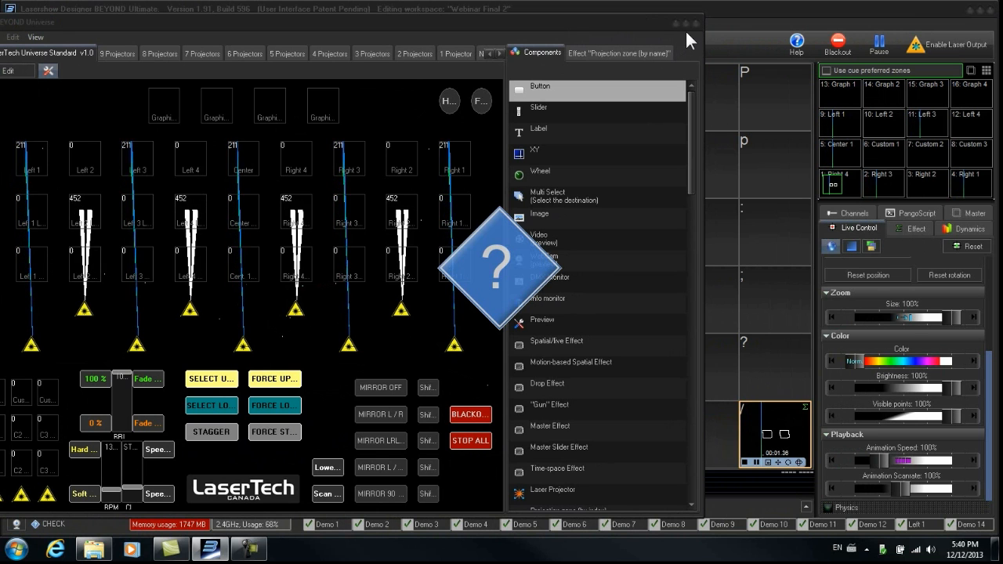
click(687, 22)
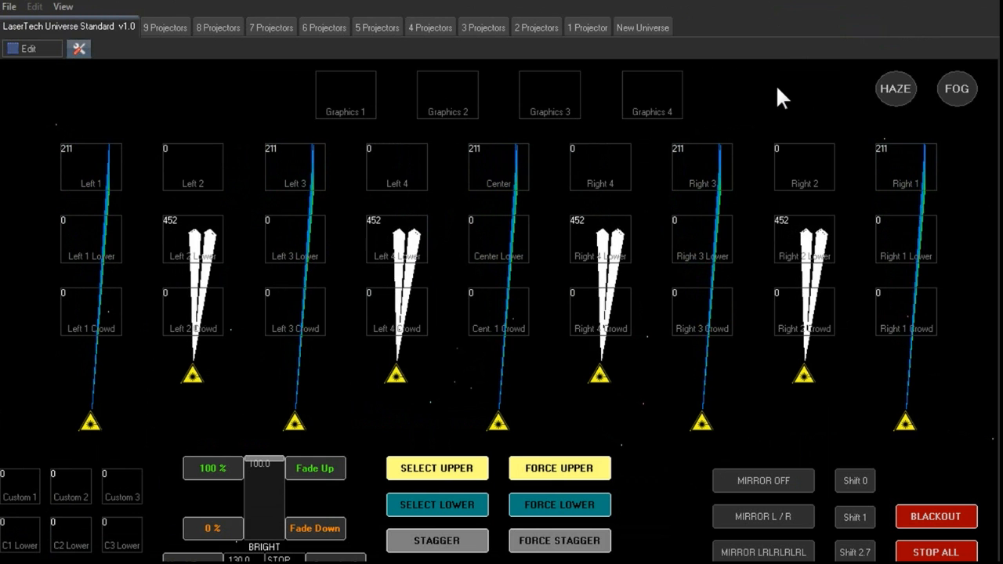
- Review the layout on each projector-count tab from 9 Projectors down to 1 Projector and back
click(157, 26)
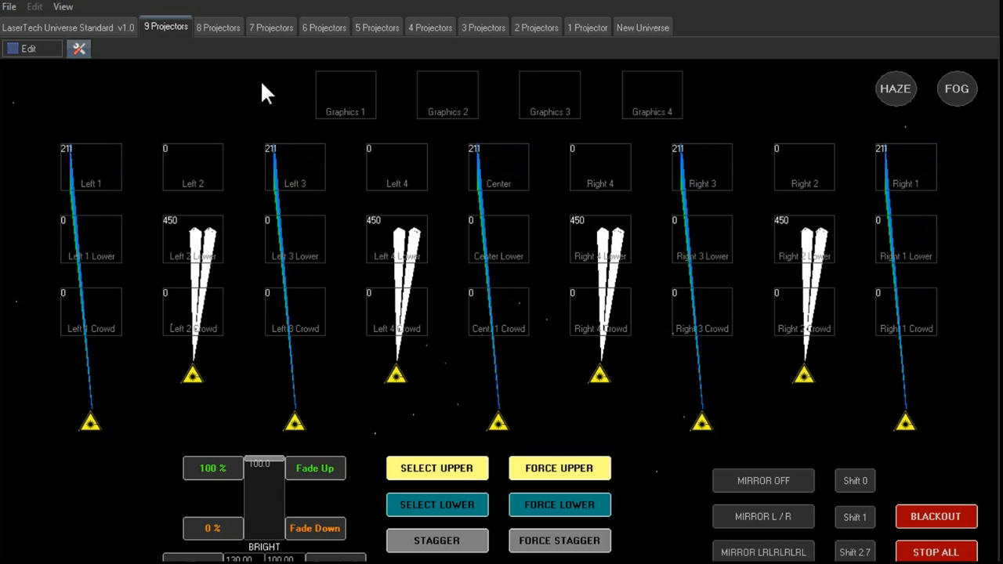
click(218, 31)
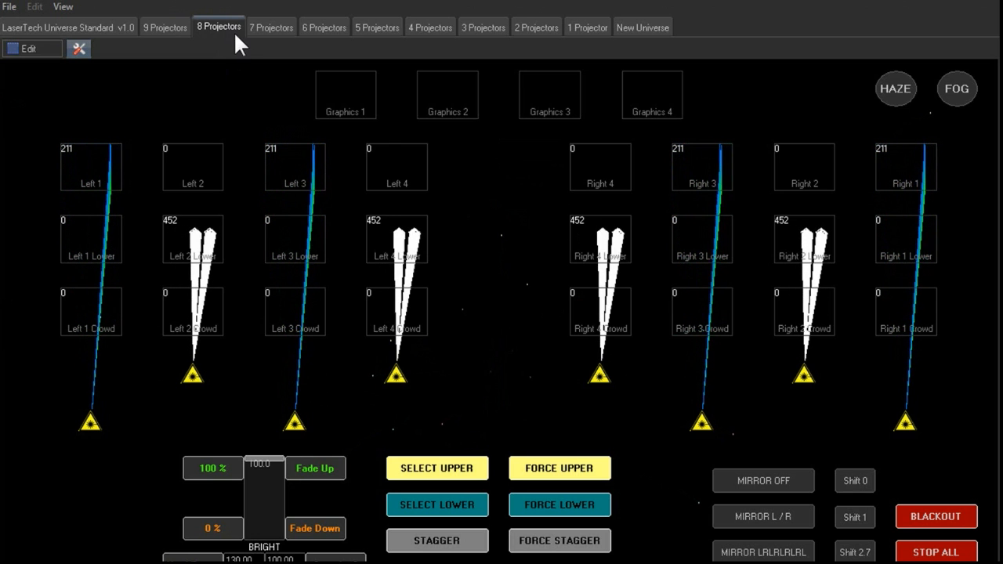
click(276, 26)
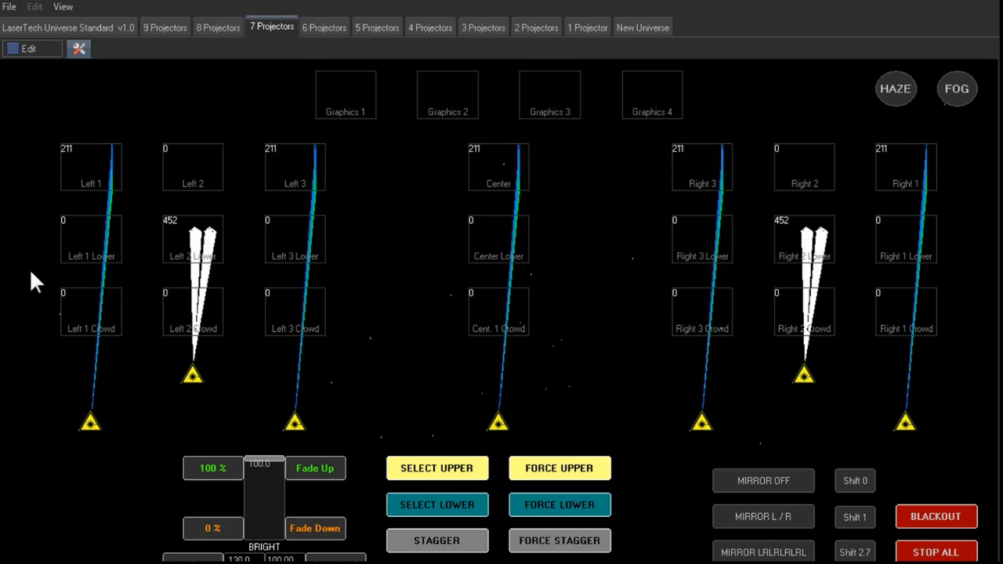
click(324, 28)
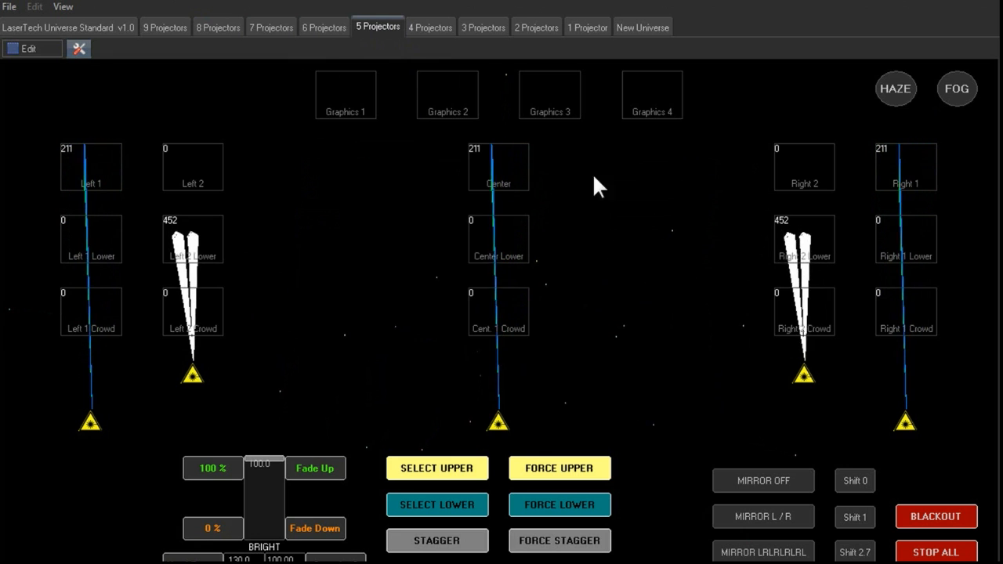
click(432, 27)
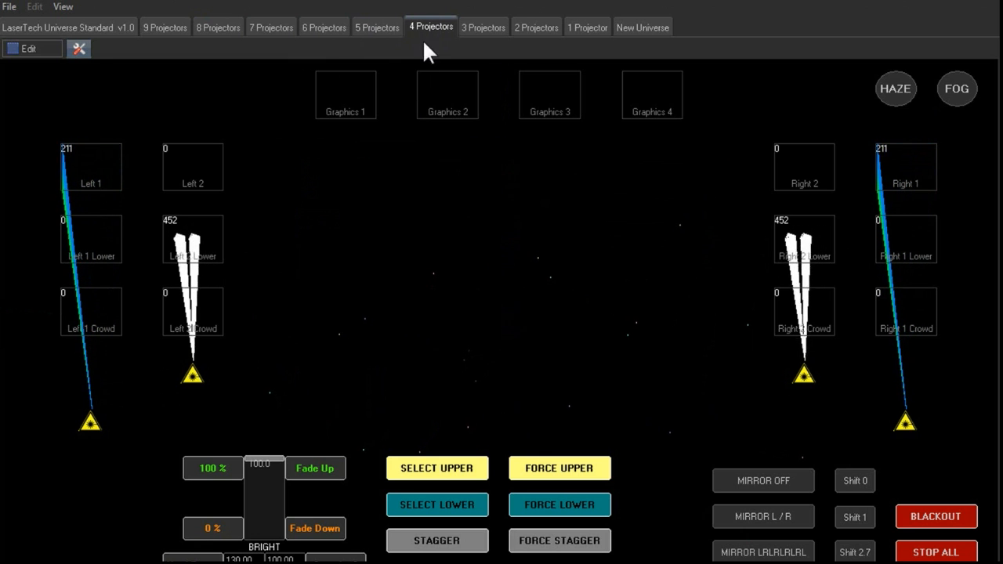
click(488, 26)
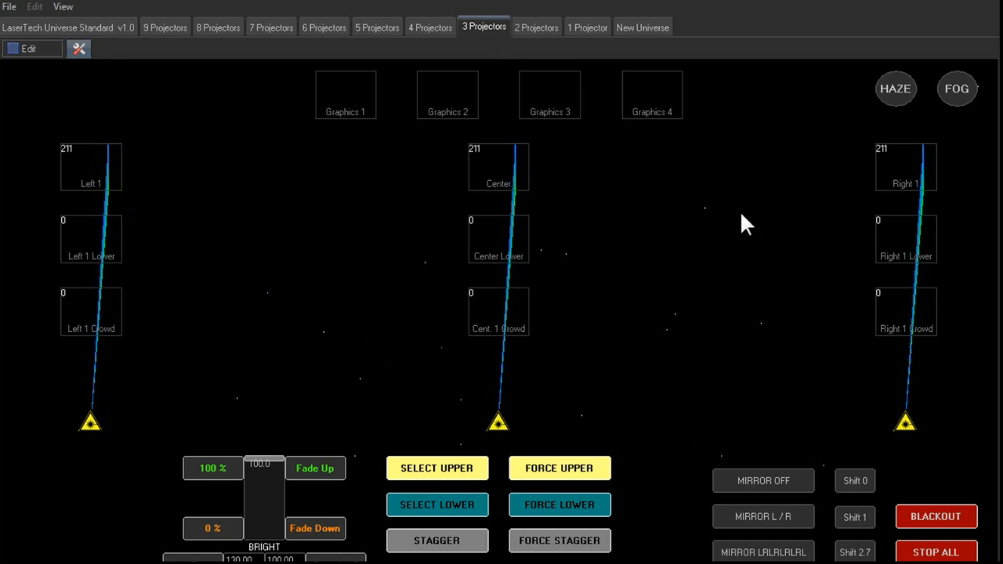
click(548, 25)
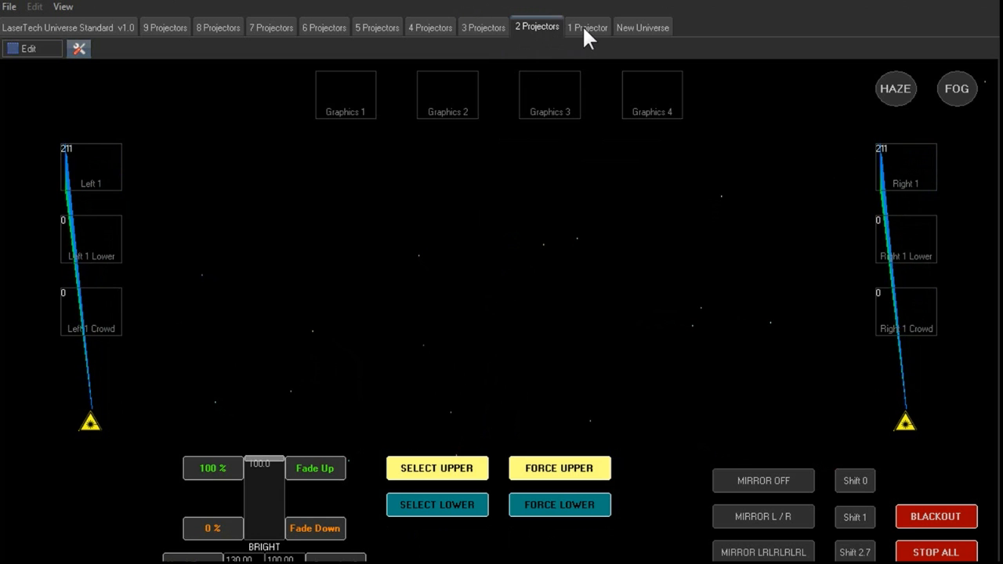
click(584, 29)
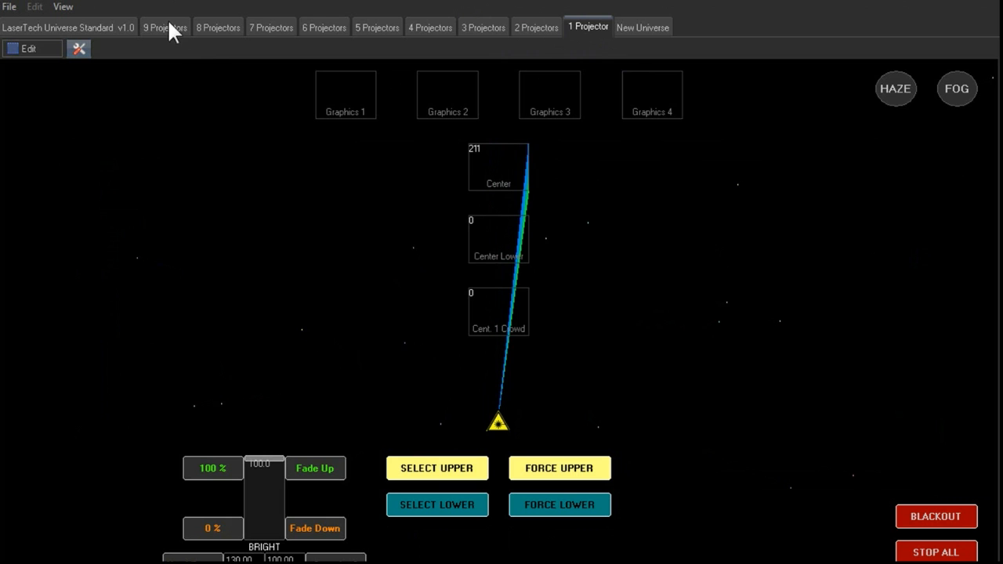
click(326, 19)
click(280, 25)
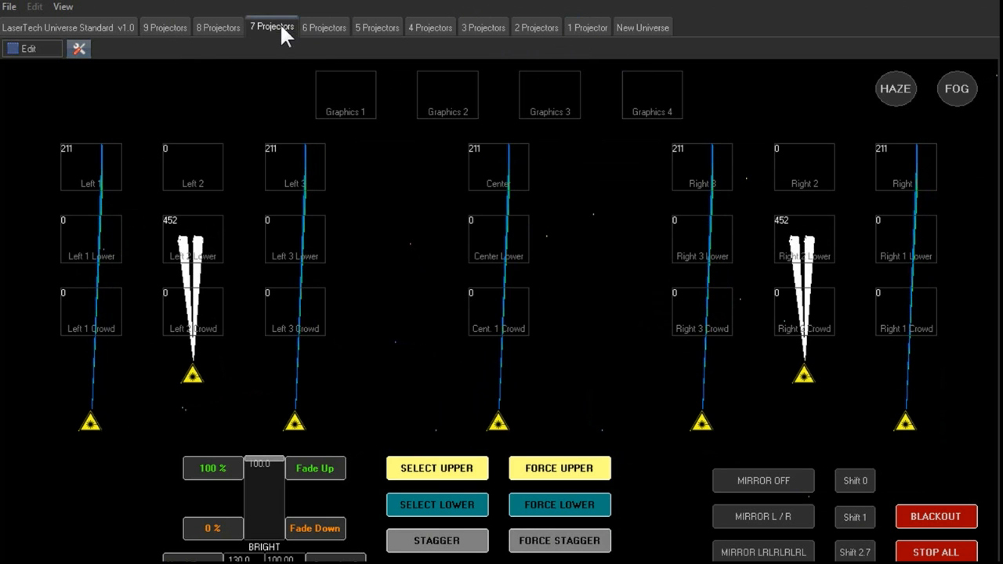
click(232, 24)
click(326, 28)
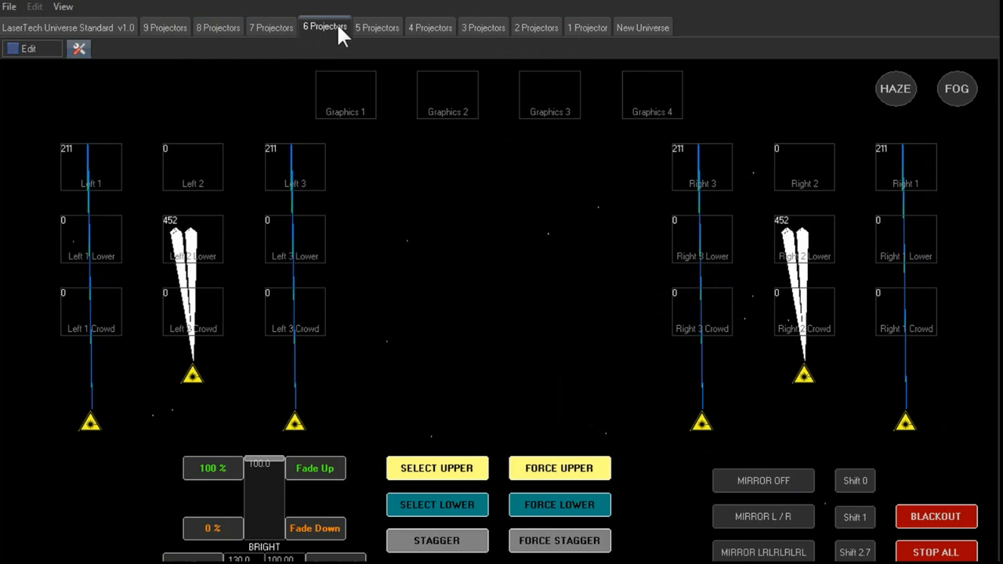
click(390, 24)
click(431, 26)
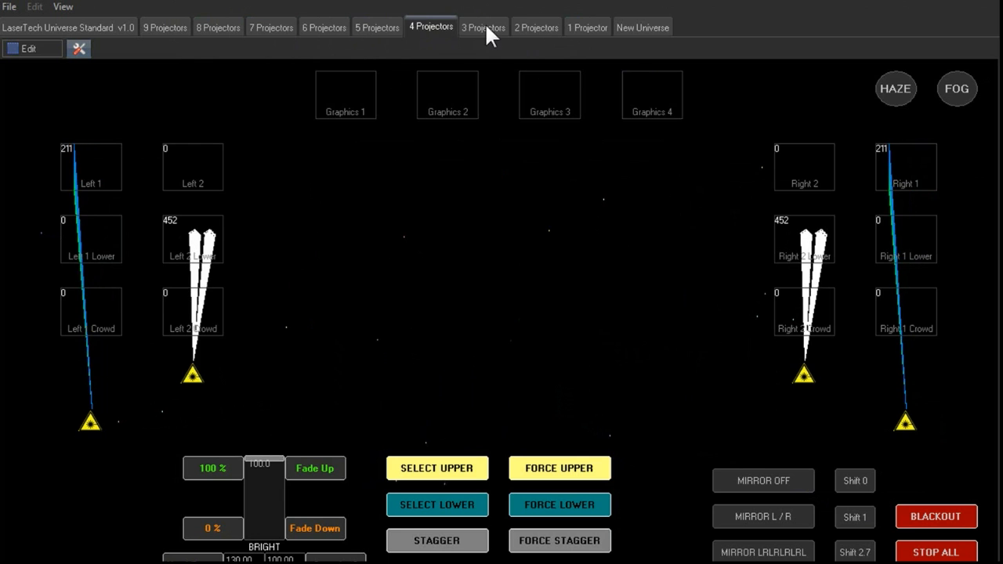
click(485, 25)
click(520, 31)
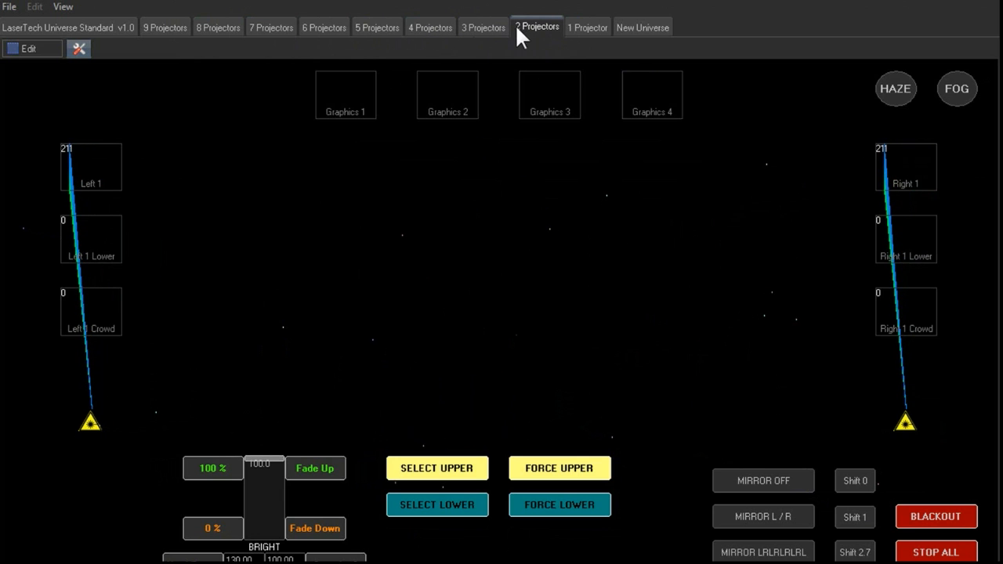
click(335, 27)
click(276, 29)
click(224, 31)
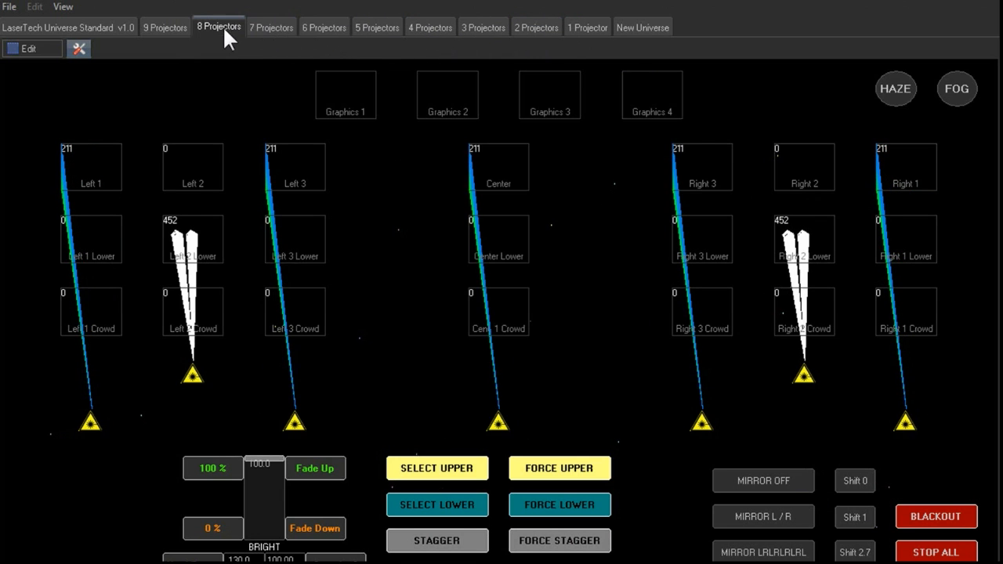
click(173, 25)
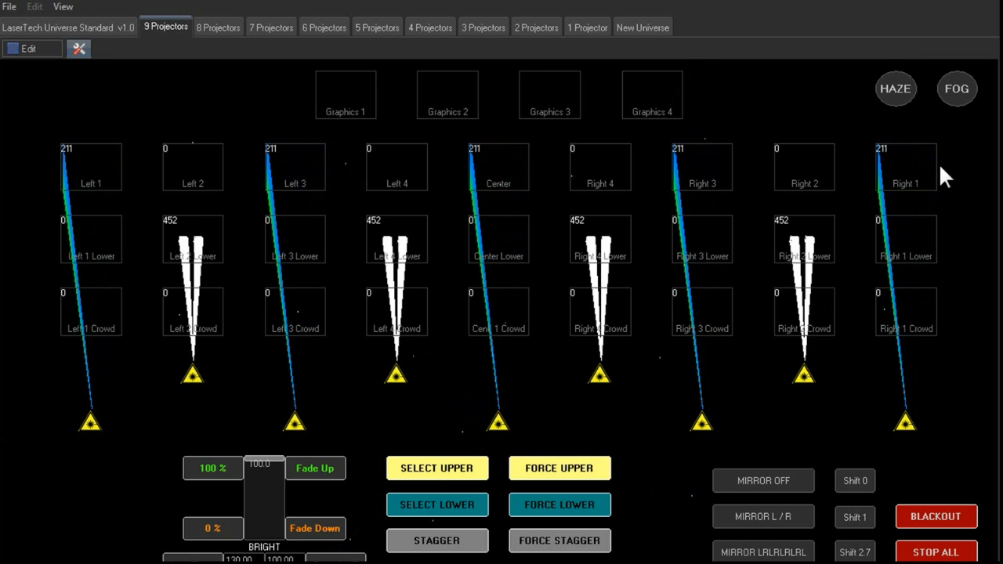
- Test the FORCE UPPER and FORCE LOWER buttons by toggling each on and off
click(586, 471)
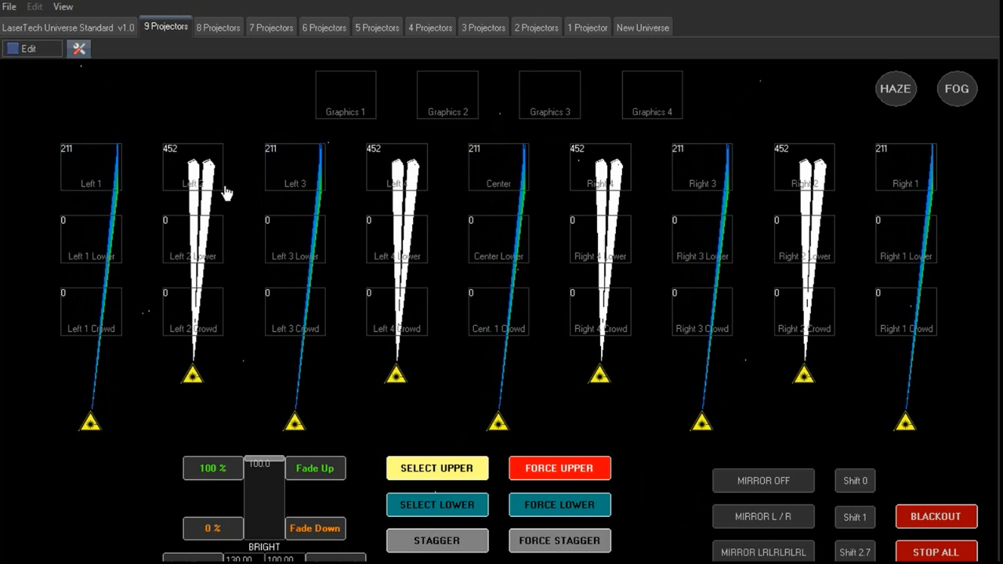
click(594, 477)
click(594, 477)
click(594, 477)
click(595, 476)
click(594, 476)
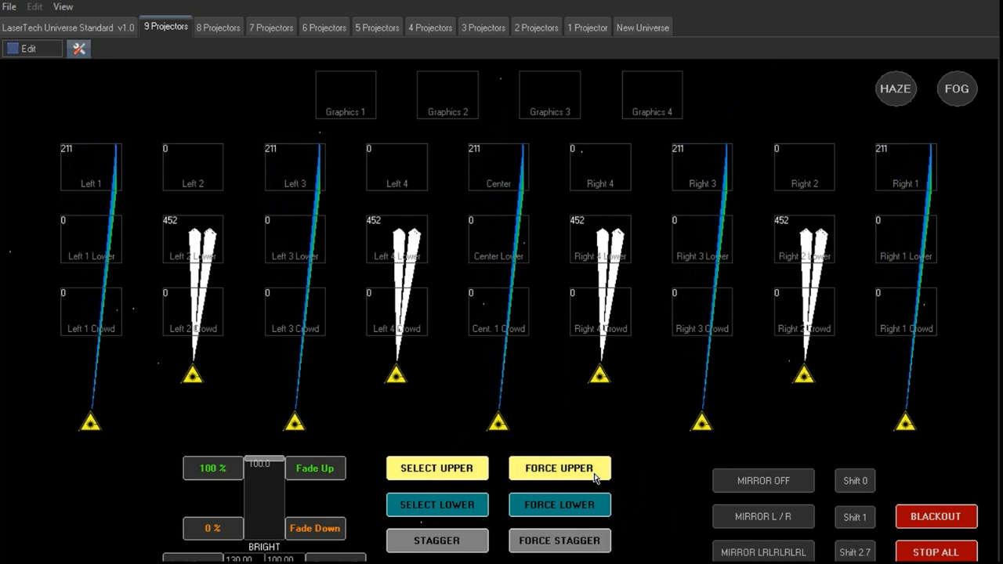
click(594, 477)
click(594, 477)
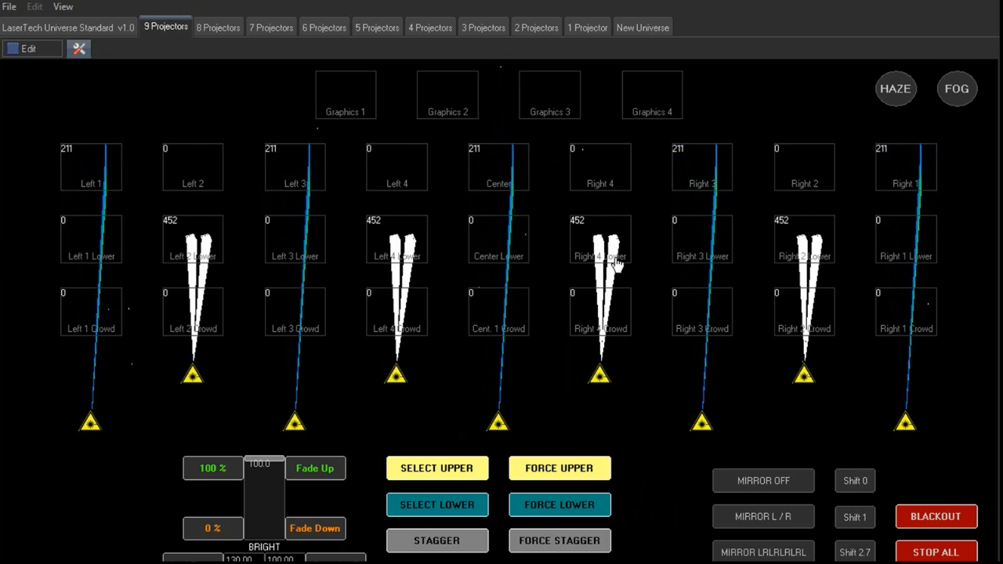
click(566, 508)
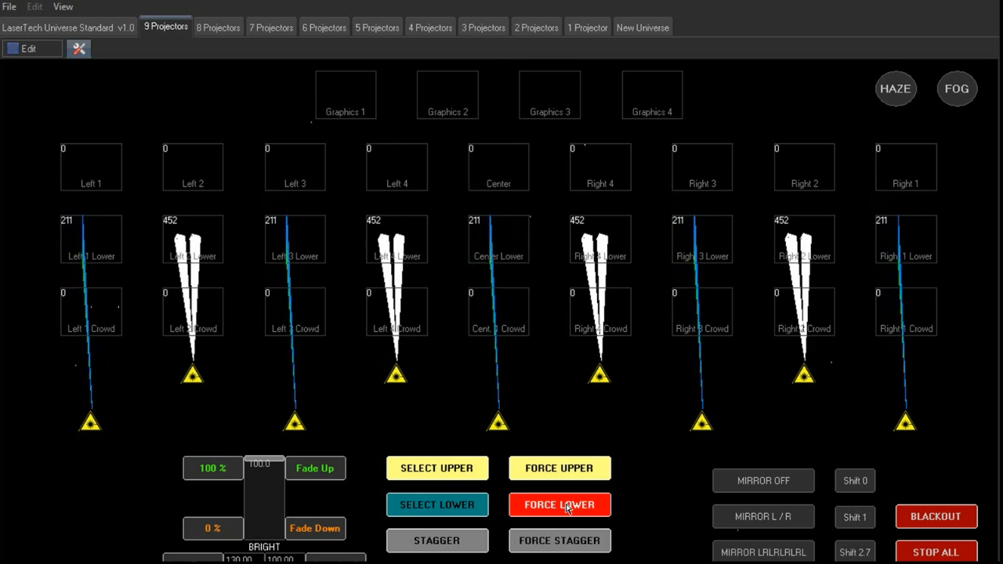
click(566, 508)
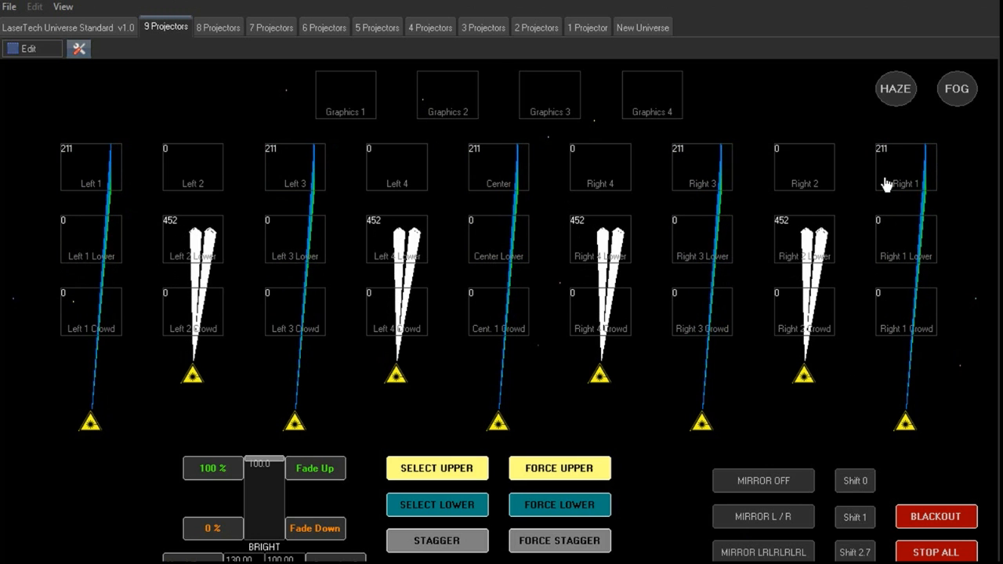
- Switch to edit mode and inspect the FORCE UPPER master effect's properties
click(33, 44)
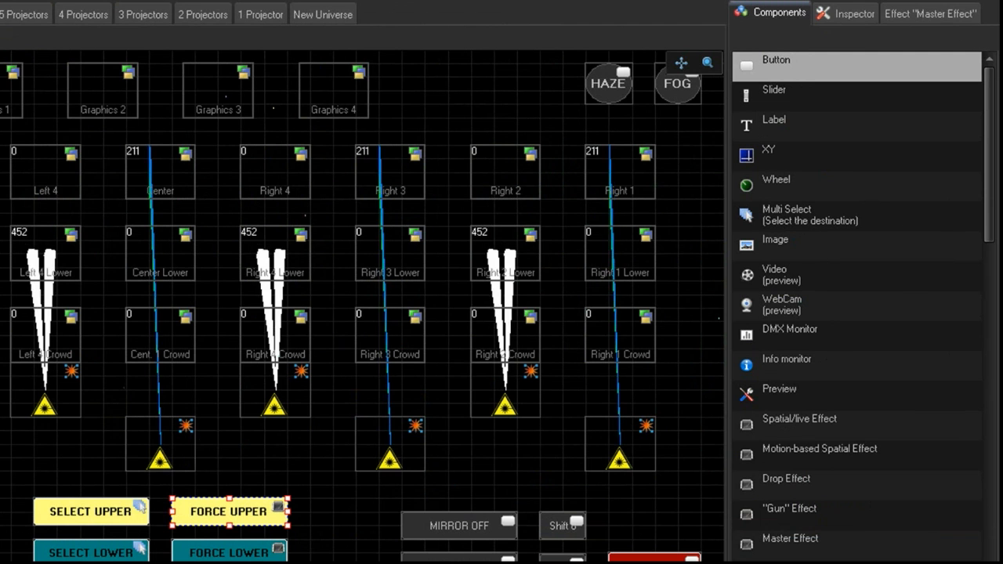
click(857, 6)
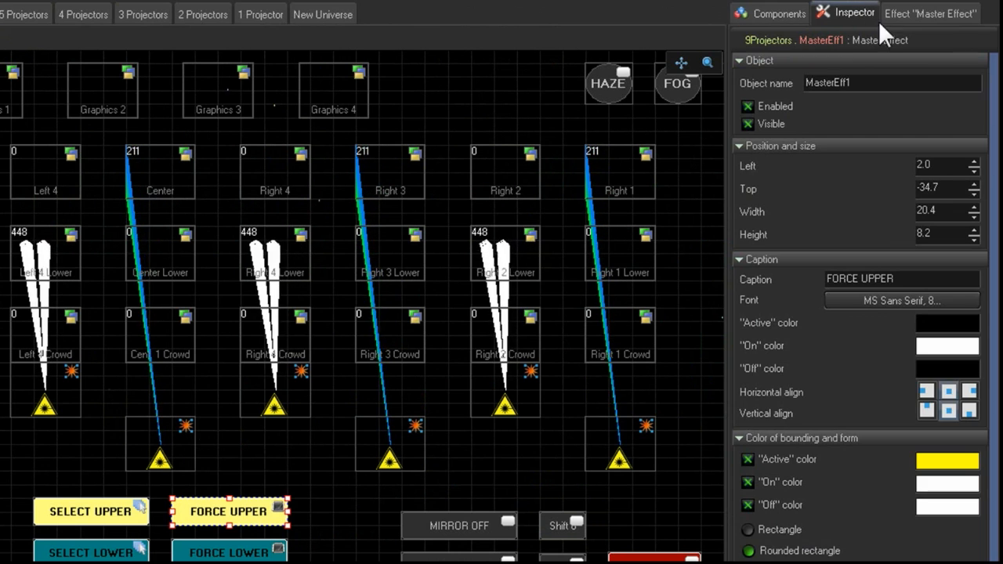
scroll(961, 308, down, 3)
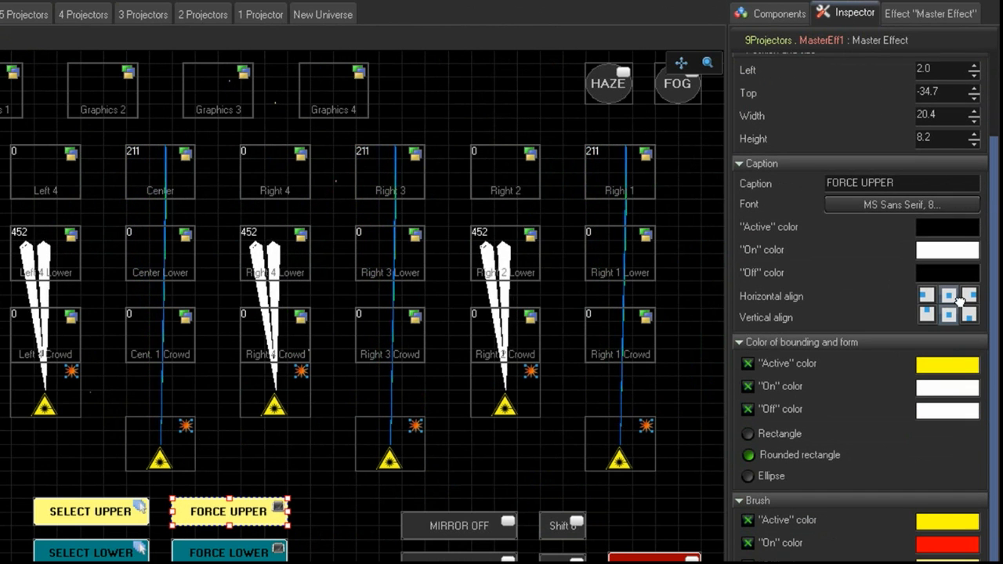
click(801, 16)
click(829, 11)
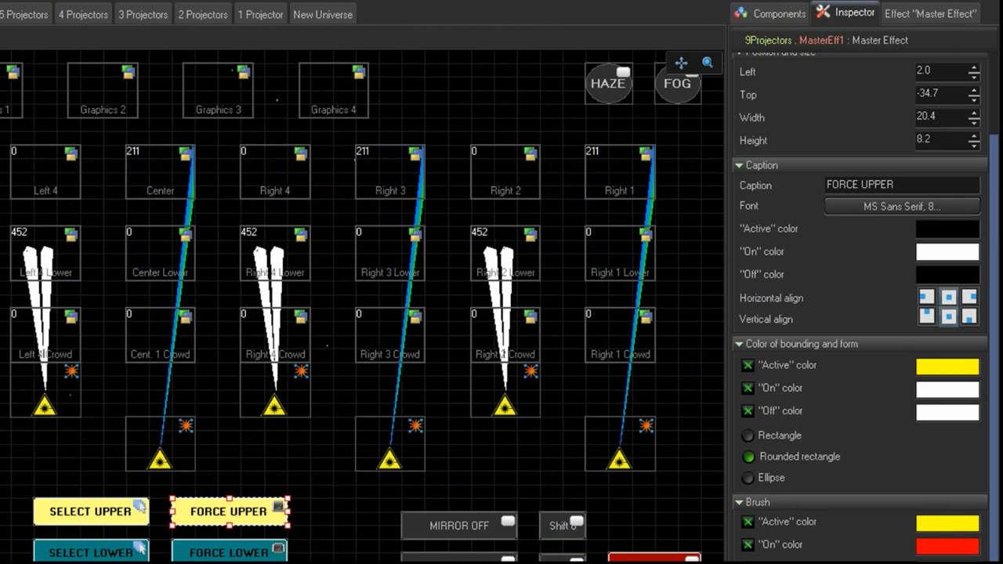
drag(993, 188, 995, 242)
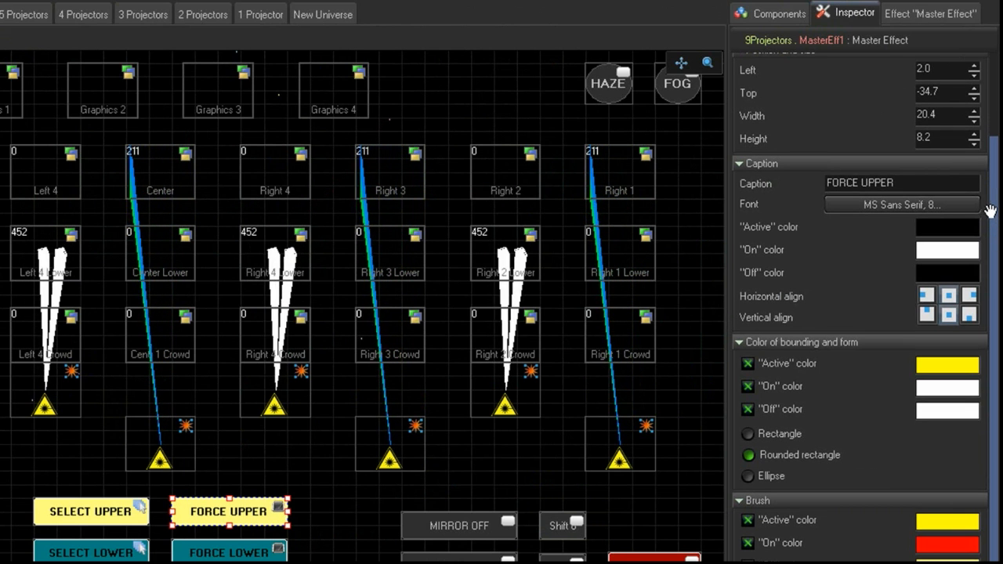
scroll(990, 213, up, 3)
scroll(990, 213, down, 3)
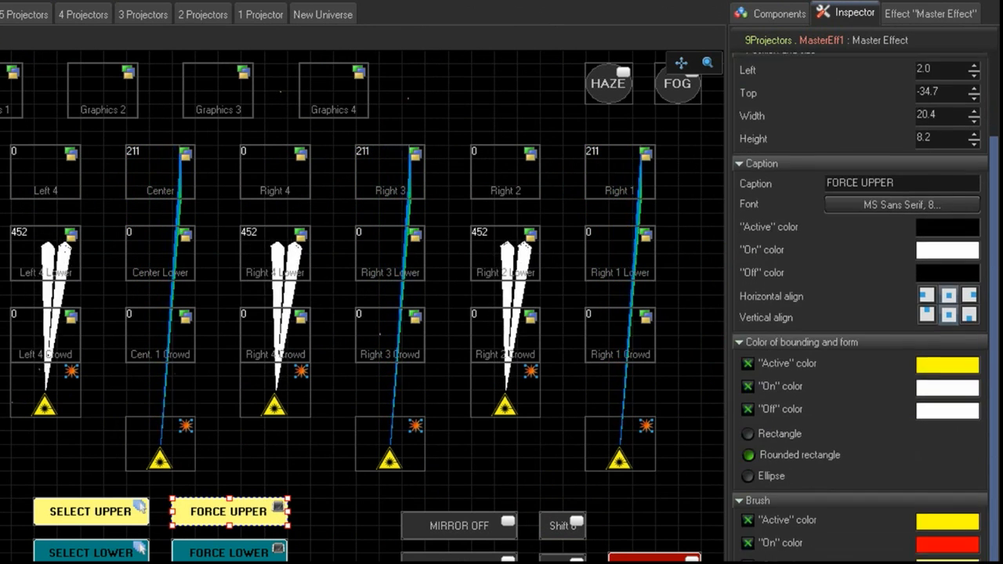
scroll(863, 306, up, 3)
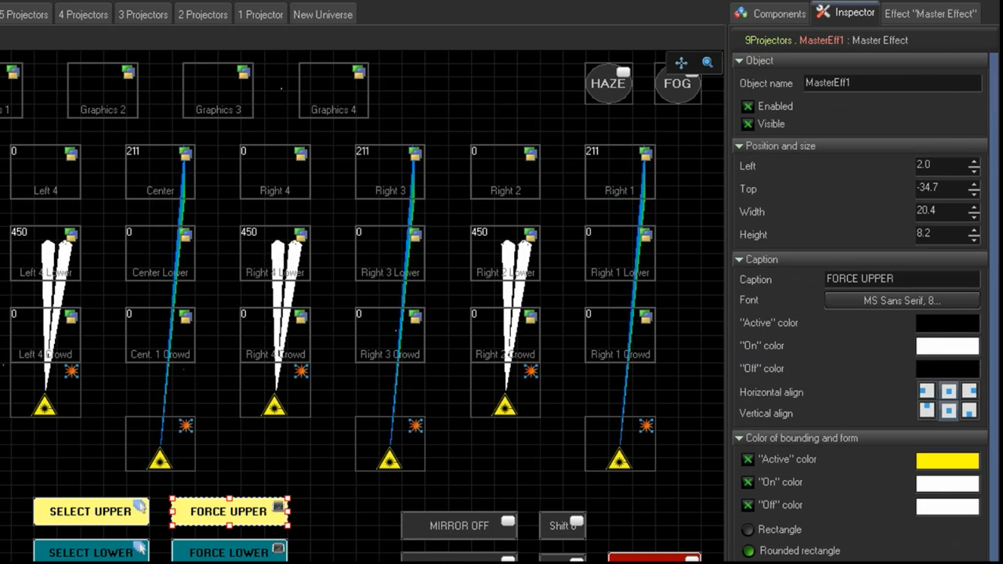
- Open the FORCE UPPER master effect's effect list and browse the zone routing options for adding effects
click(921, 10)
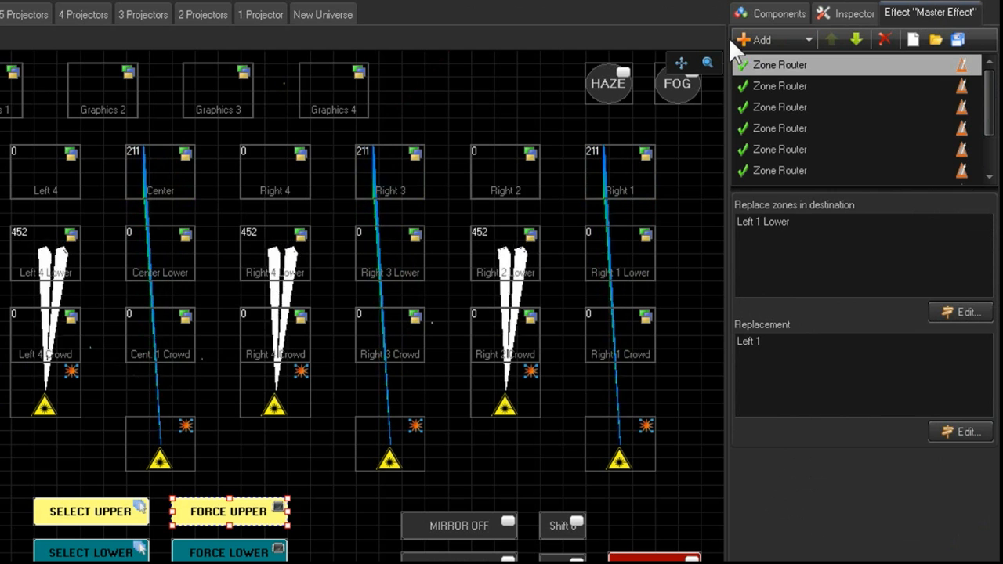
click(809, 36)
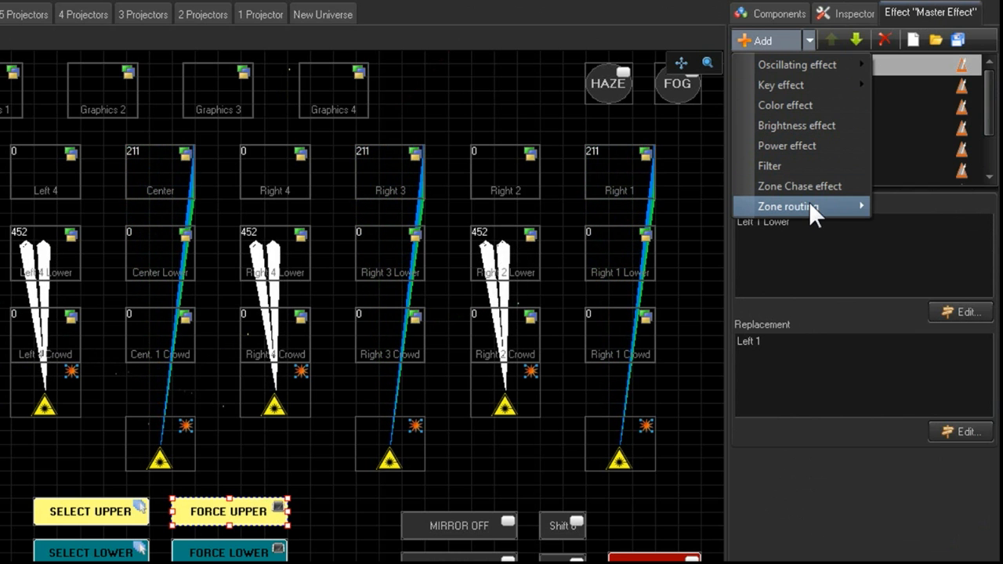
mouse_move(811, 208)
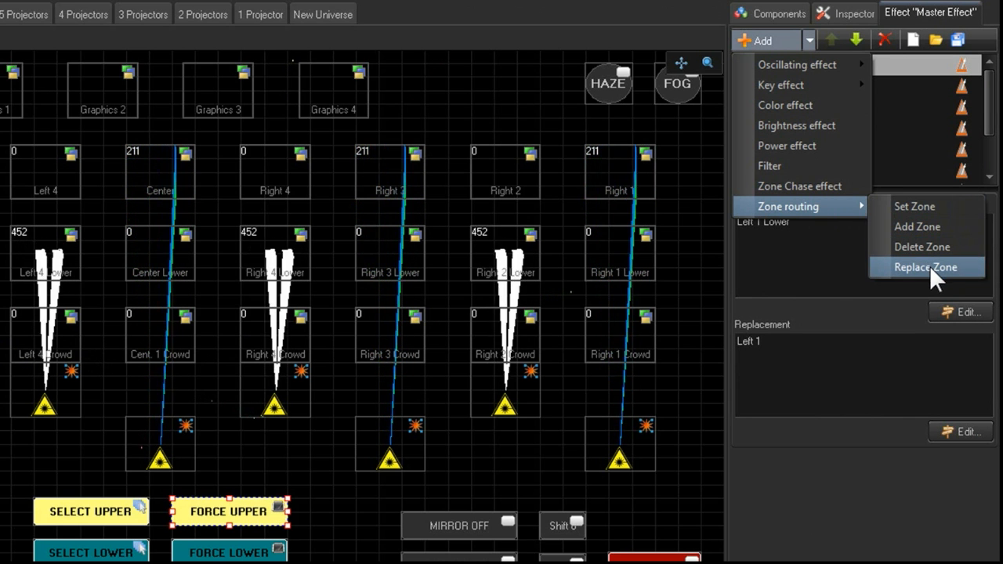
click(664, 14)
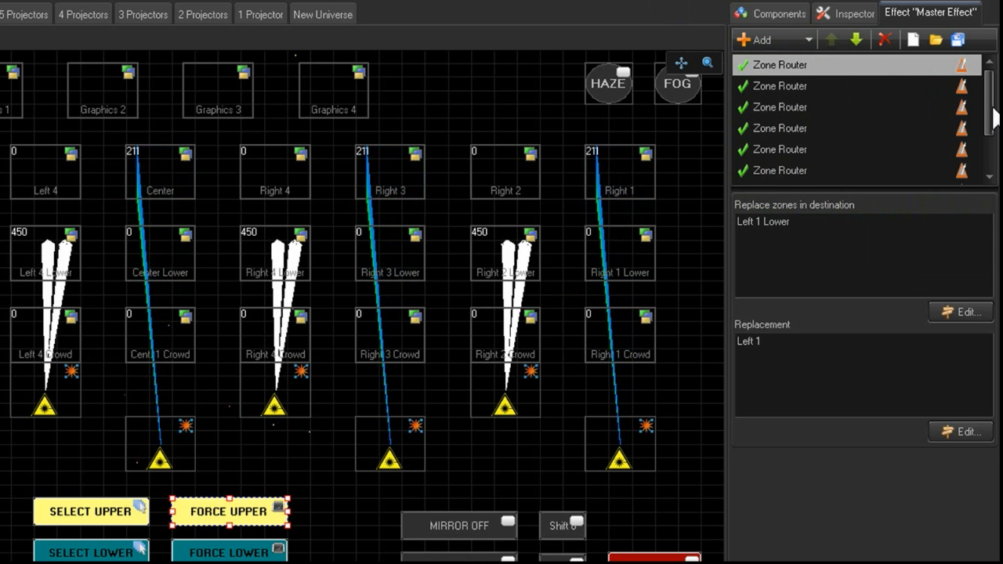
- Inspect each Zone Router entry of the FORCE UPPER master effect, checking its destination and replacement zones
drag(992, 109, 990, 121)
drag(993, 157, 1001, 110)
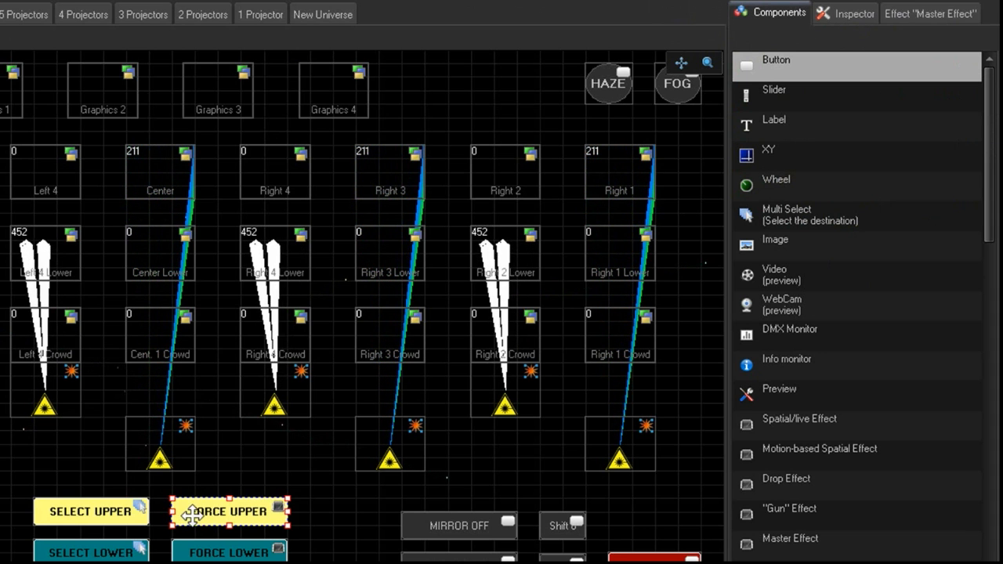
click(907, 14)
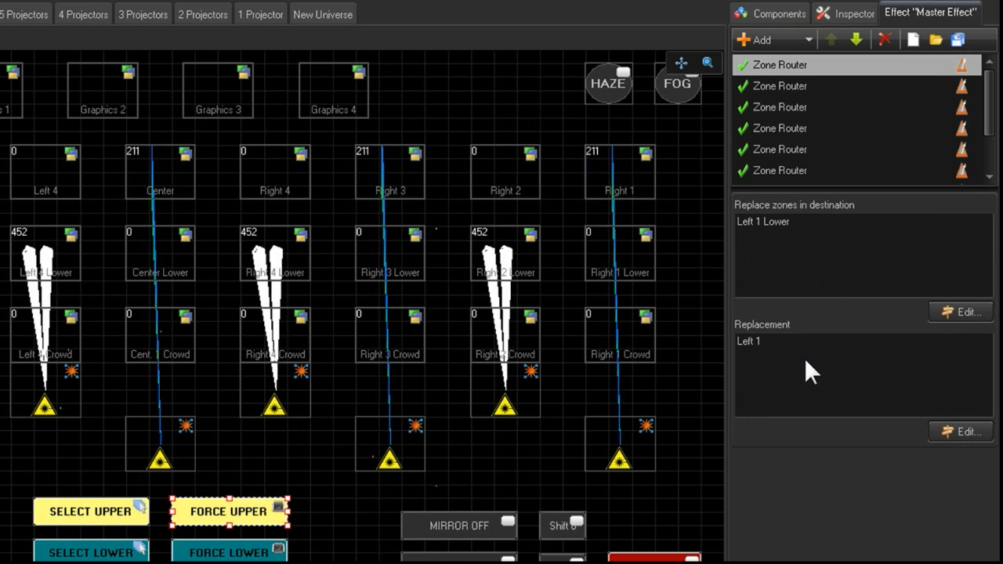
click(774, 88)
click(784, 105)
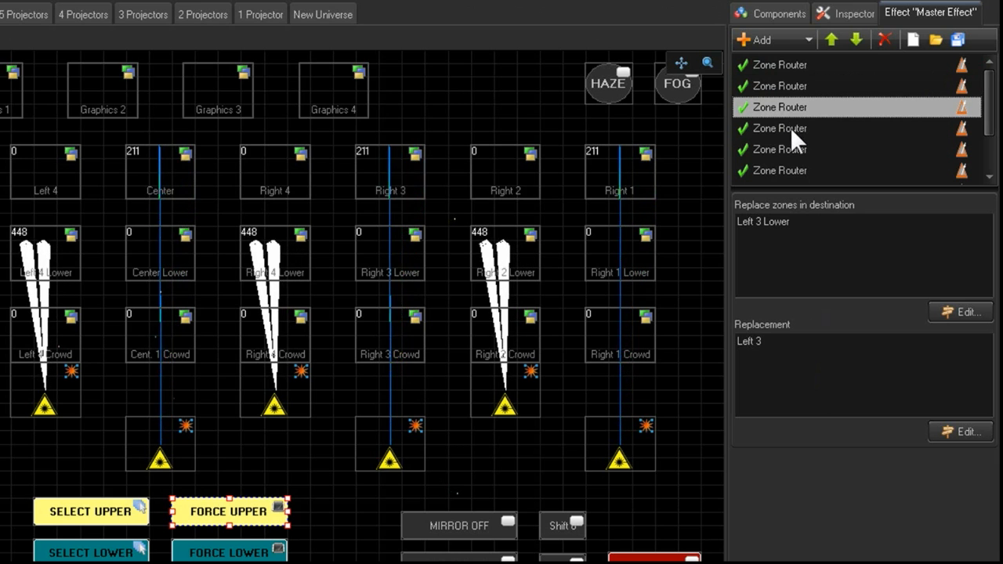
click(790, 127)
scroll(994, 116, down, 1)
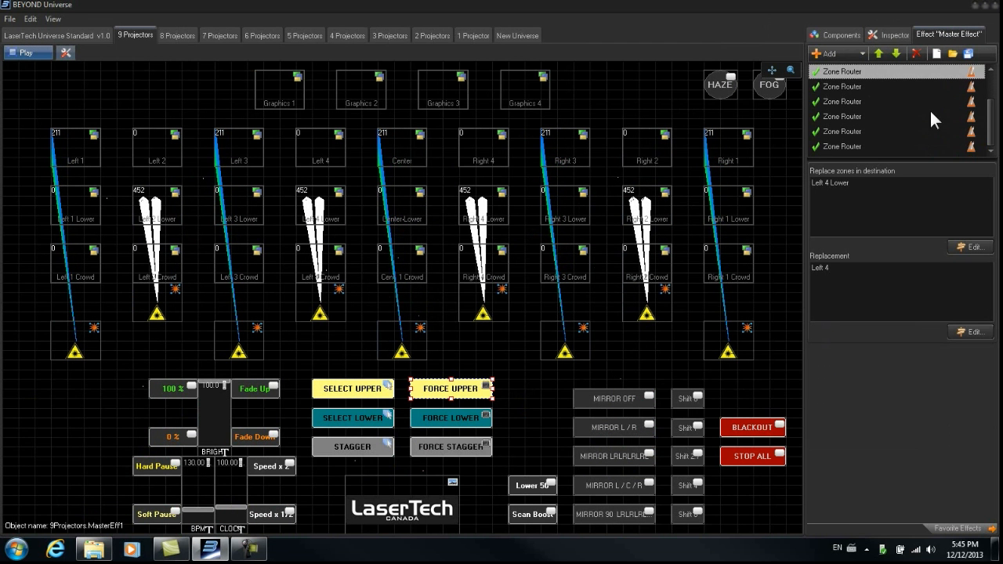
click(854, 87)
click(854, 100)
click(855, 116)
click(856, 131)
click(857, 145)
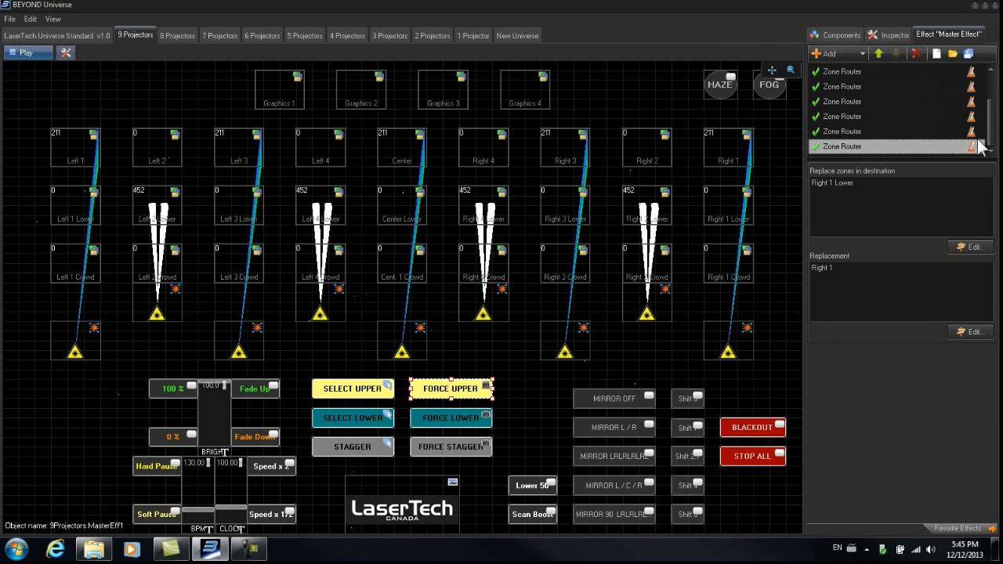
scroll(994, 144, up, 1)
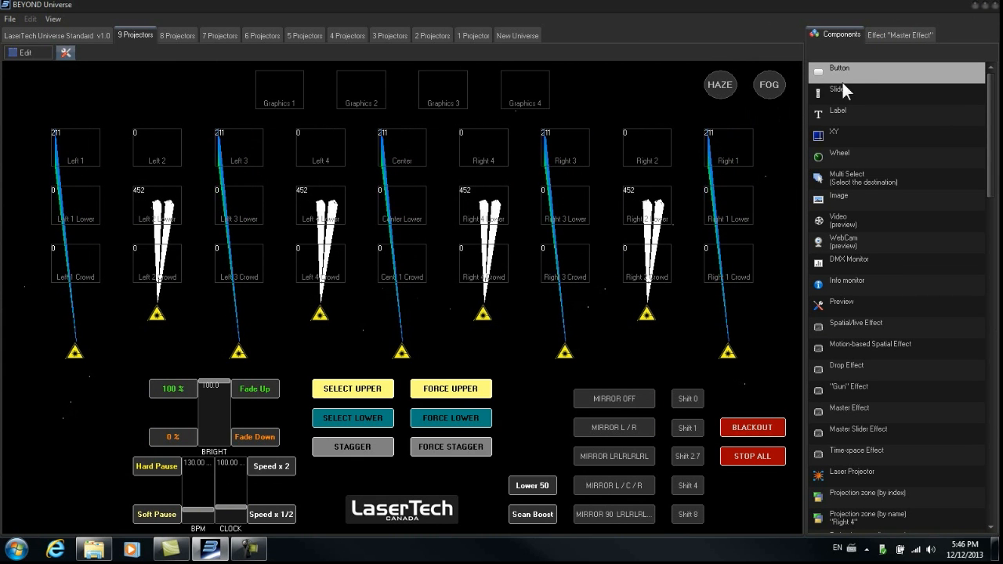
- Restore the Universe window beside the main window and test the HAZE and FOG buttons by toggling each on and off
click(986, 7)
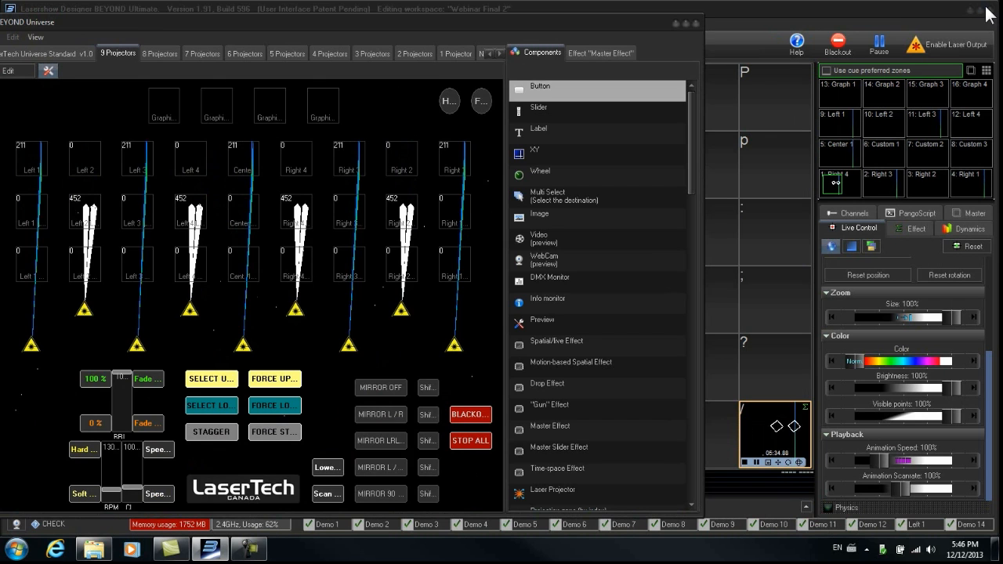
drag(568, 22, 815, 16)
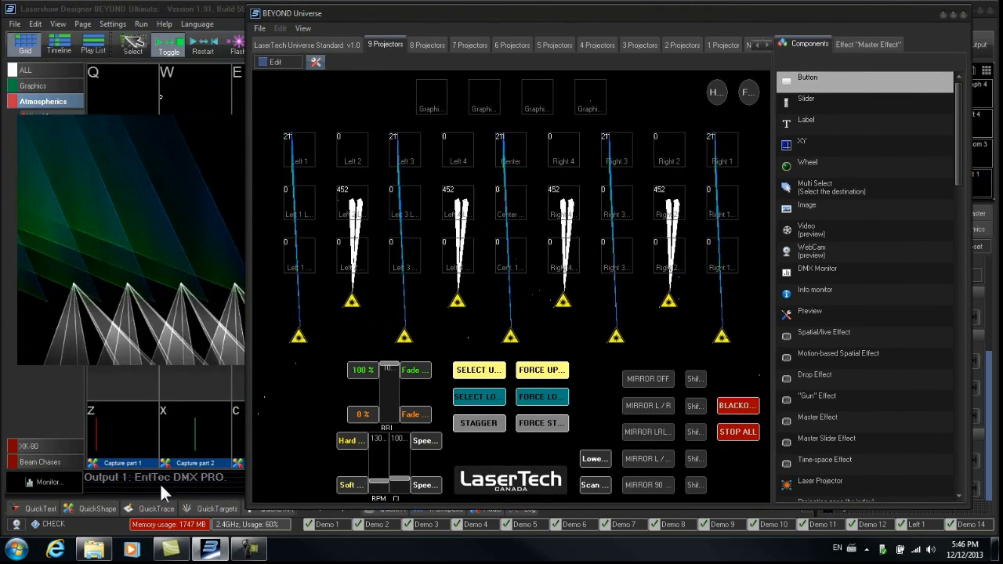
click(718, 94)
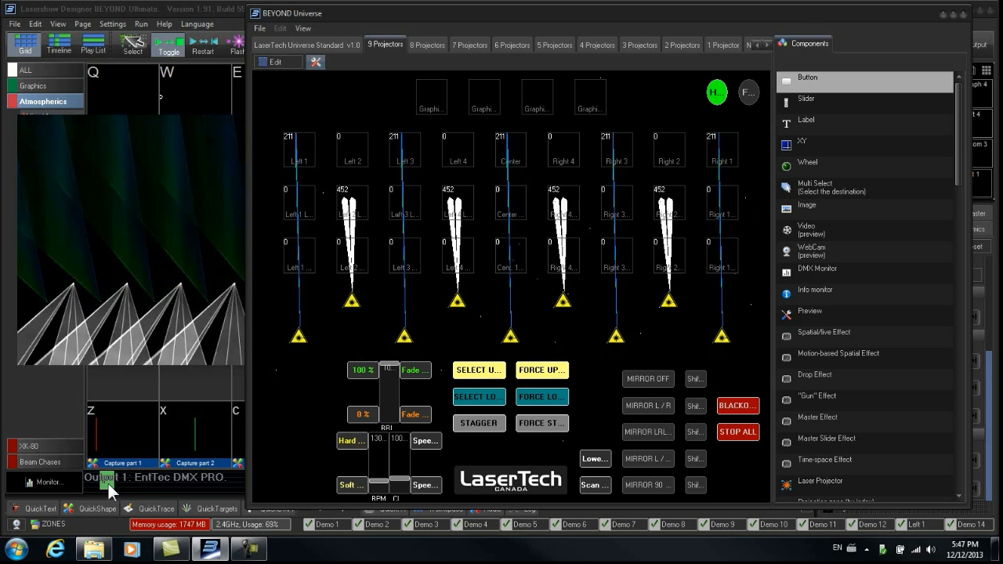
click(750, 95)
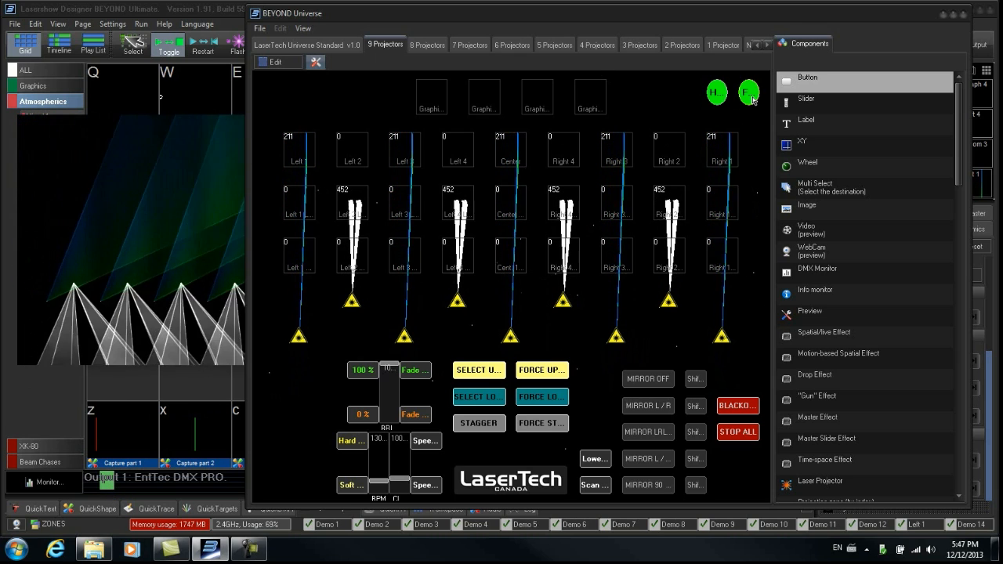
click(750, 95)
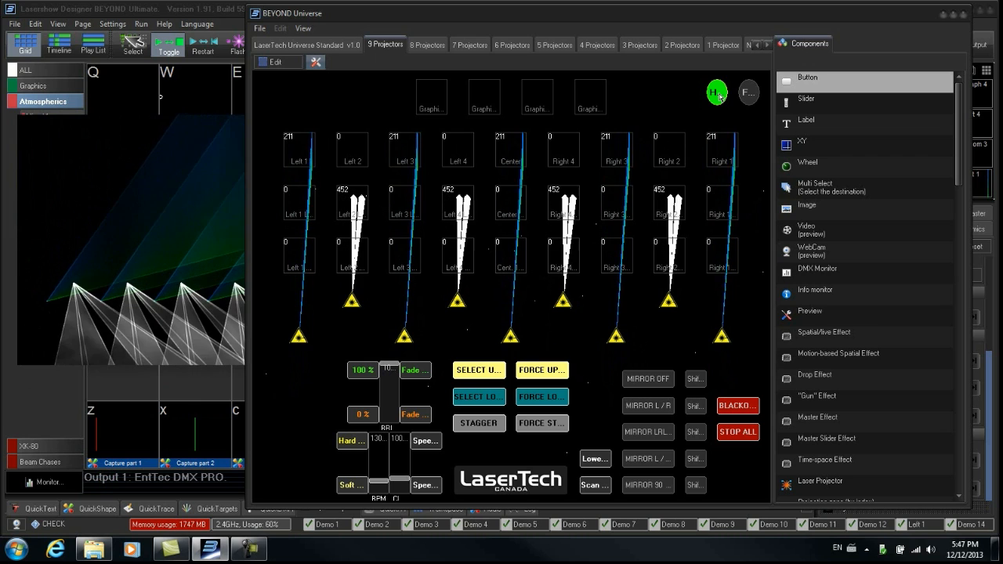
click(718, 95)
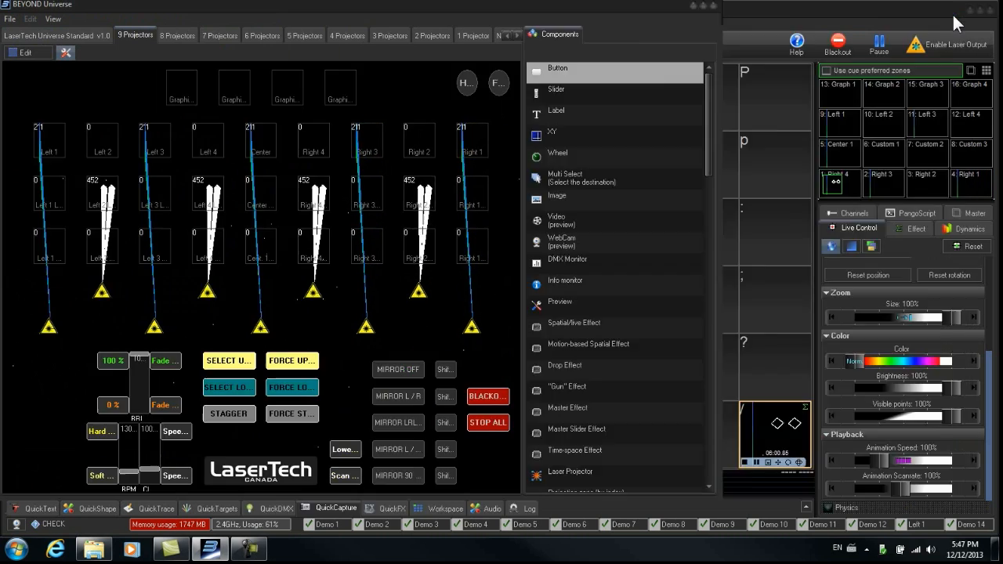
click(955, 14)
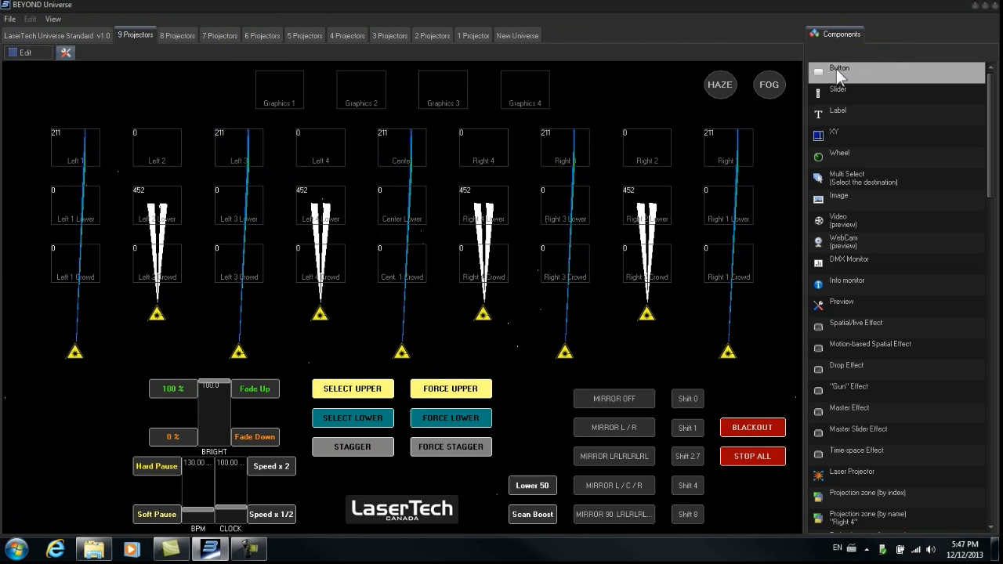
- Switch to edit mode, select the HAZE button and open its PangoScript for editing in the Inspector
click(23, 52)
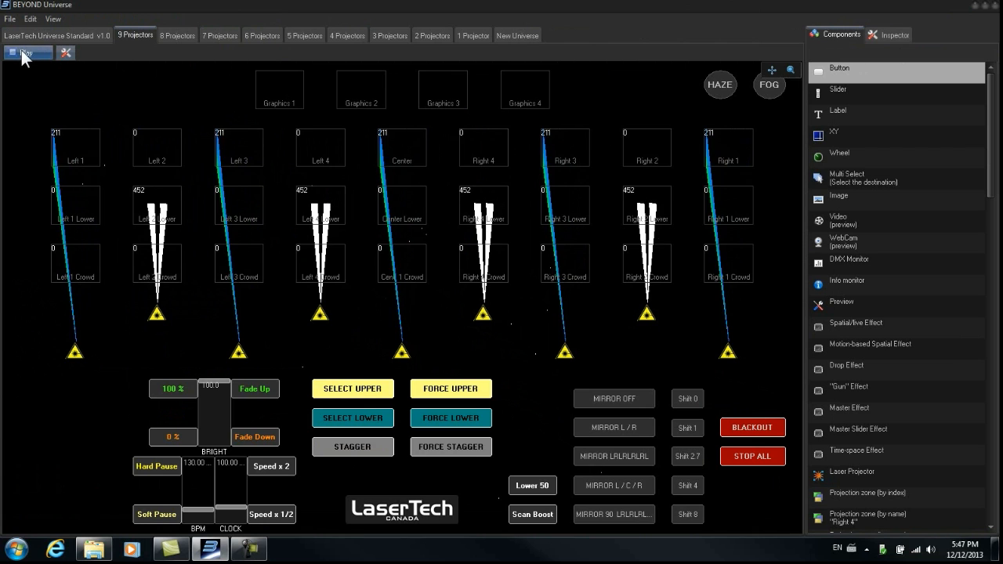
click(721, 84)
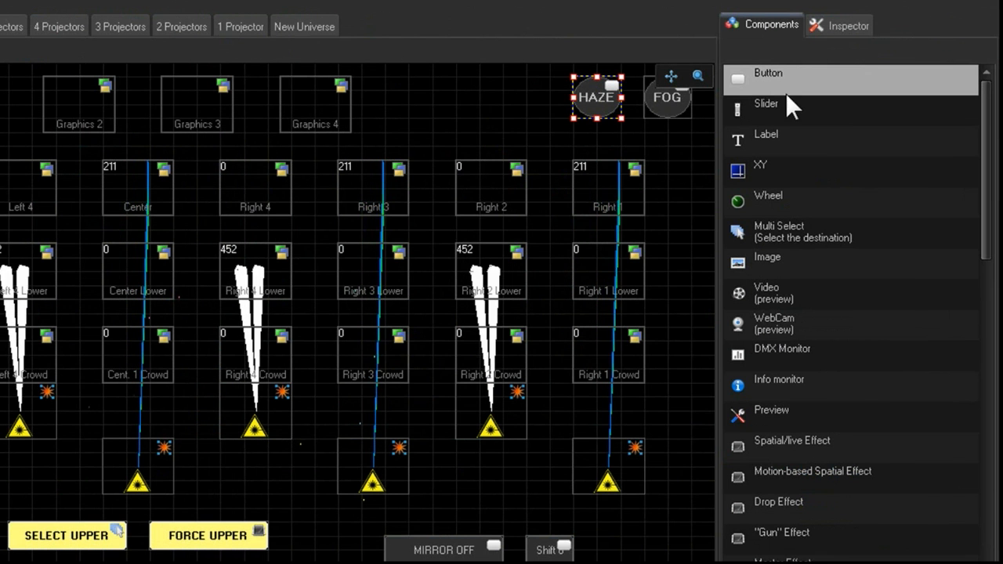
click(857, 25)
scroll(937, 235, down, 5)
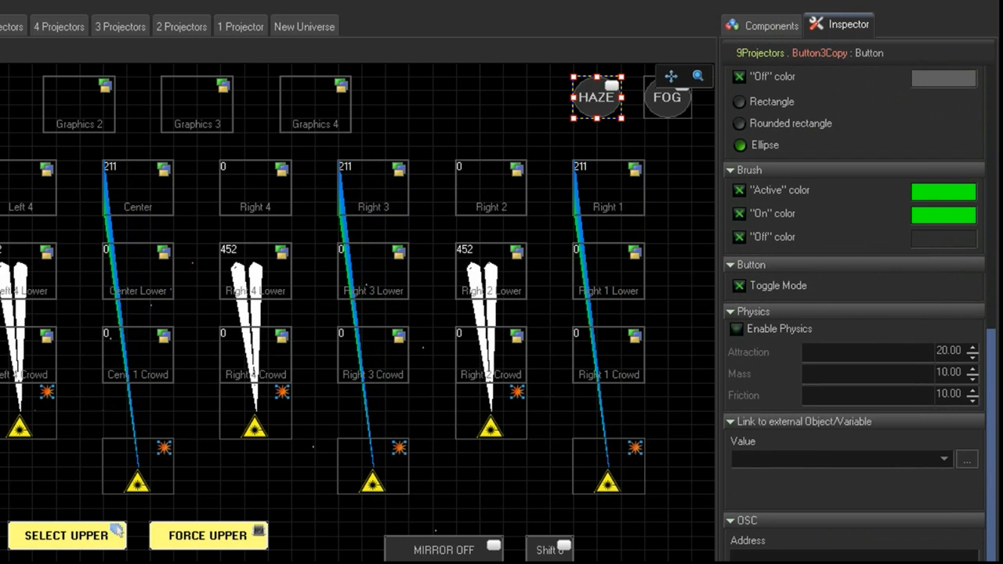
scroll(855, 314, up, 1)
scroll(994, 266, up, 5)
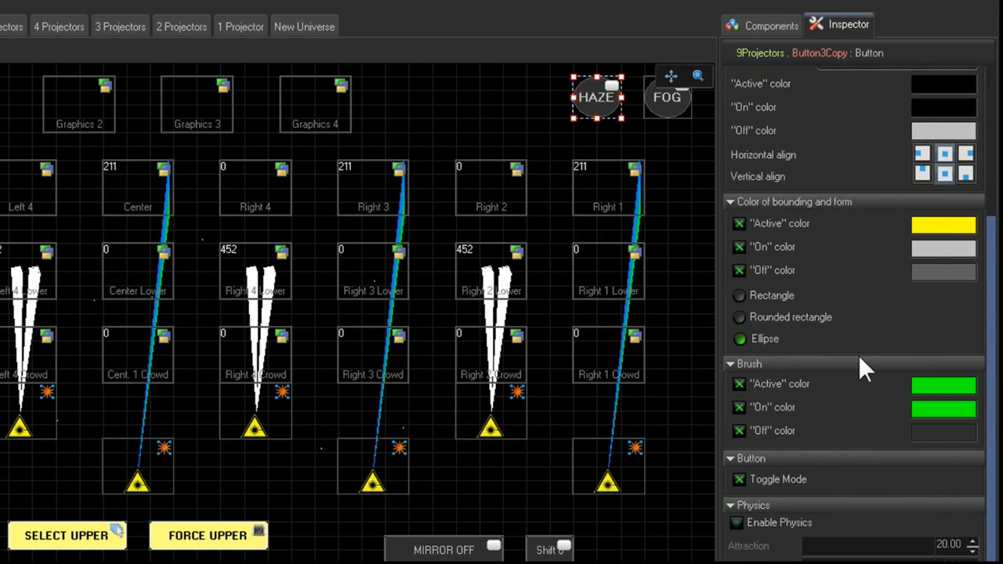
scroll(993, 320, down, 5)
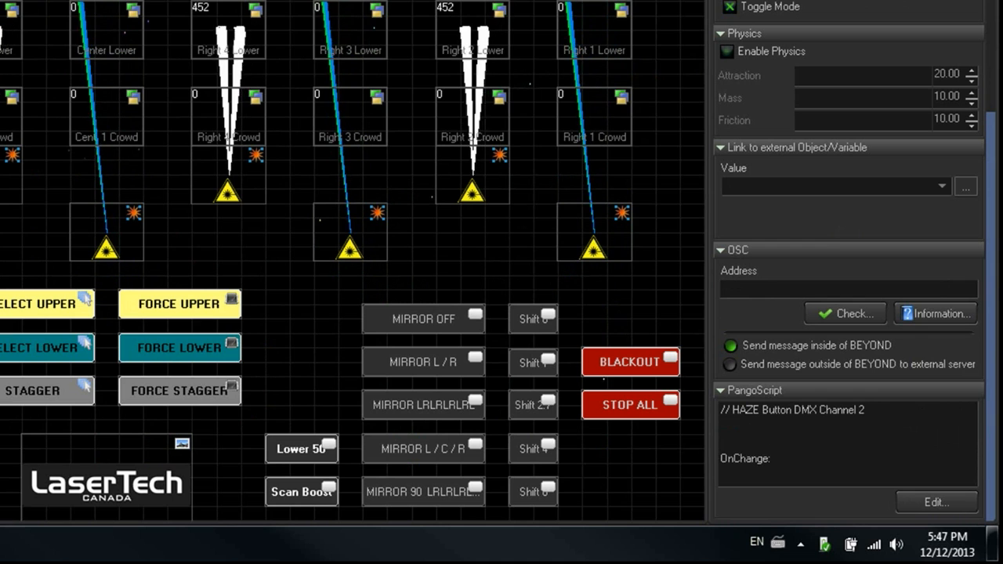
click(944, 500)
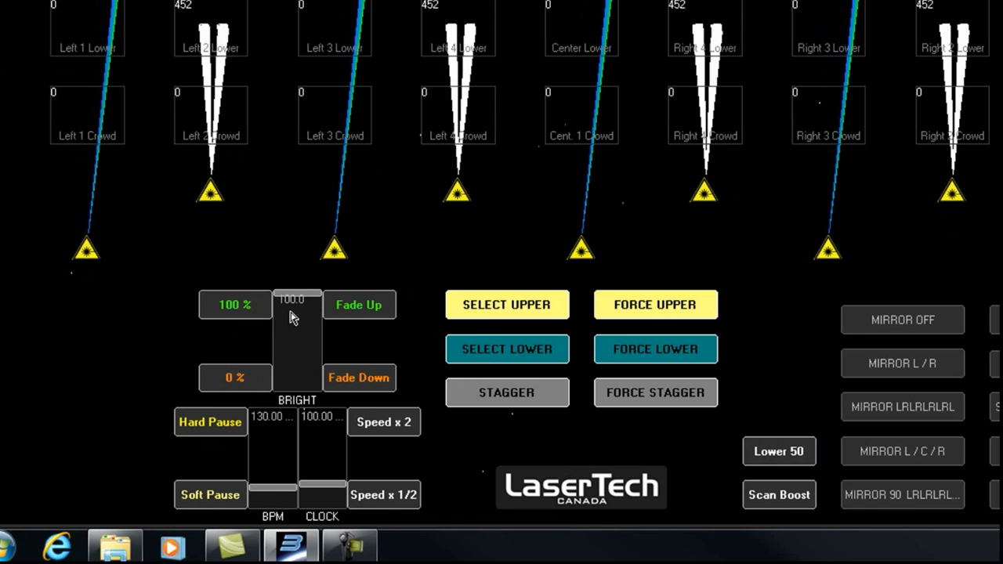
- Test the BRIGHT slider by dragging it and using its Fade Up, Fade Down, 0 % and 100 % buttons
click(308, 311)
drag(308, 311, 320, 292)
click(358, 377)
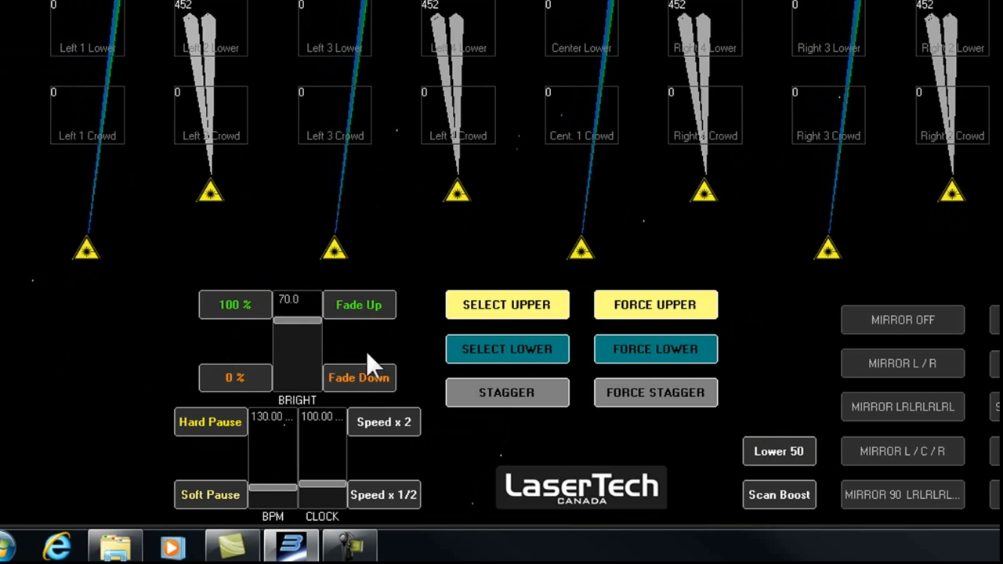
click(377, 312)
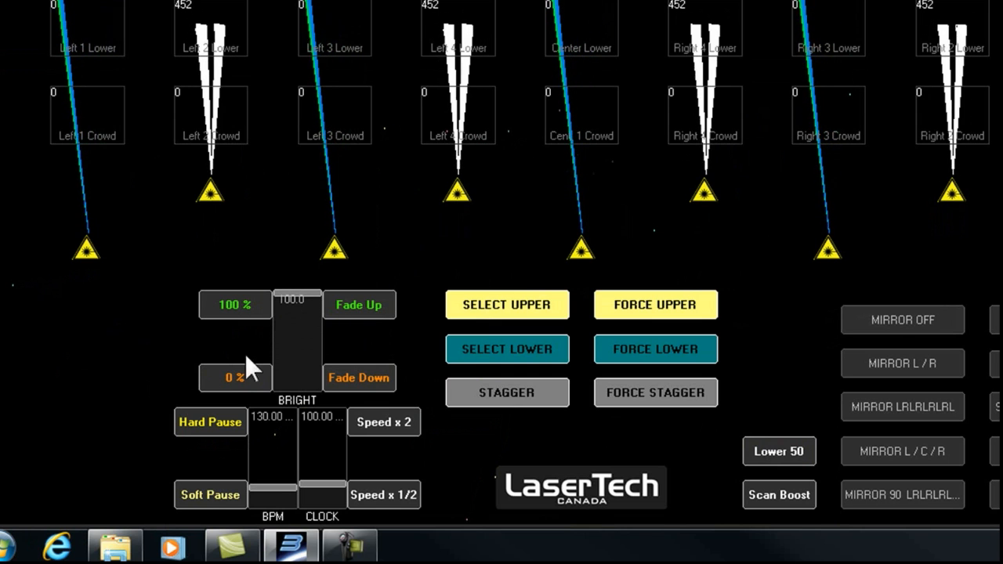
click(253, 380)
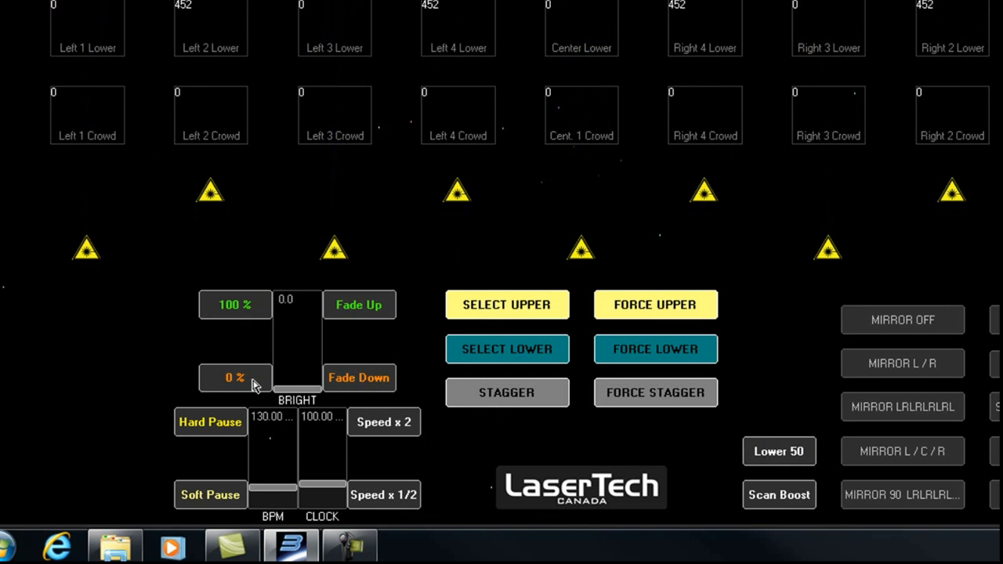
click(249, 316)
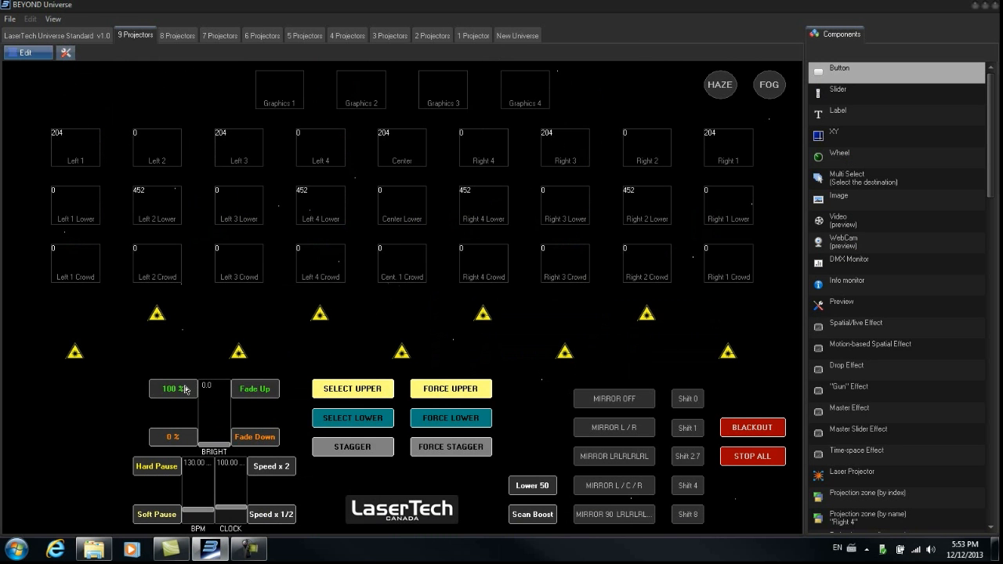
- Toggle master brightness between the 0 % and 100 % buttons several times, ending at 100 %
click(186, 390)
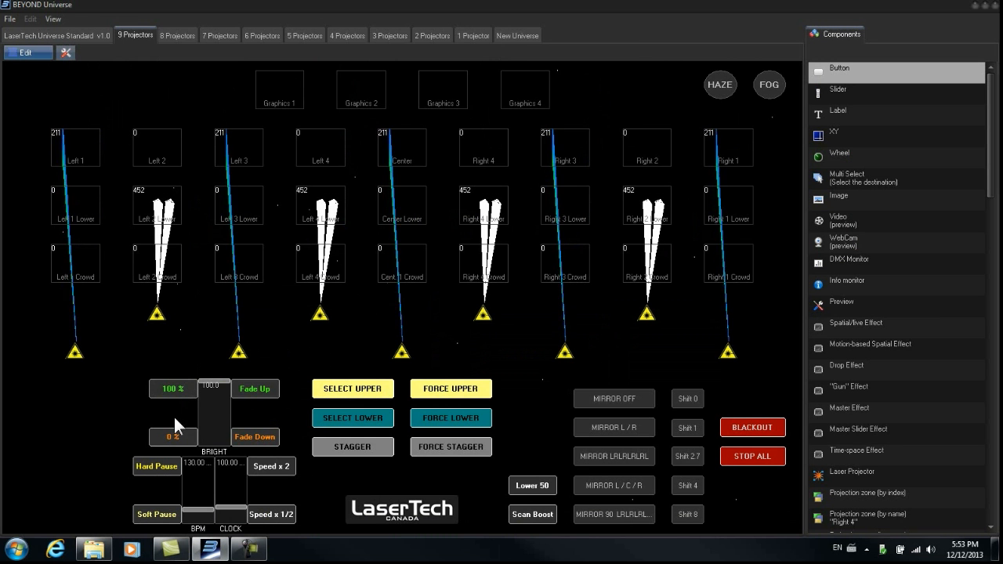
click(176, 436)
click(182, 390)
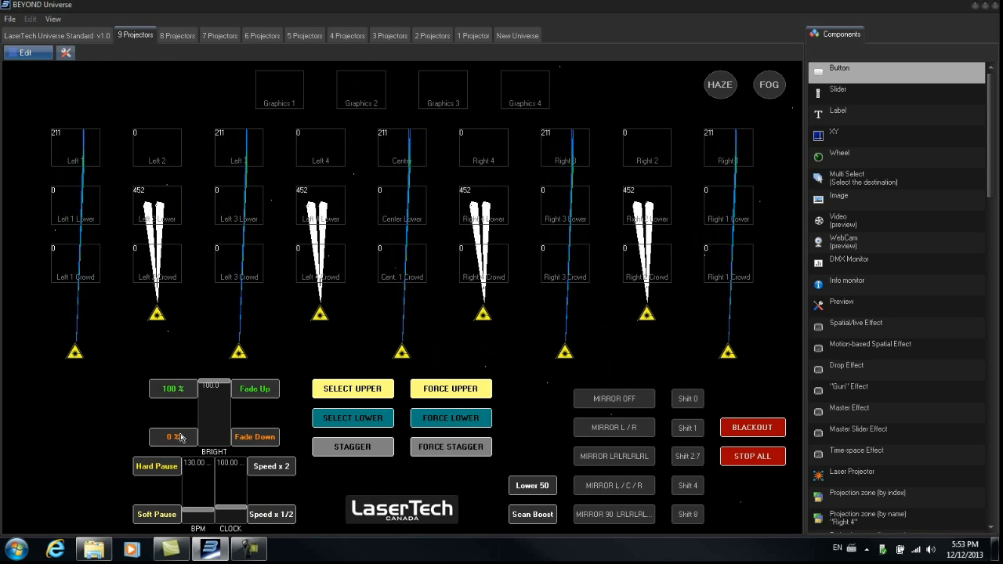
click(170, 438)
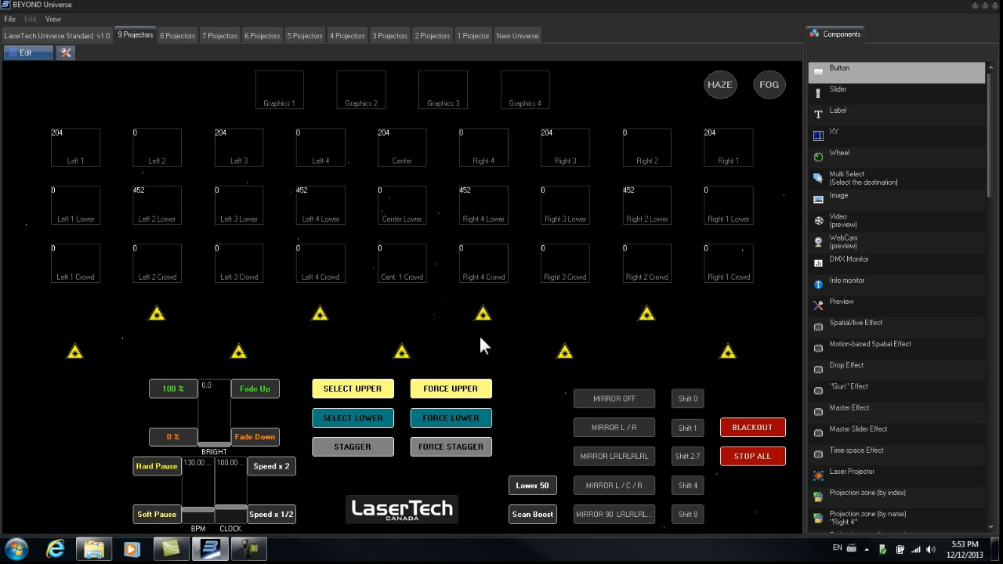
click(177, 399)
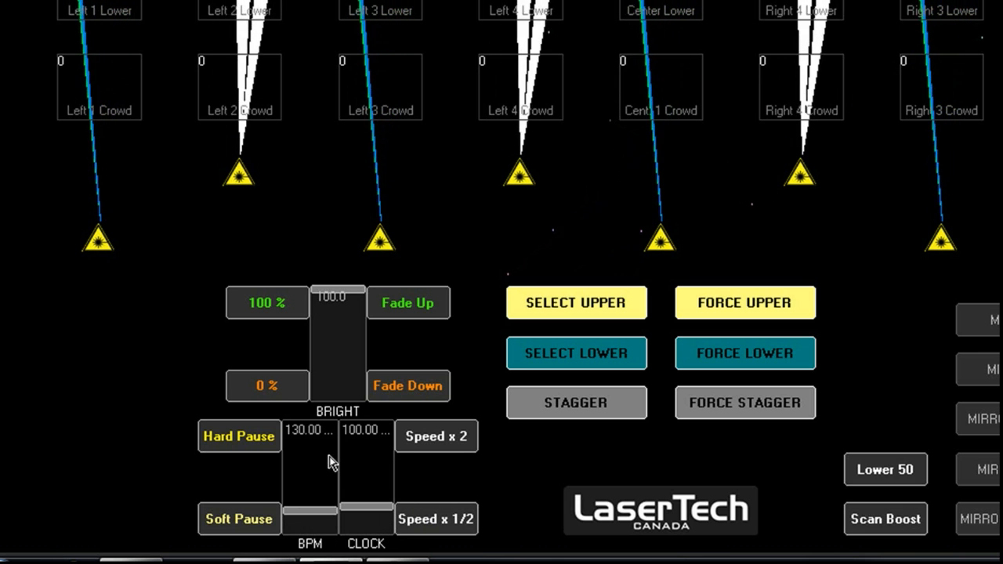
- Test the CLOCK and BPM sliders by dragging them, then toggle Hard Pause on and off
drag(324, 521, 384, 481)
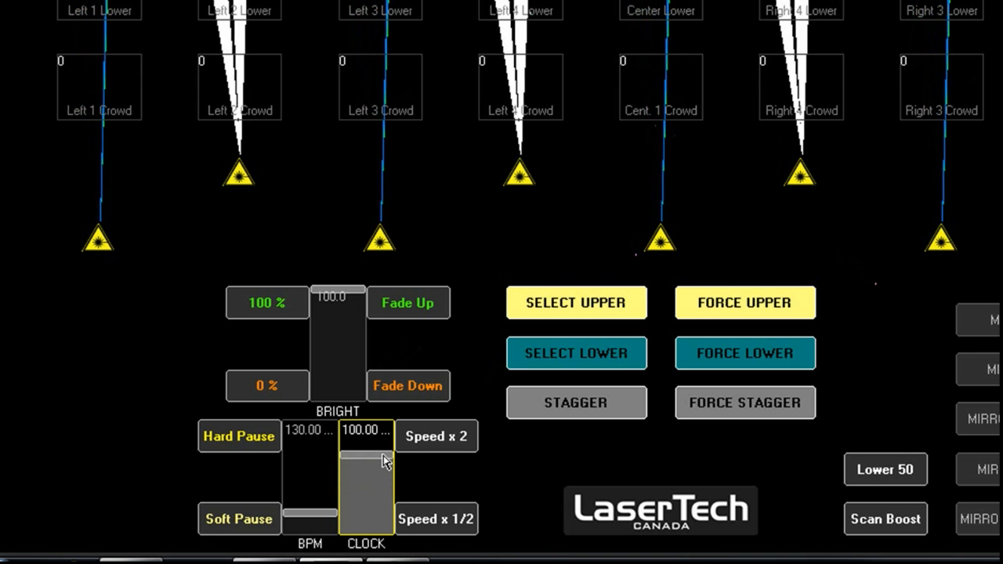
drag(384, 468, 384, 493)
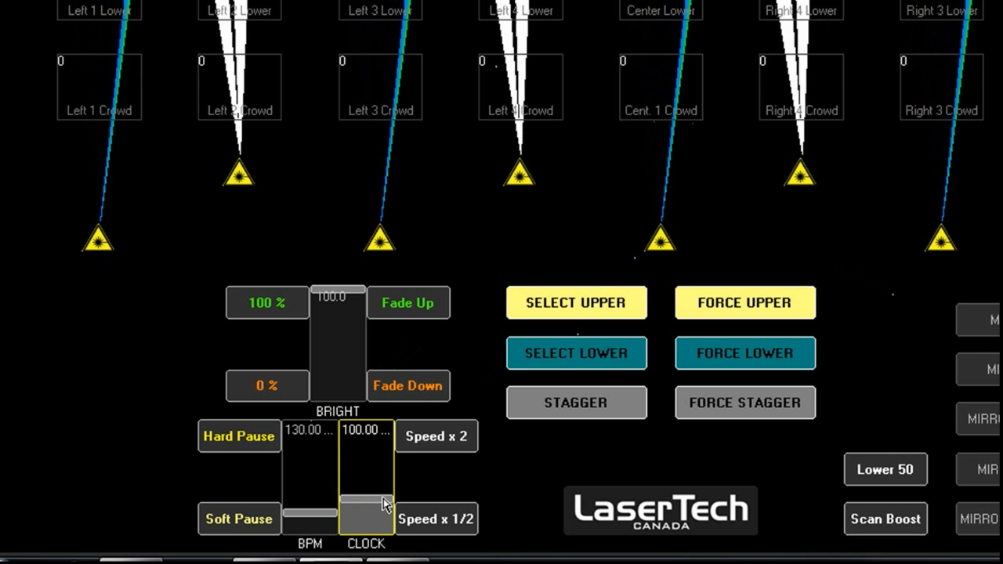
drag(384, 504, 365, 492)
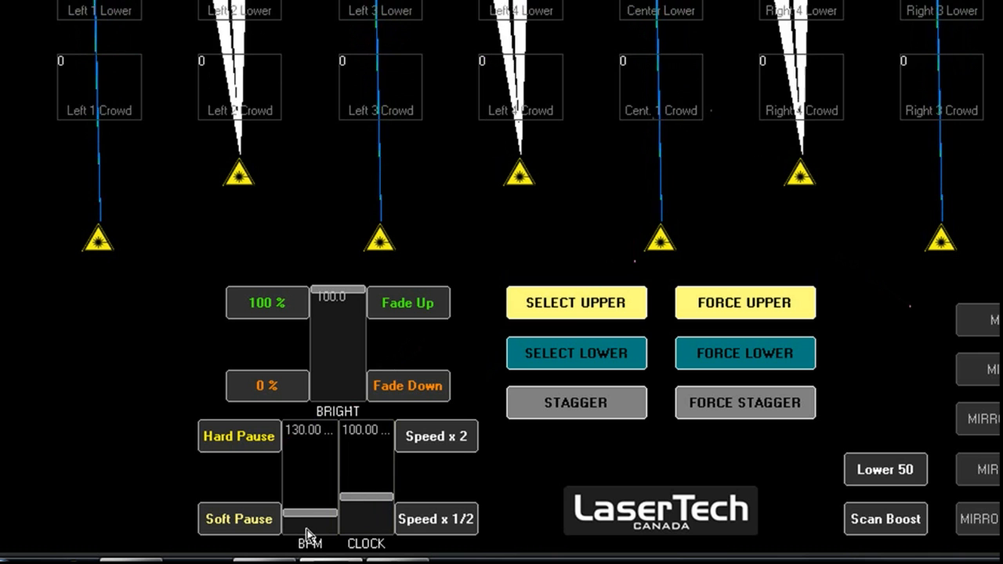
mouse_move(317, 517)
mouse_down()
mouse_move(330, 454)
mouse_move(322, 514)
mouse_up()
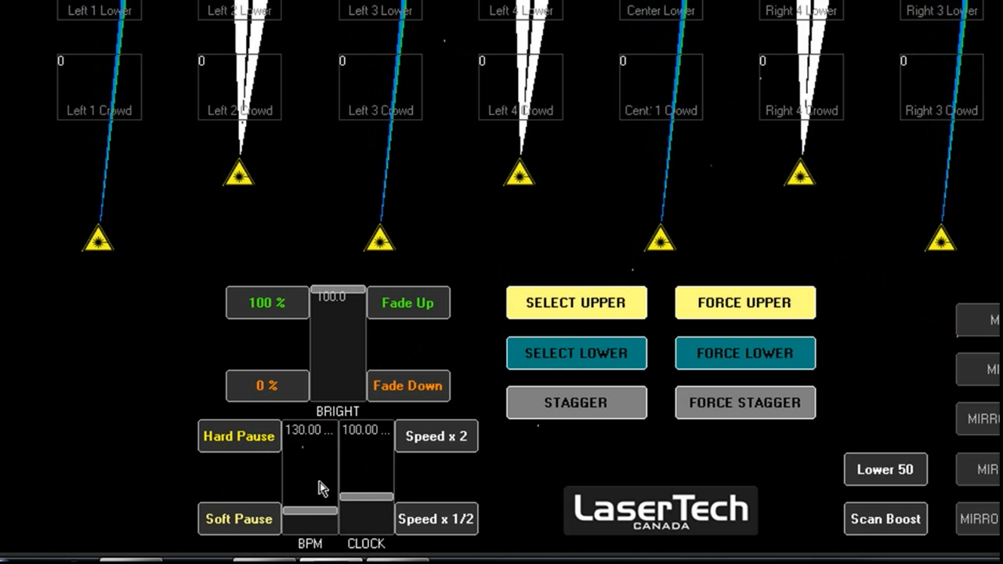
right_click(362, 485)
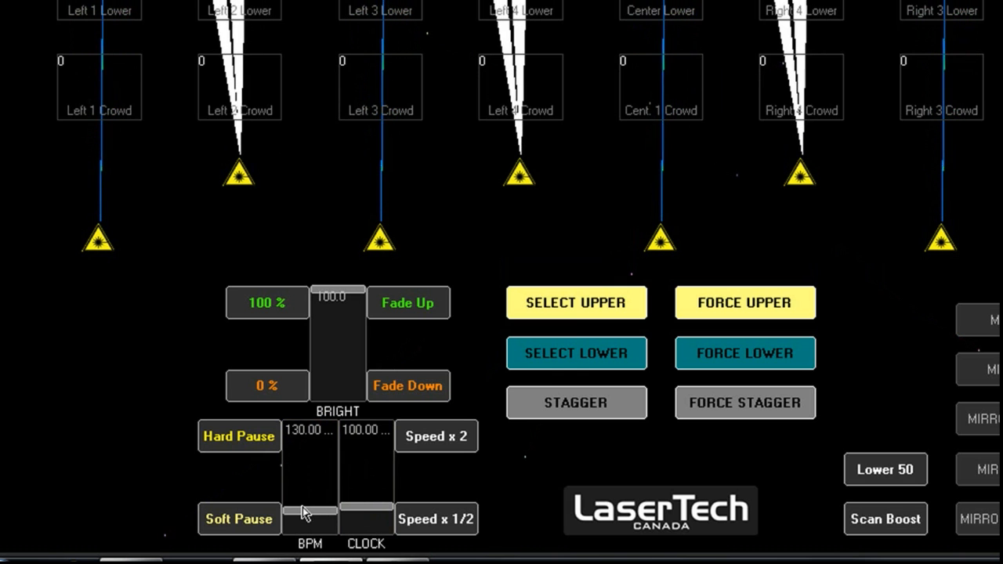
drag(307, 513, 309, 489)
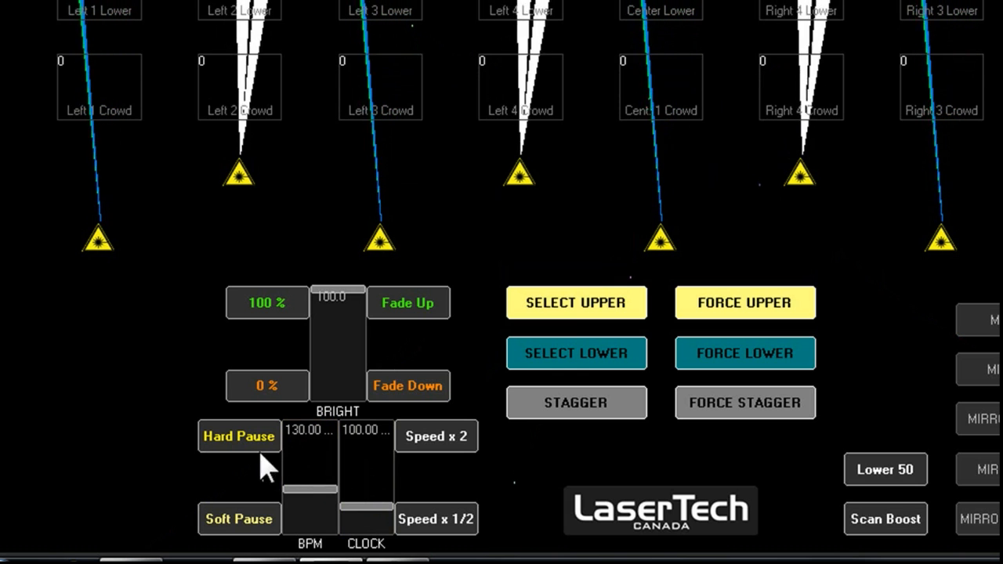
click(265, 443)
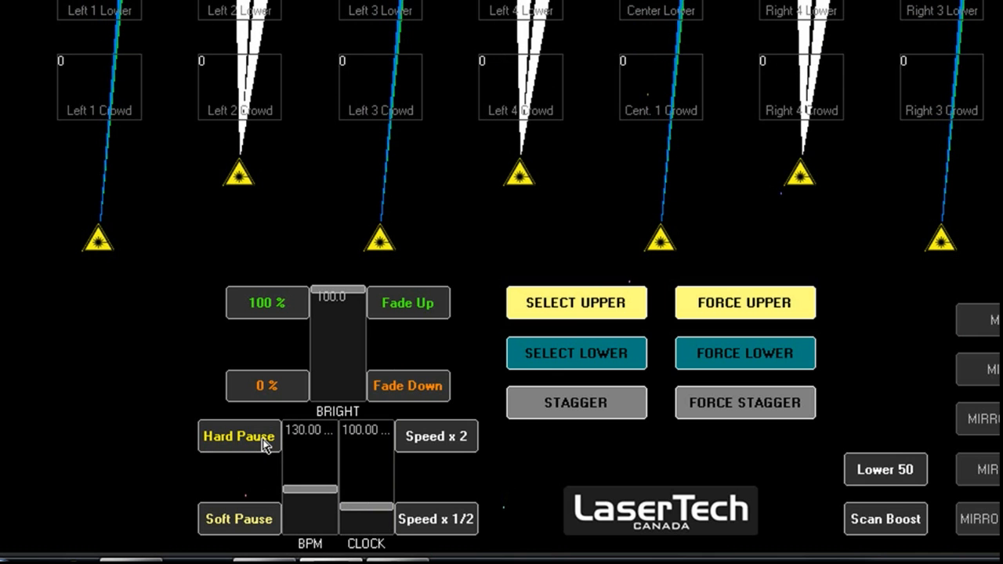
click(265, 443)
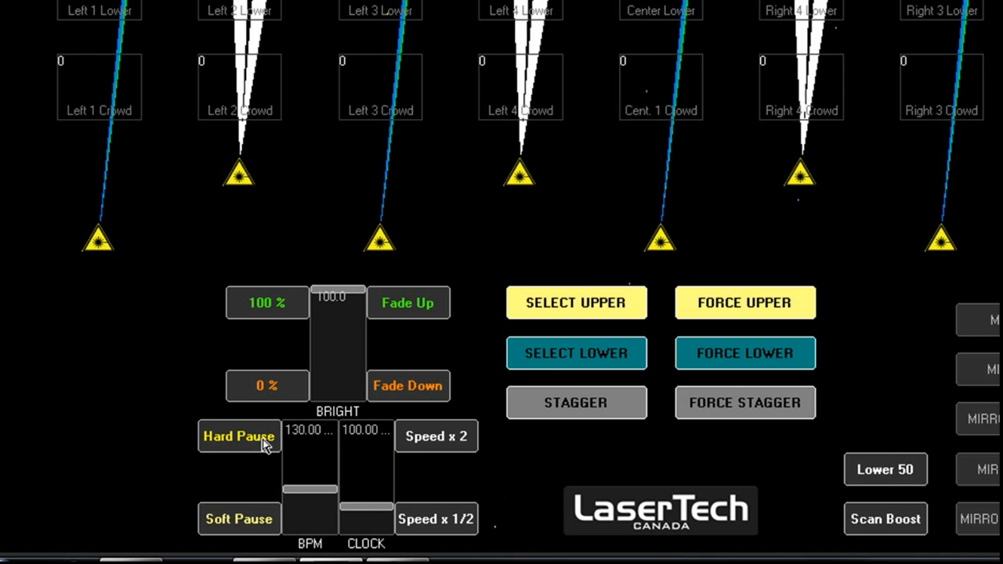
- Toggle Soft Pause and Hard Pause, then lower the BPM slider
click(259, 530)
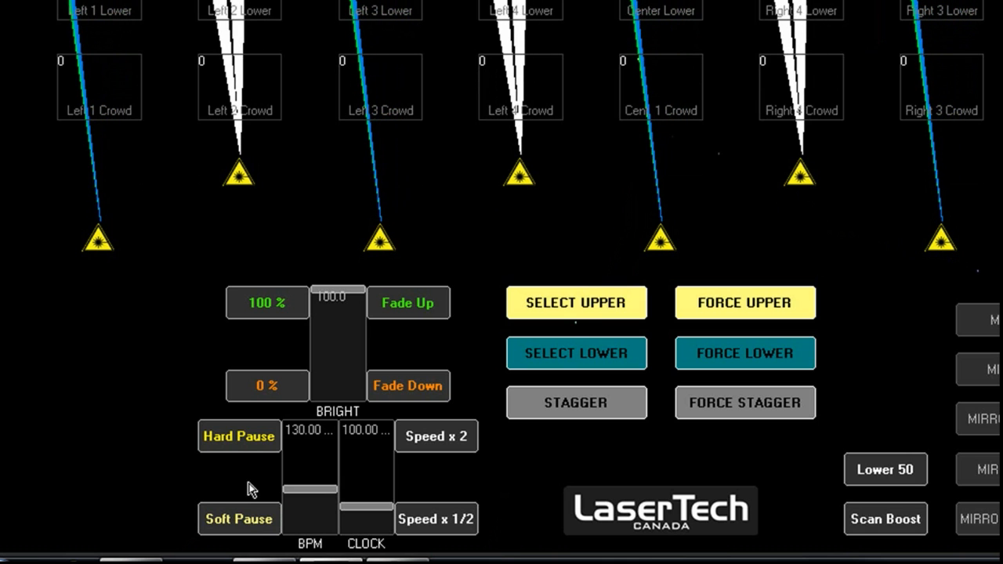
click(239, 439)
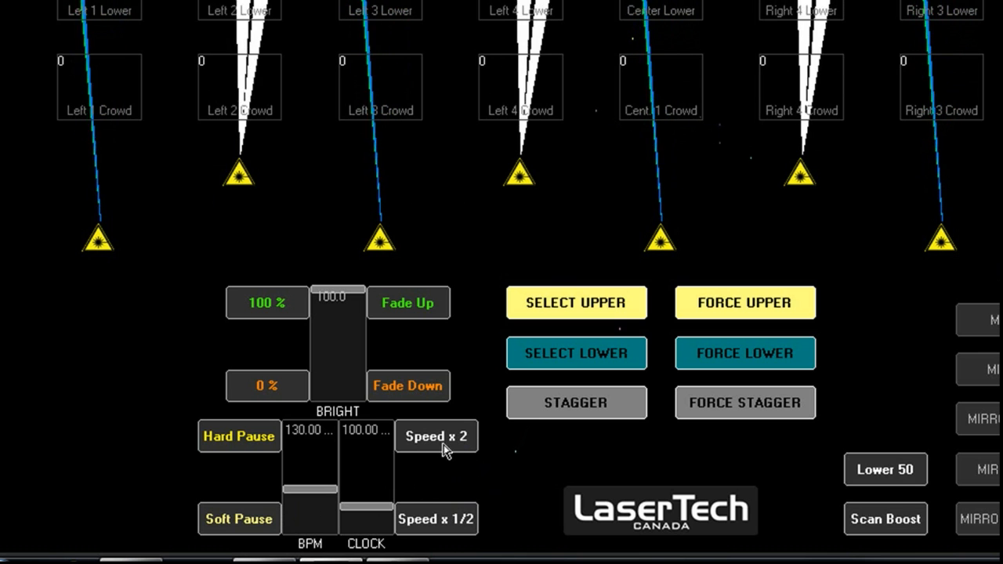
click(311, 511)
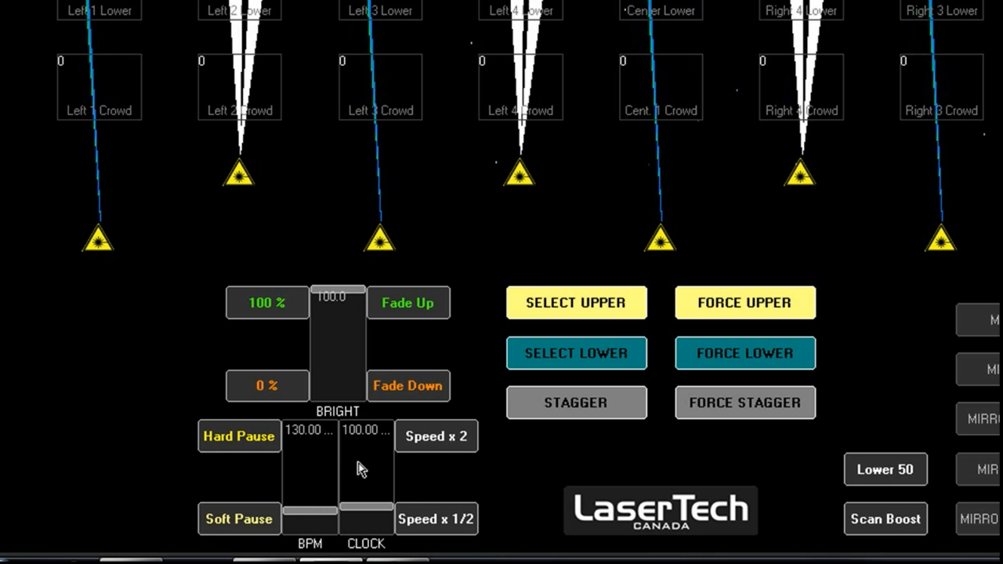
- Toggle the Speed x 2 and Speed x 1/2 buttons on and off several times
click(459, 443)
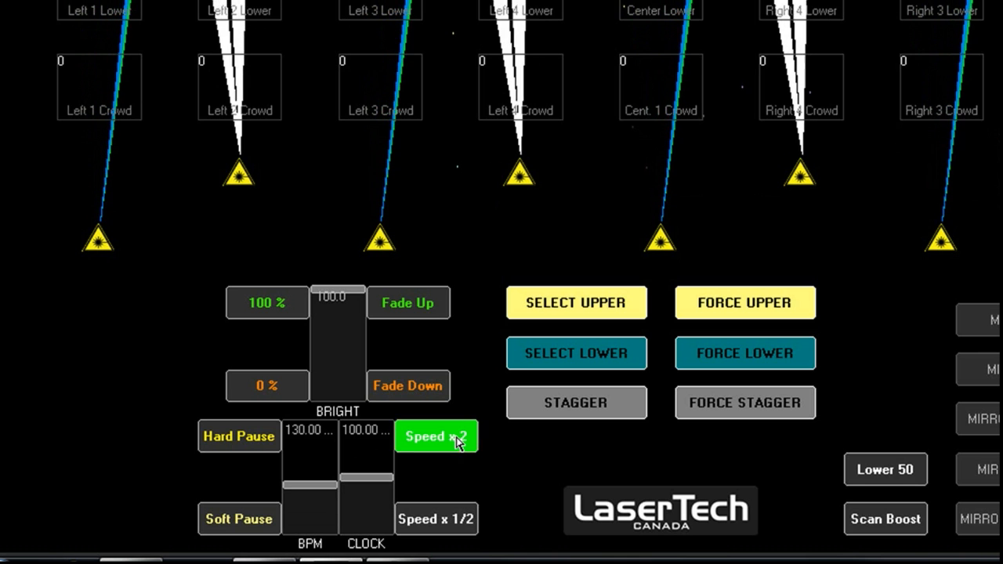
click(458, 443)
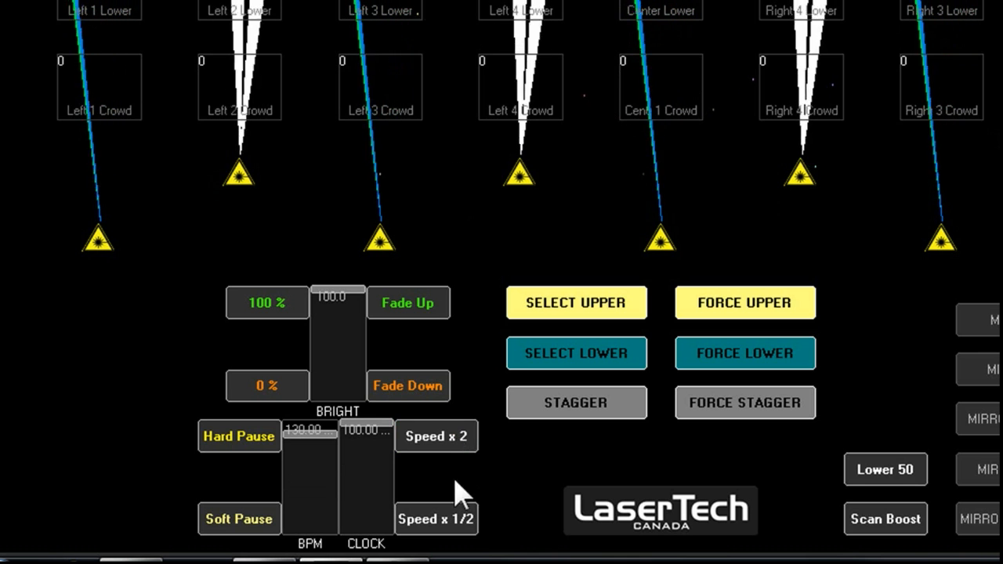
click(443, 523)
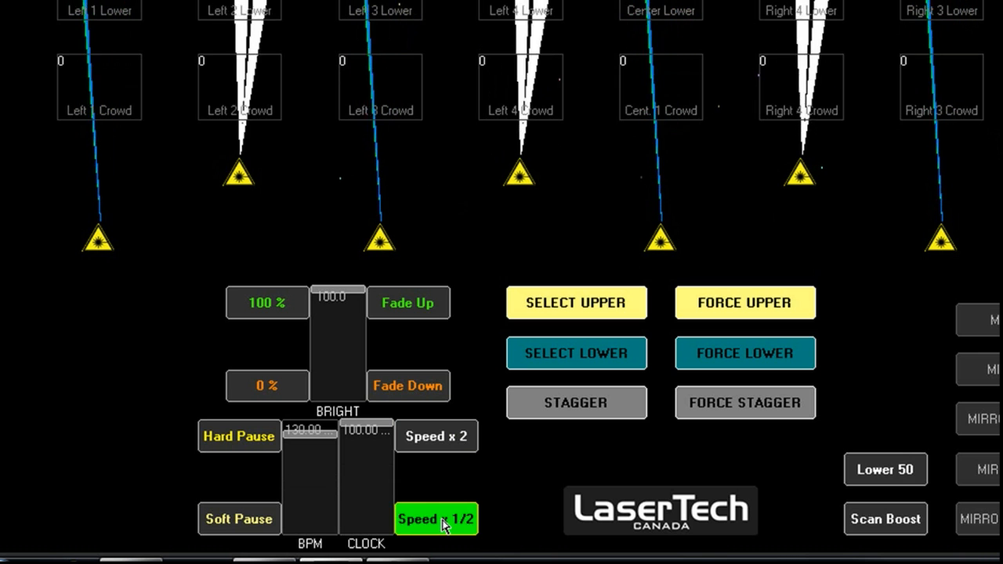
click(443, 524)
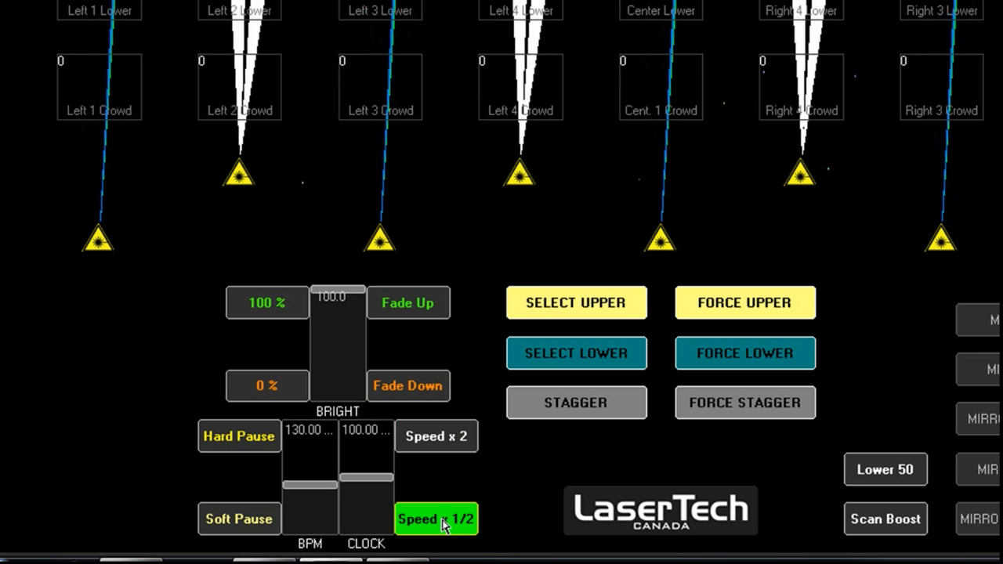
click(437, 439)
click(436, 439)
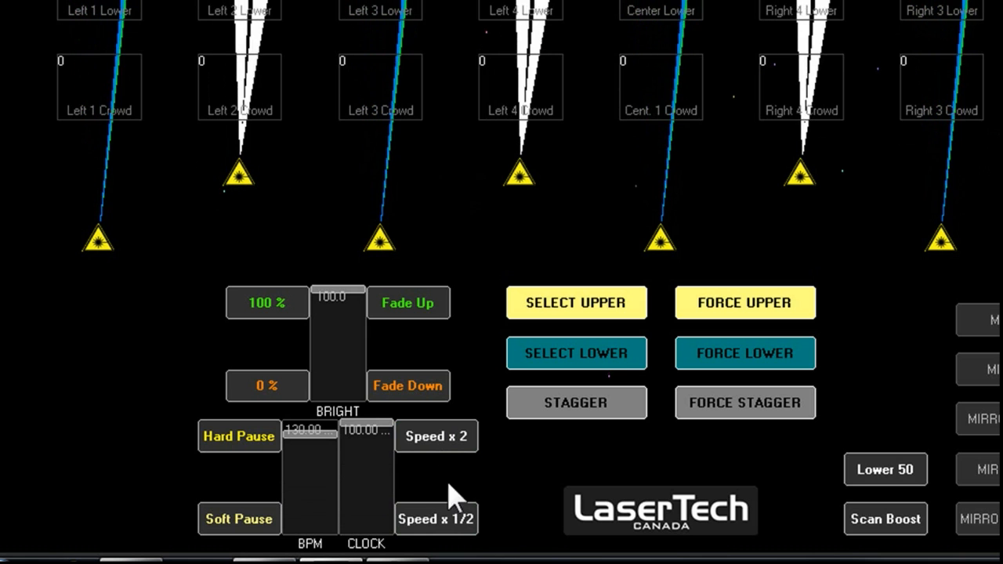
click(449, 521)
click(446, 521)
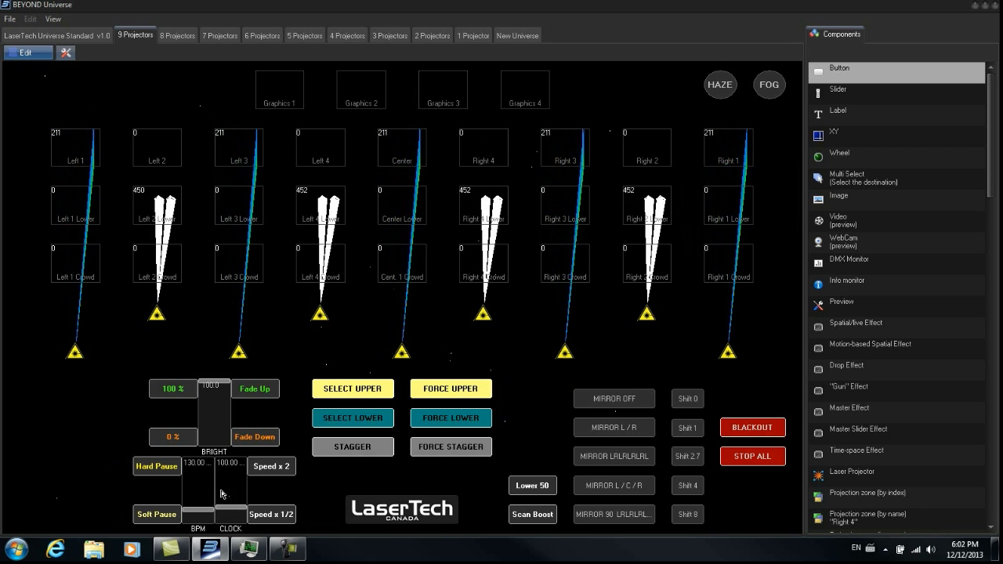
- Restore the Universe window to a smaller size, reposition it, and trigger BLACKOUT
click(985, 7)
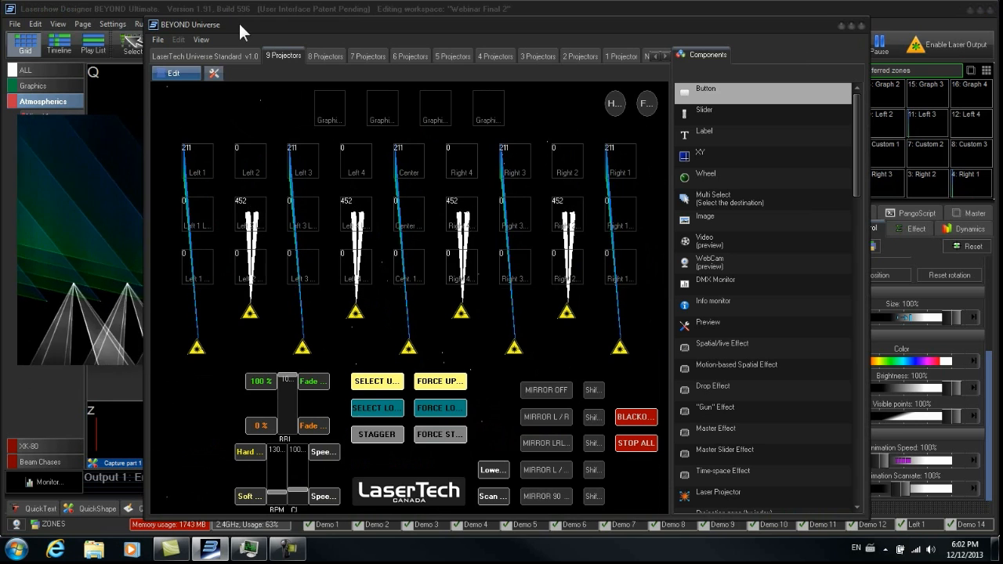
drag(238, 21, 254, 32)
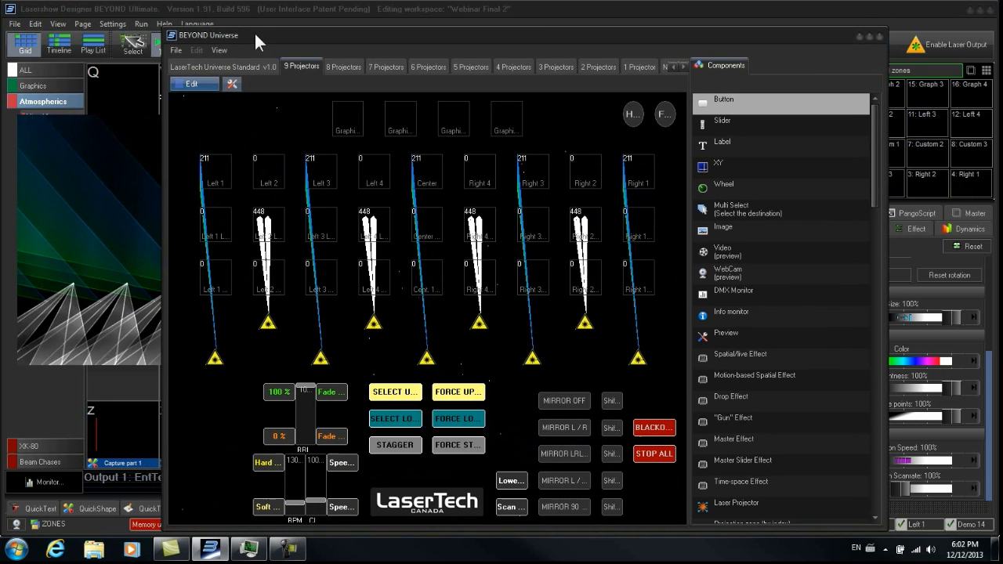
click(648, 428)
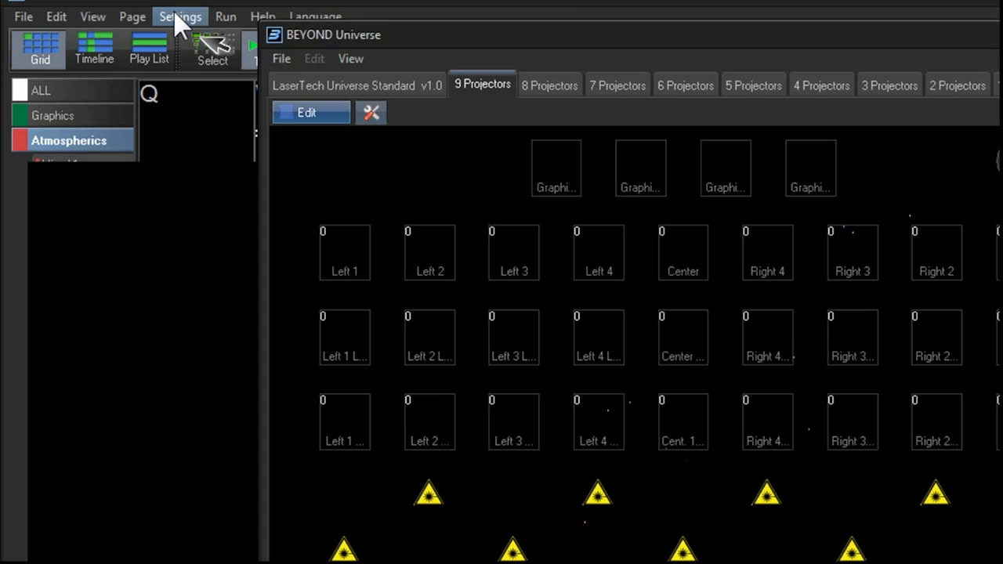
- Open the Configuration dialog's Live Control options to review them, then close it
click(112, 23)
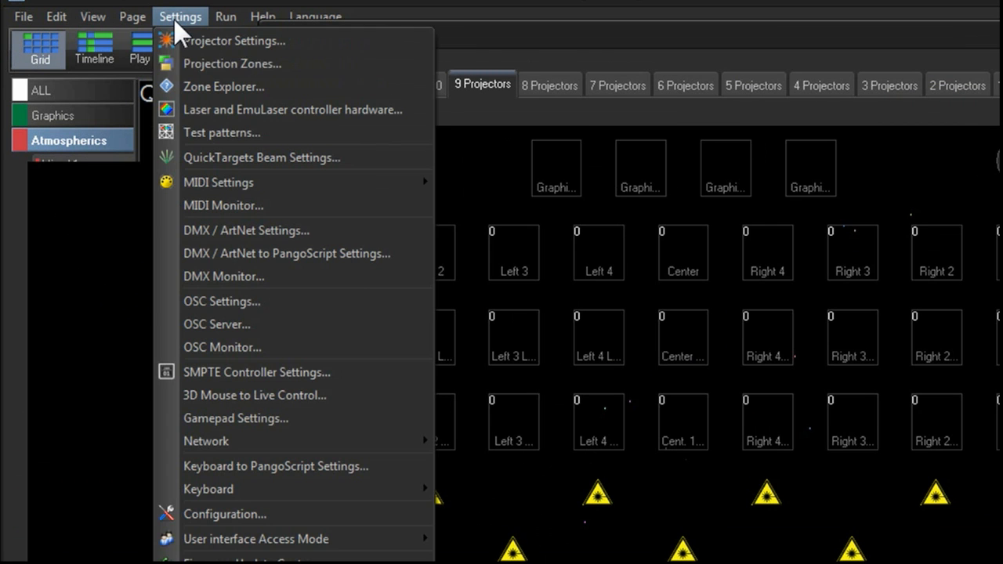
click(264, 508)
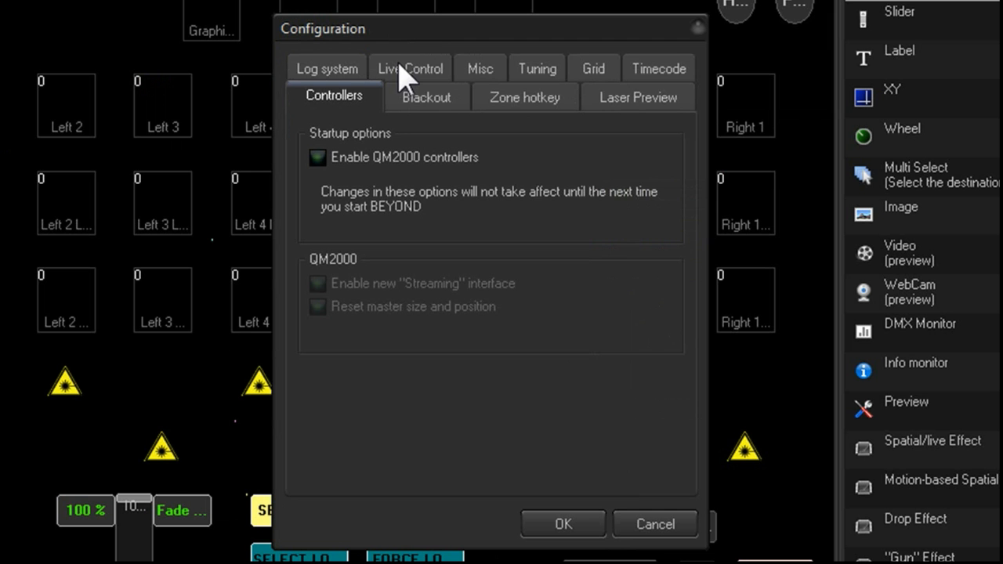
click(724, 222)
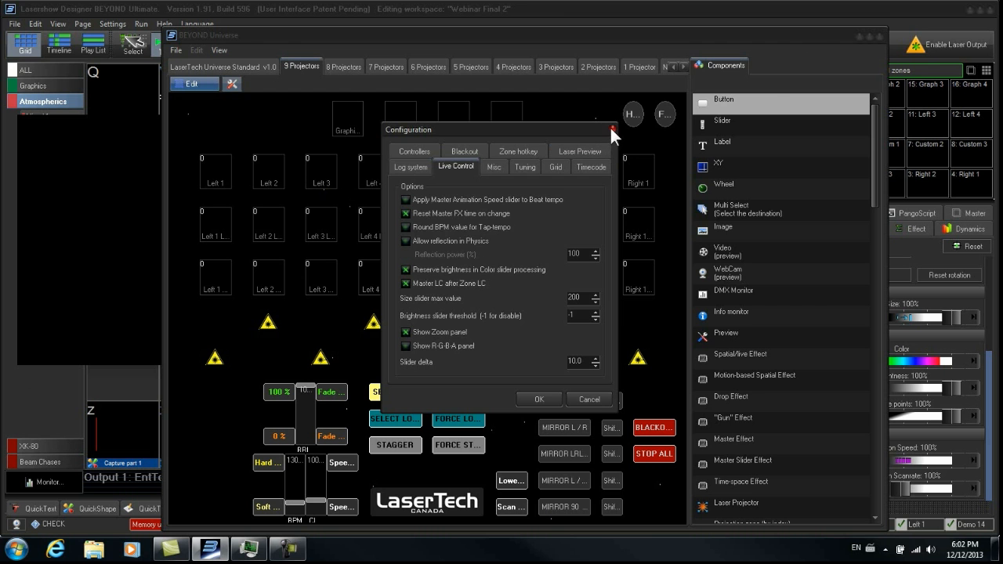
click(697, 28)
- Restore and move the Universe window over the main BEYOND window, selecting the upper zones with SELECT UPPER
drag(793, 41, 721, 41)
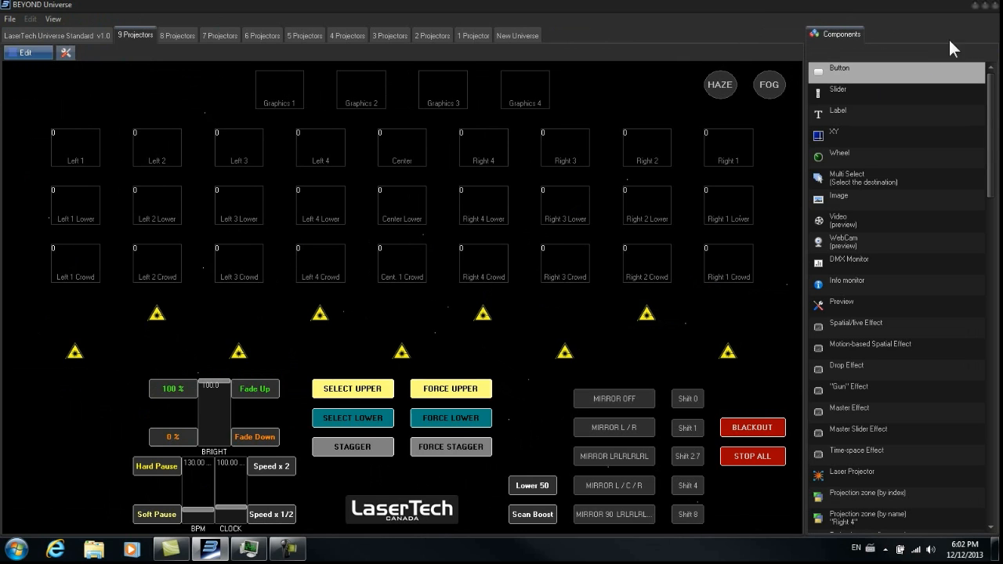
click(985, 5)
drag(747, 19, 747, 119)
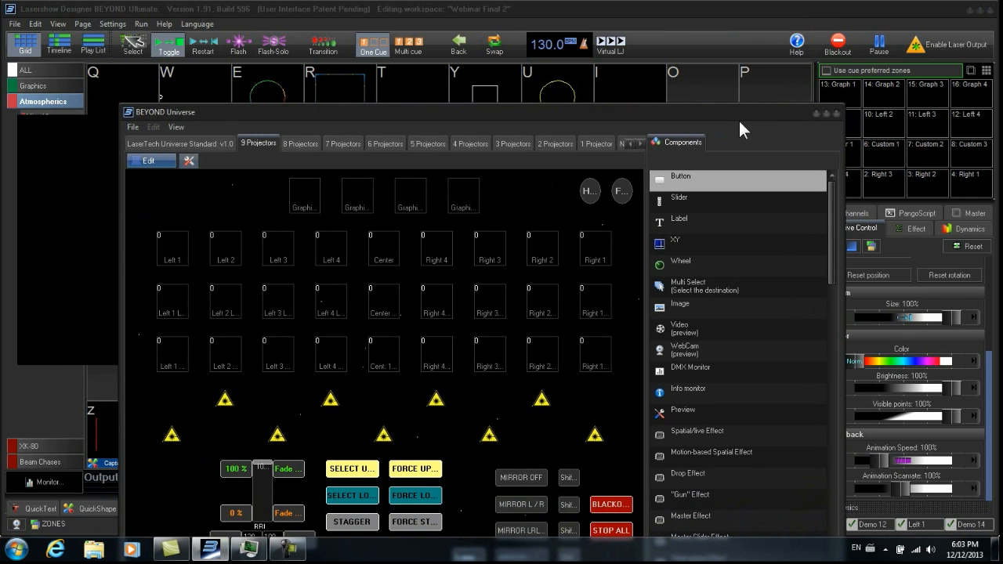
click(362, 470)
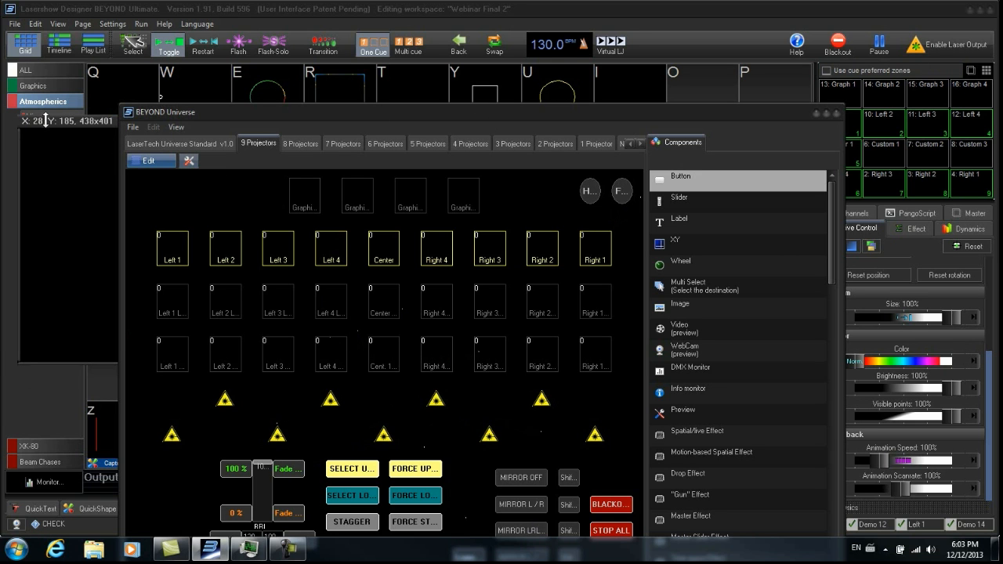
drag(468, 110, 357, 19)
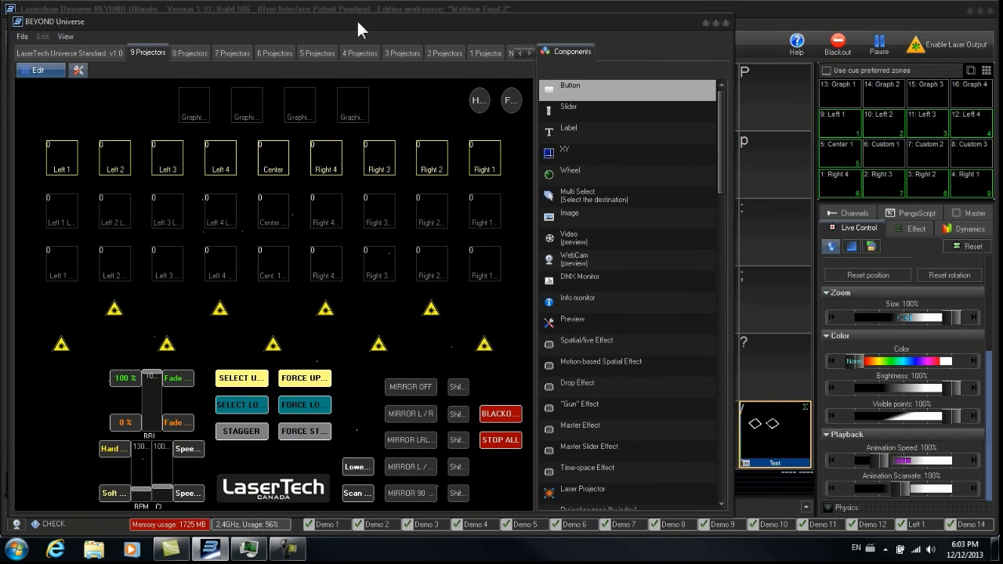
- Play the Test cue from the main grid, maximize the Universe window and toggle Lower 50 on and off
click(781, 438)
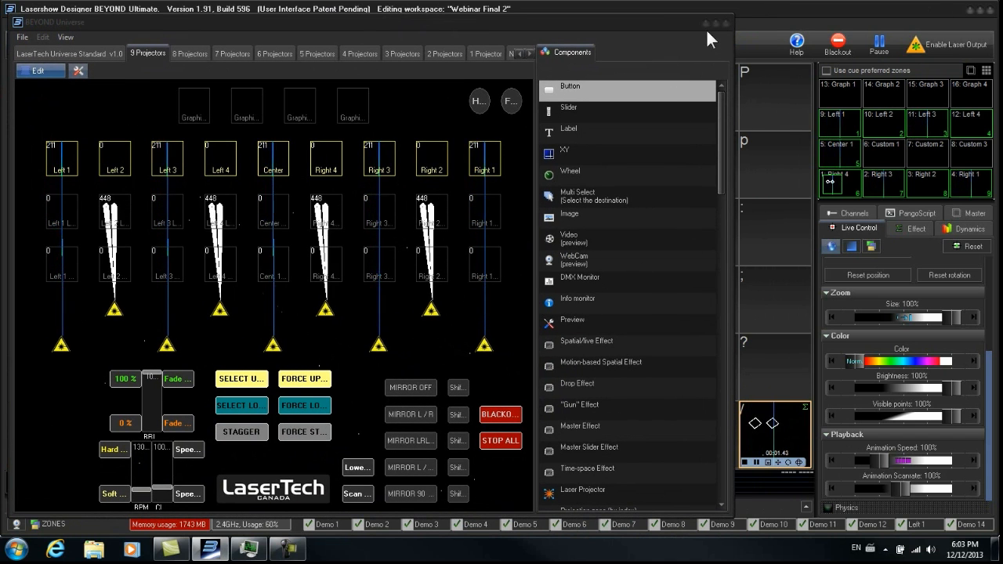
click(716, 23)
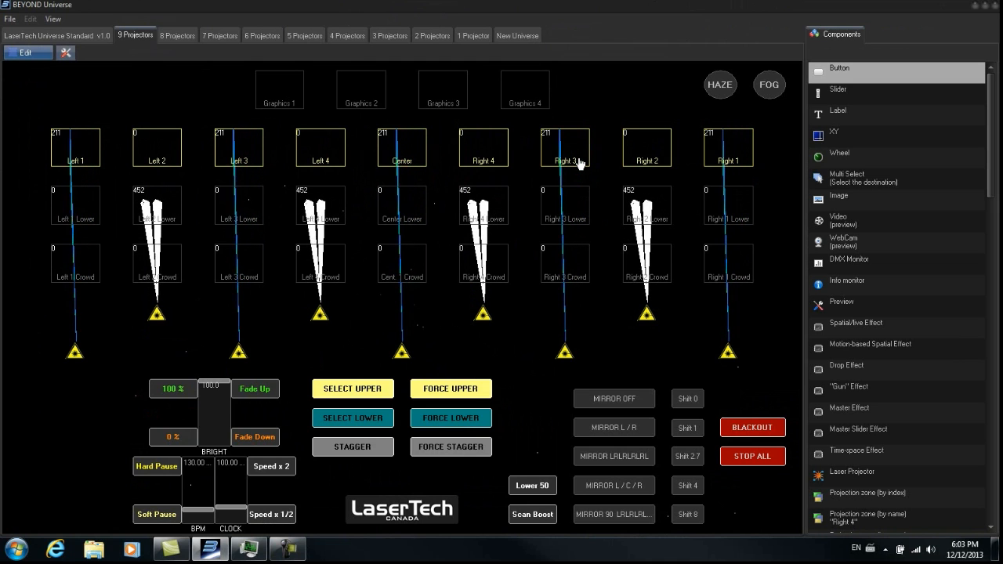
click(523, 488)
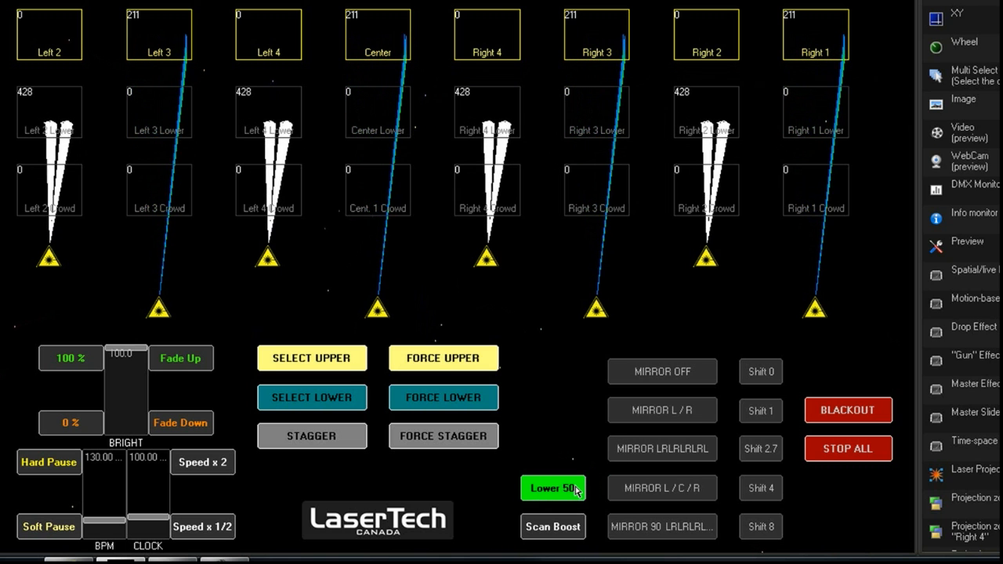
click(576, 490)
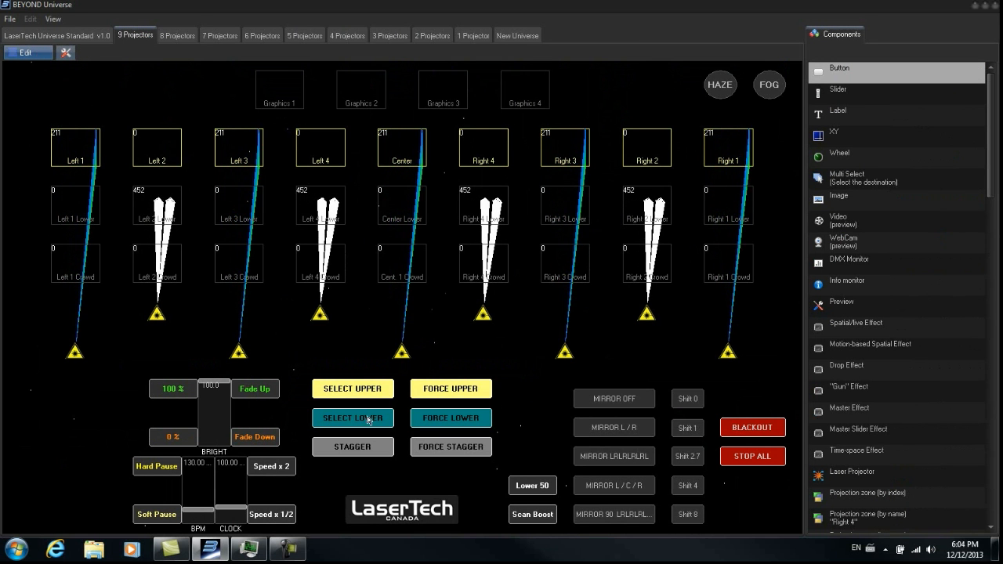
- Switch to edit mode, select the Scan Boost button and open its PangoScript for editing in the Inspector
click(32, 53)
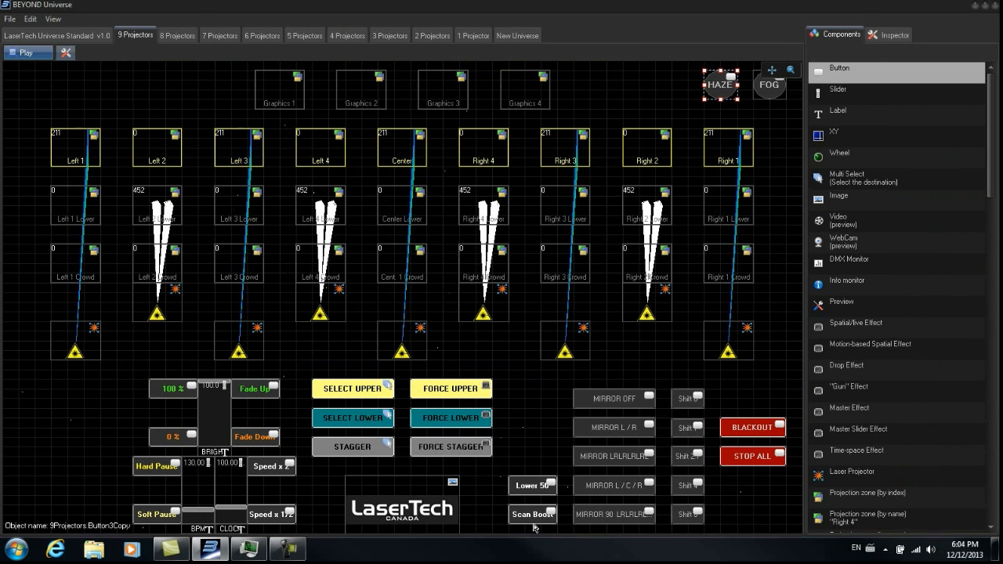
click(533, 516)
click(890, 35)
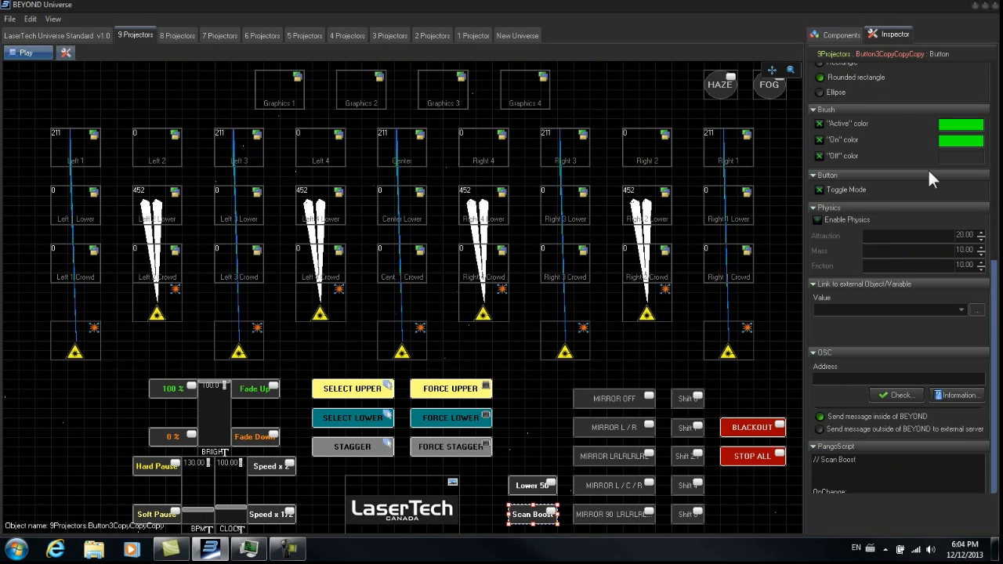
click(855, 36)
click(877, 36)
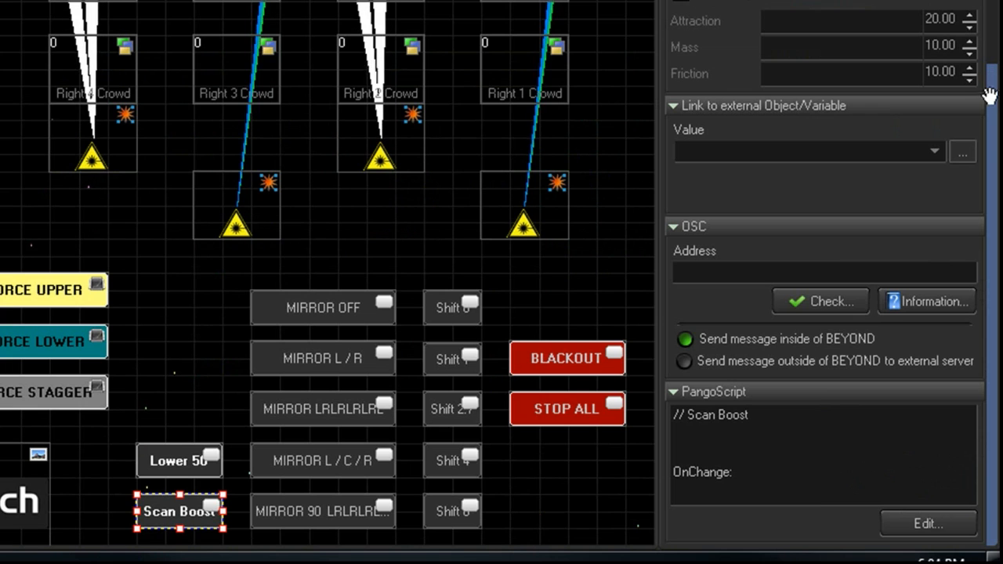
click(939, 533)
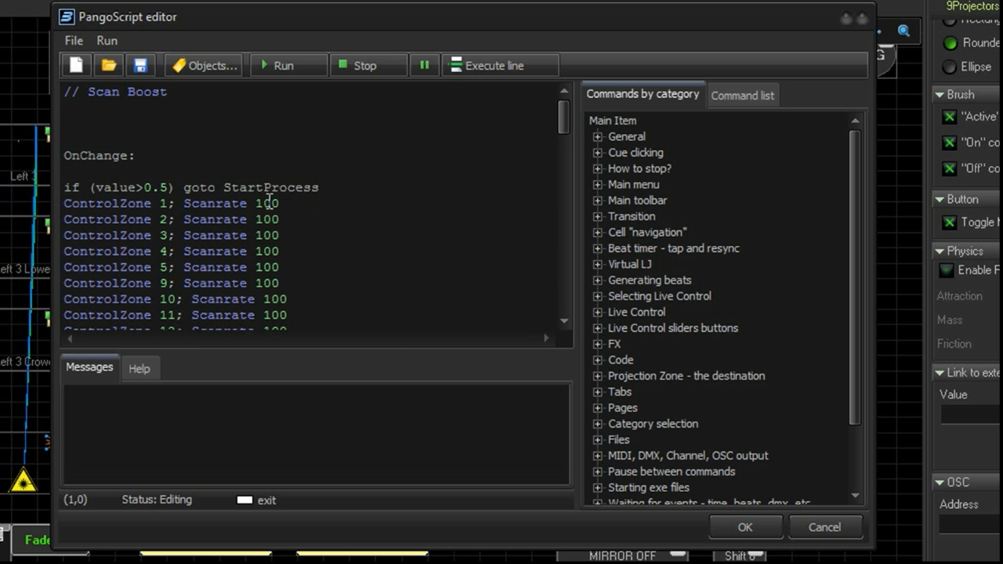
- Review the Scan Boost script's OnChange and StartProcess Scanrate code in the maximized editor
drag(562, 114, 563, 217)
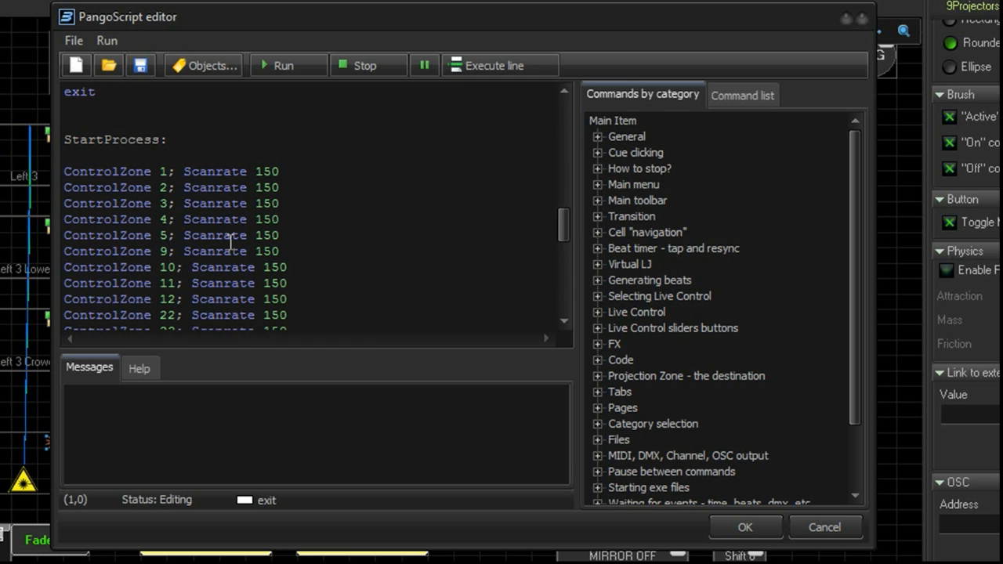
drag(565, 223, 582, 138)
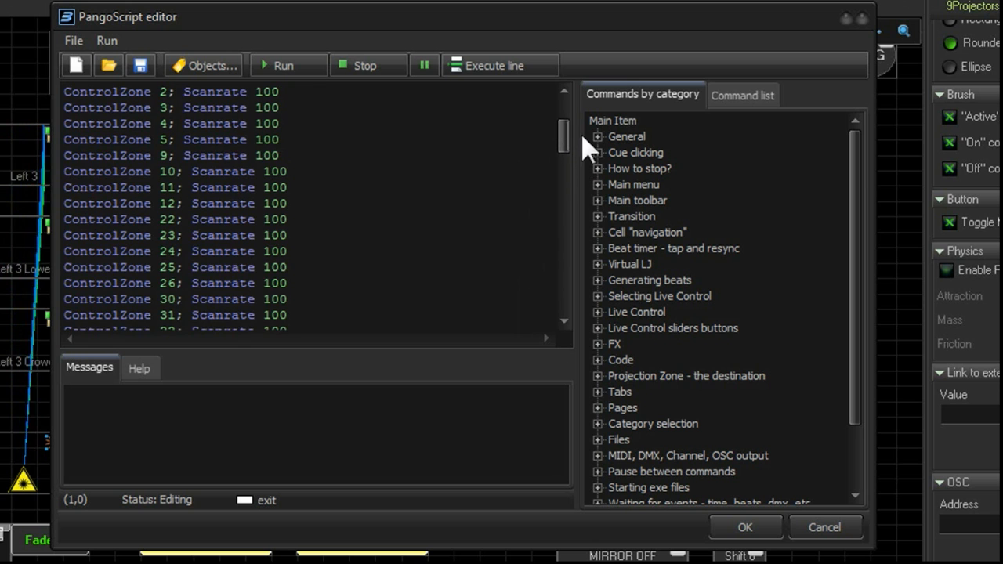
click(845, 18)
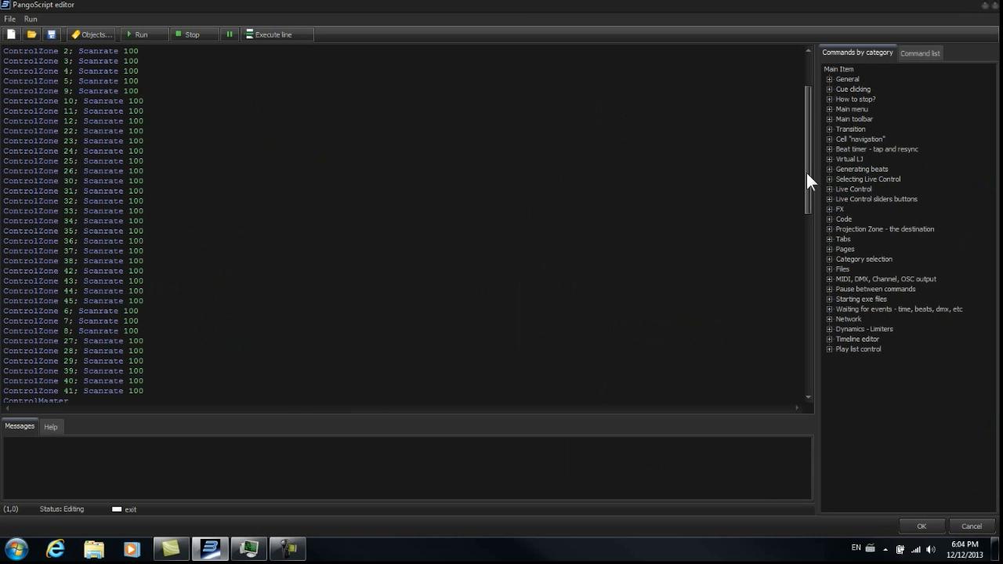
drag(929, 196, 939, 134)
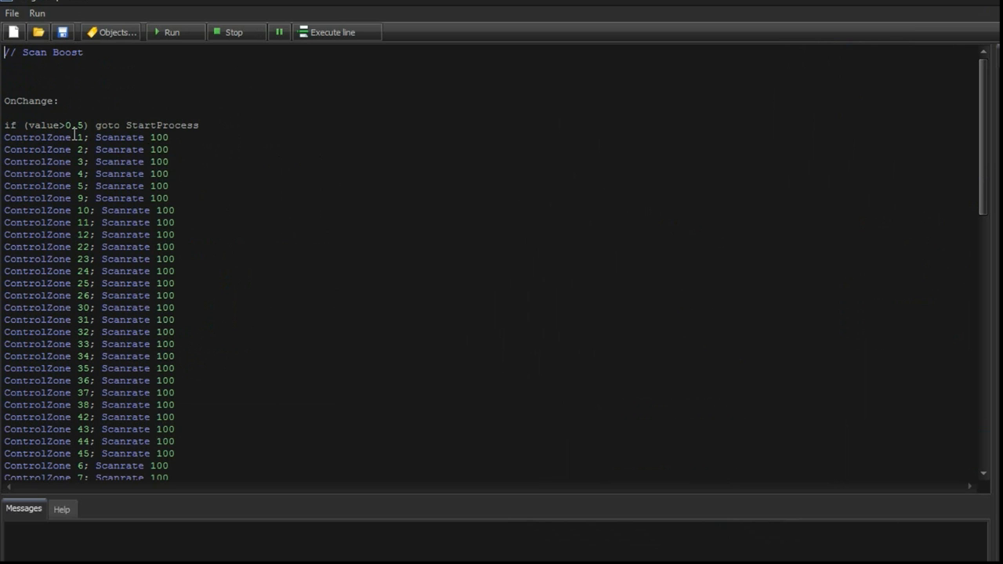
drag(985, 187, 963, 358)
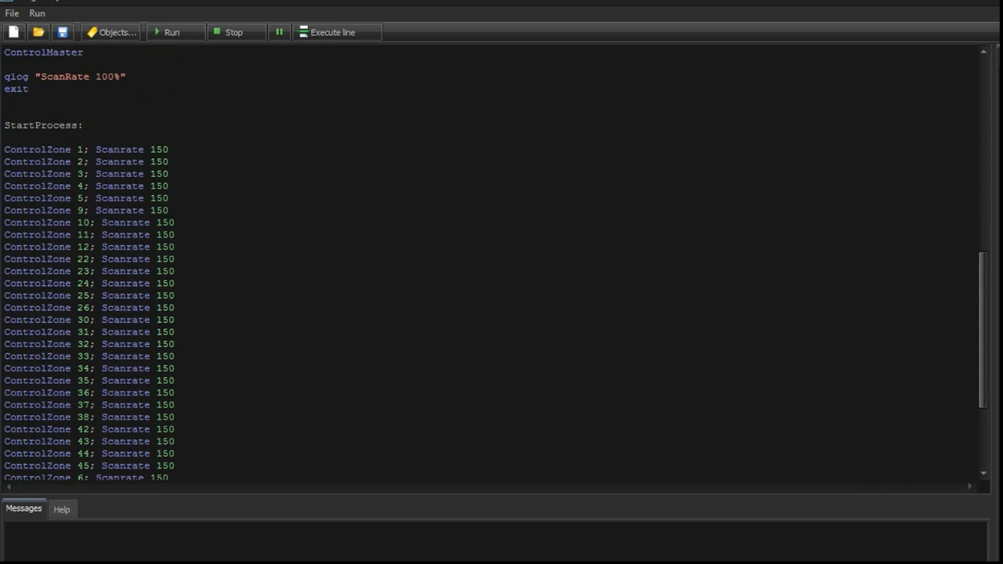
drag(985, 375, 990, 125)
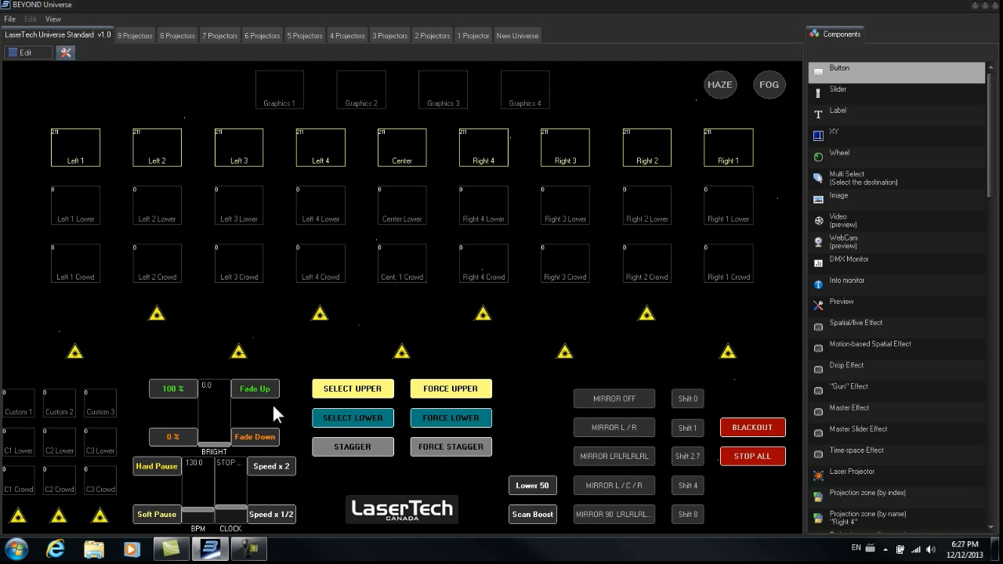
- On the LaserTech Universe Standard page, set brightness to 100 % and test the MIRROR L / R, L / C / R and 90 buttons
click(184, 392)
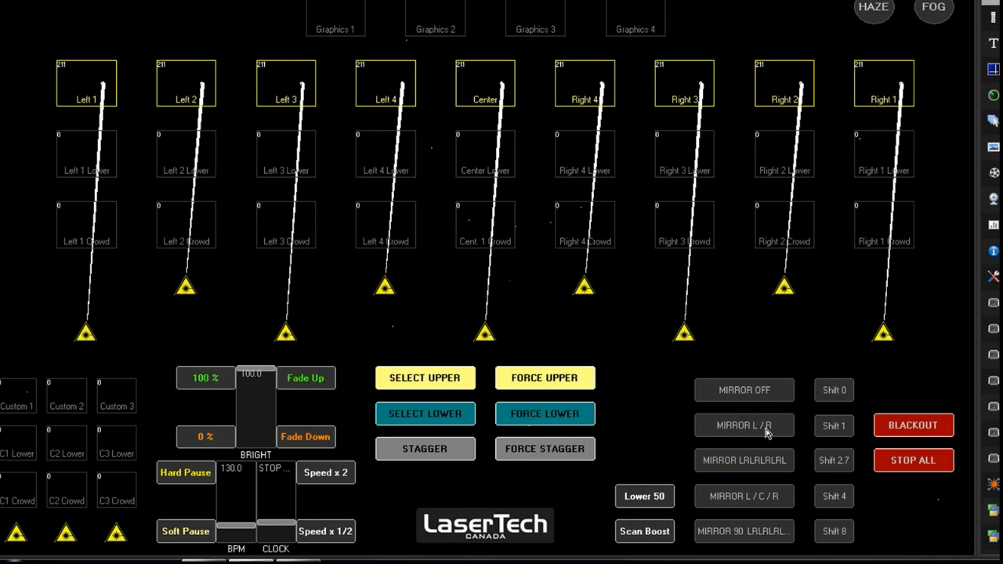
click(766, 431)
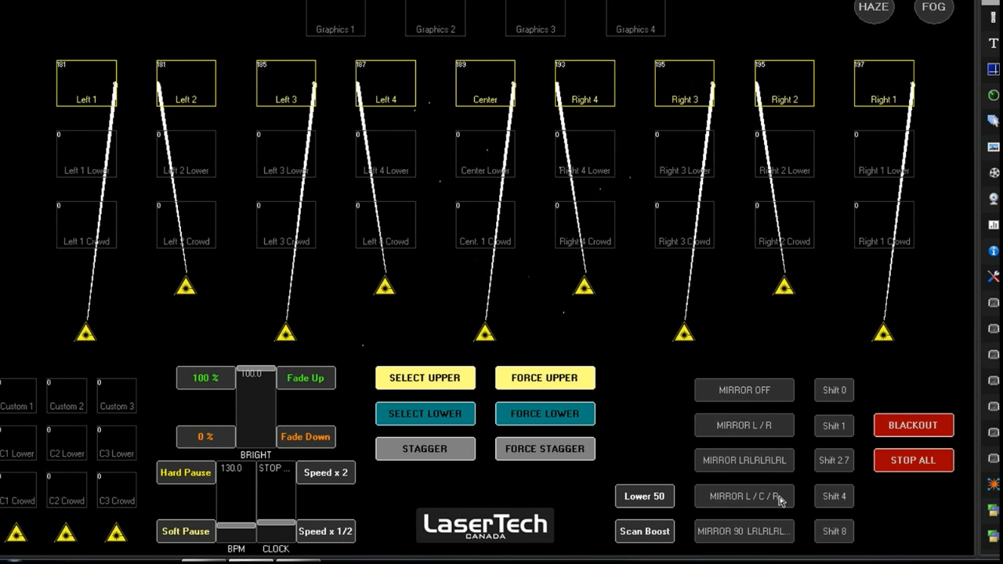
click(776, 500)
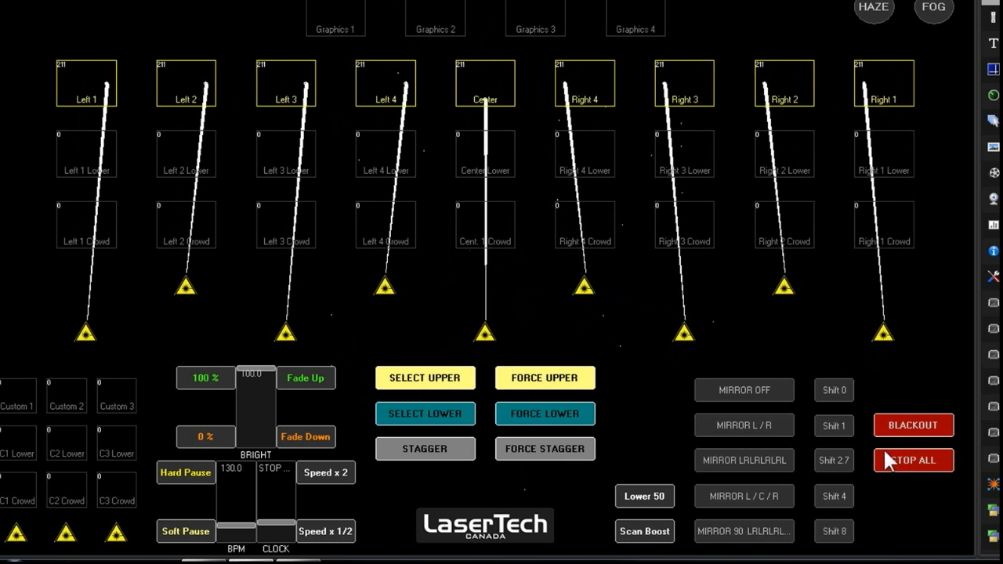
click(760, 543)
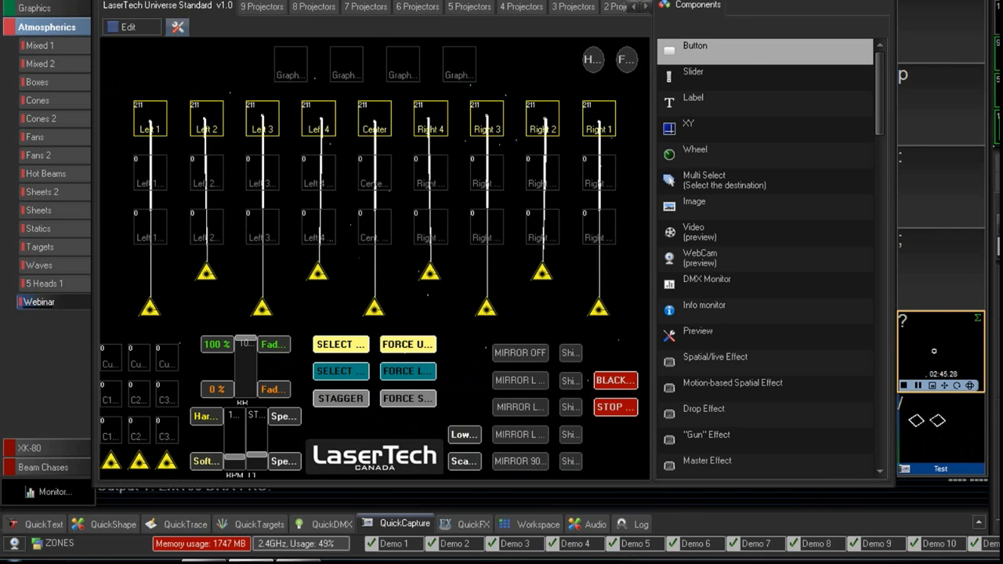
- Move and resize the Universe window beside the main BEYOND grid
drag(548, 0, 771, 1)
drag(876, 365, 965, 366)
drag(833, 508, 838, 538)
drag(815, 1, 815, 0)
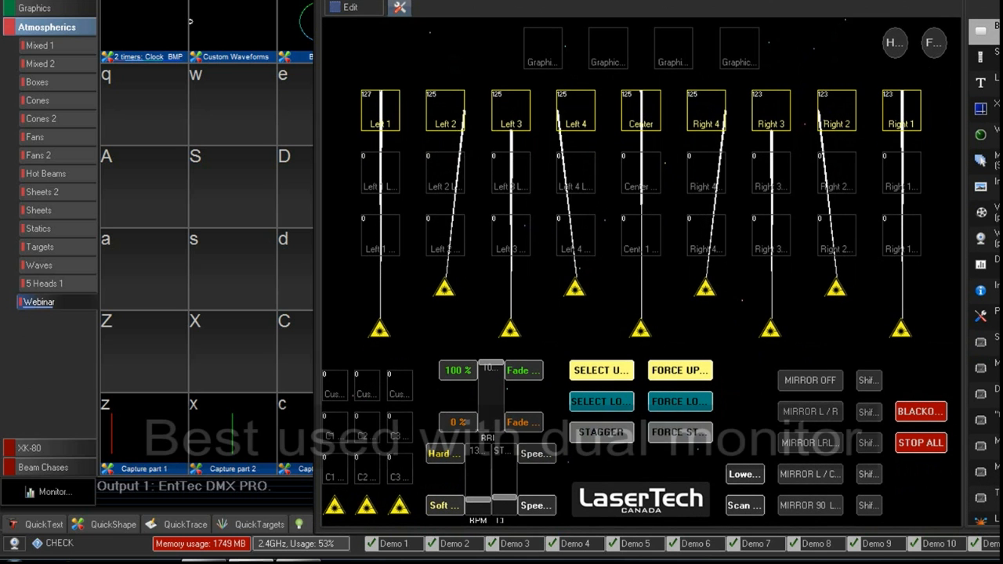
- Open the beam preview window and move and resize it to about 415 x 336 beside the Universe window
click(62, 0)
click(102, 0)
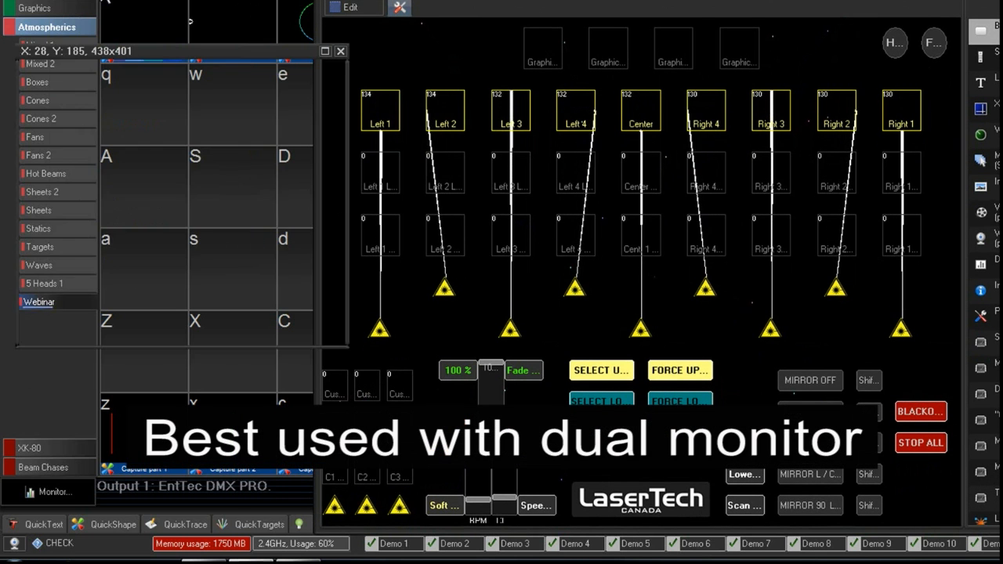
drag(182, 51, 169, 97)
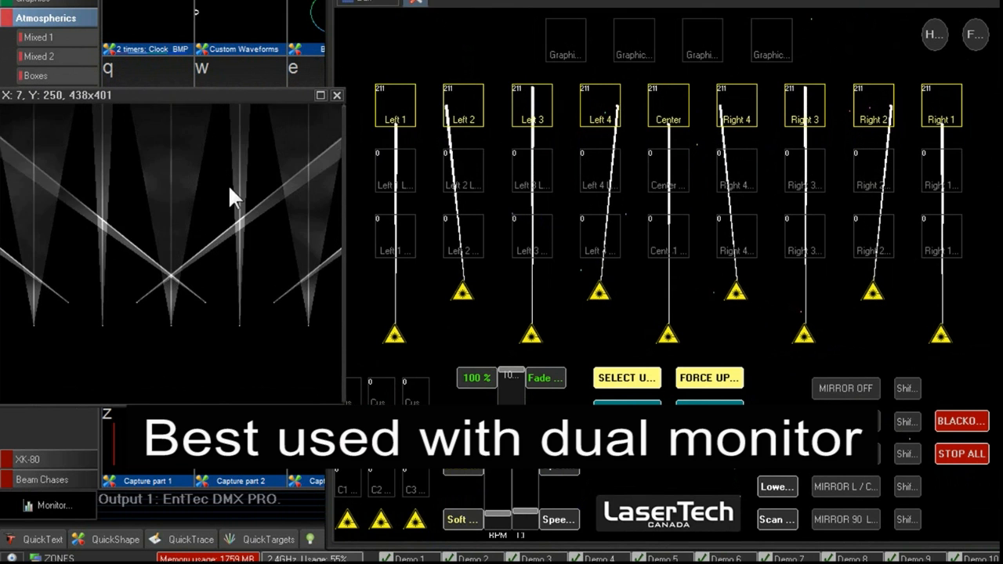
drag(341, 243, 321, 243)
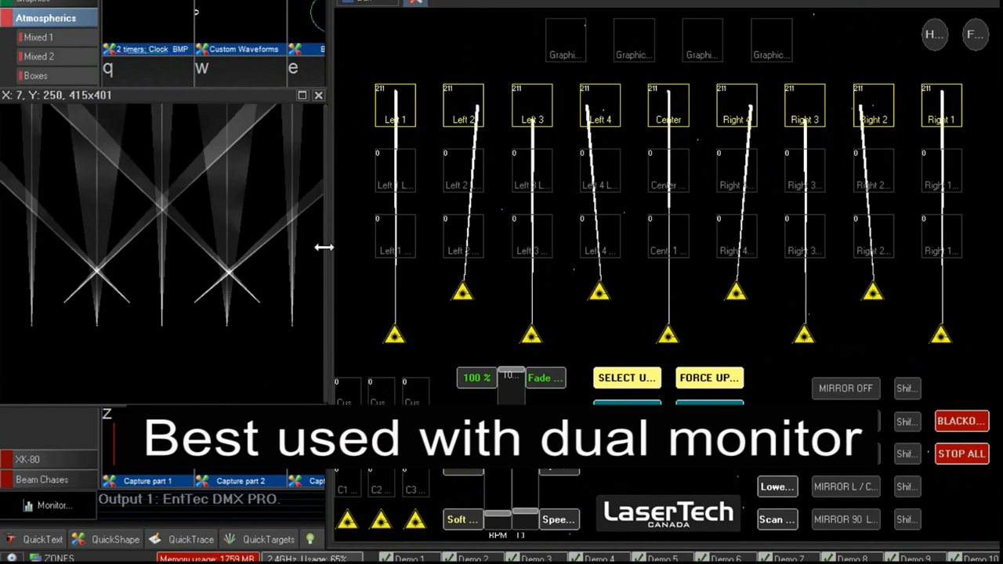
drag(214, 403, 219, 355)
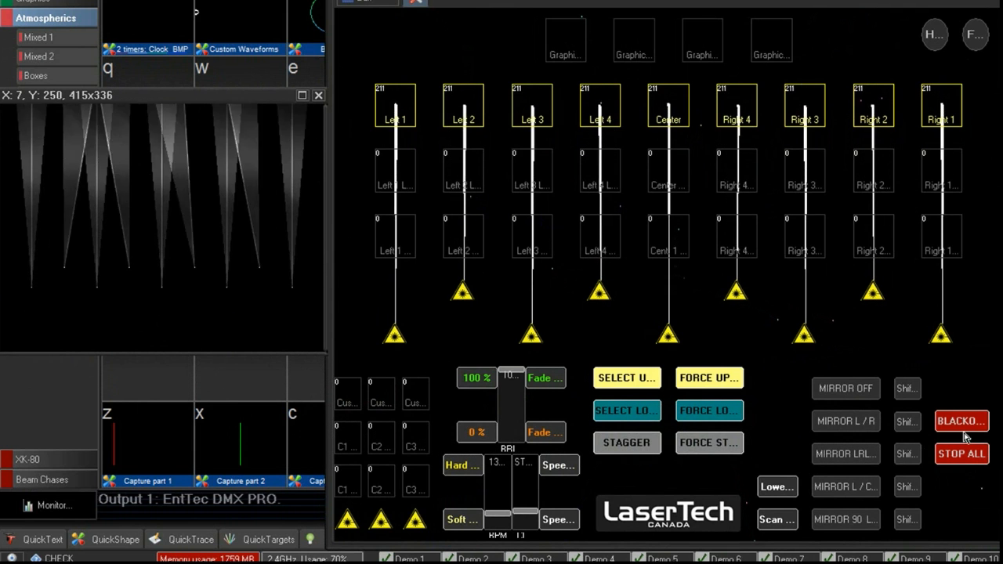
- Test the MIRROR OFF and MIRROR L / R buttons and widen the cue grid pane slightly
click(848, 395)
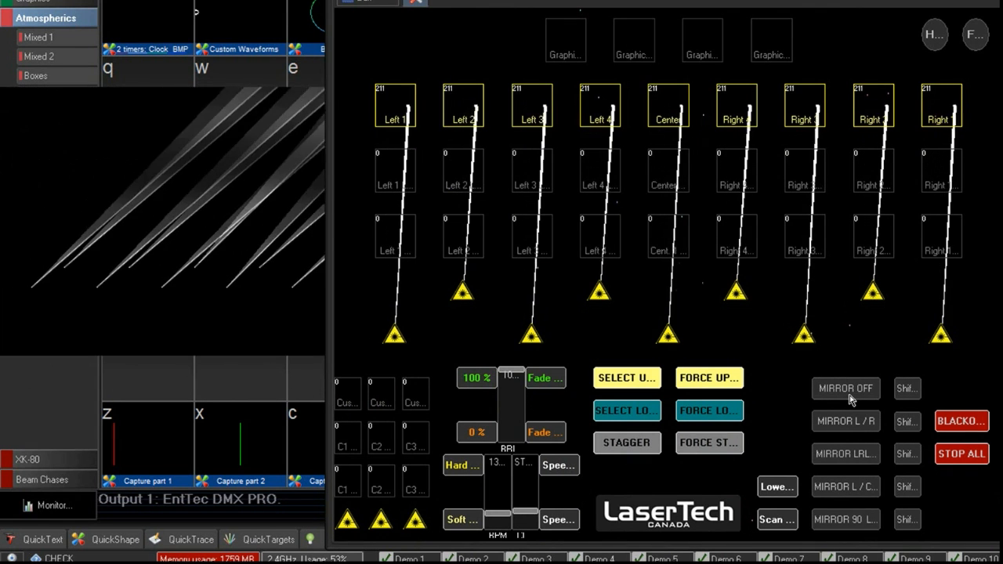
click(859, 422)
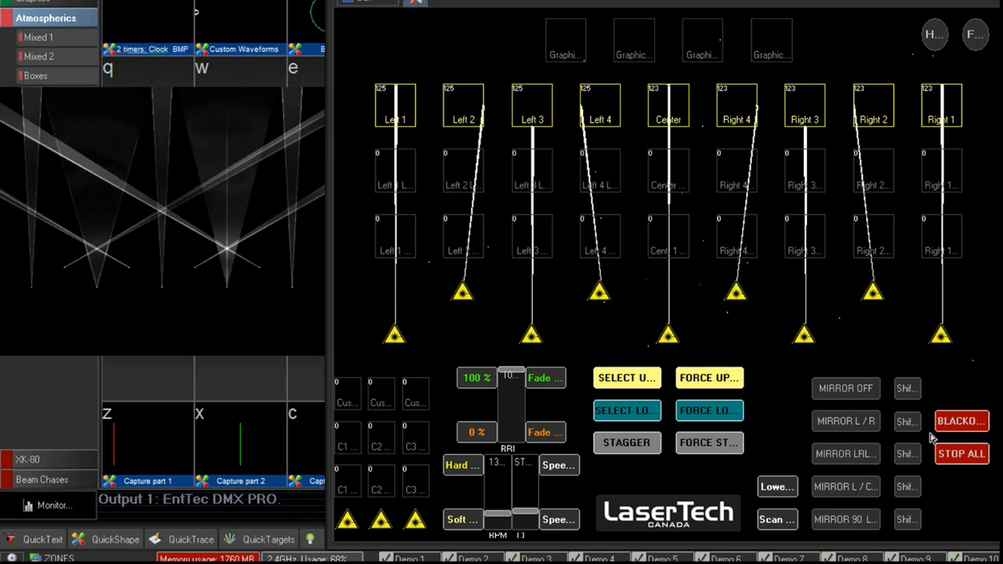
click(419, 1)
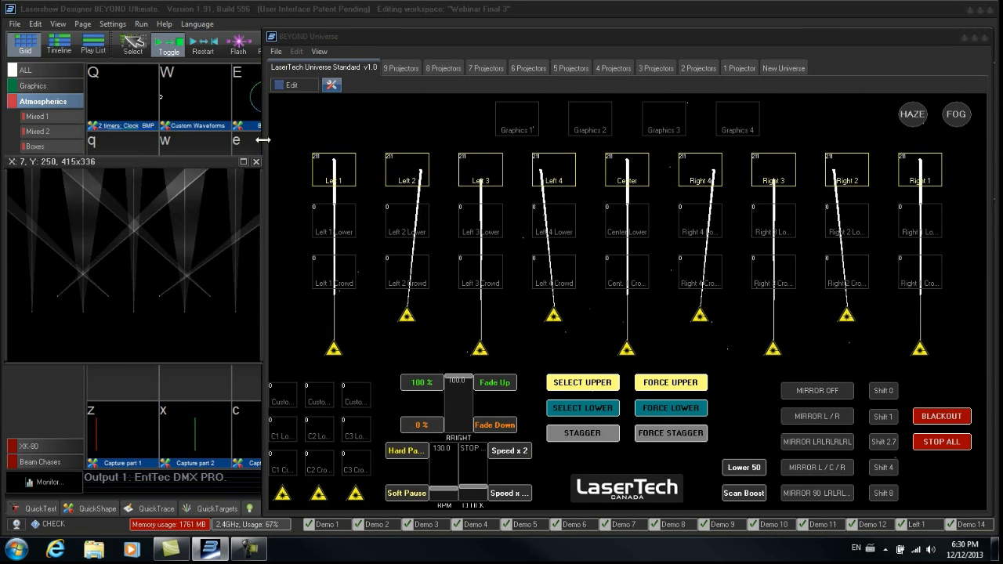
drag(263, 140, 272, 138)
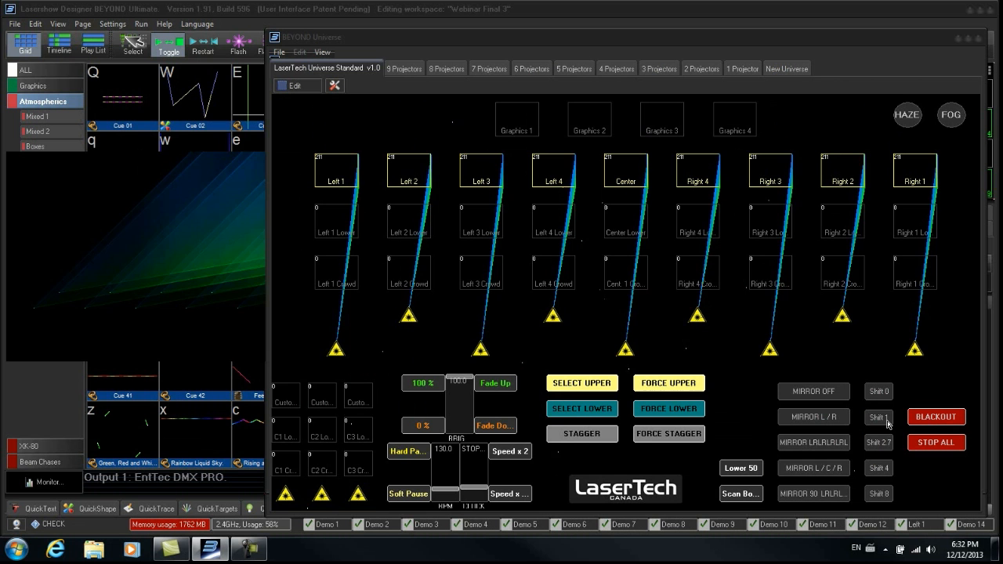
- Test the Shift 1, Shift 4 and Shift 8 buttons on the projector positions
click(821, 413)
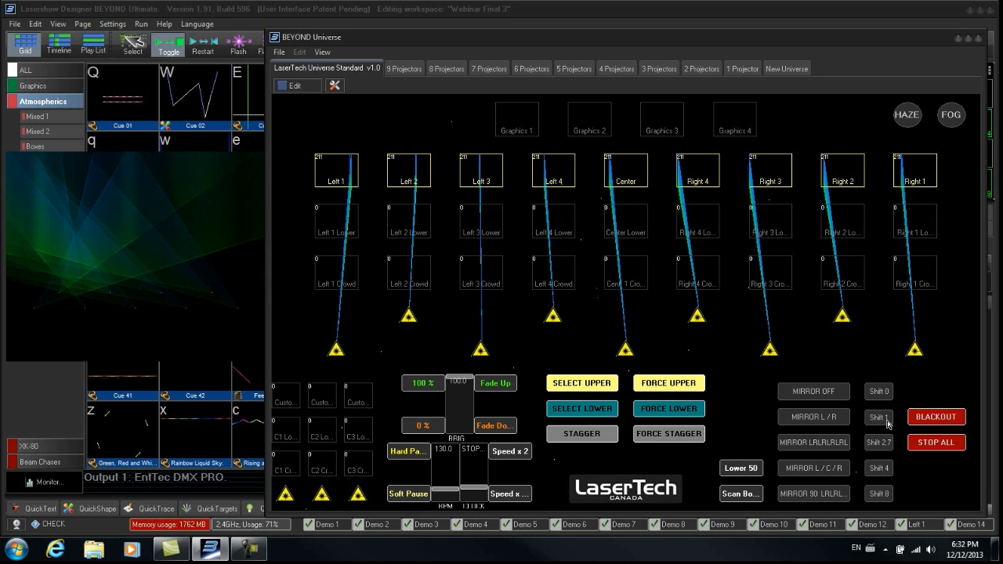
mouse_move(222, 313)
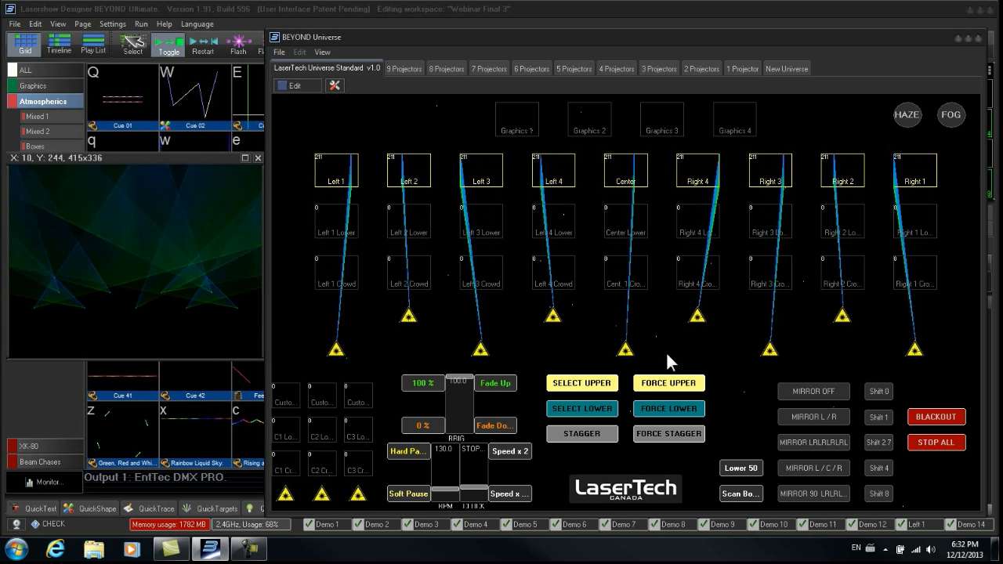
click(889, 475)
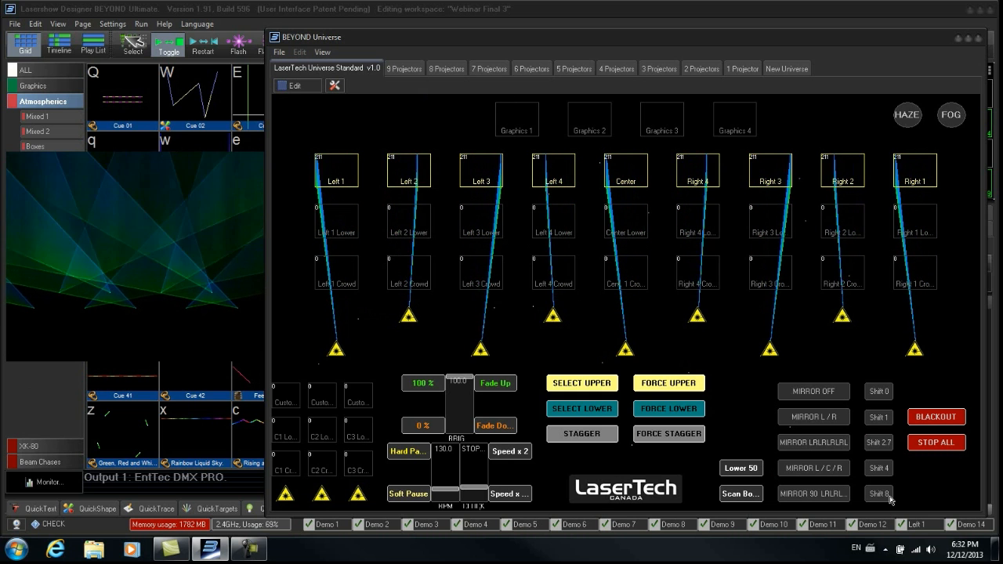
click(888, 495)
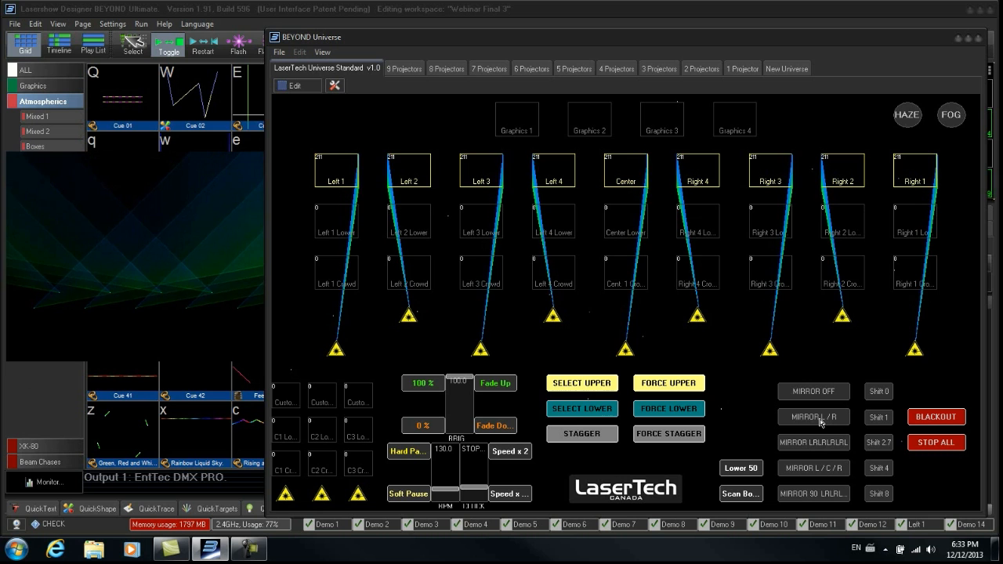
- Test the MIRROR L / C / R, MIRROR LRLRLRLR, MIRROR L / R and MIRROR 90 LRLRL buttons
click(822, 468)
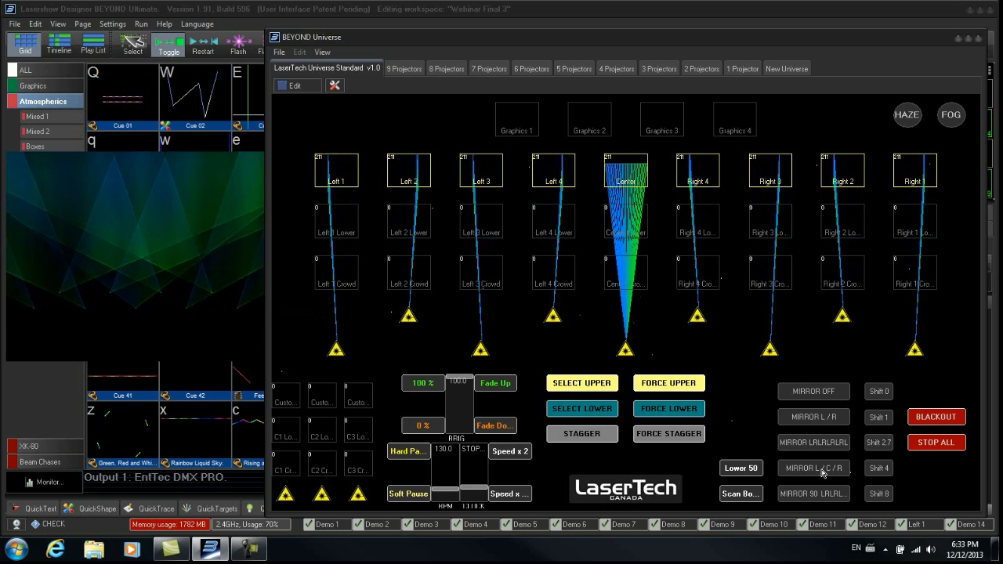
click(822, 443)
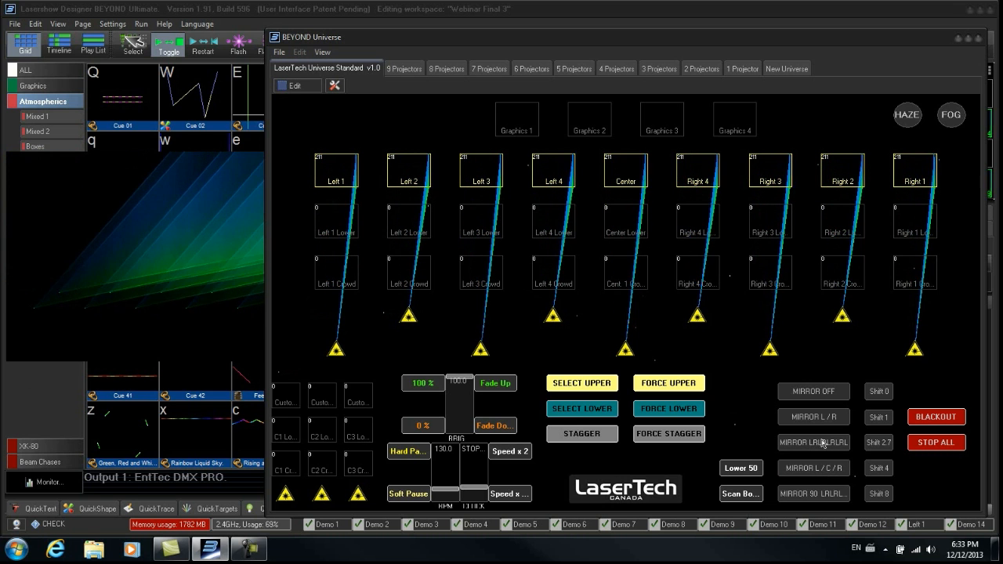
click(832, 421)
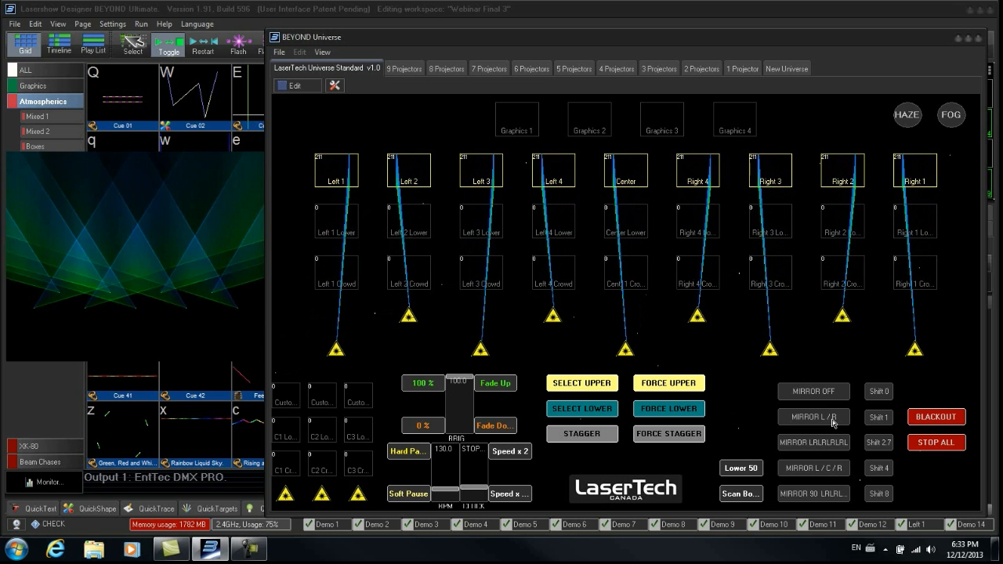
click(833, 495)
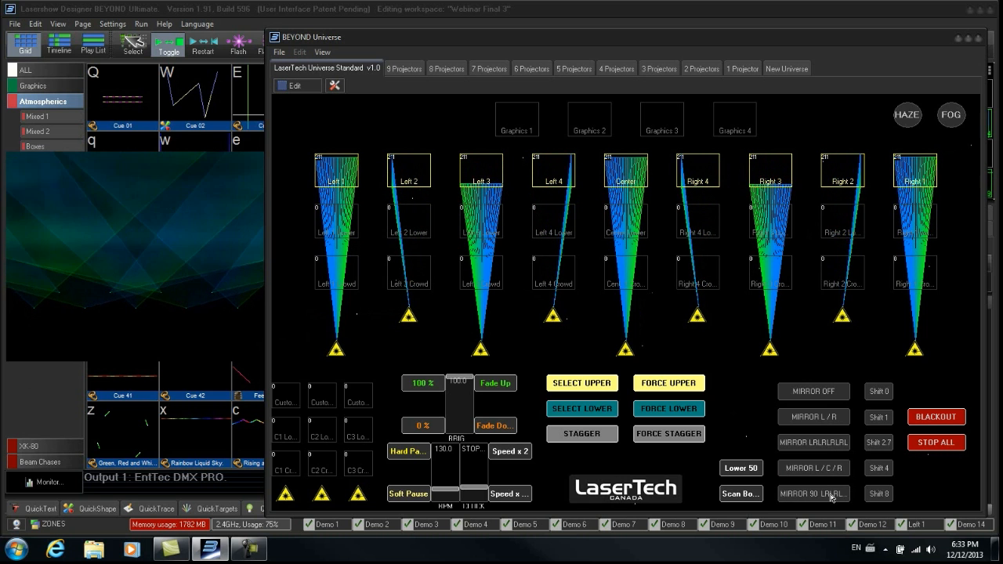
- Combine Shift 1, Shift 2.7, Shift 4 and Shift 8 with MIRROR L / R and MIRROR L / C / R
click(879, 418)
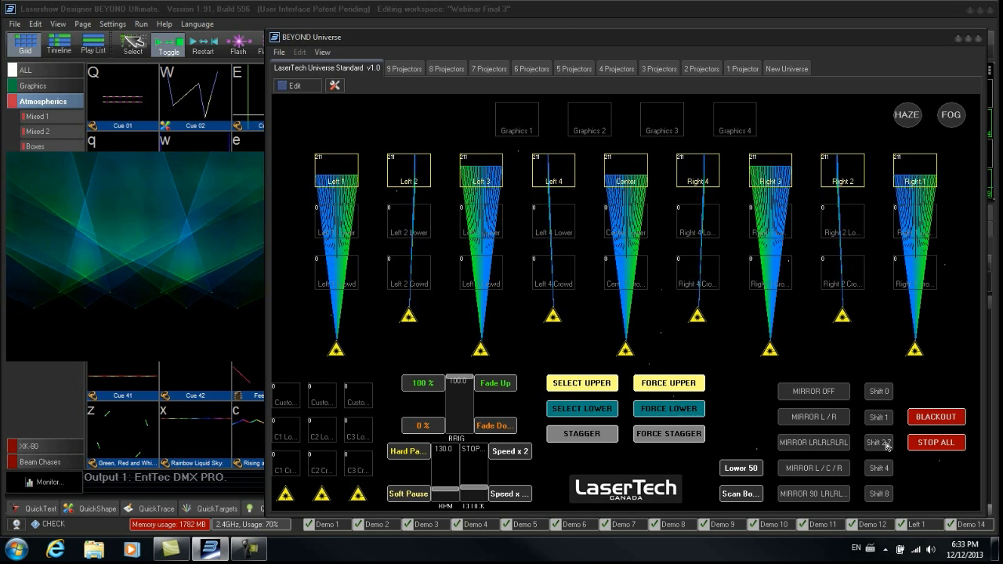
click(886, 444)
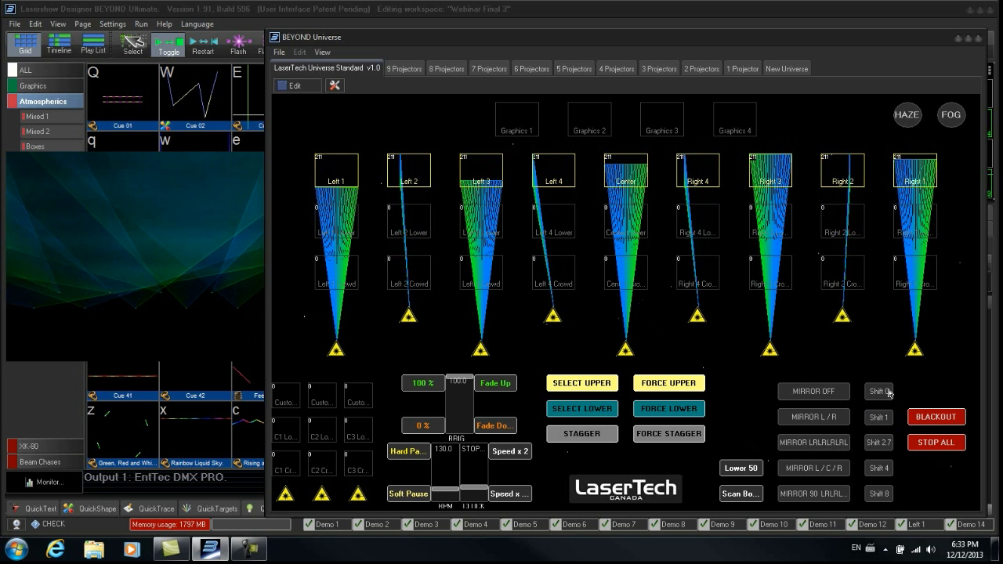
click(877, 471)
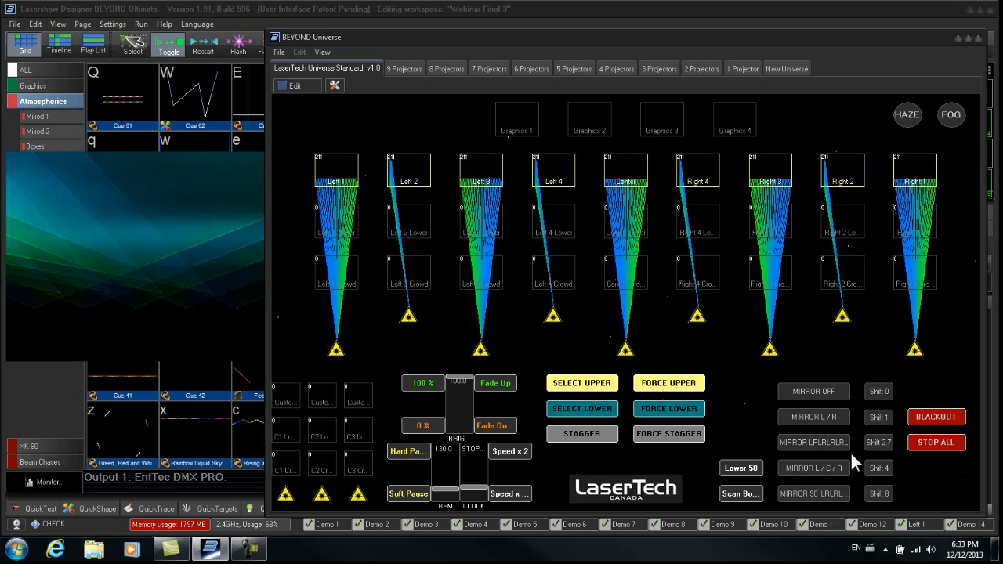
click(832, 421)
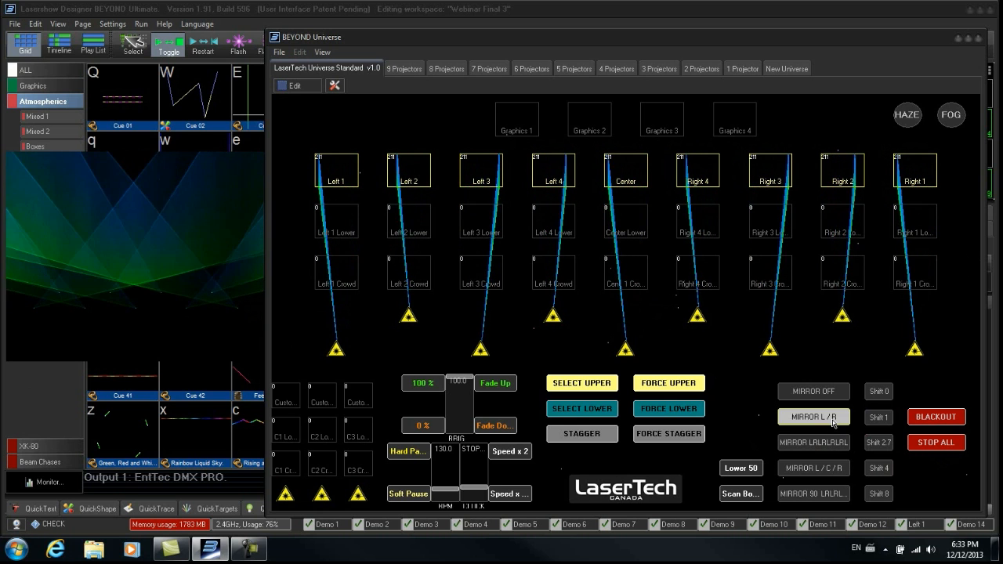
click(838, 469)
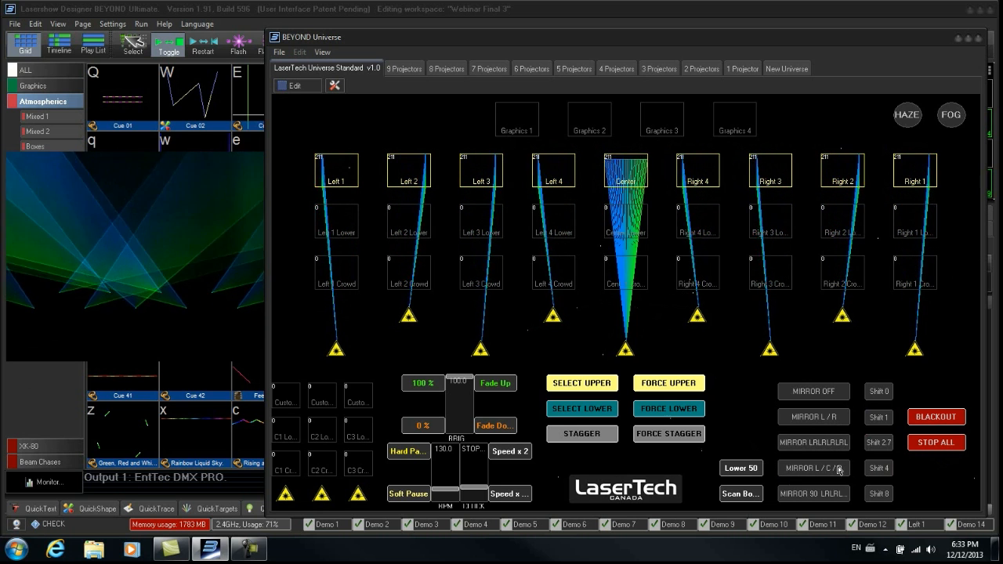
click(876, 495)
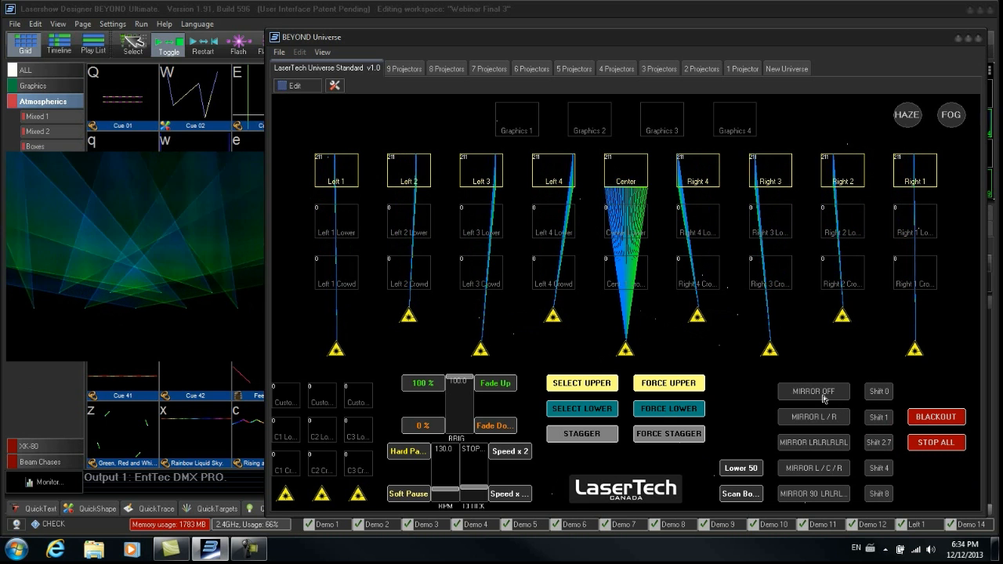
- Cycle through the mirror modes with Shift 1, Shift 4 and Shift 0, ending on MIRROR OFF
click(815, 418)
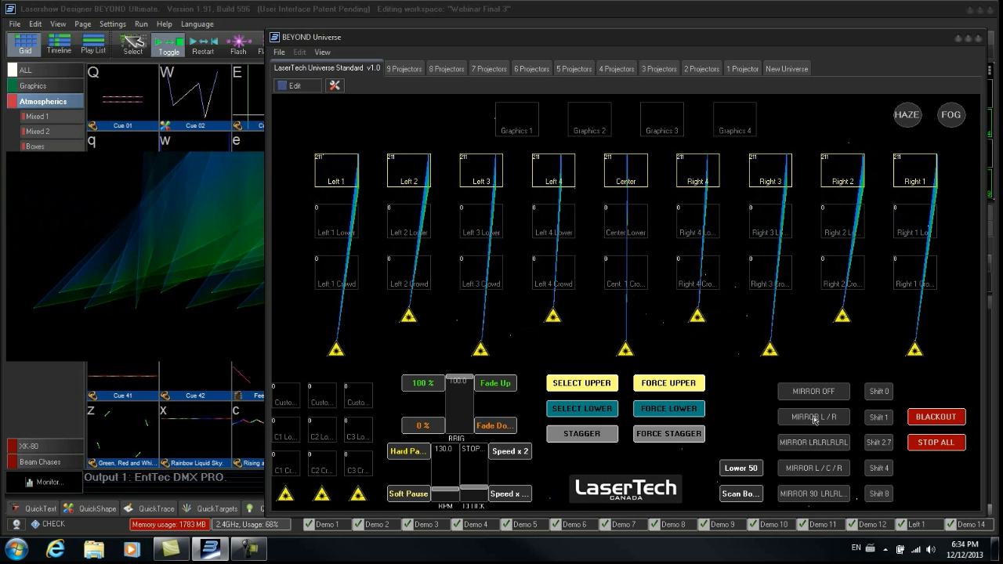
click(814, 444)
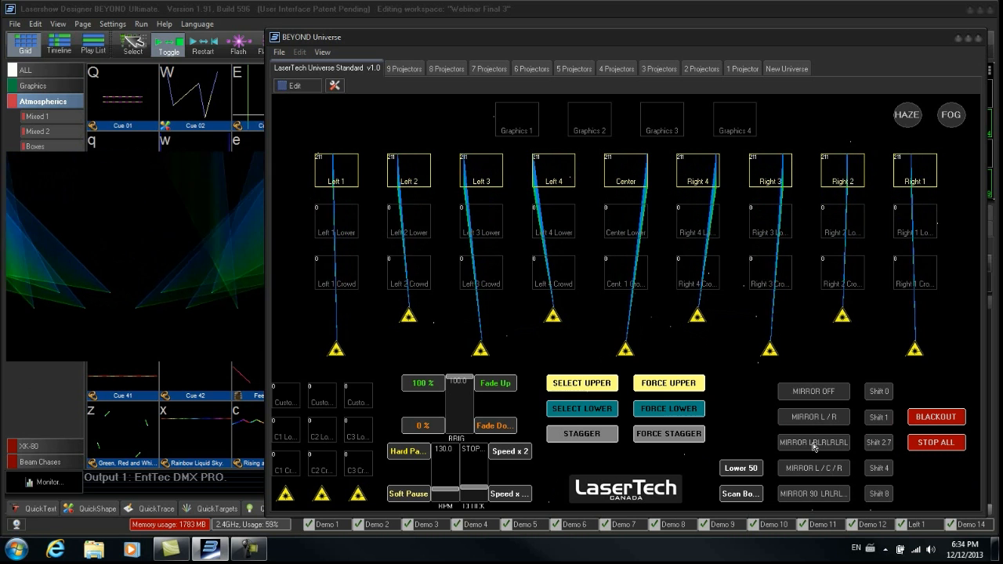
click(814, 447)
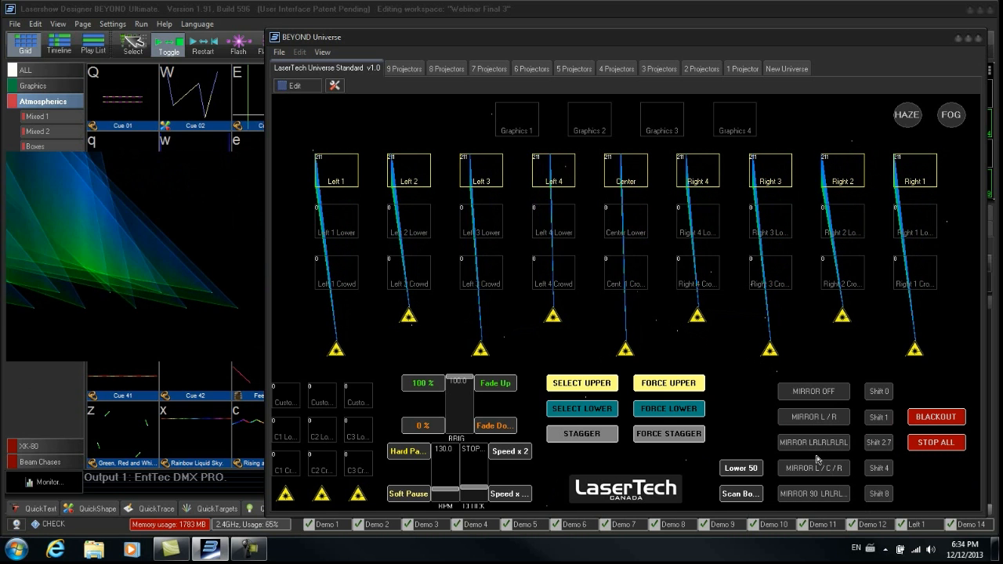
click(819, 469)
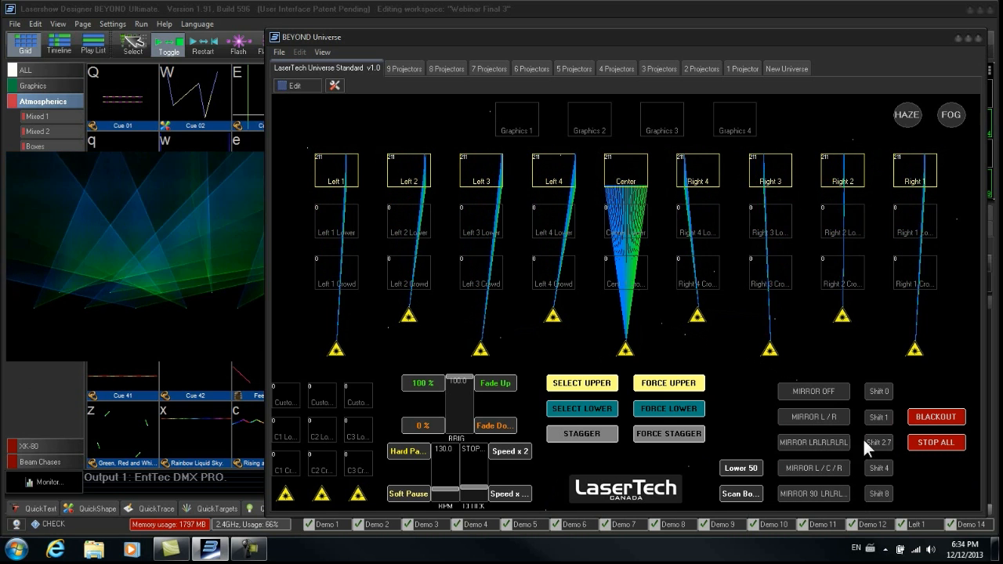
click(877, 418)
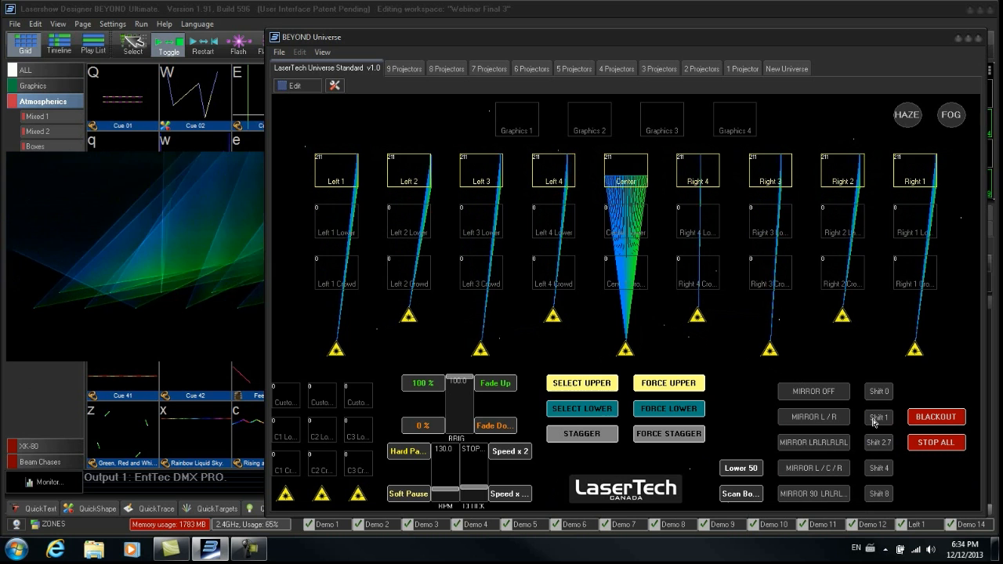
click(878, 469)
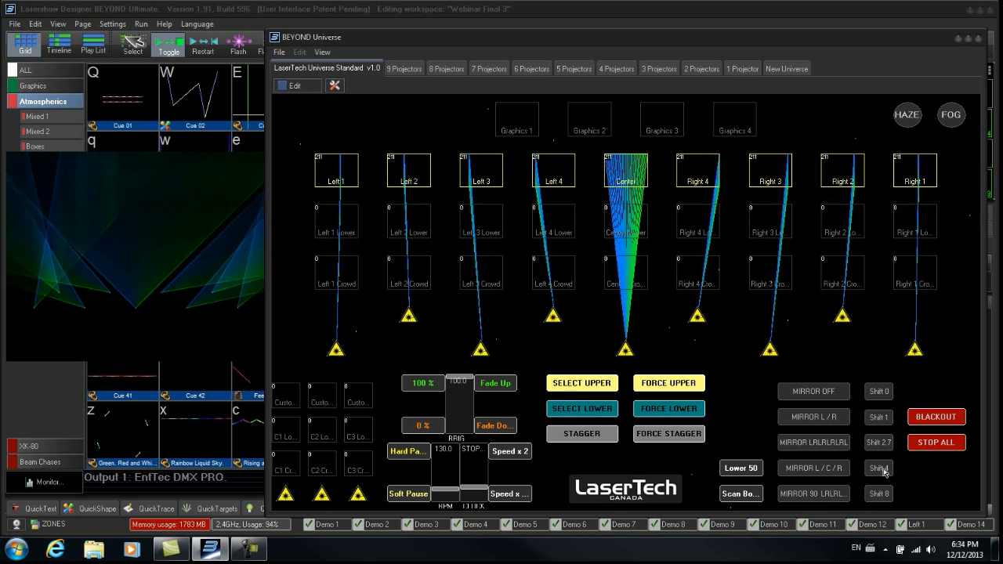
click(881, 394)
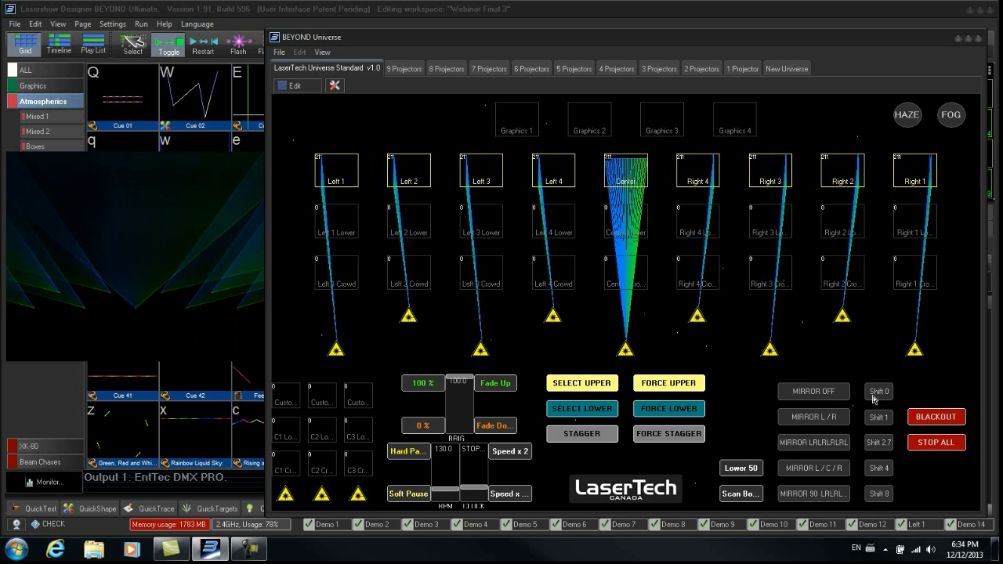
click(829, 393)
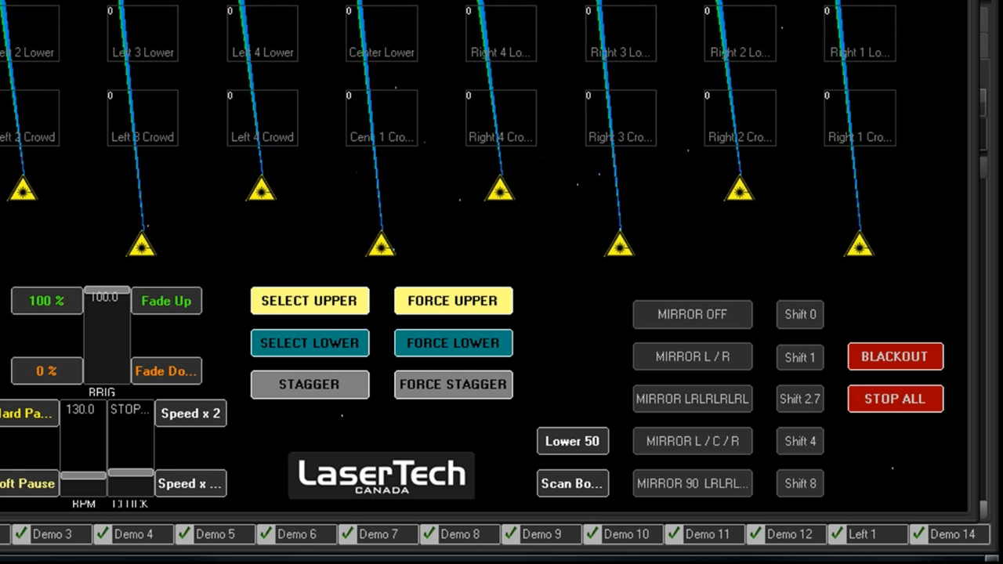
- Stop all laser output and move the Universe window further left
drag(502, 6, 286, 4)
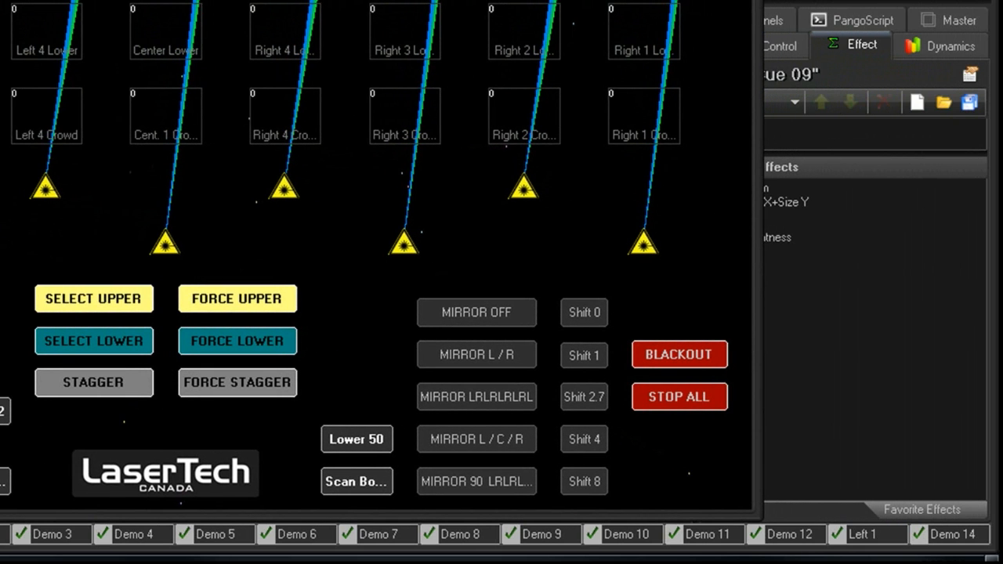
click(706, 402)
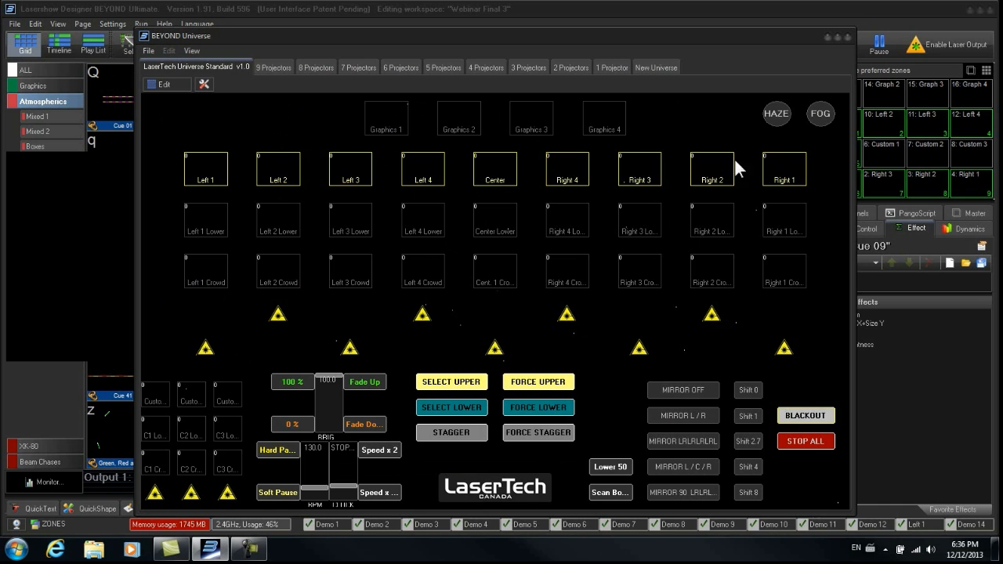
drag(744, 39, 656, 33)
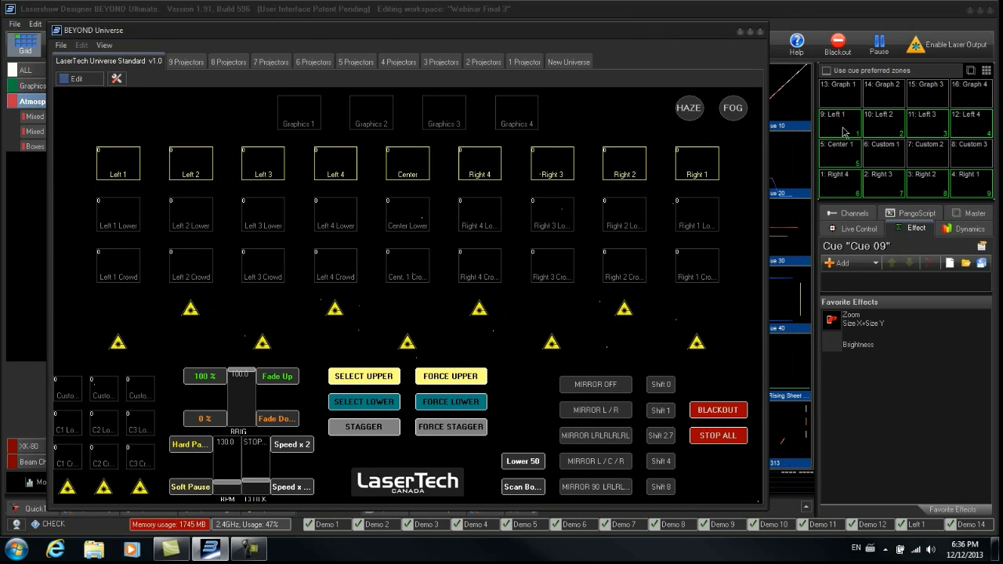
- Open the Live Control tab and start a cue on all projectors from the grid
click(861, 229)
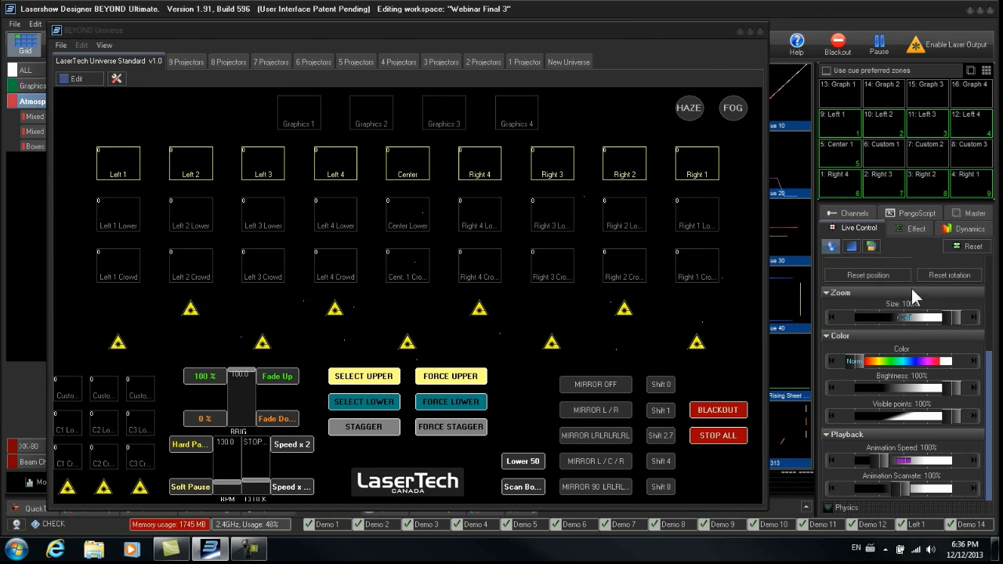
click(797, 310)
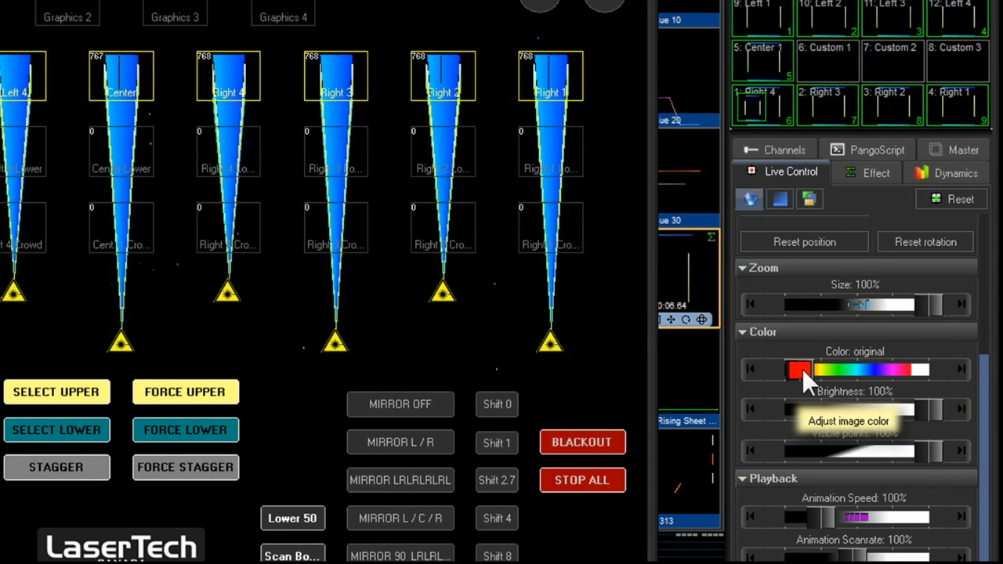
- Recolor the playing cue red in Live Control, then trigger BLACKOUT to test whether it resets the colour
click(803, 370)
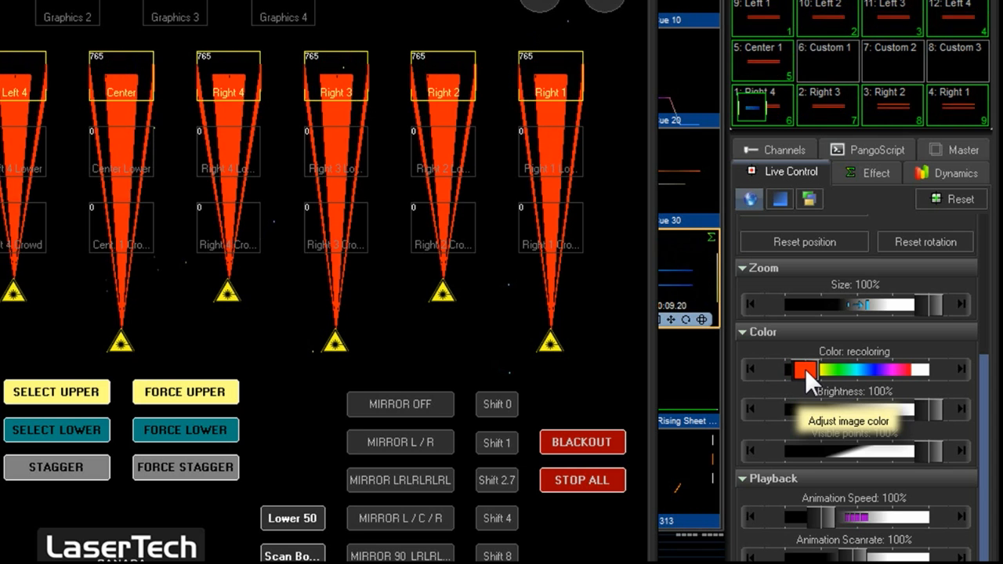
click(612, 451)
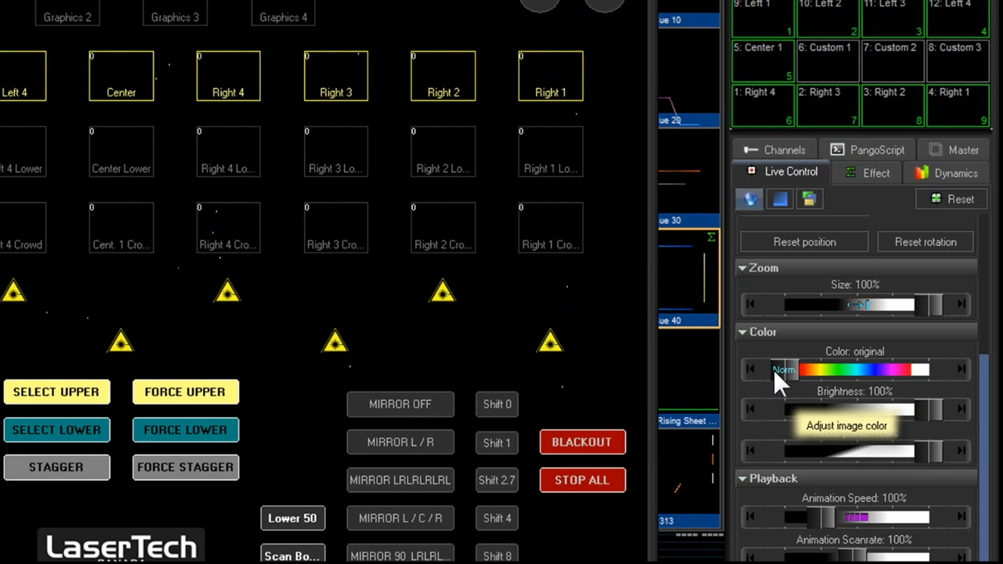
- Restart Cue 40 on all projectors, recolor it red, and trigger STOP ALL
click(693, 288)
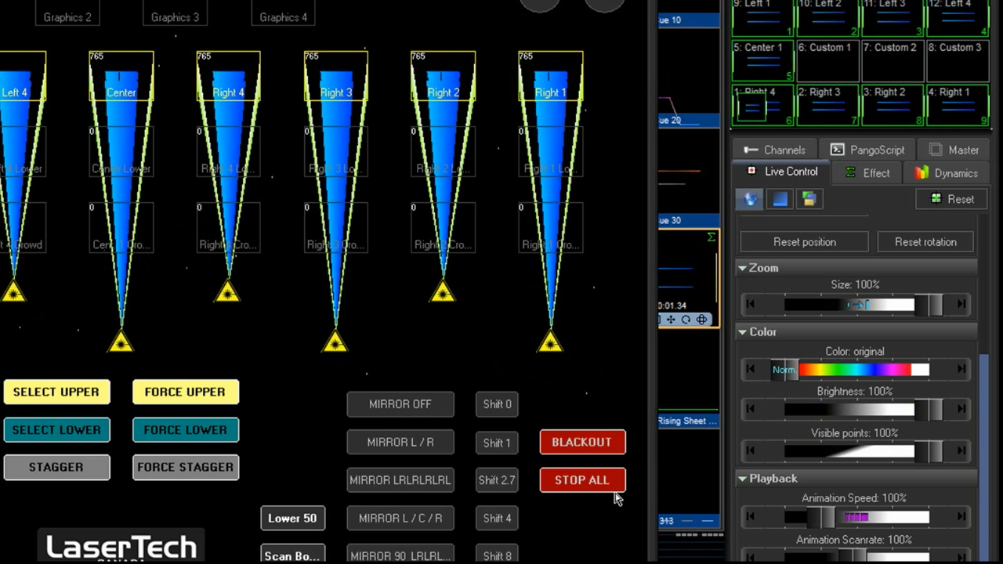
click(799, 367)
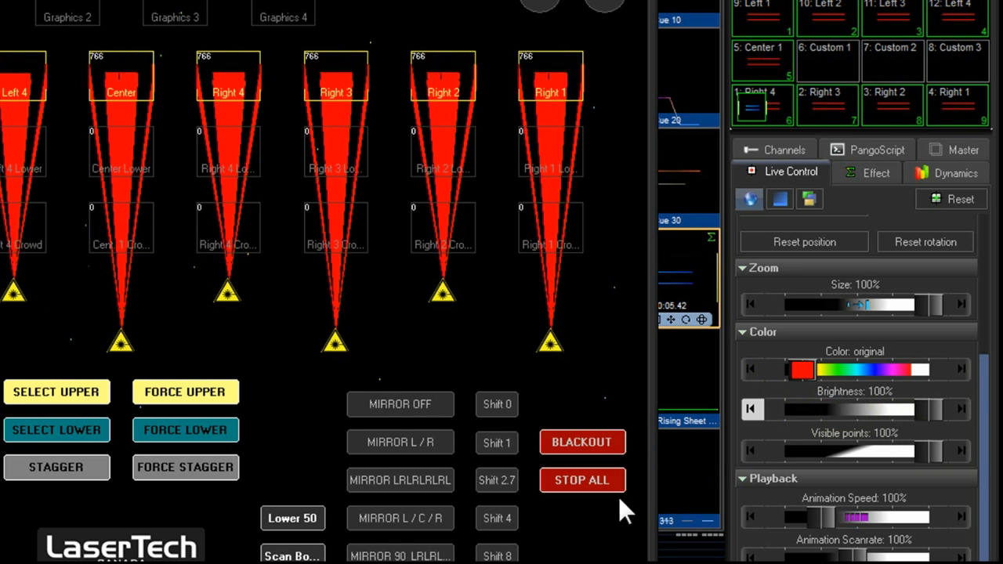
click(582, 481)
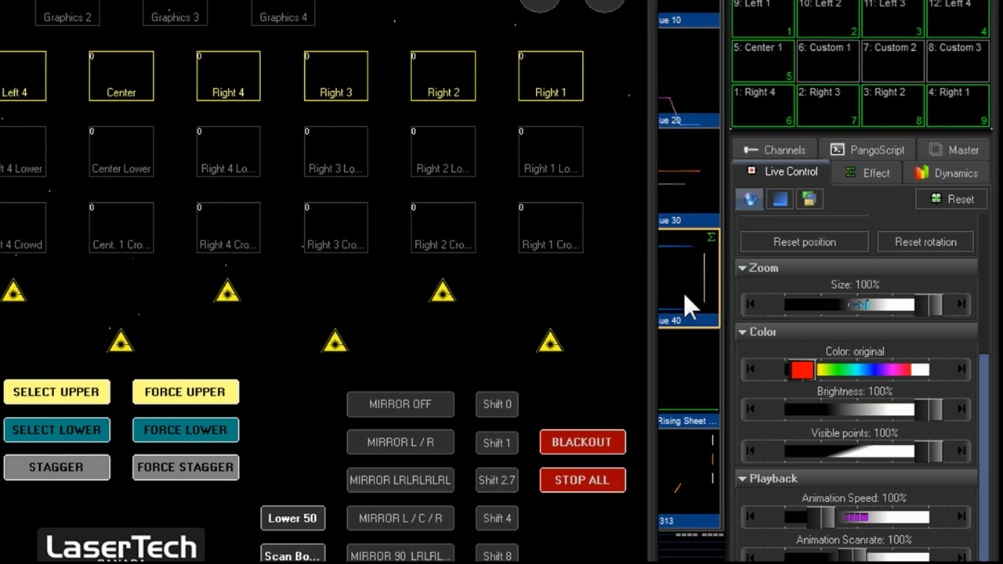
- Restart Cue 40, then trigger BLACKOUT from the layout and again with the Escape key
click(698, 275)
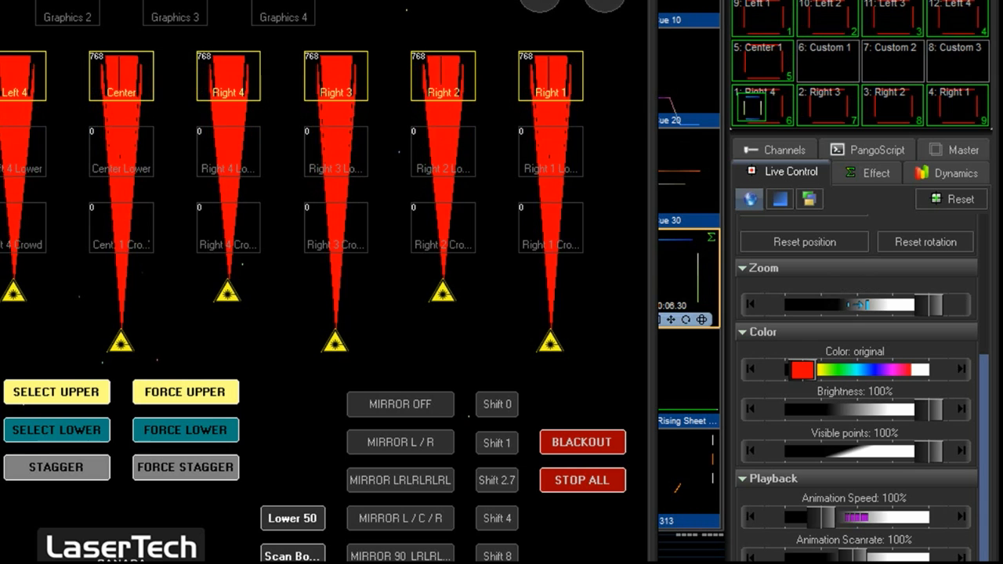
click(598, 443)
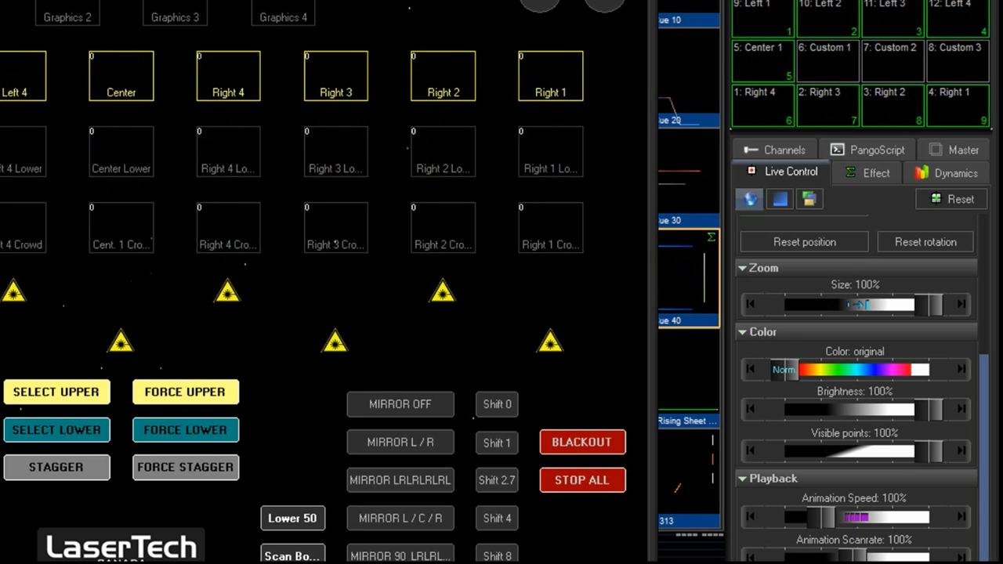
key(Escape)
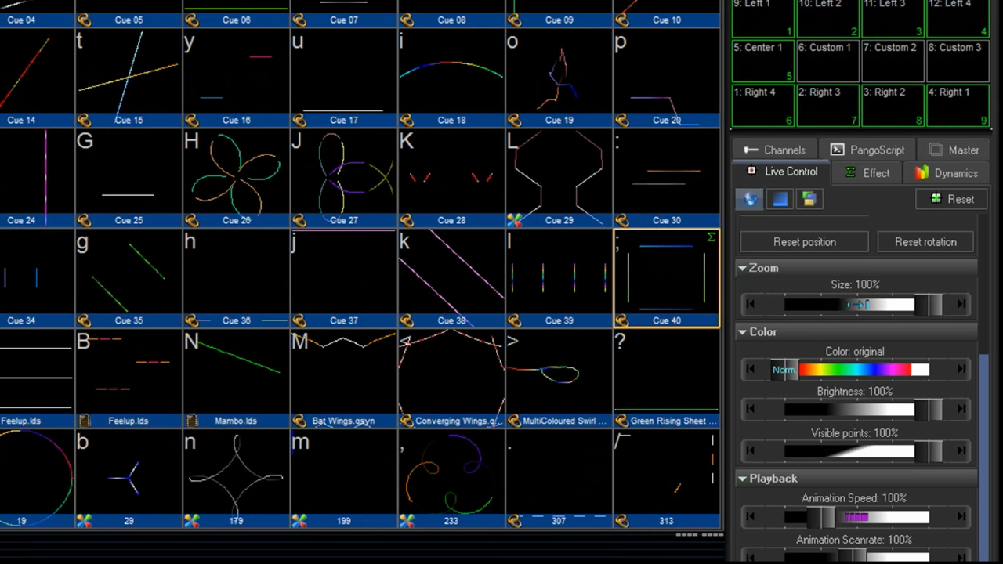
- Open the Configuration dialog's Blackout options to review what Blackout resets, then cancel it
click(170, 21)
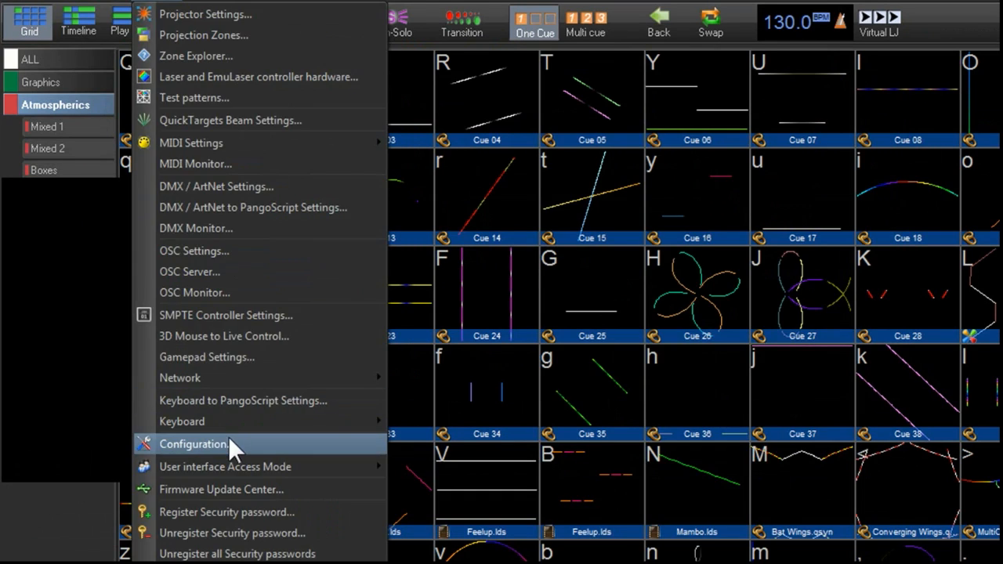
click(228, 438)
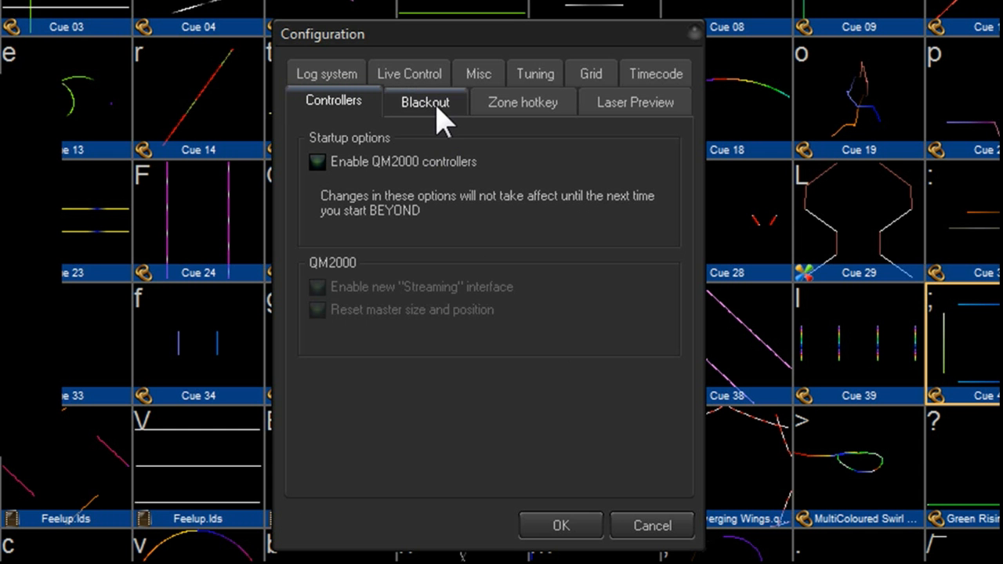
click(440, 108)
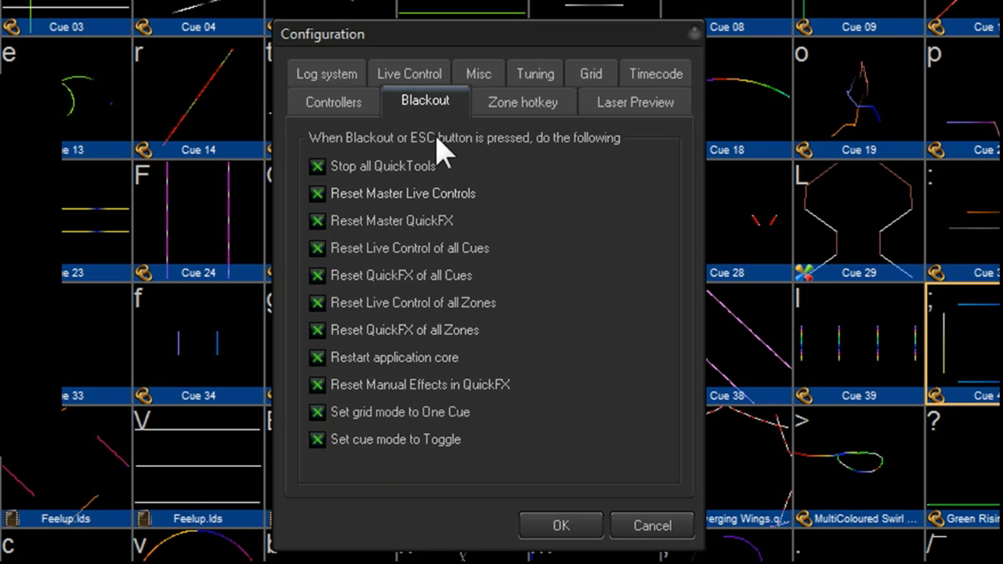
click(633, 524)
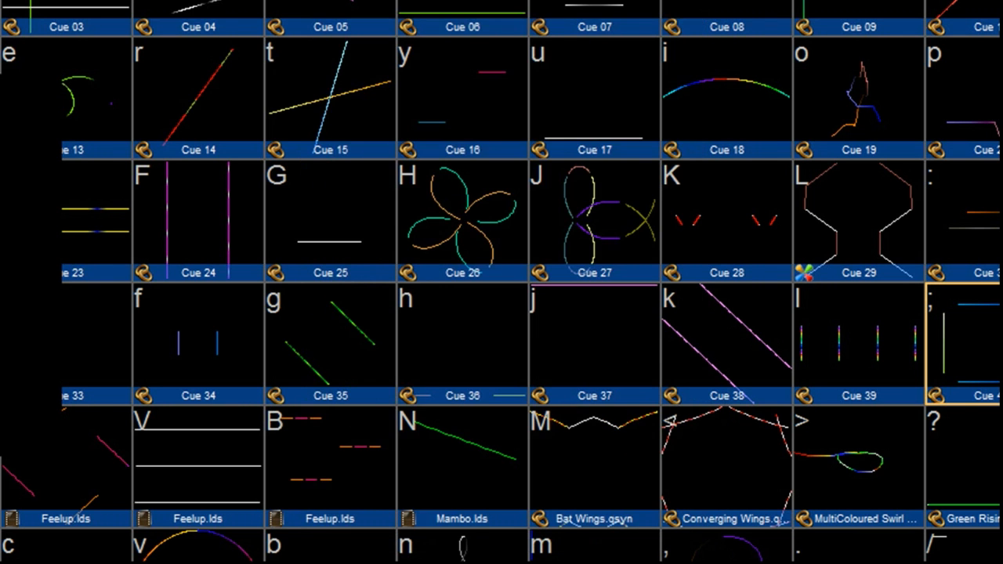